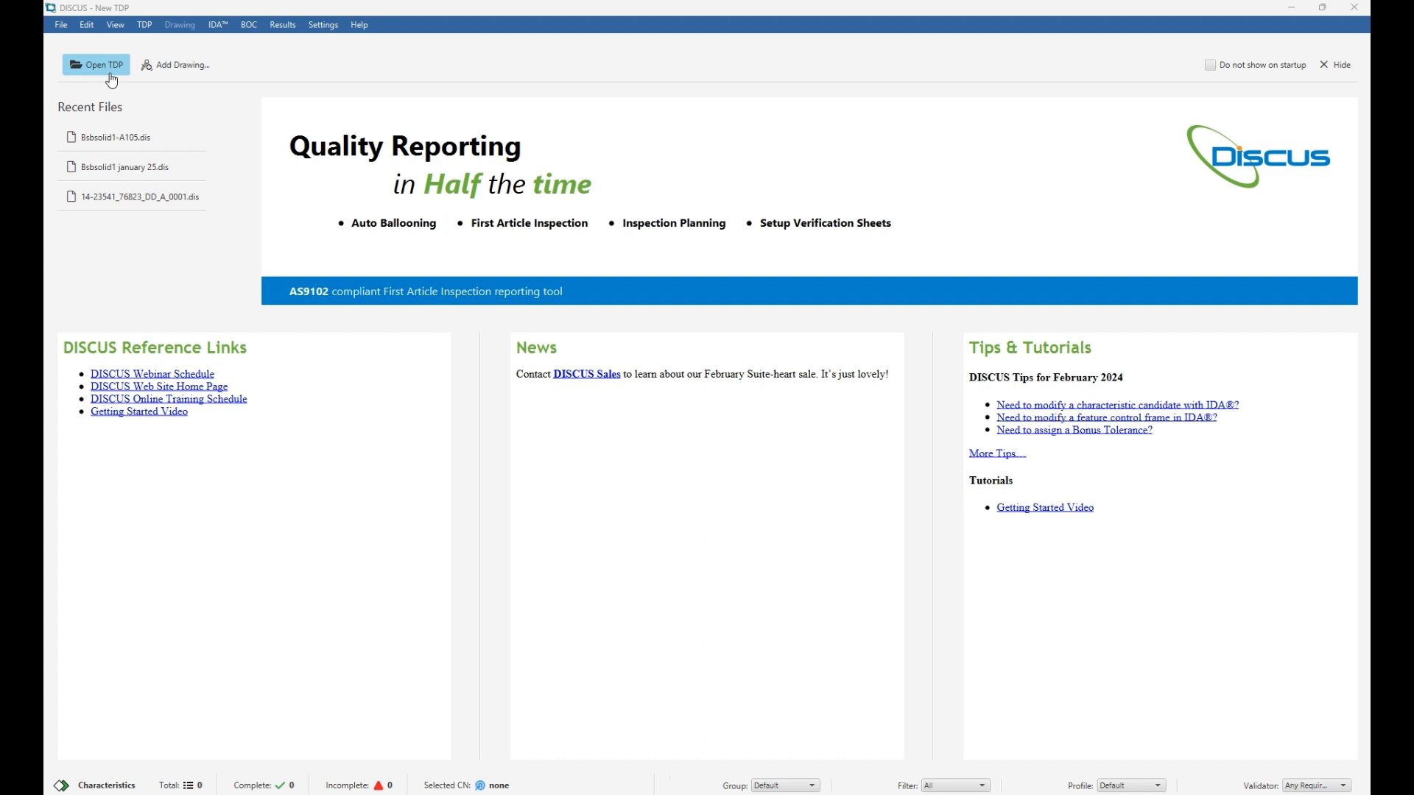
# Hide the start page and raise the splitter to enlarge the Characteristics table.
pyautogui.click(162, 74)
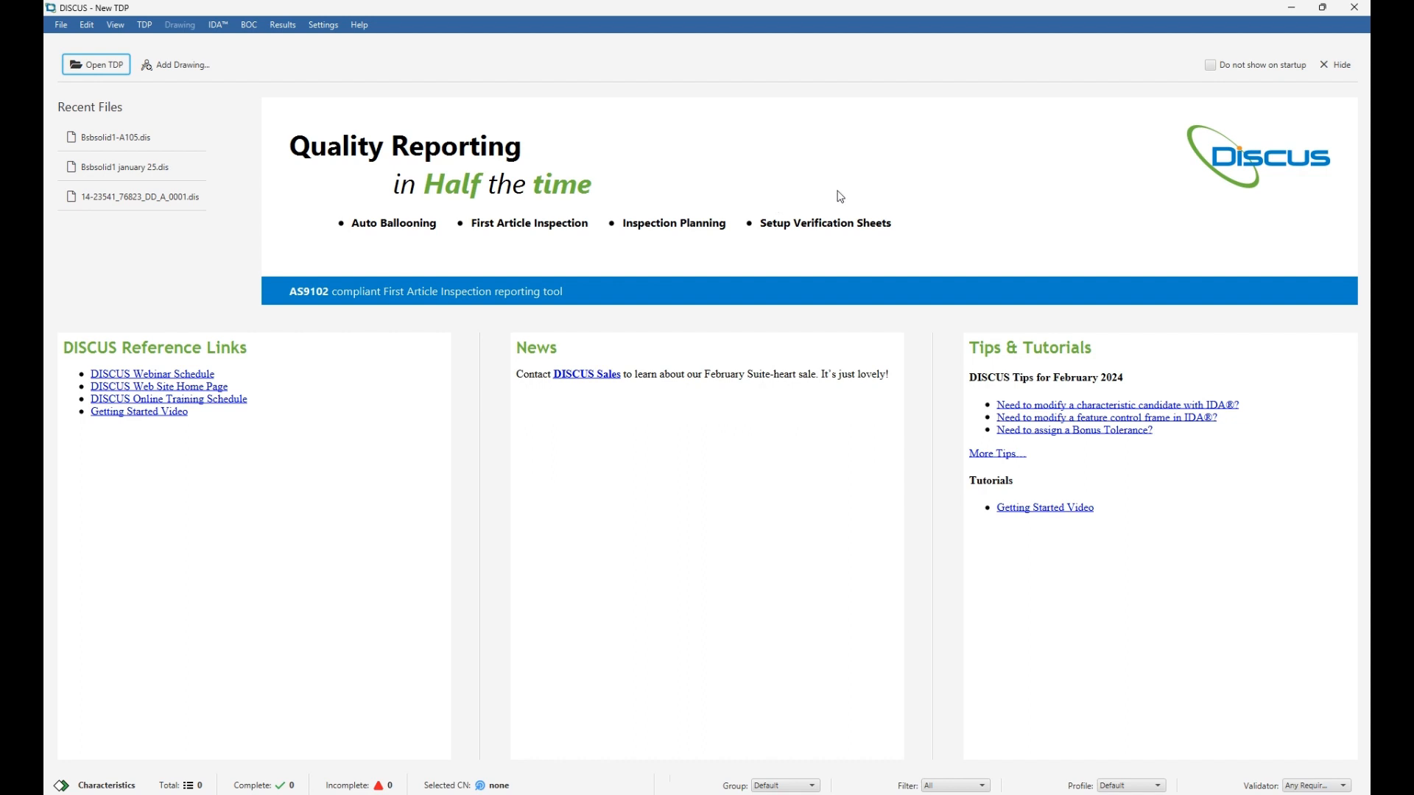
pyautogui.click(1324, 74)
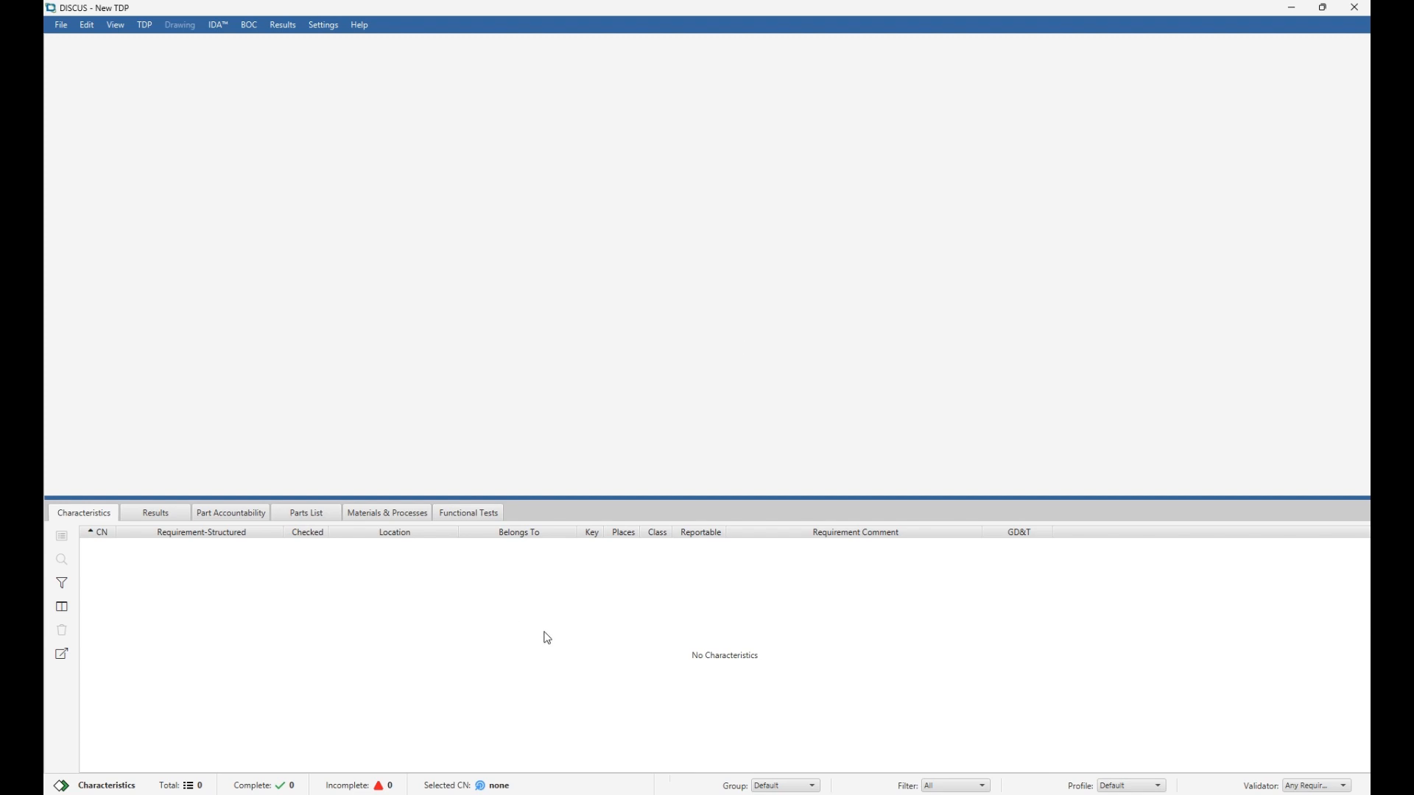
pyautogui.moveTo(503, 499); pyautogui.dragTo(503, 442)
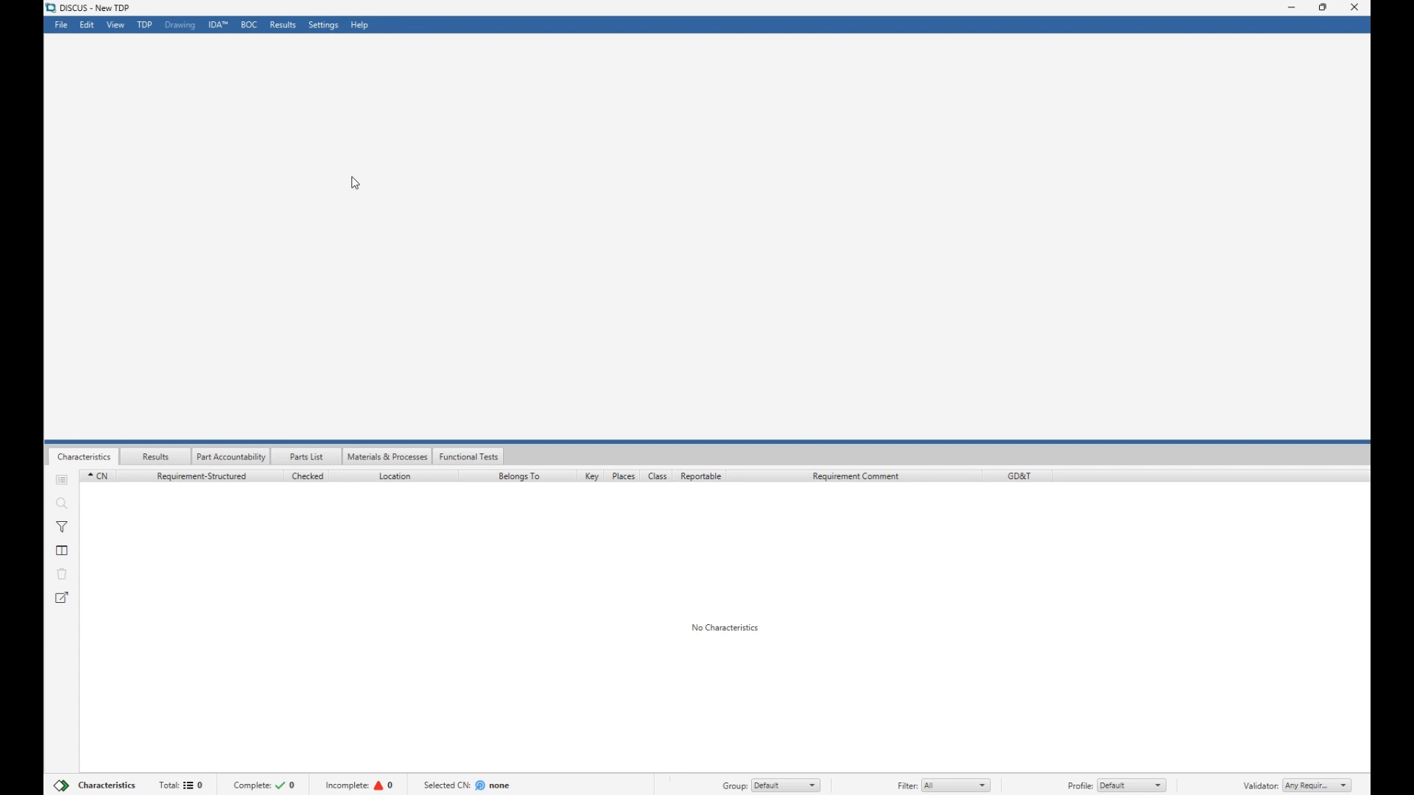
pyautogui.click(322, 26)
pyautogui.moveTo(346, 122)
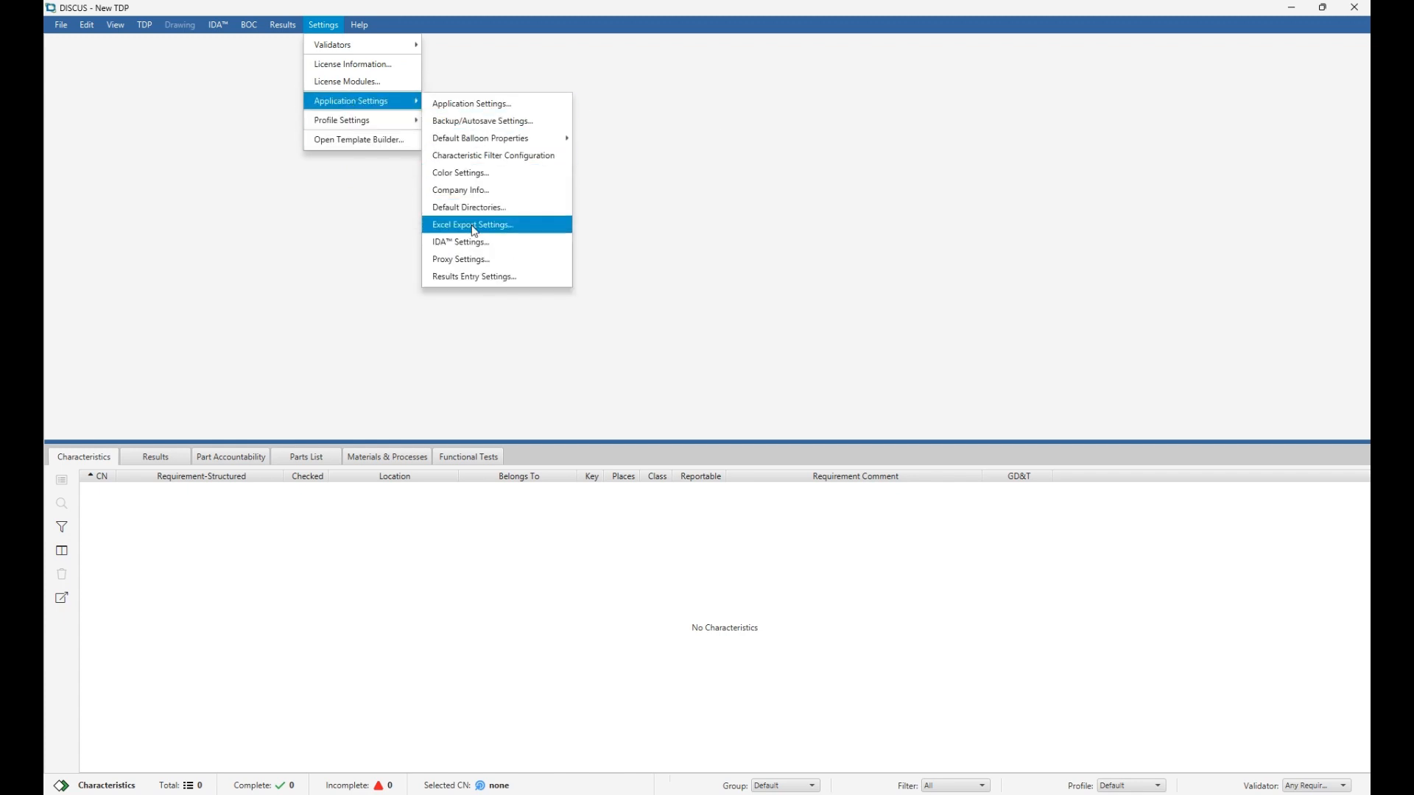
pyautogui.click(471, 239)
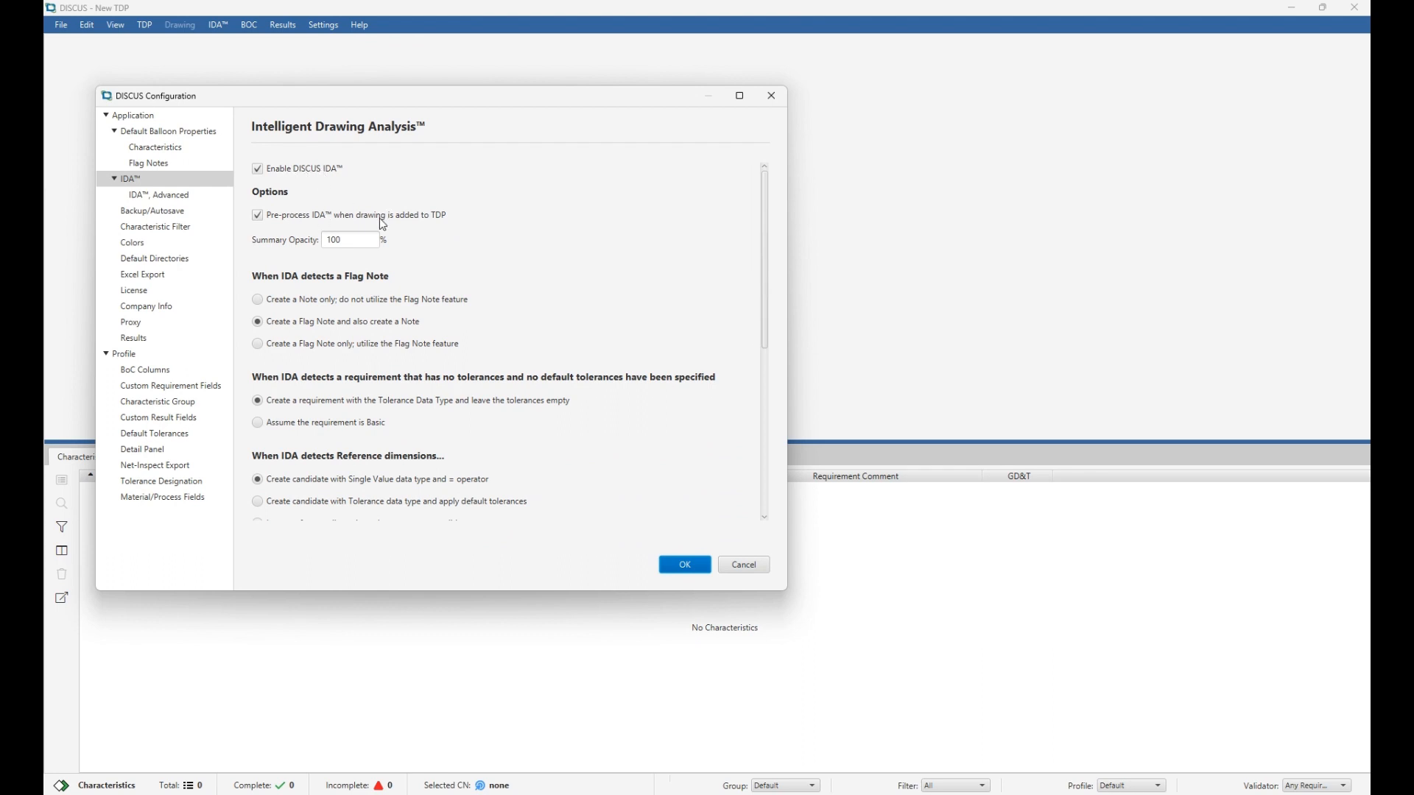
pyautogui.scroll(-3, 279, 211)
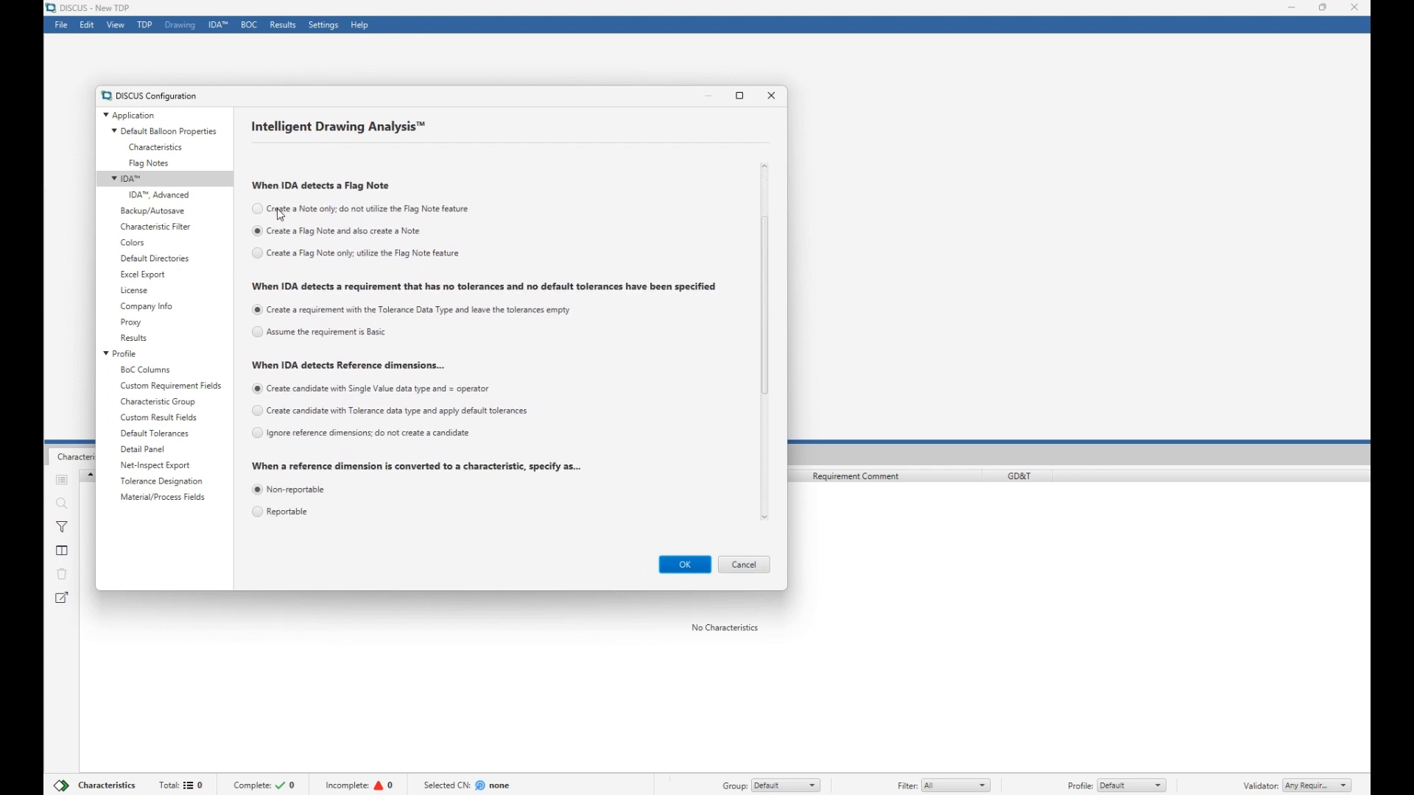
pyautogui.scroll(-7, 280, 214)
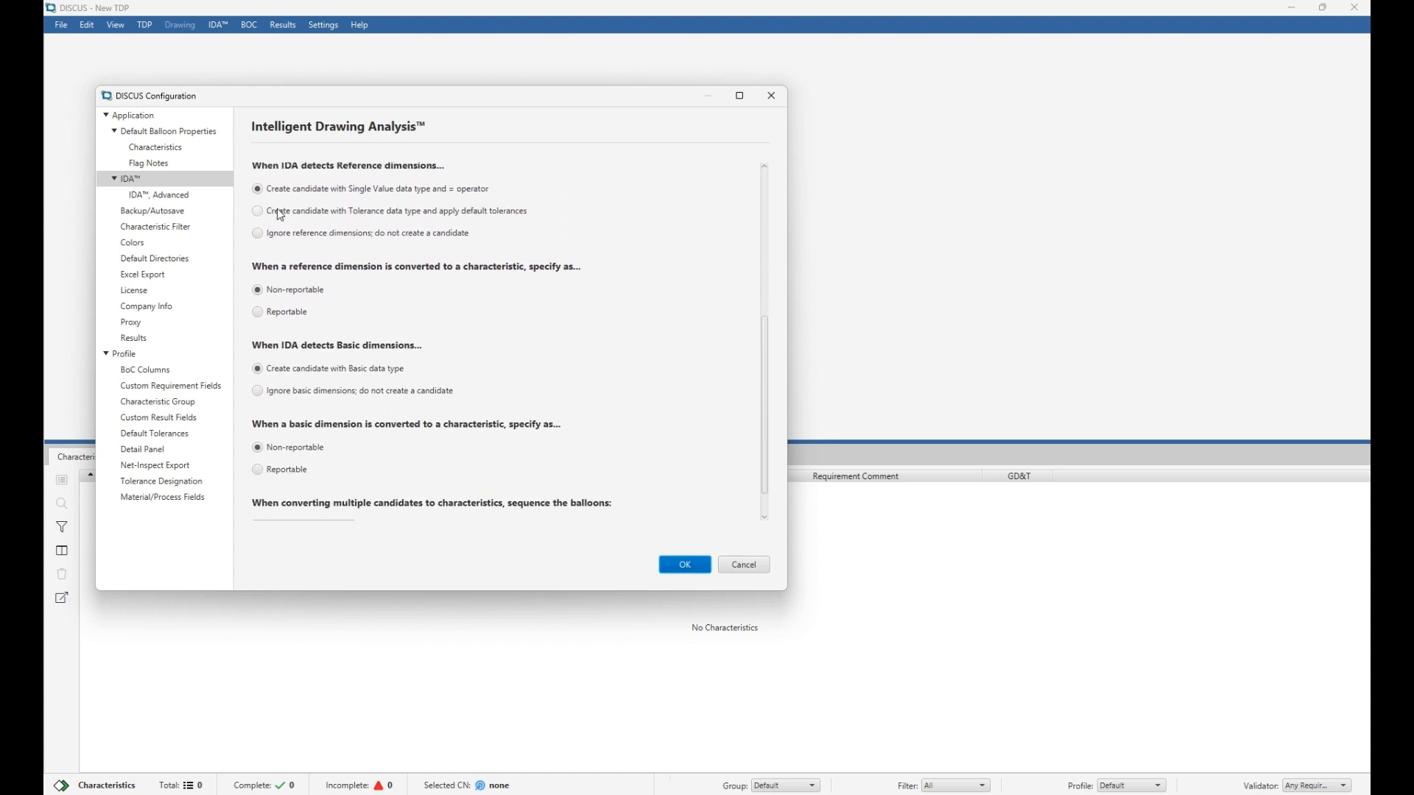
pyautogui.scroll(-2, 281, 214)
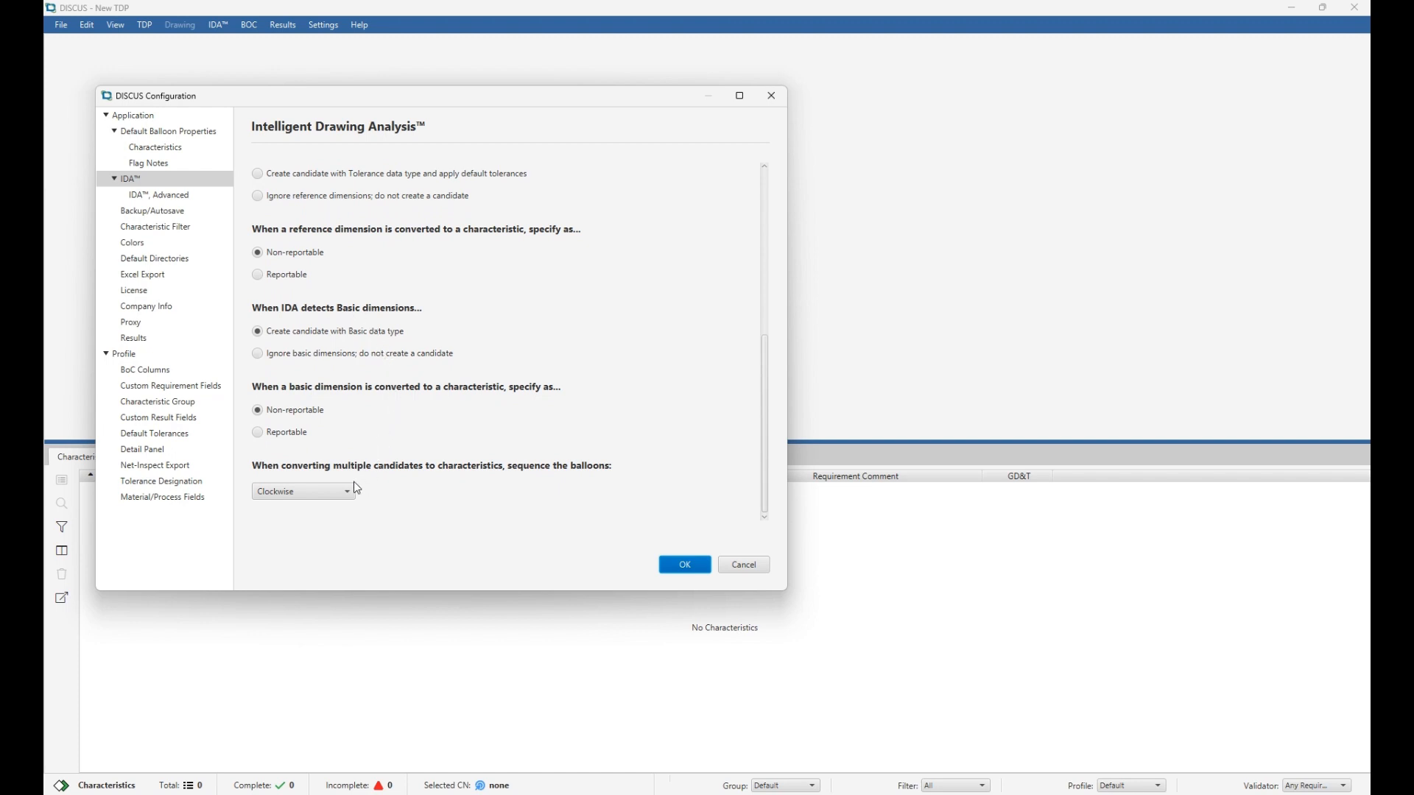
pyautogui.click(329, 494)
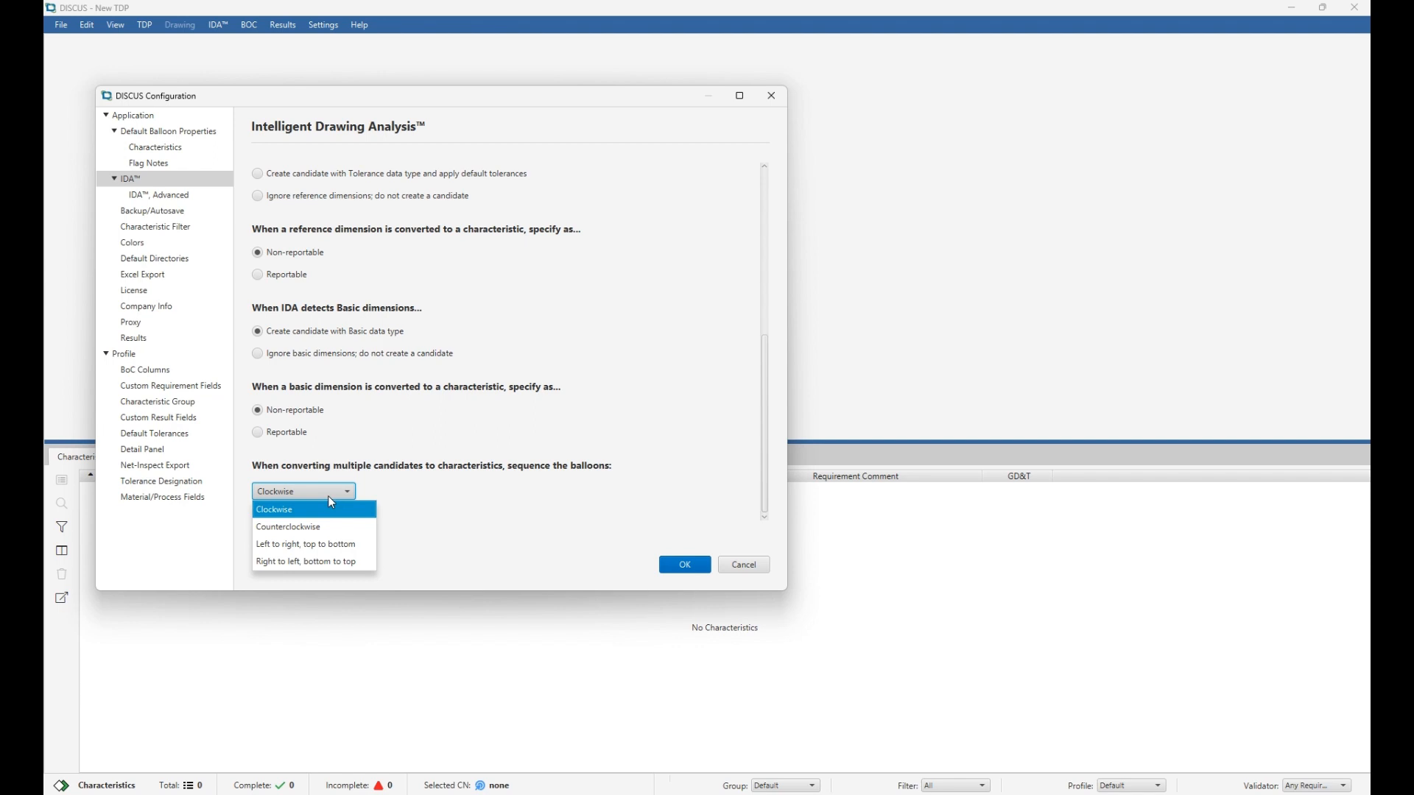
pyautogui.click(139, 201)
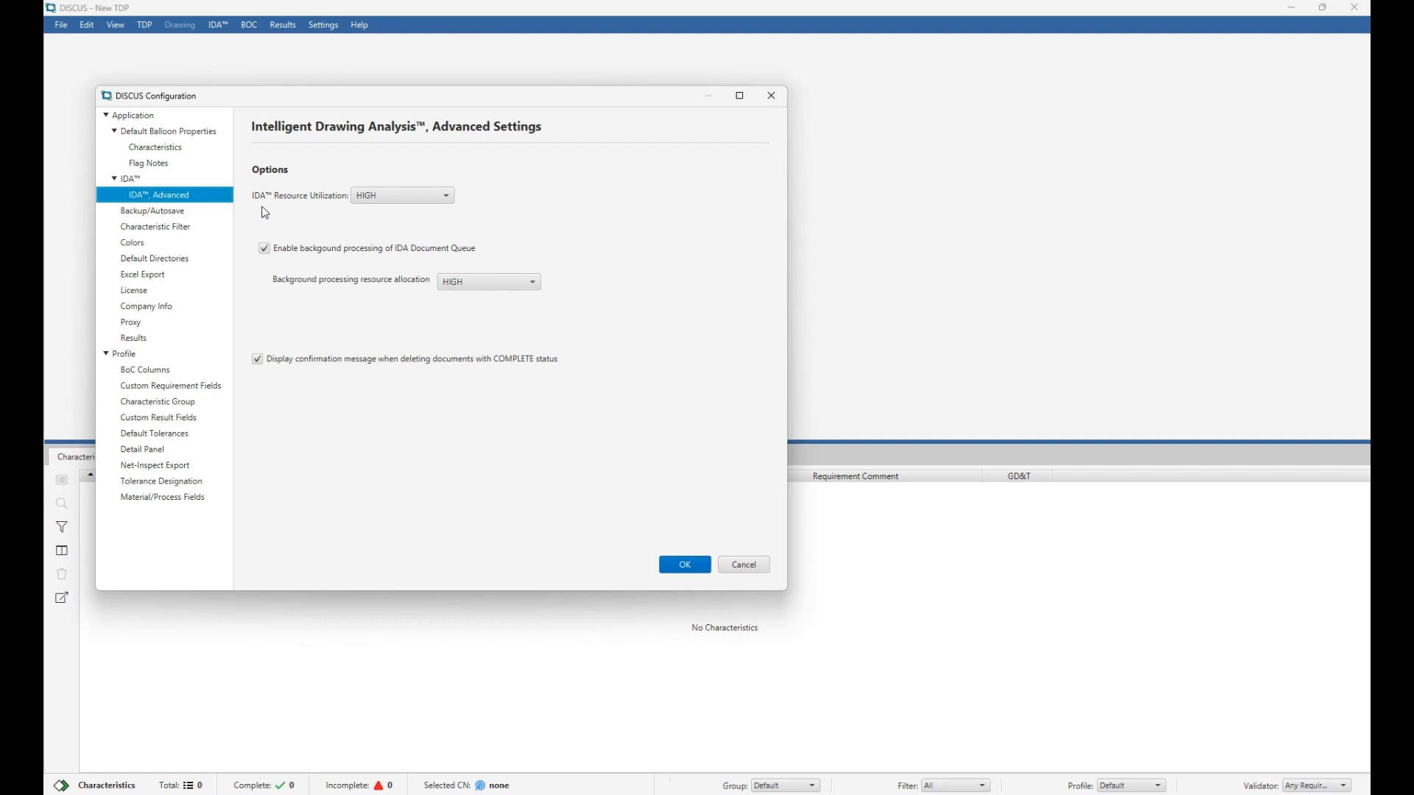
pyautogui.click(363, 199)
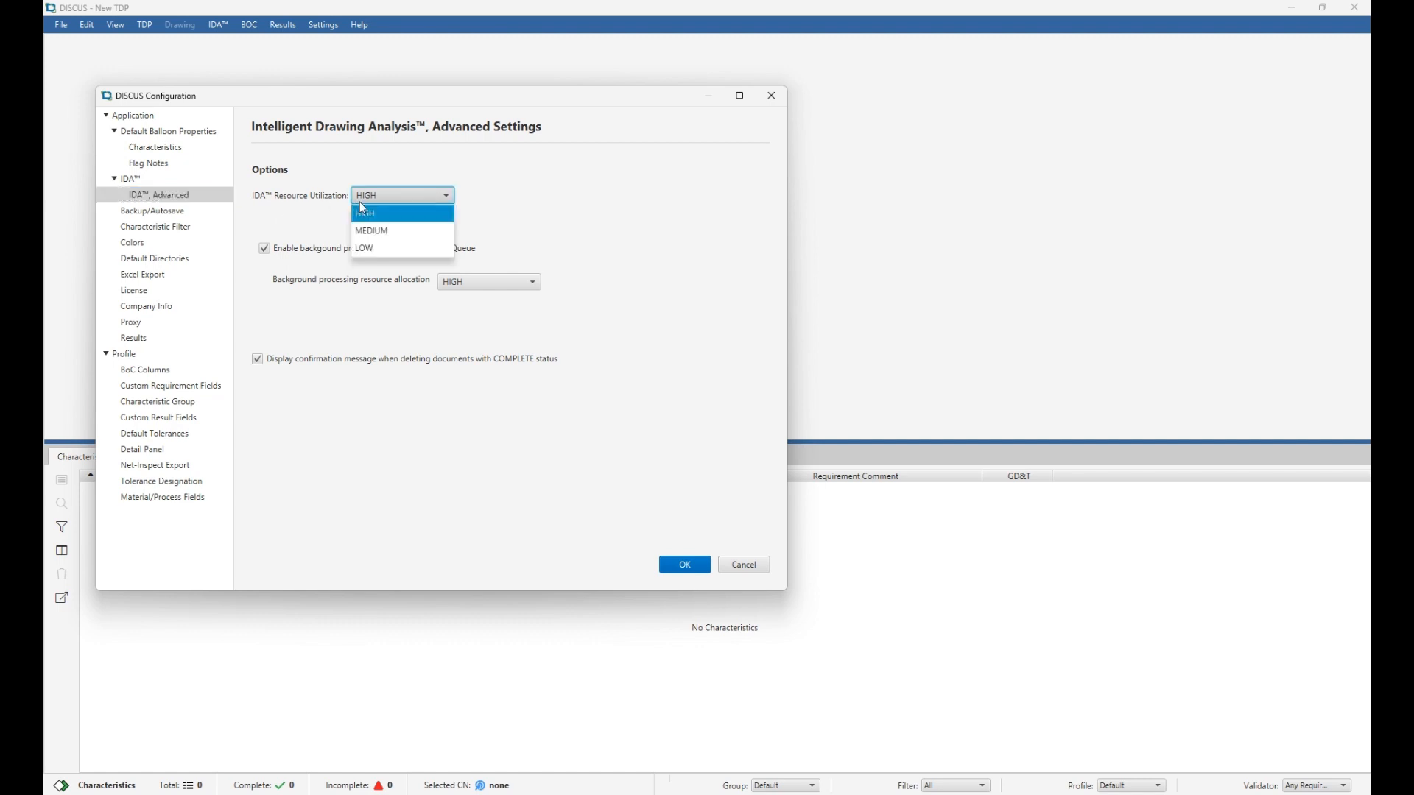
pyautogui.click(411, 160)
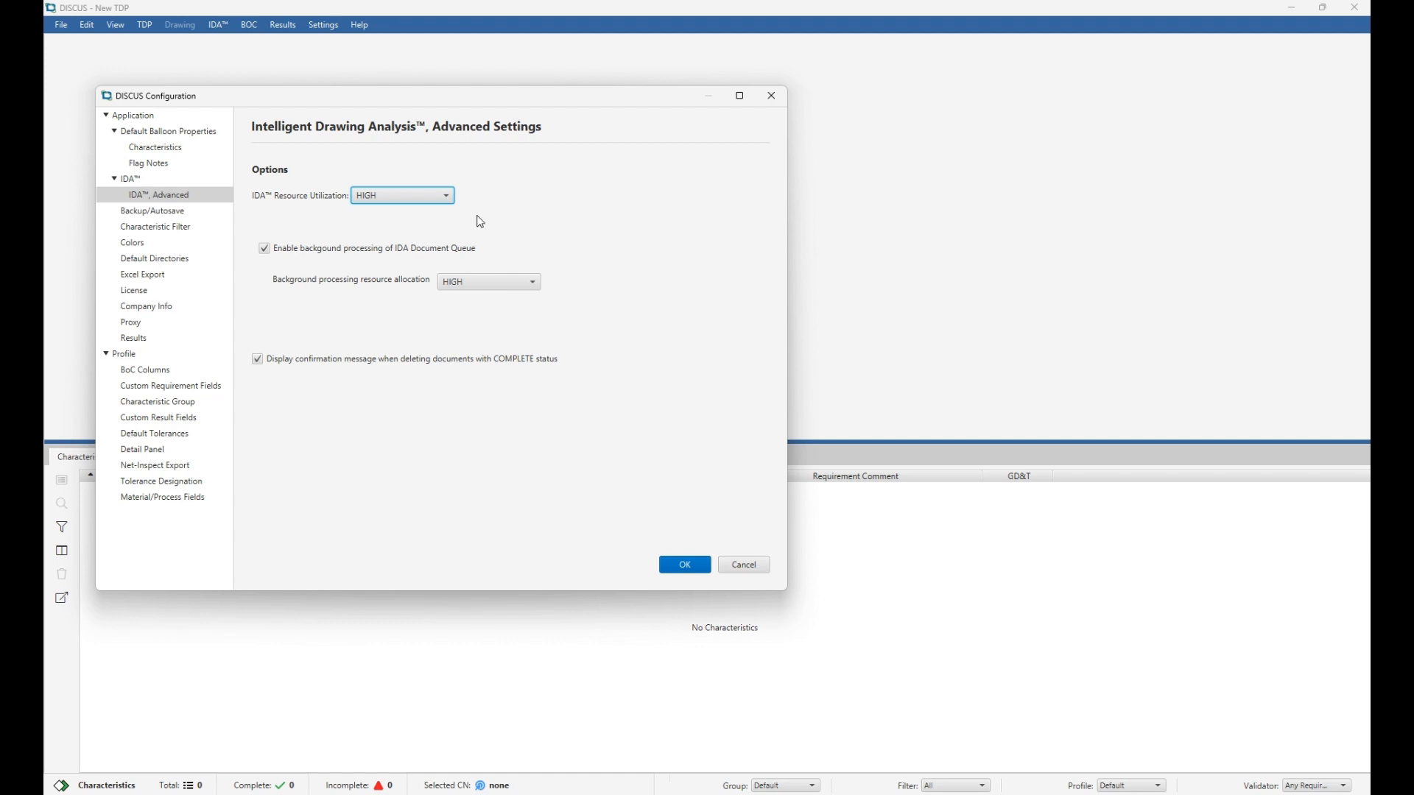
pyautogui.click(685, 565)
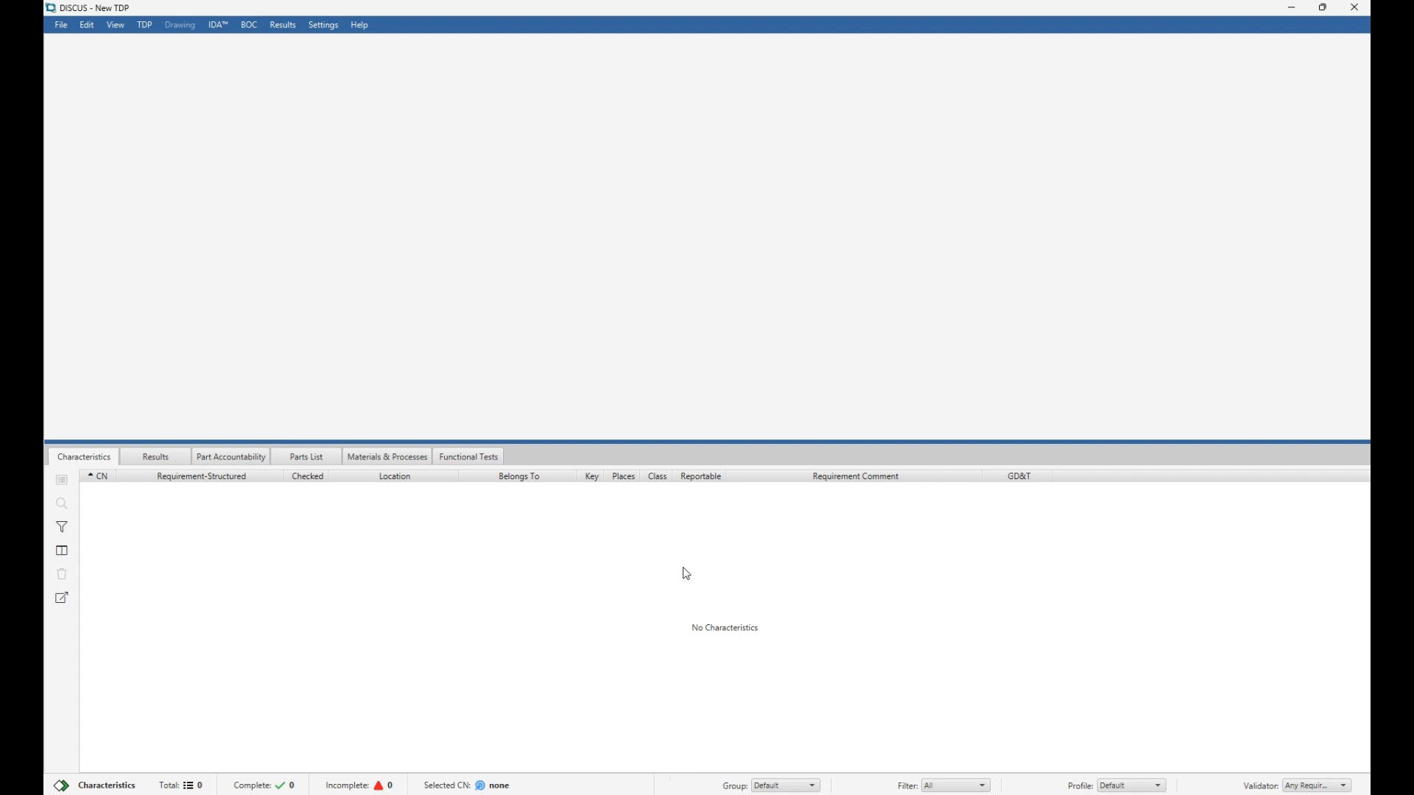
# Add a drawing to the empty TDP, choosing Bsbsolid1 from the 2D drawings folder.
pyautogui.rightClick(553, 230)
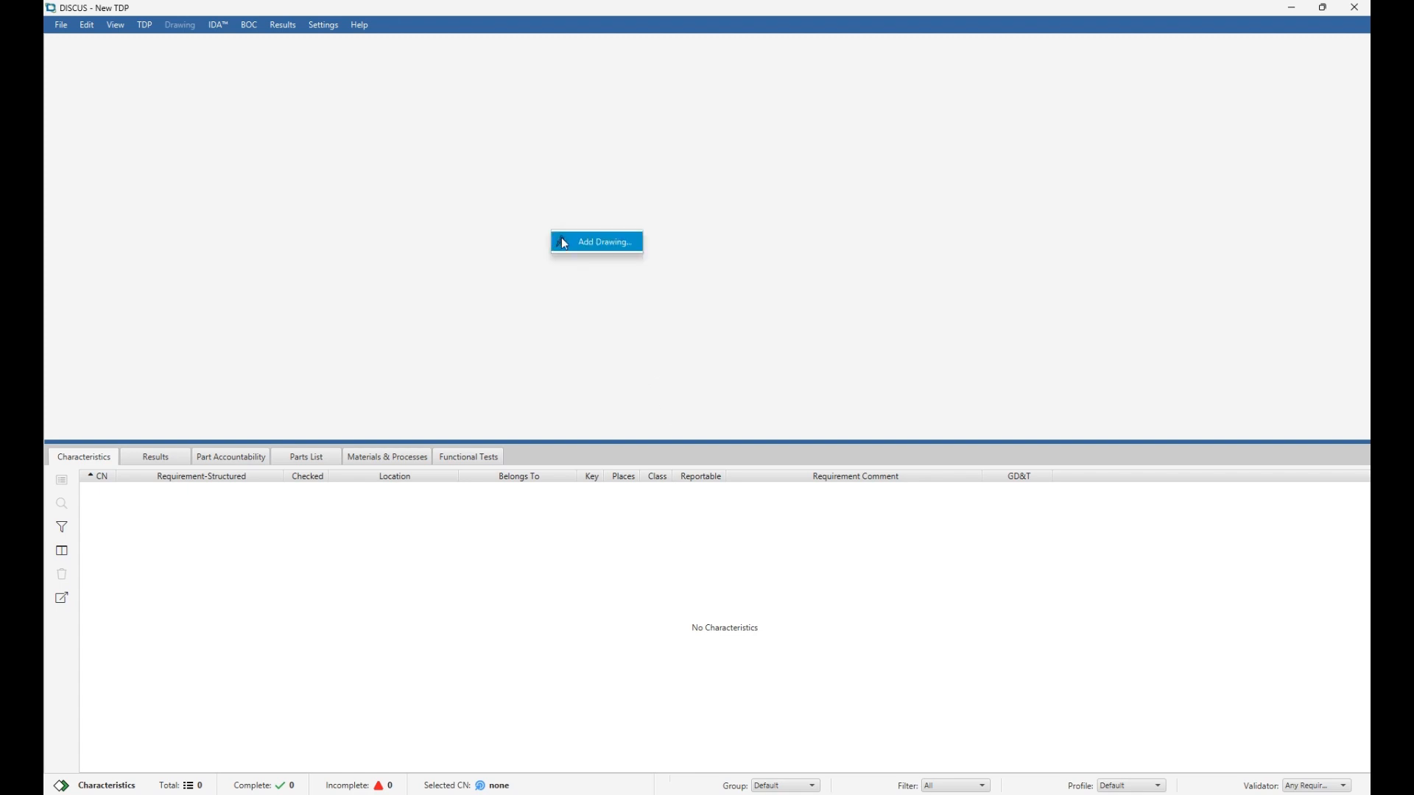
pyautogui.click(564, 243)
pyautogui.scroll(-1, 393, 204)
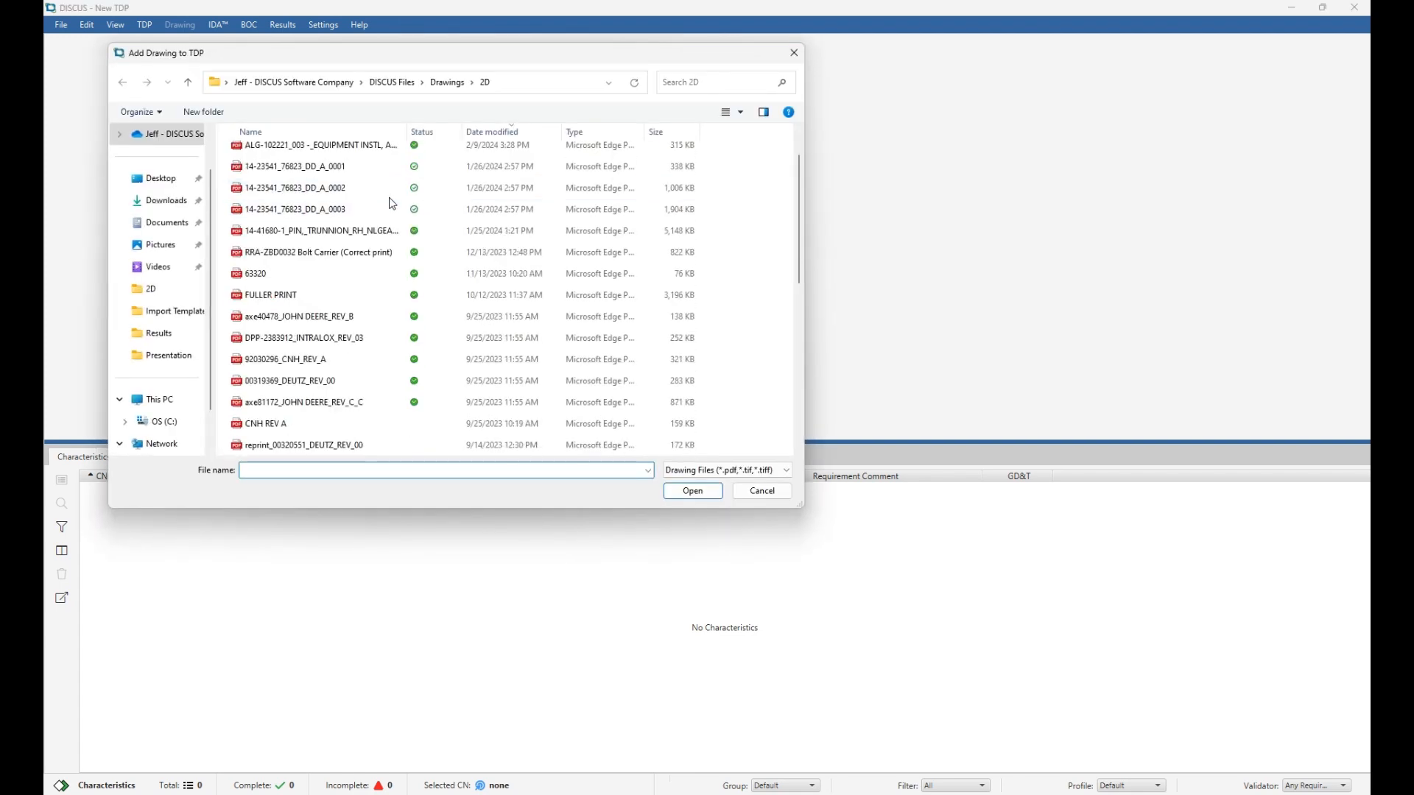
pyautogui.scroll(-6, 392, 204)
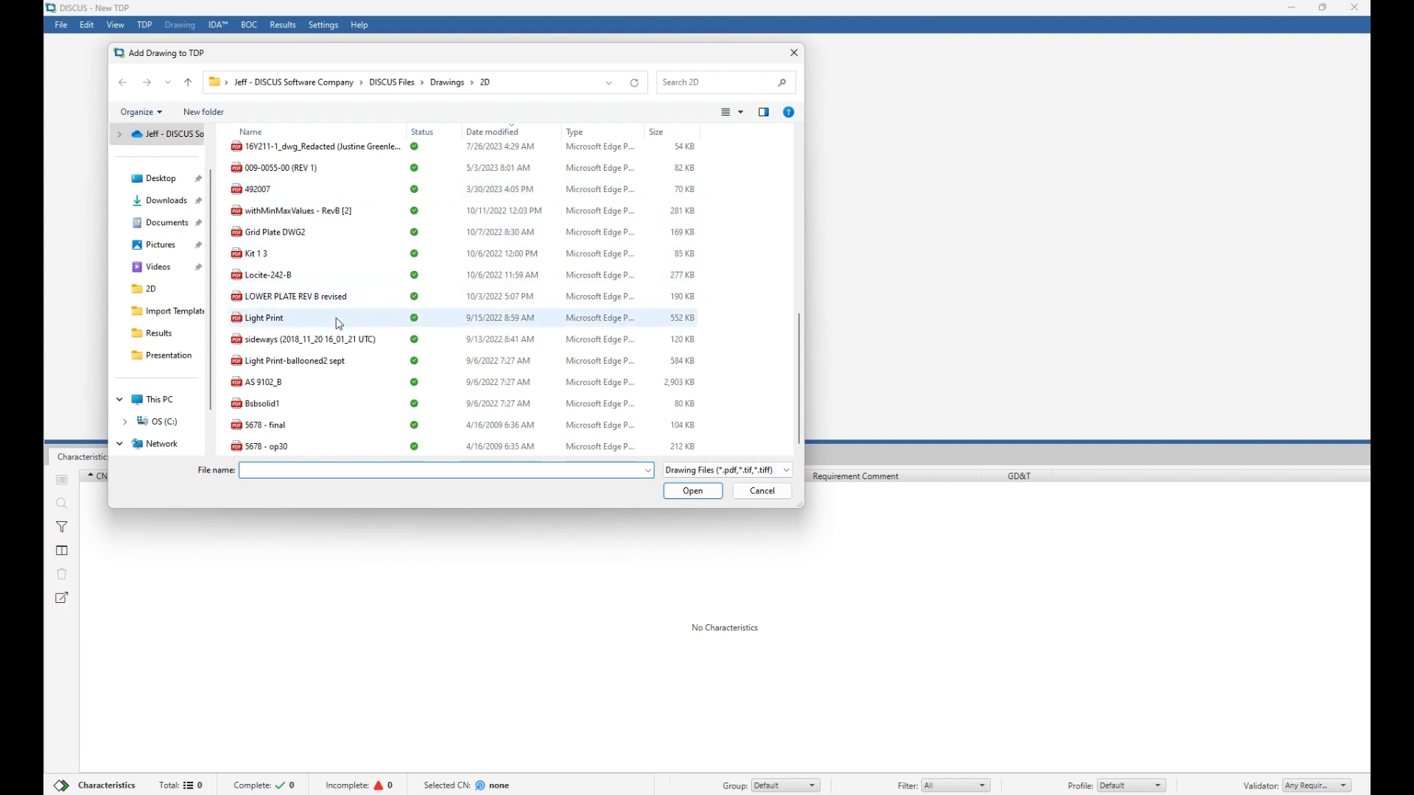
pyautogui.doubleClick(298, 402)
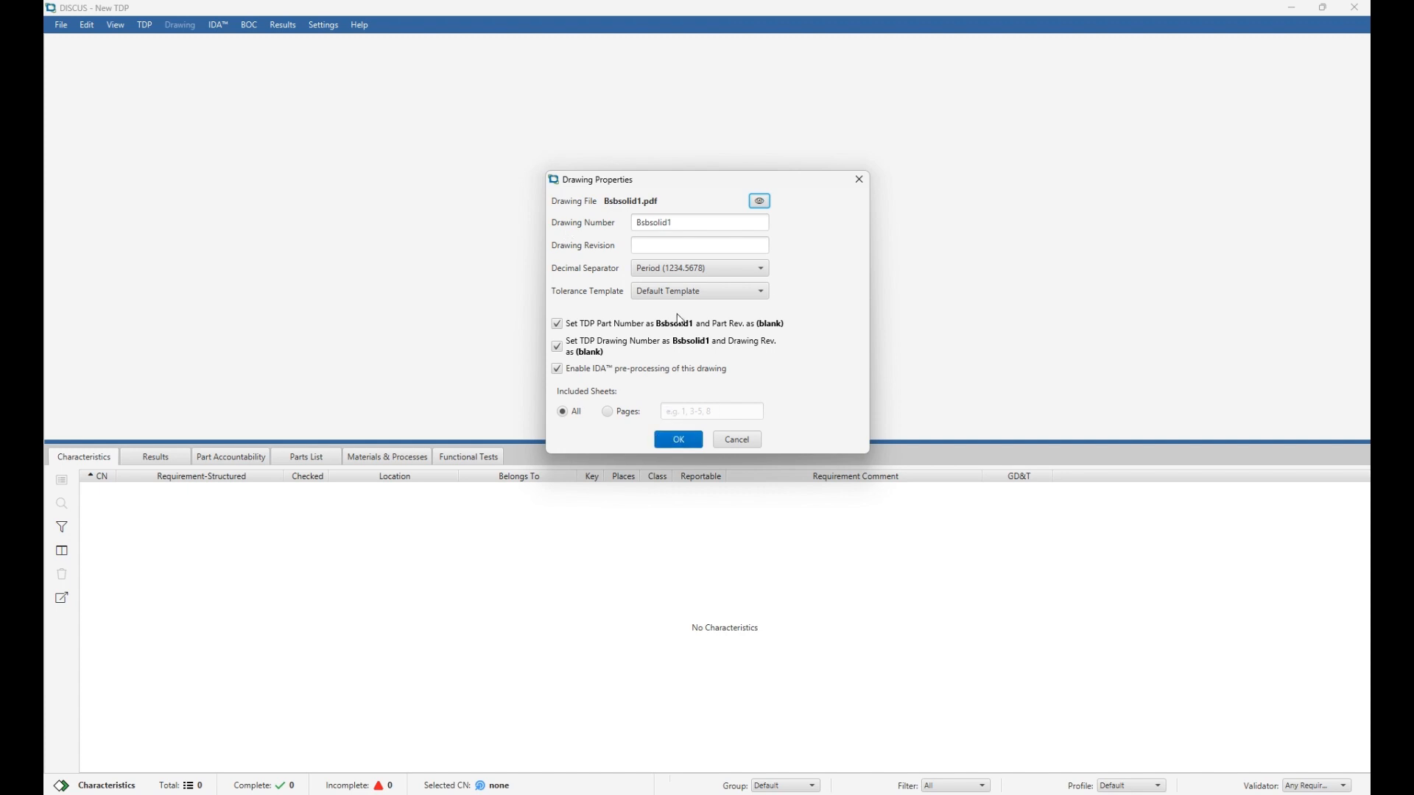
# Accept the Bsbsolid1 drawing properties, dismiss the IDA completion notice, and zoom toward the title block.
pyautogui.click(676, 440)
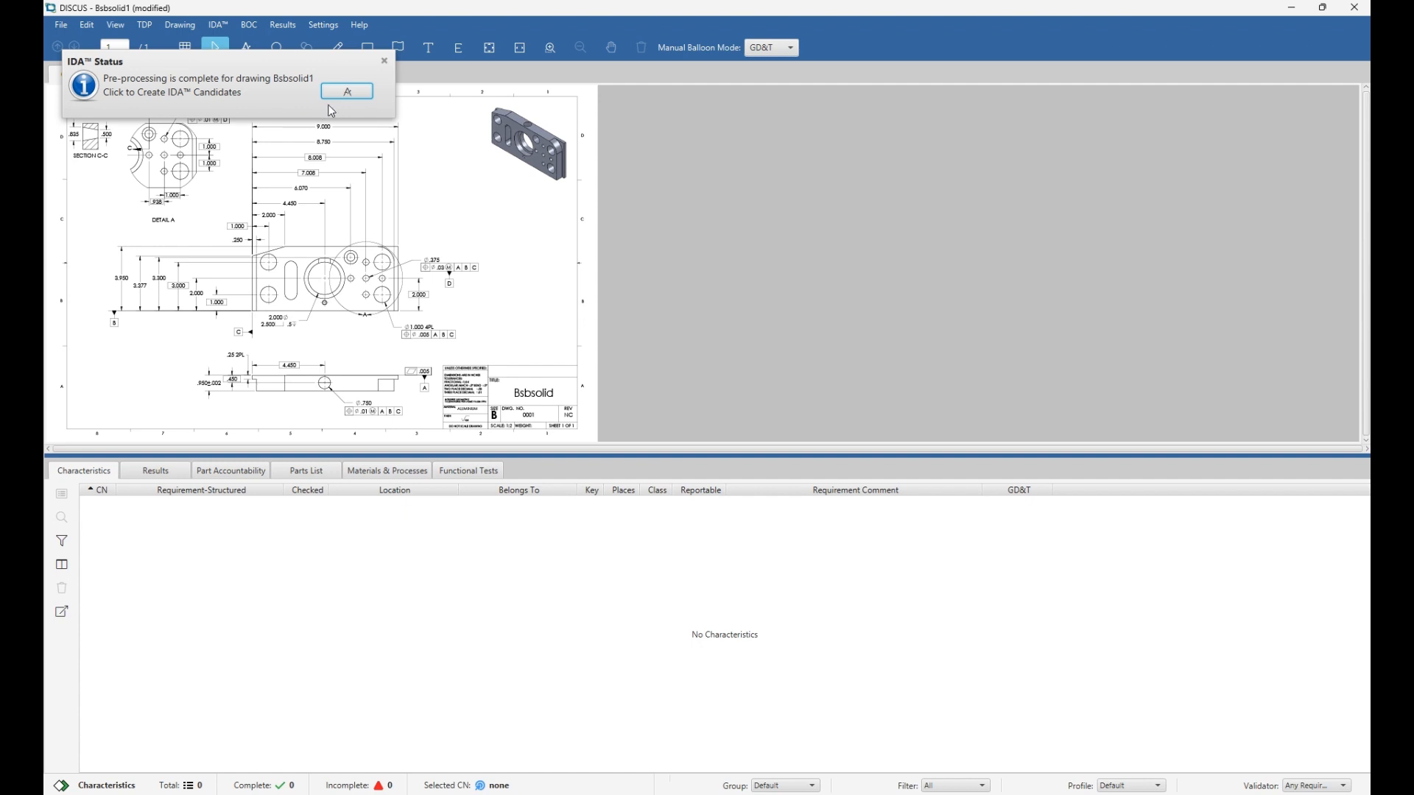
pyautogui.click(384, 62)
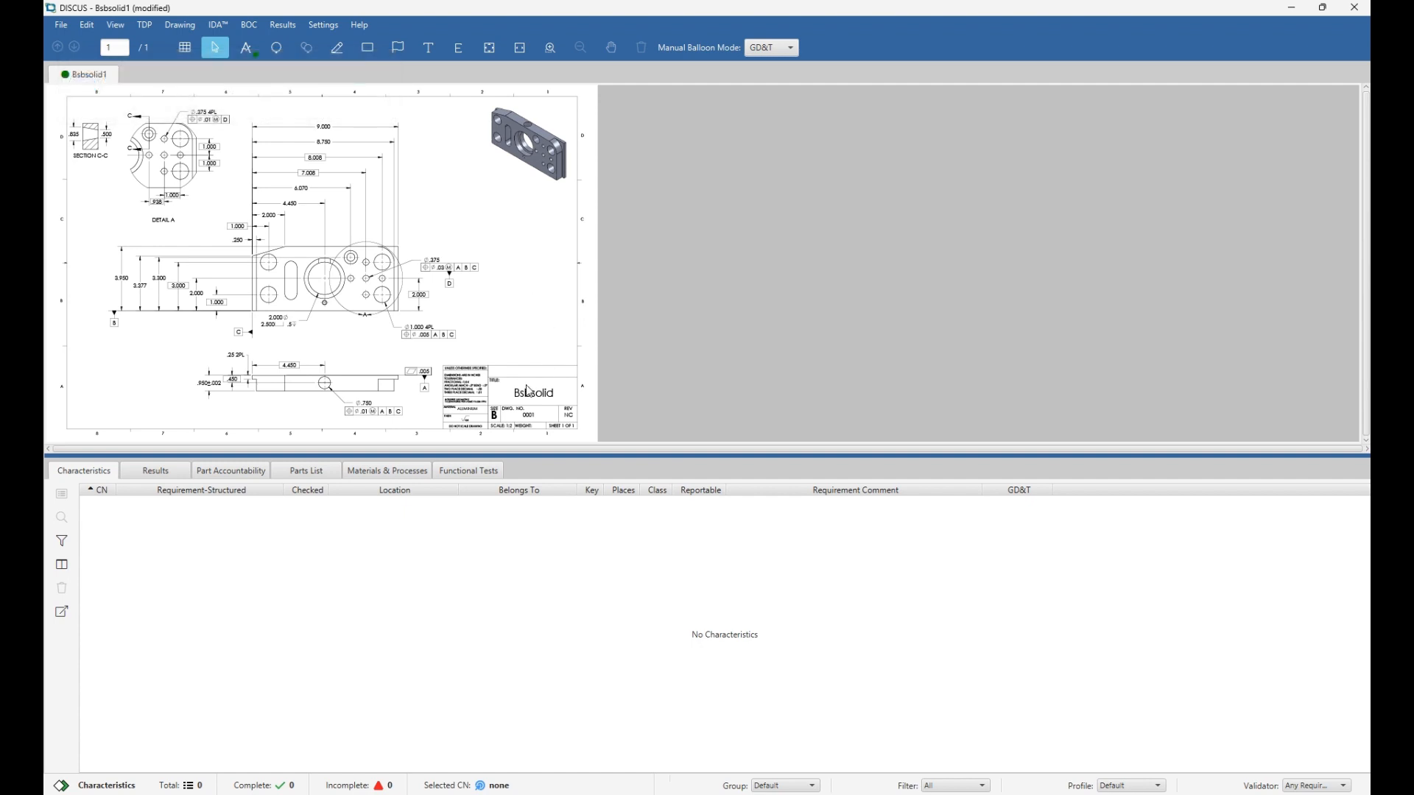
pyautogui.scroll(3, 530, 374)
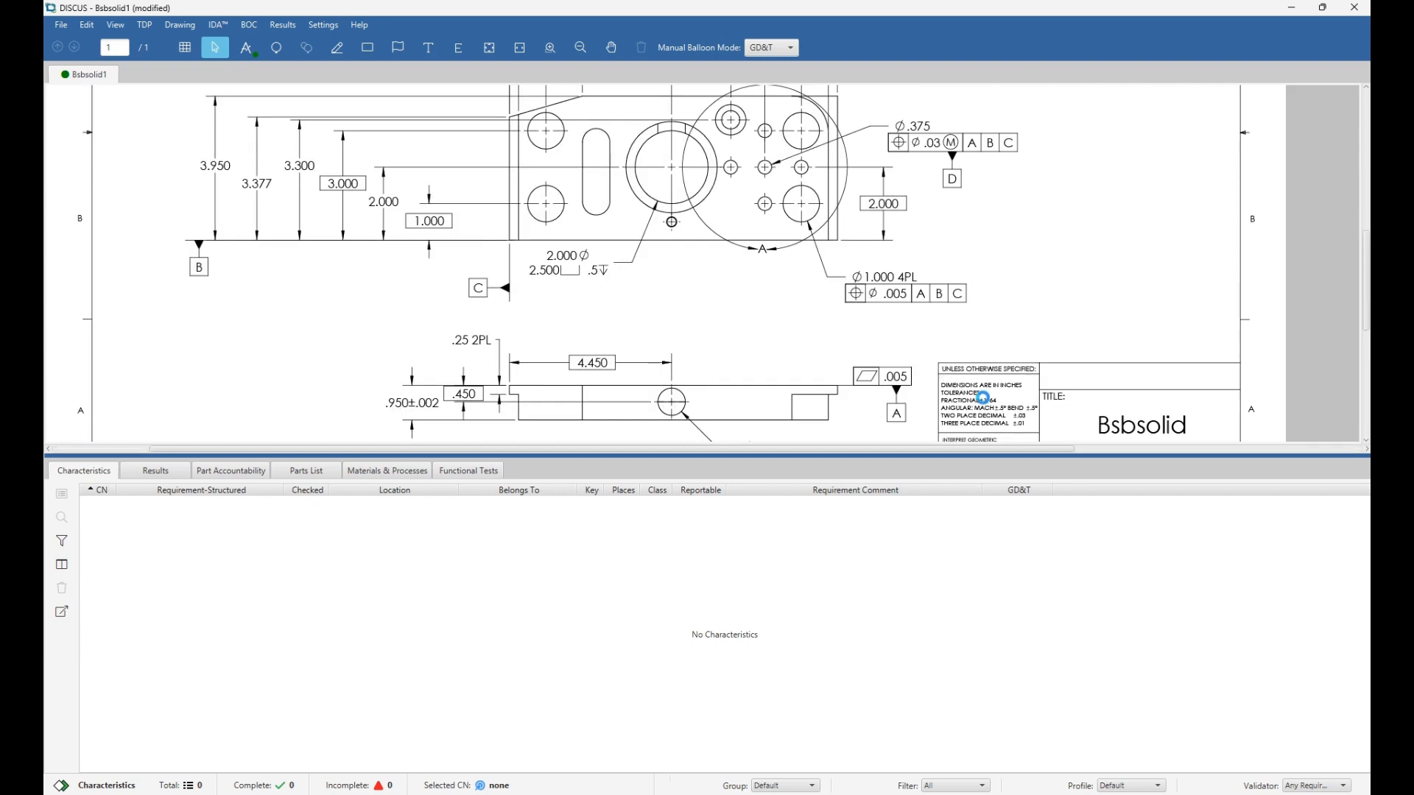
pyautogui.scroll(1, 983, 398)
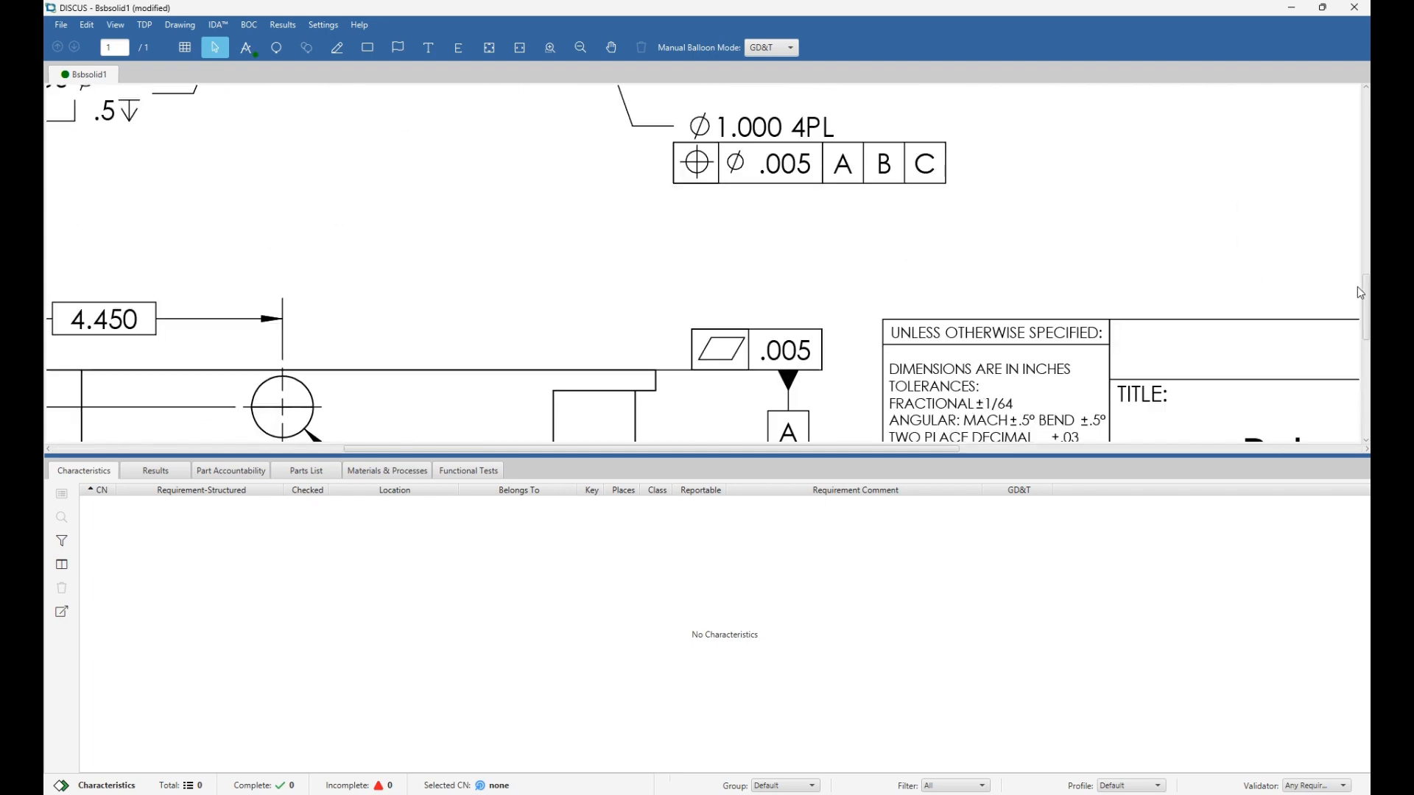
pyautogui.moveTo(1366, 293); pyautogui.dragTo(1365, 313)
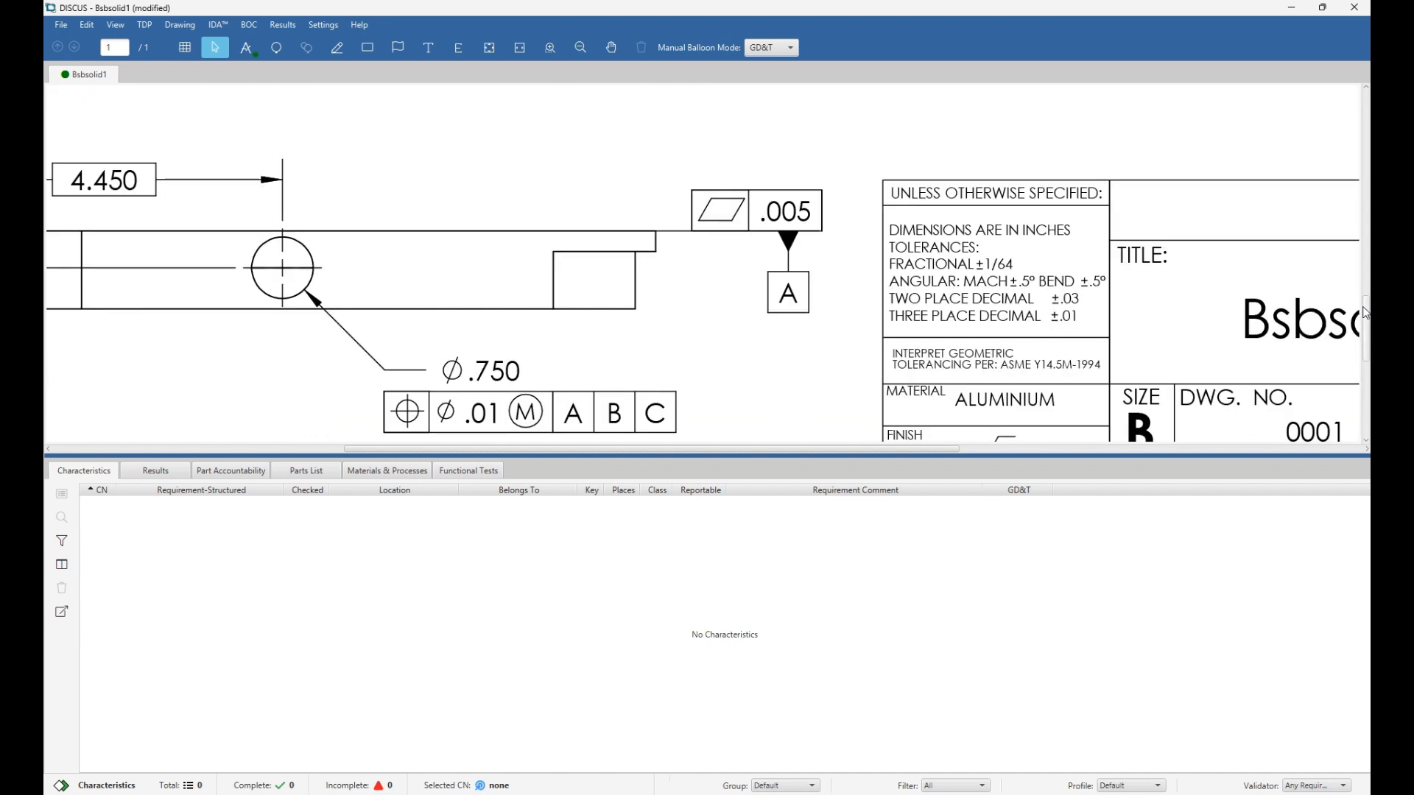
pyautogui.click(320, 28)
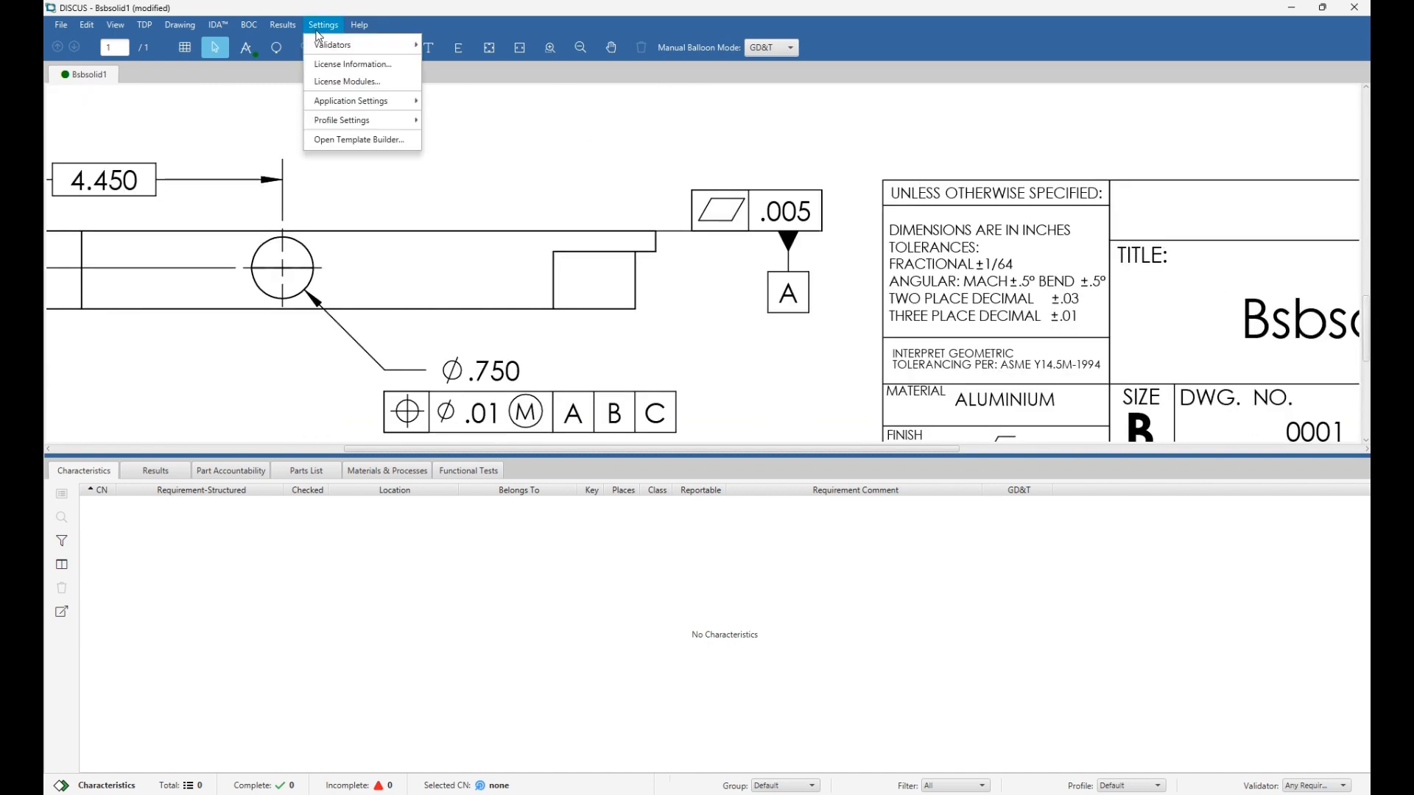
pyautogui.moveTo(350, 120)
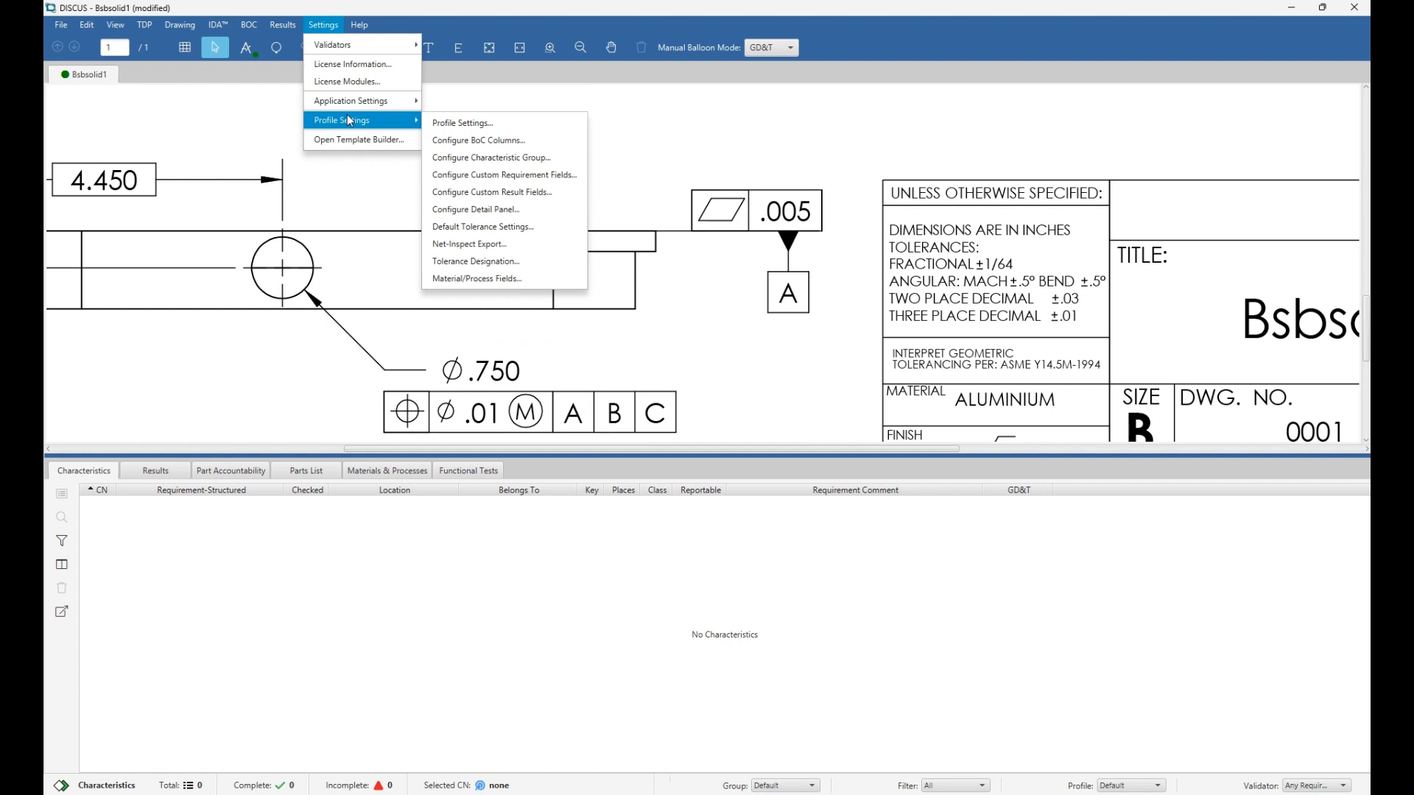
pyautogui.click(482, 227)
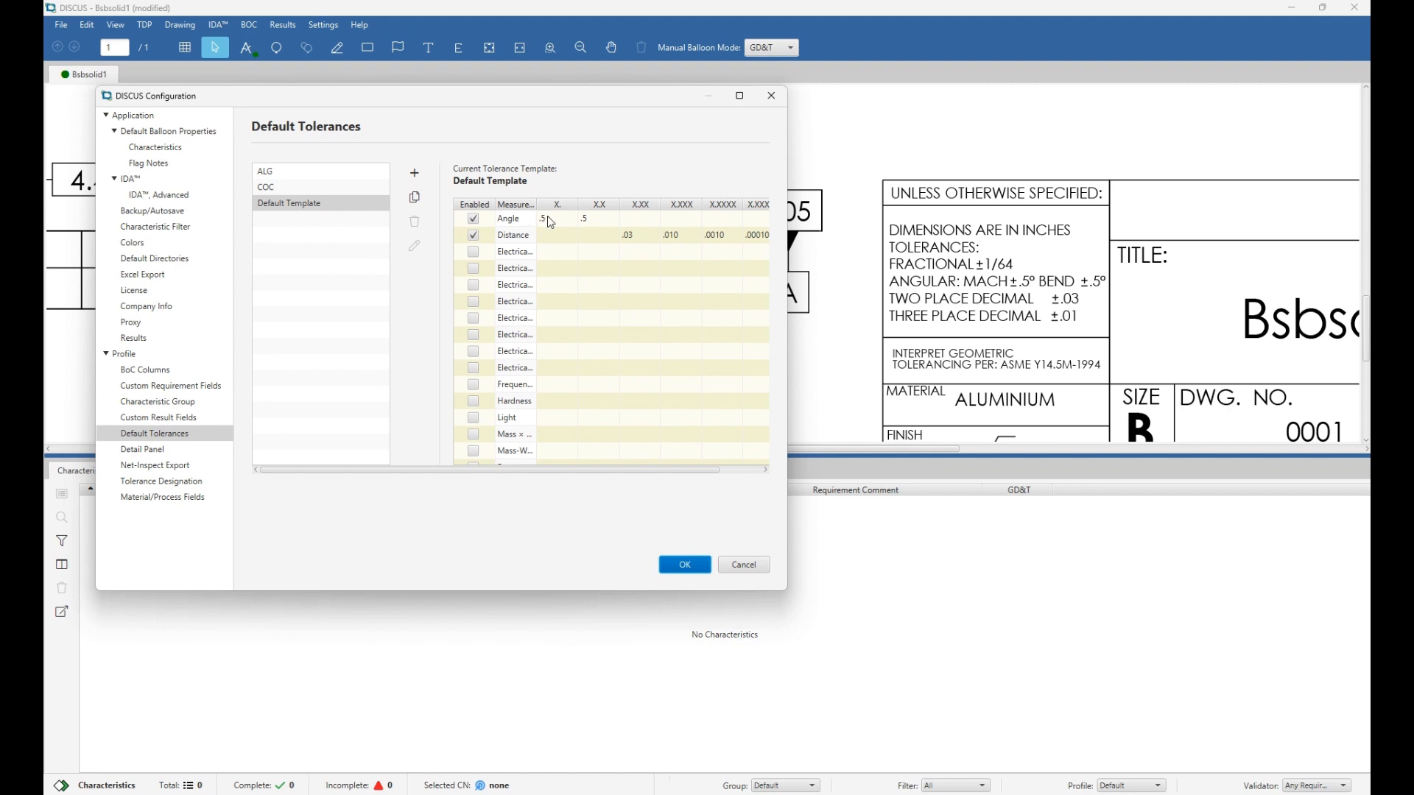
pyautogui.doubleClick(553, 221)
pyautogui.press('Tab')
pyautogui.press('Tab')
pyautogui.press('Tab')
pyautogui.press('Tab')
pyautogui.press('Tab')
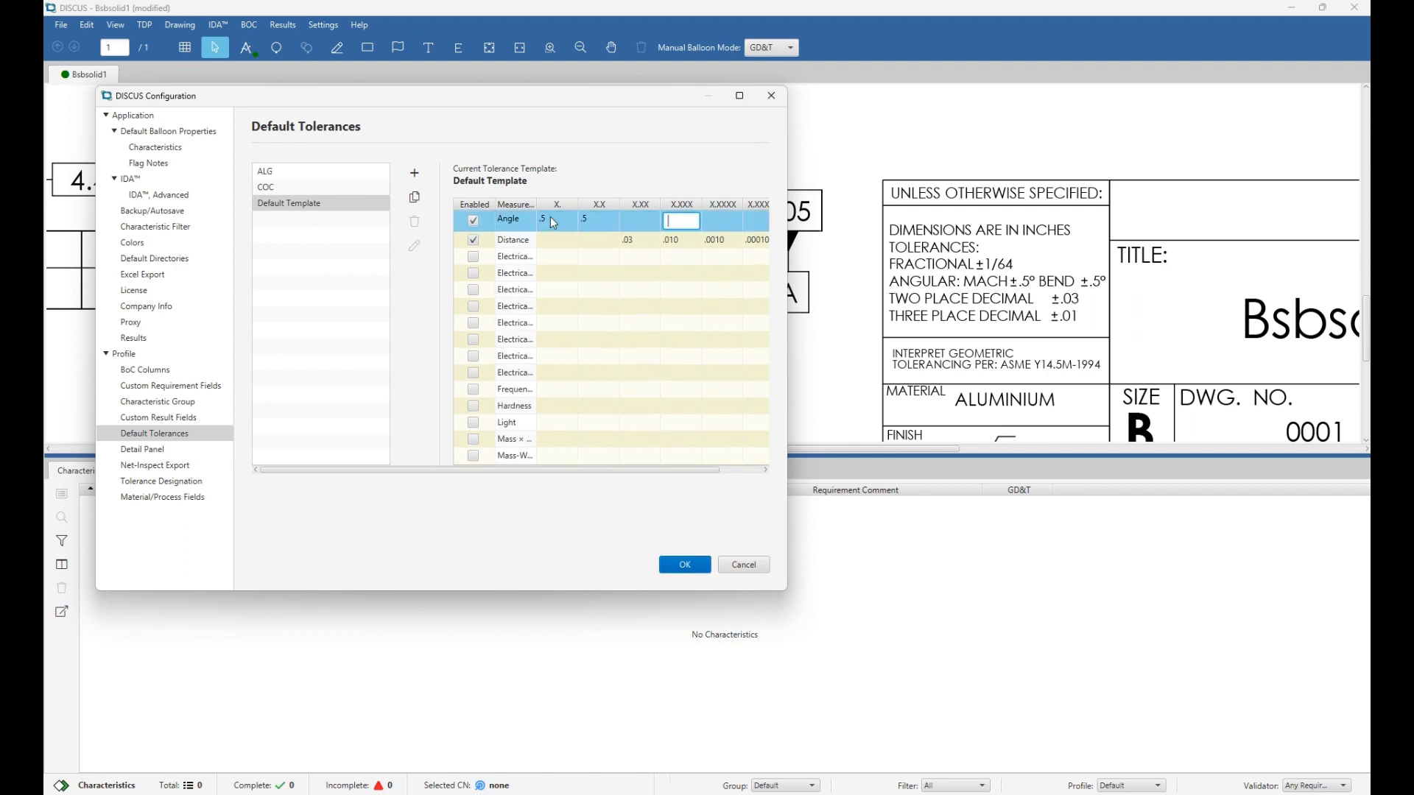
pyautogui.hotkey('shift', 'Tab')
pyautogui.hotkey('shift', 'Tab')
pyautogui.hotkey('shift', 'Tab')
pyautogui.hotkey('shift', 'Tab')
pyautogui.hotkey('shift', 'Tab')
pyautogui.press('Down')
pyautogui.press('Down')
pyautogui.press('Down')
pyautogui.press('Up')
pyautogui.press('Up')
pyautogui.press('Up')
pyautogui.click(587, 238)
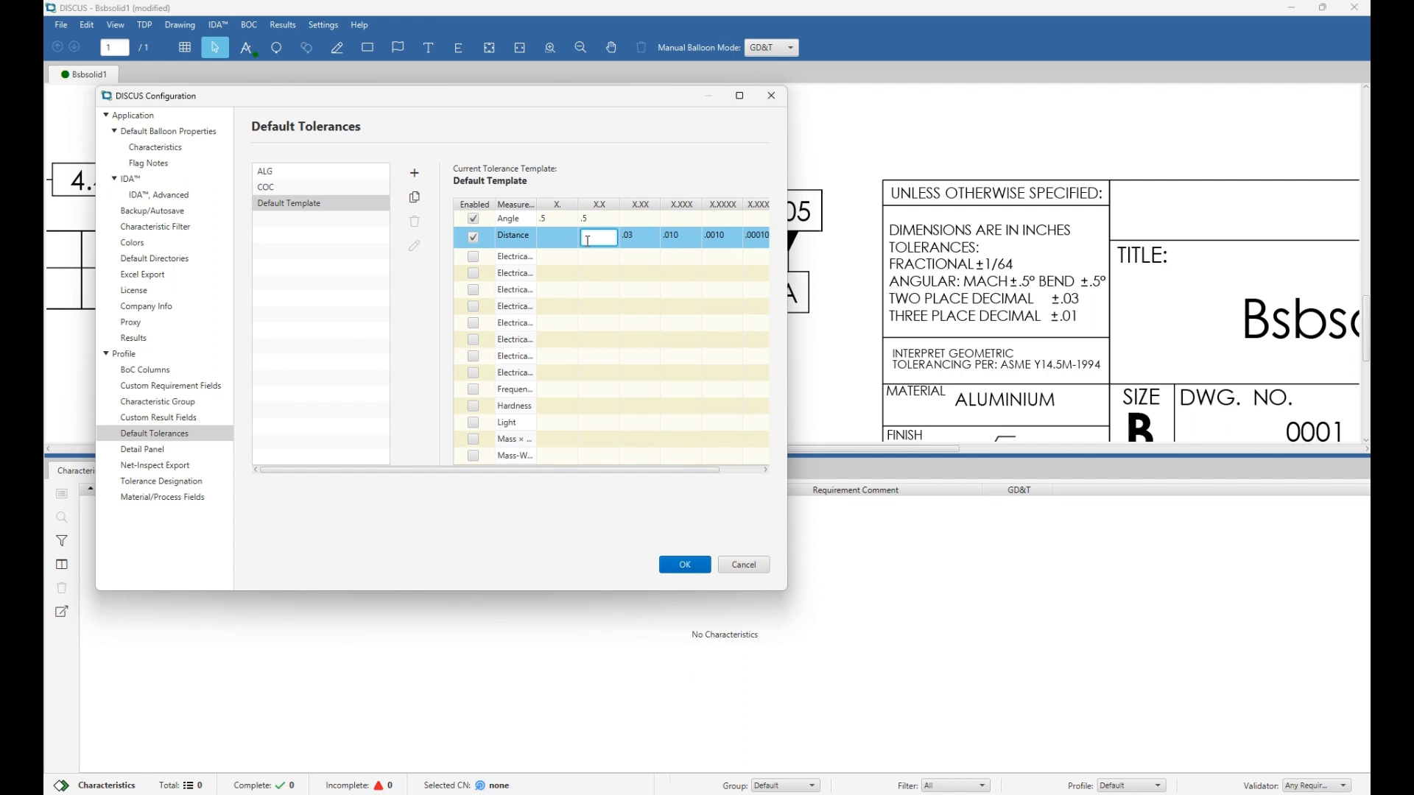
pyautogui.write('.1')
pyautogui.press('Return')
pyautogui.scroll(-3, 628, 302)
pyautogui.scroll(4, 628, 302)
pyautogui.click(597, 238)
pyautogui.click(422, 200)
pyautogui.click(421, 200)
pyautogui.click(422, 200)
pyautogui.click(422, 199)
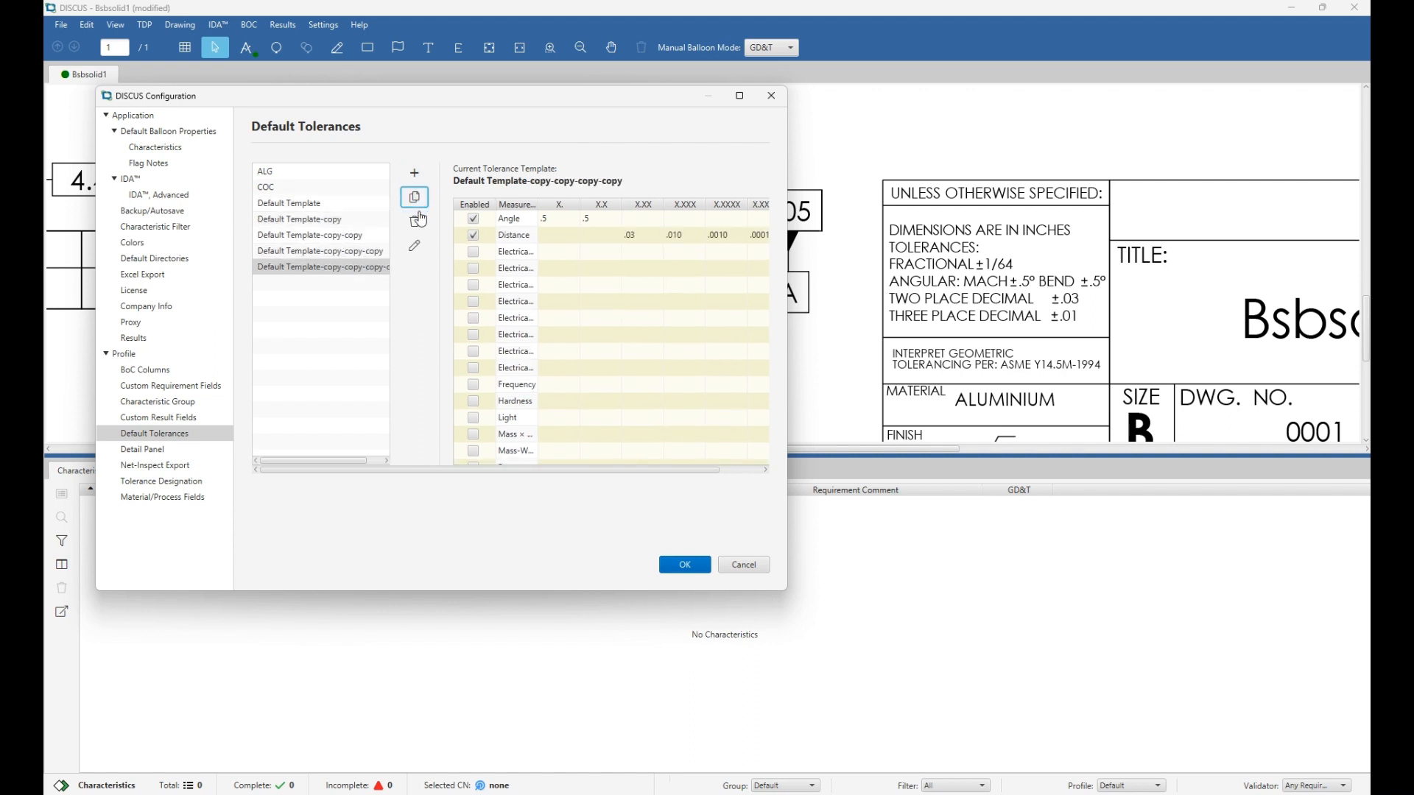
pyautogui.click(420, 221)
pyautogui.click(419, 220)
pyautogui.click(420, 220)
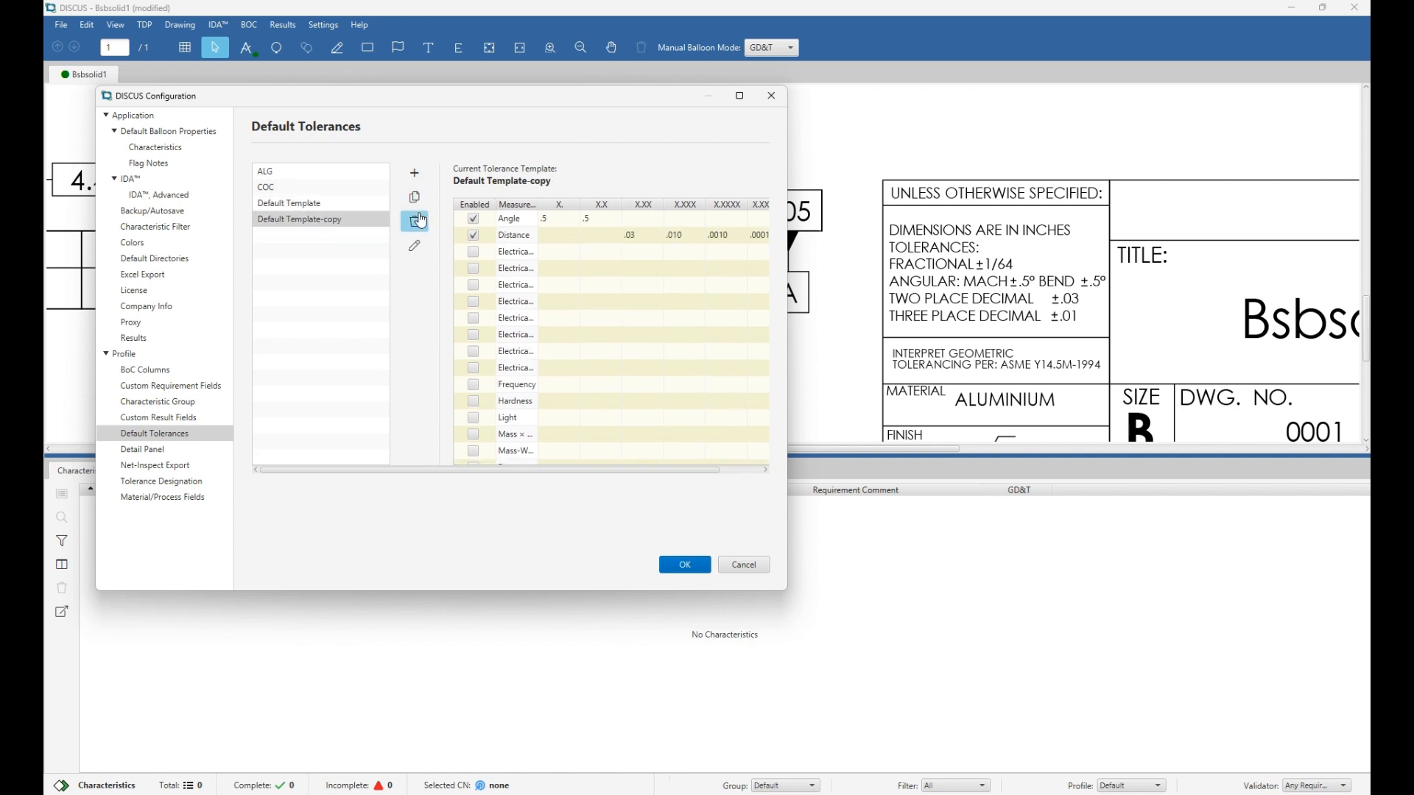
pyautogui.click(421, 220)
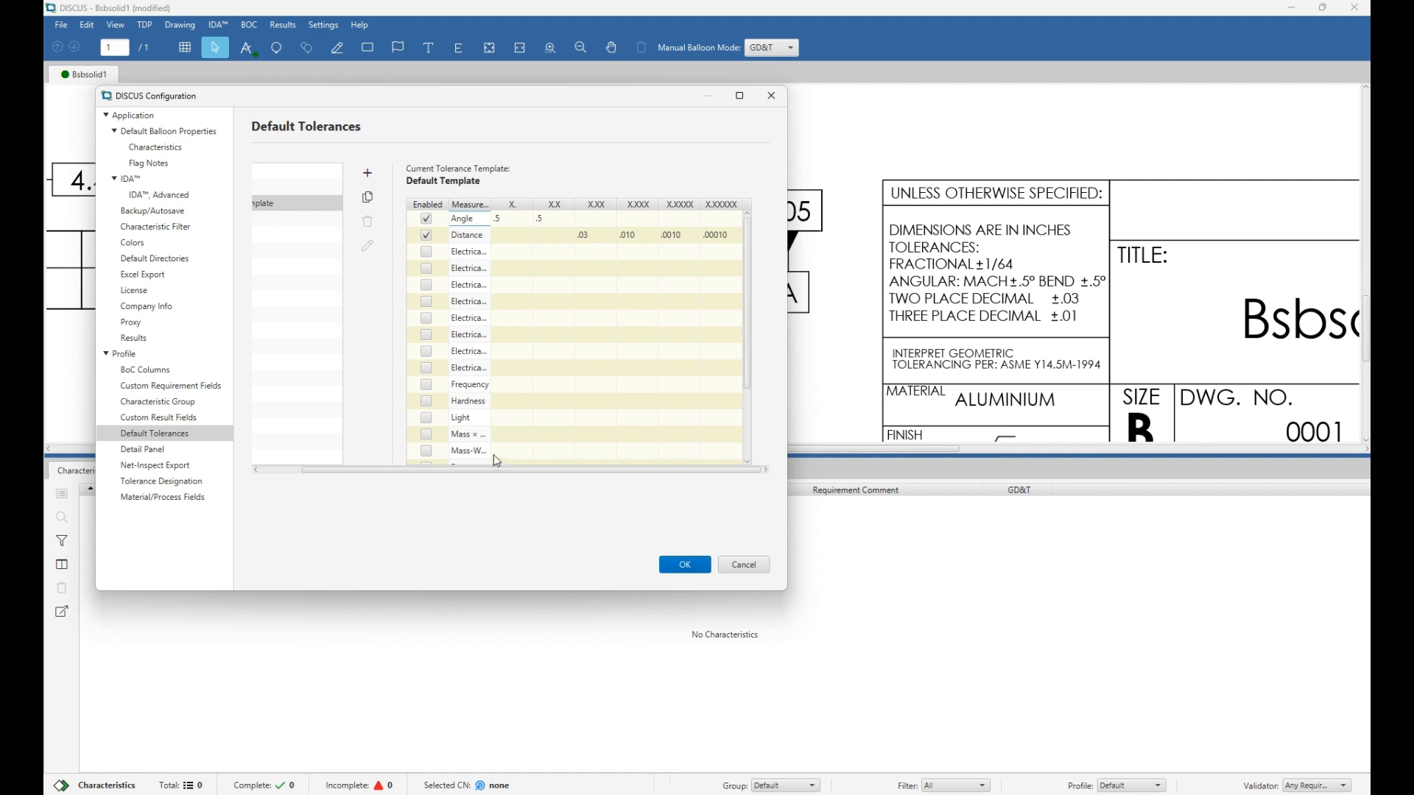
pyautogui.moveTo(492, 470); pyautogui.dragTo(411, 476)
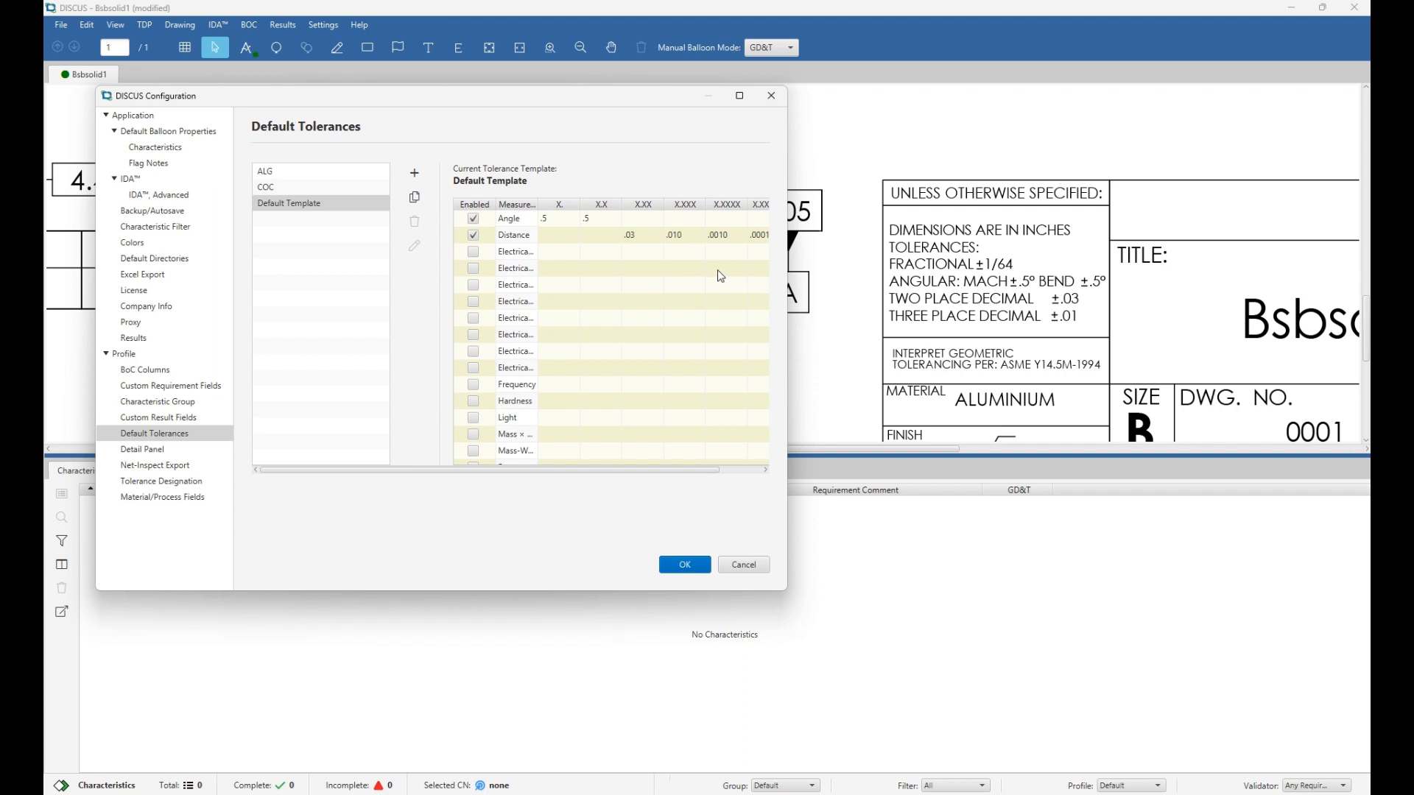
pyautogui.click(678, 569)
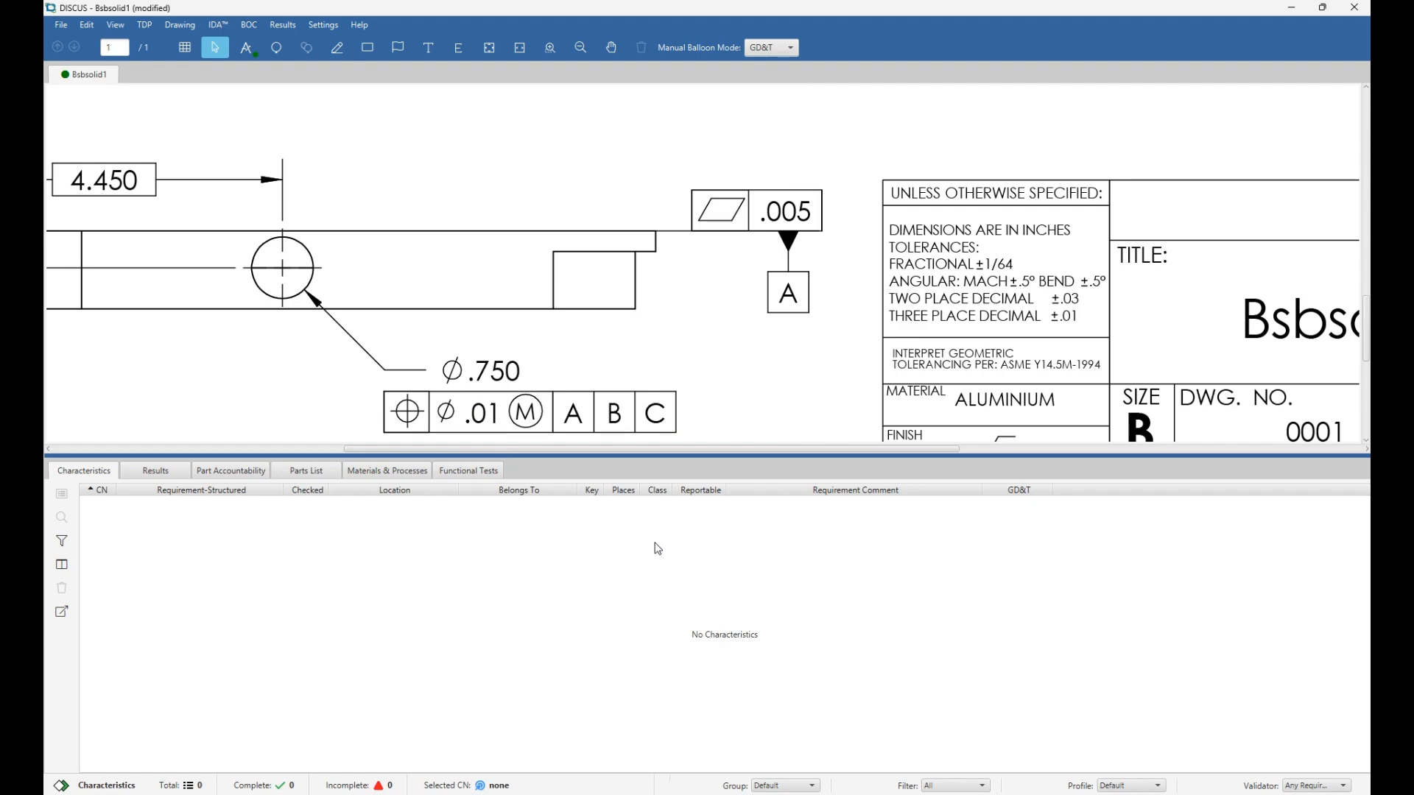
# Zoom out until the whole Bsbsolid sheet, isometric view and title block, is visible.
pyautogui.scroll(-3, 558, 274)
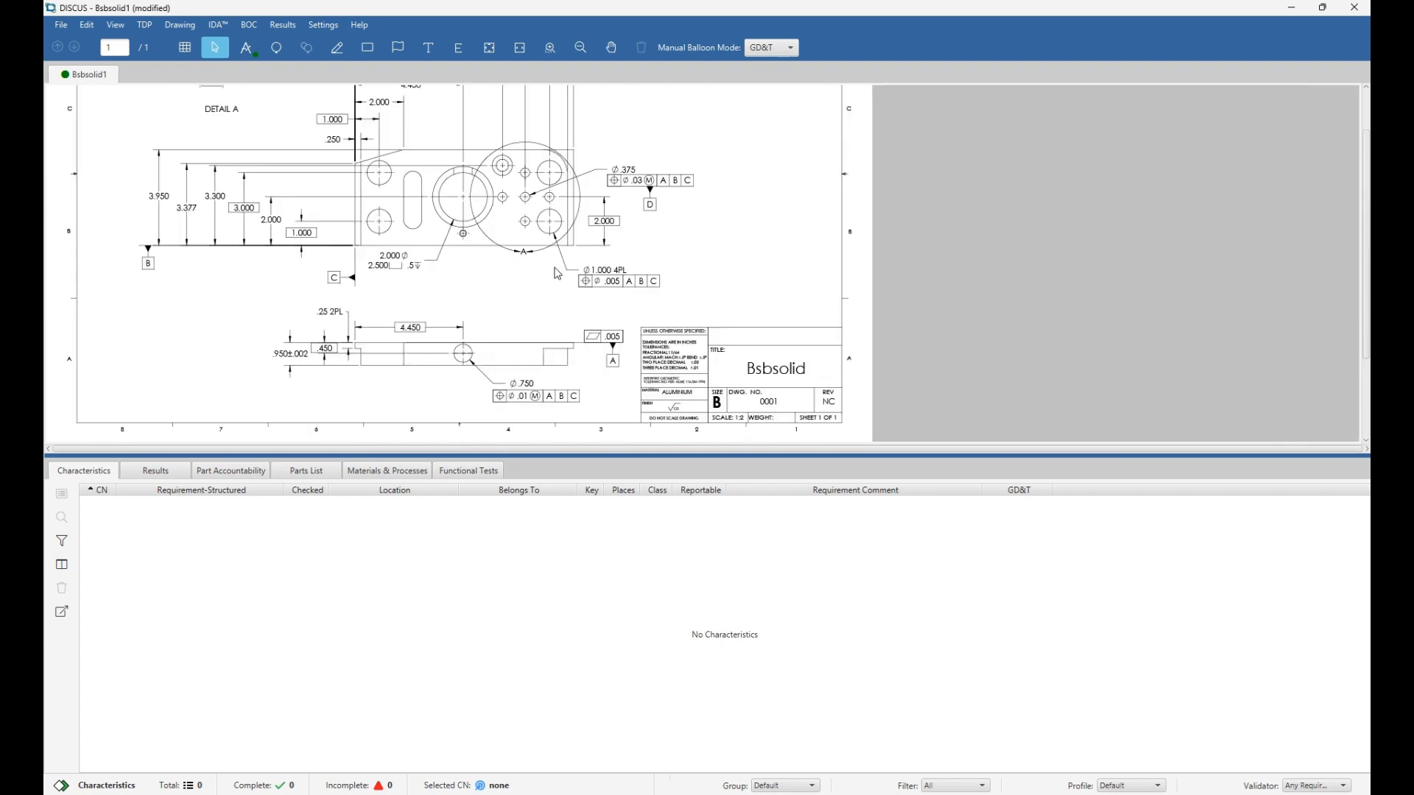
pyautogui.scroll(-2, 558, 273)
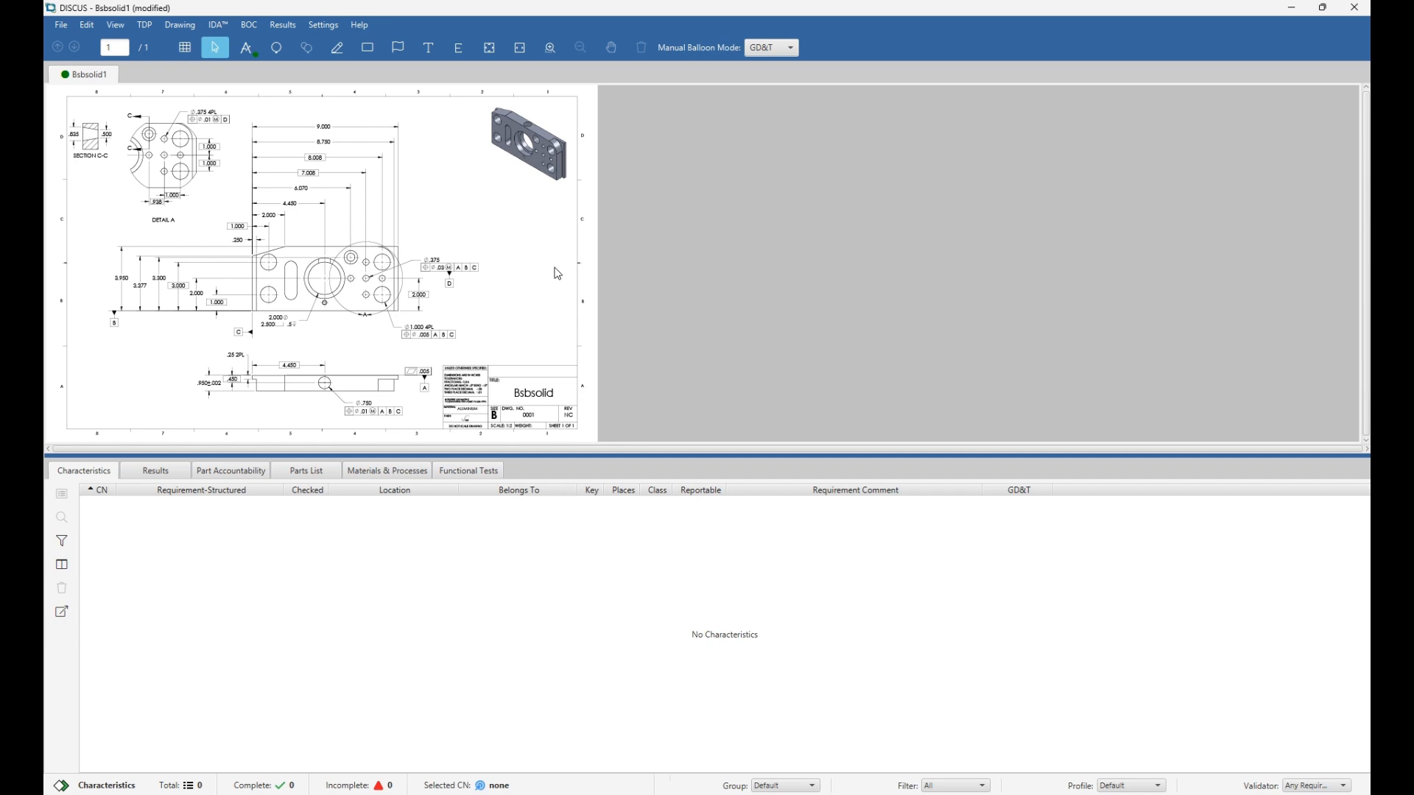
pyautogui.click(185, 57)
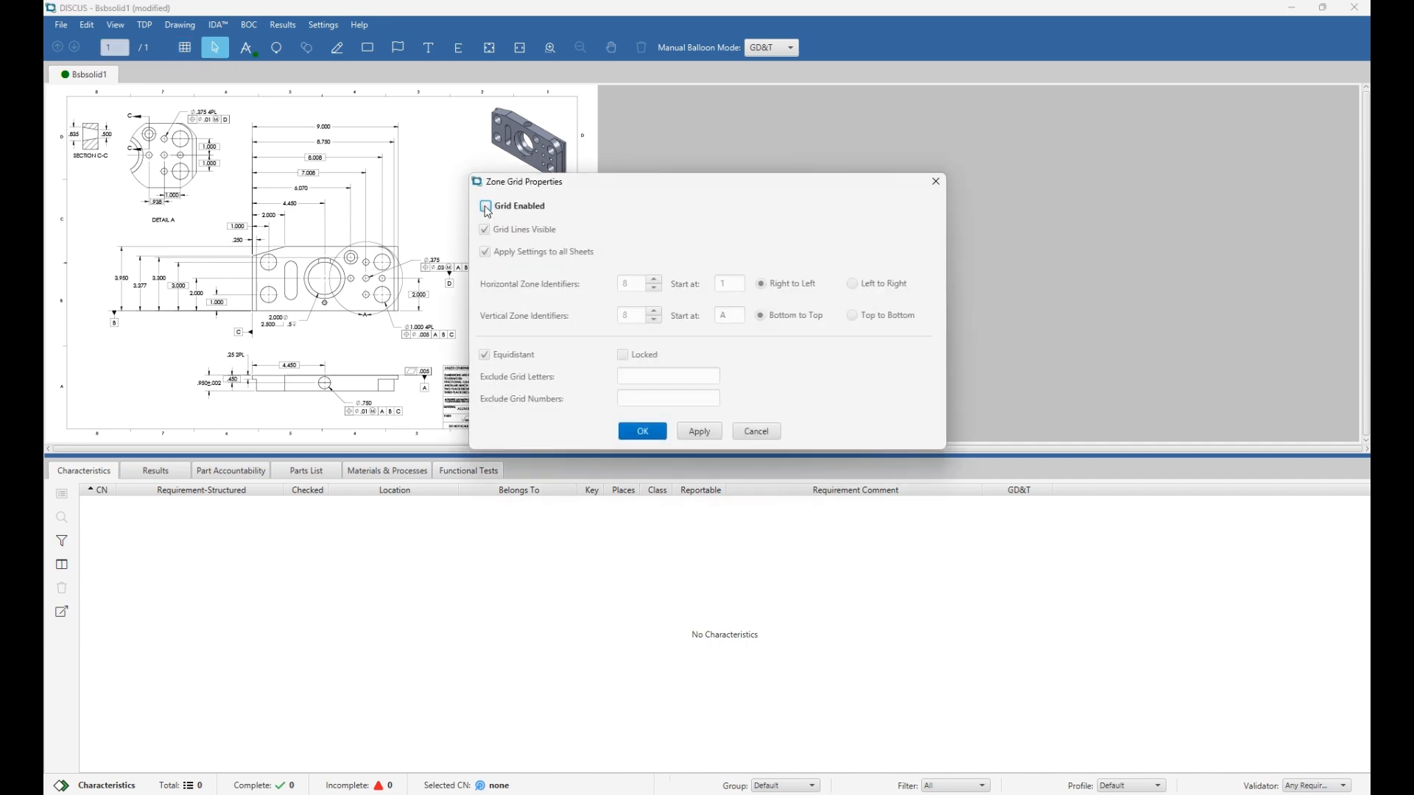
# Enable the zone grid and fit its corners to the drawing border.
pyautogui.click(487, 208)
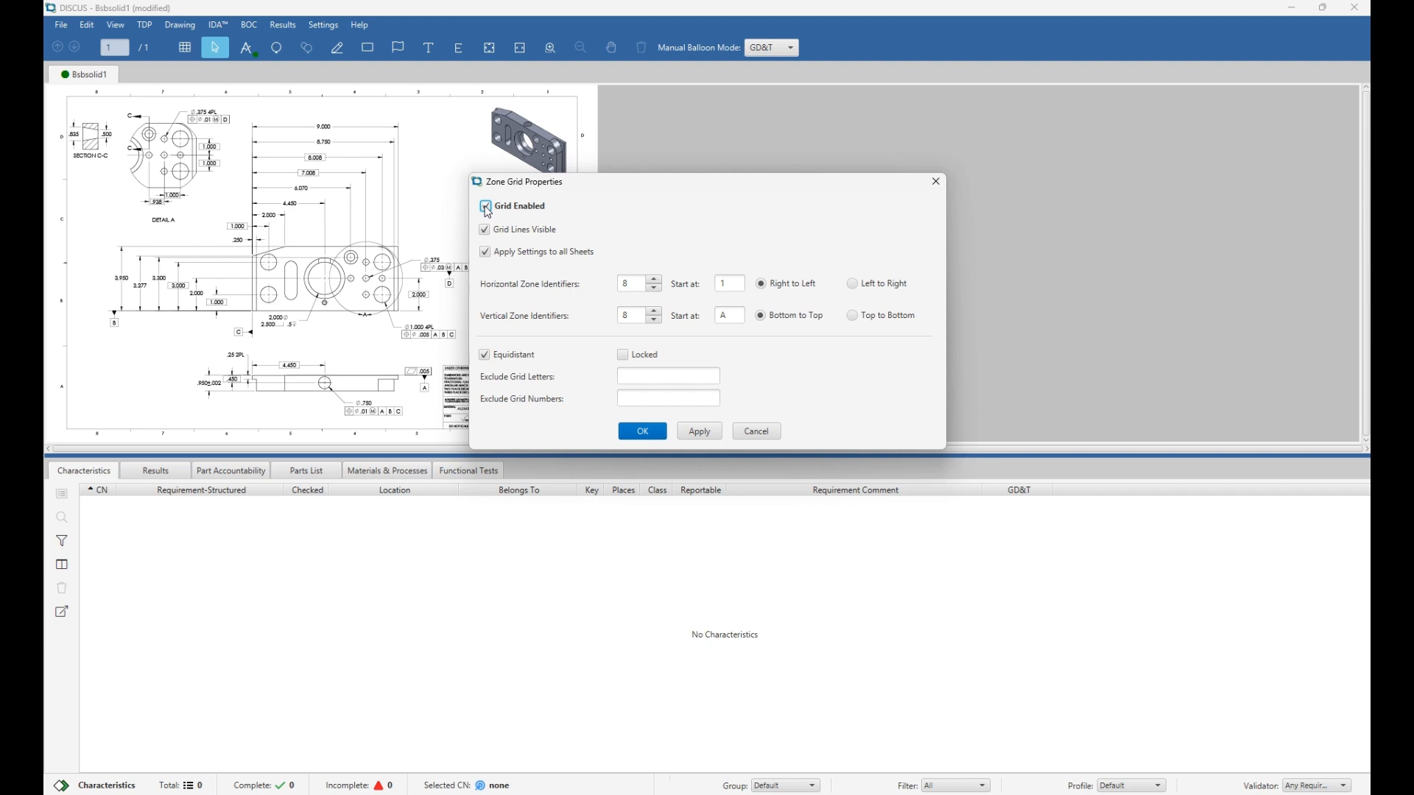
pyautogui.click(700, 433)
pyautogui.moveTo(584, 179); pyautogui.dragTo(734, 164)
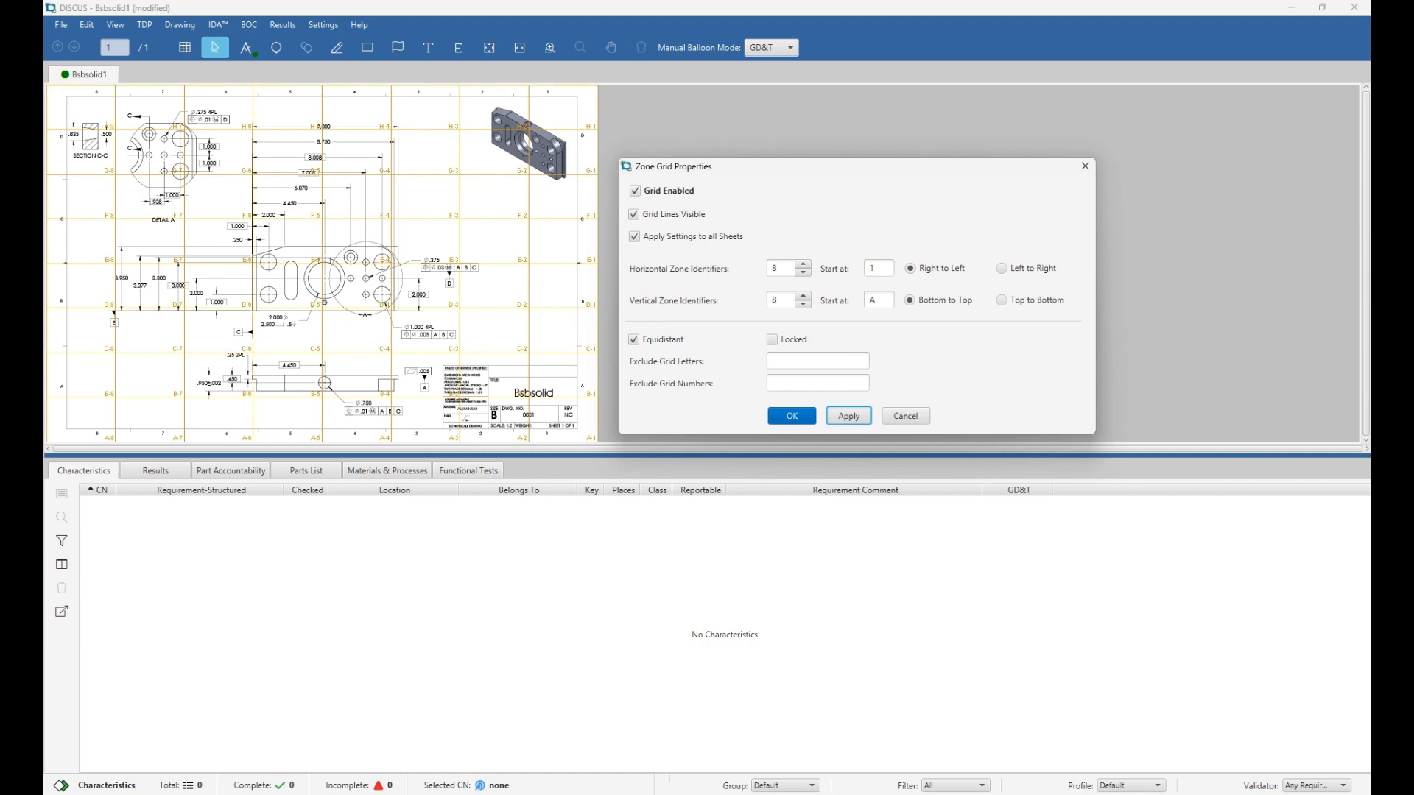
pyautogui.click(50, 87)
pyautogui.moveTo(48, 86); pyautogui.dragTo(67, 97)
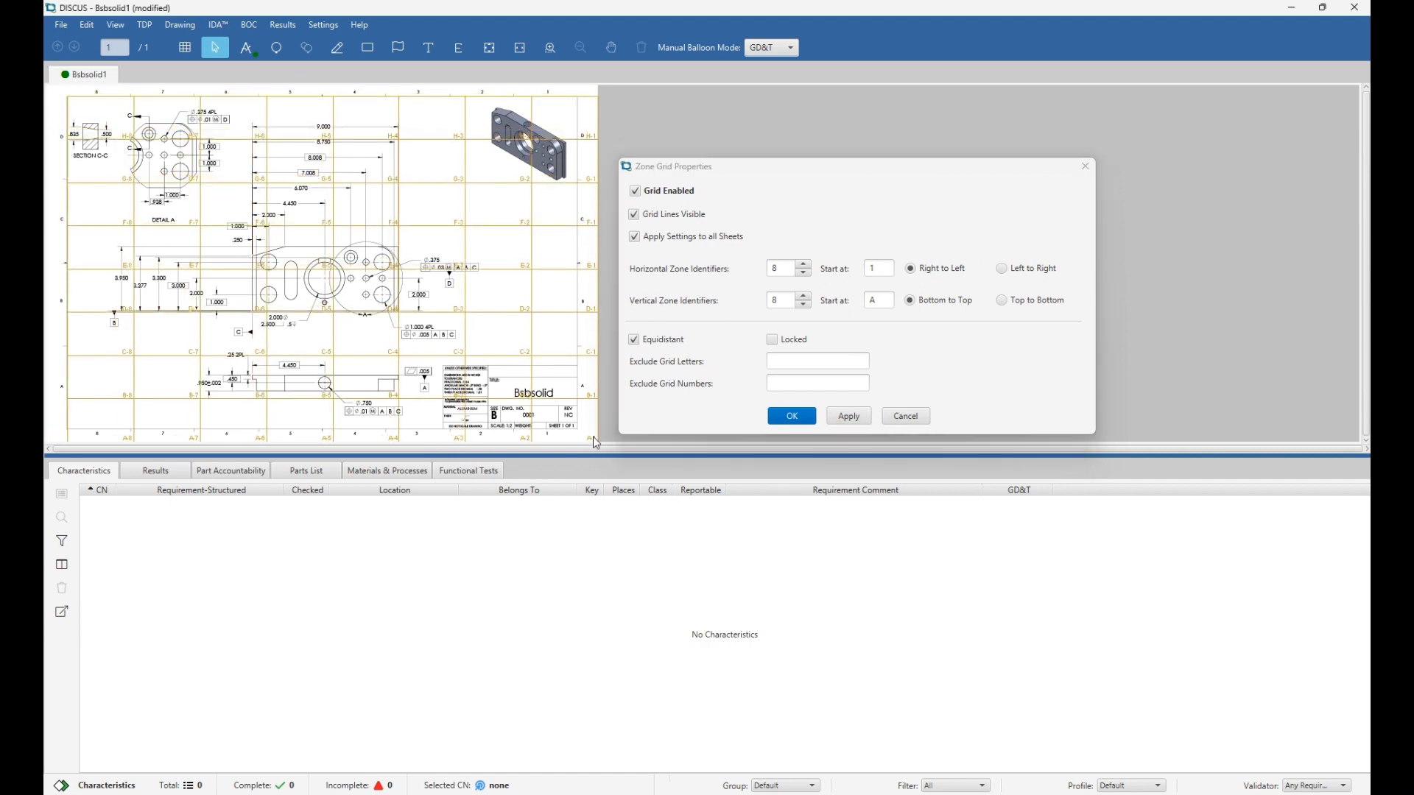
pyautogui.moveTo(596, 441); pyautogui.dragTo(581, 434)
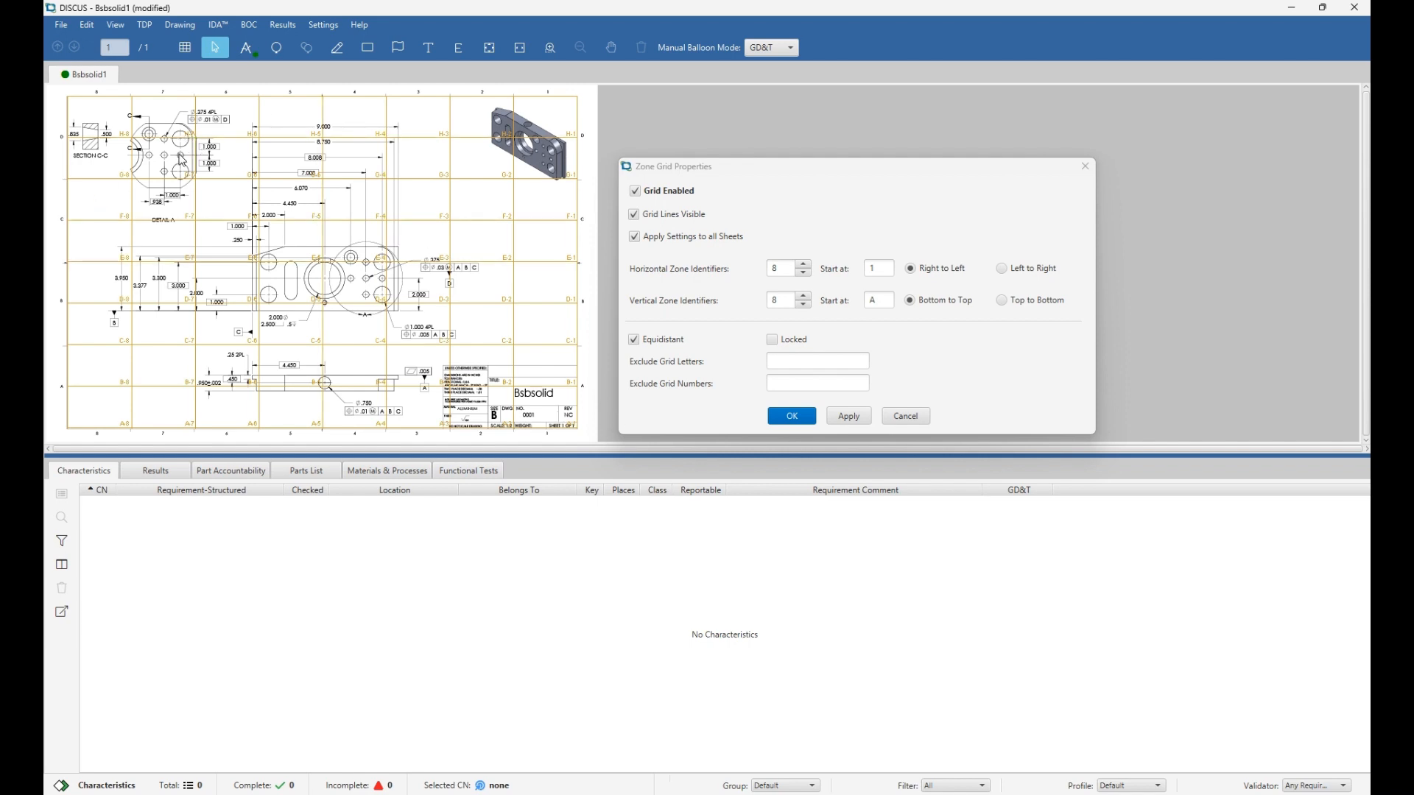
# Reduce the vertical zone identifiers from 8 to 4 and apply, giving rows D–A.
pyautogui.click(804, 305)
pyautogui.click(804, 305)
pyautogui.click(805, 305)
pyautogui.click(804, 305)
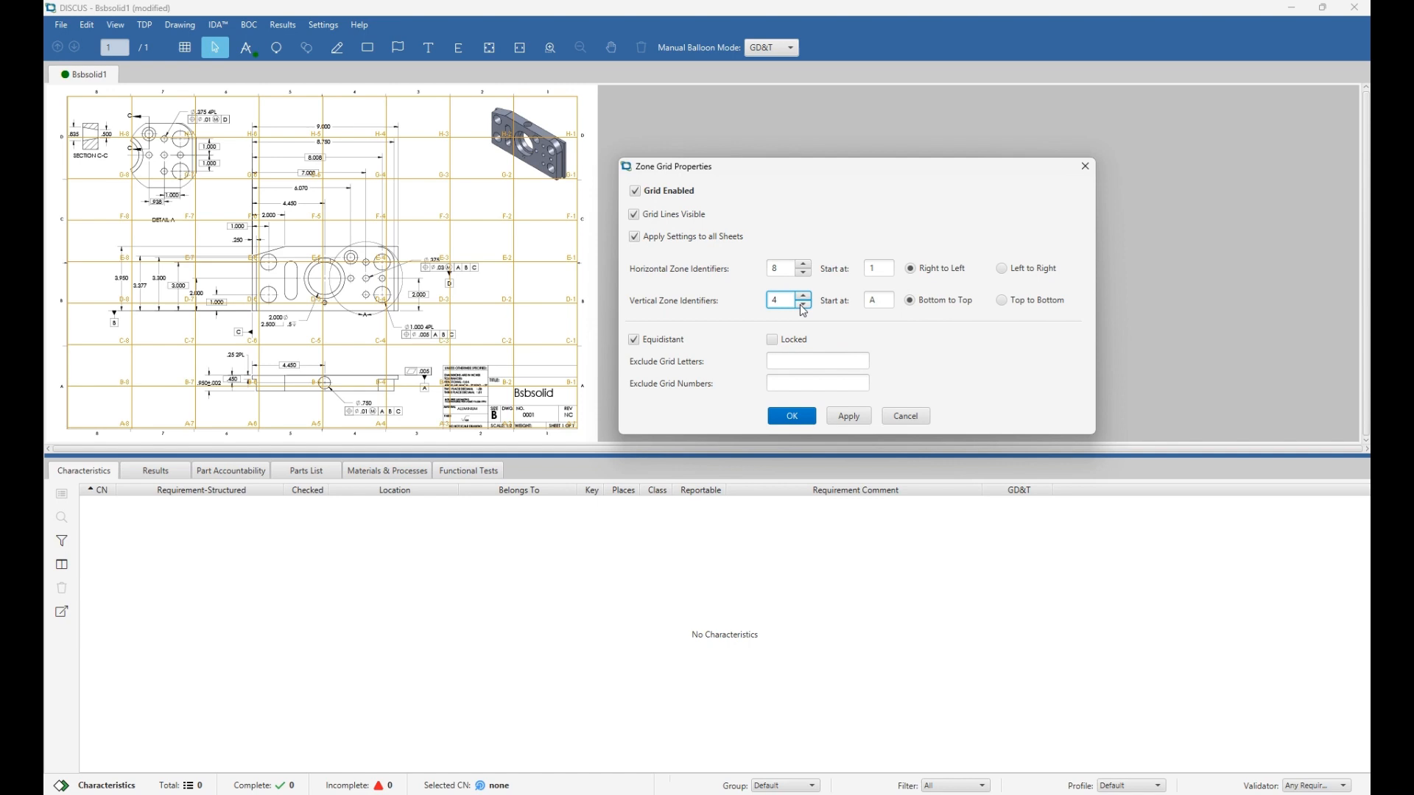
pyautogui.click(849, 416)
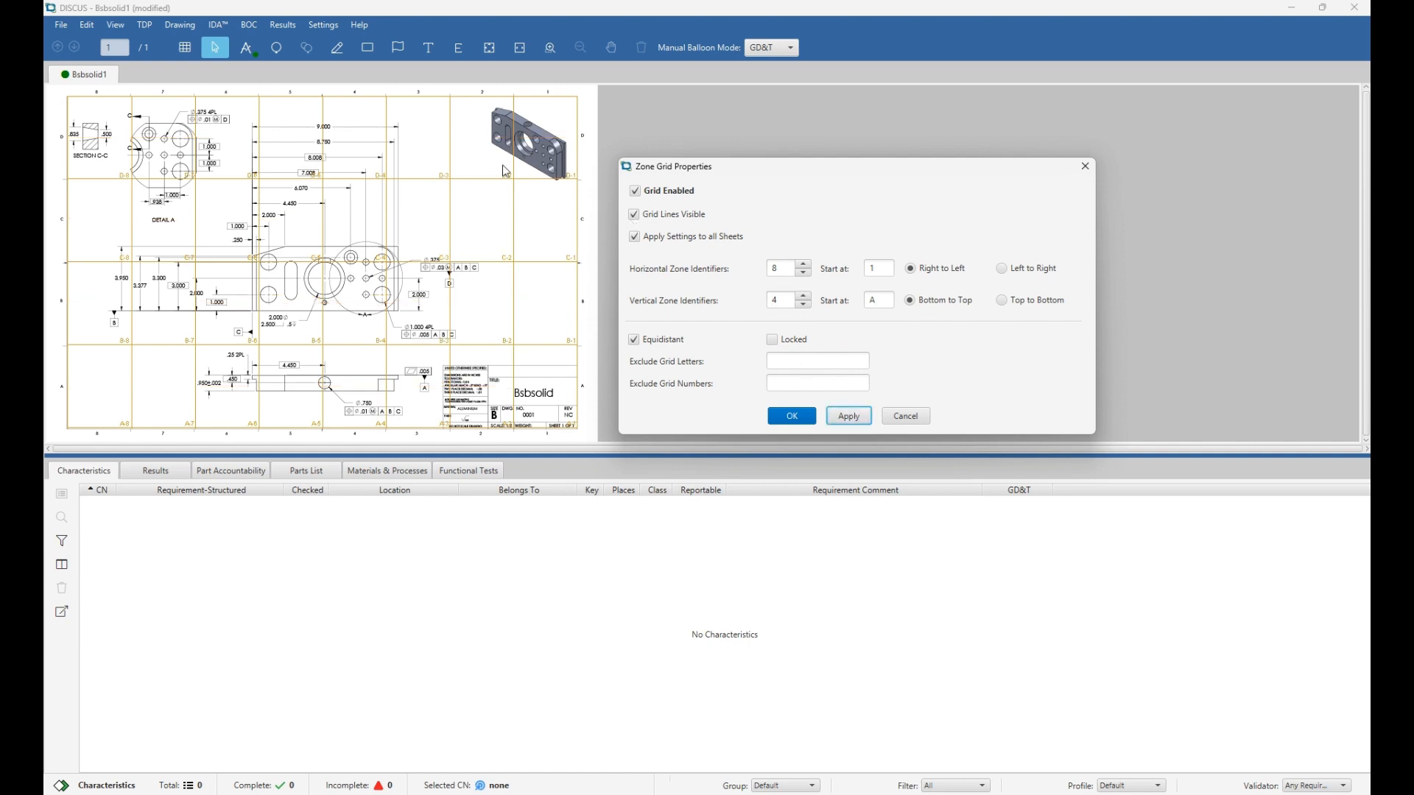
pyautogui.click(450, 124)
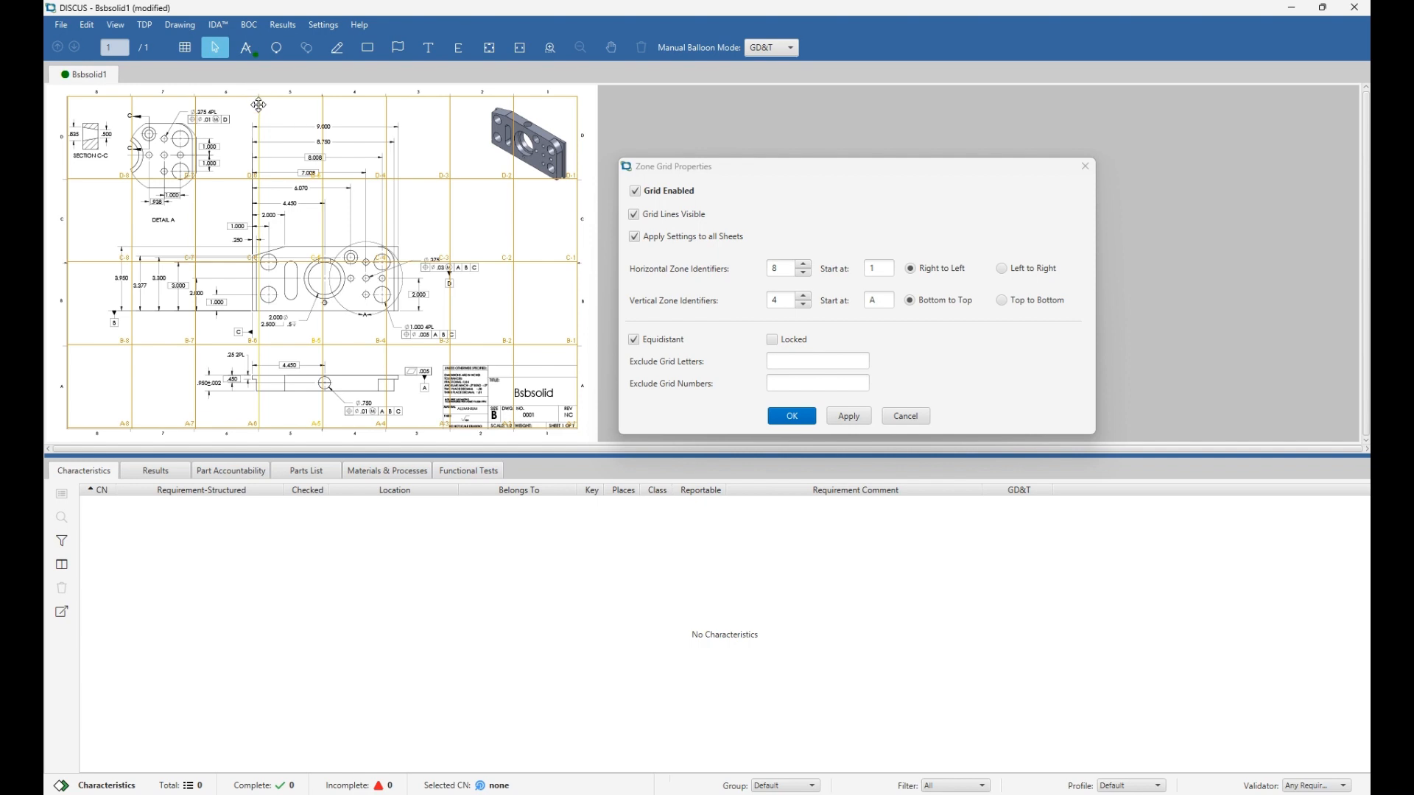
pyautogui.scroll(1, 259, 108)
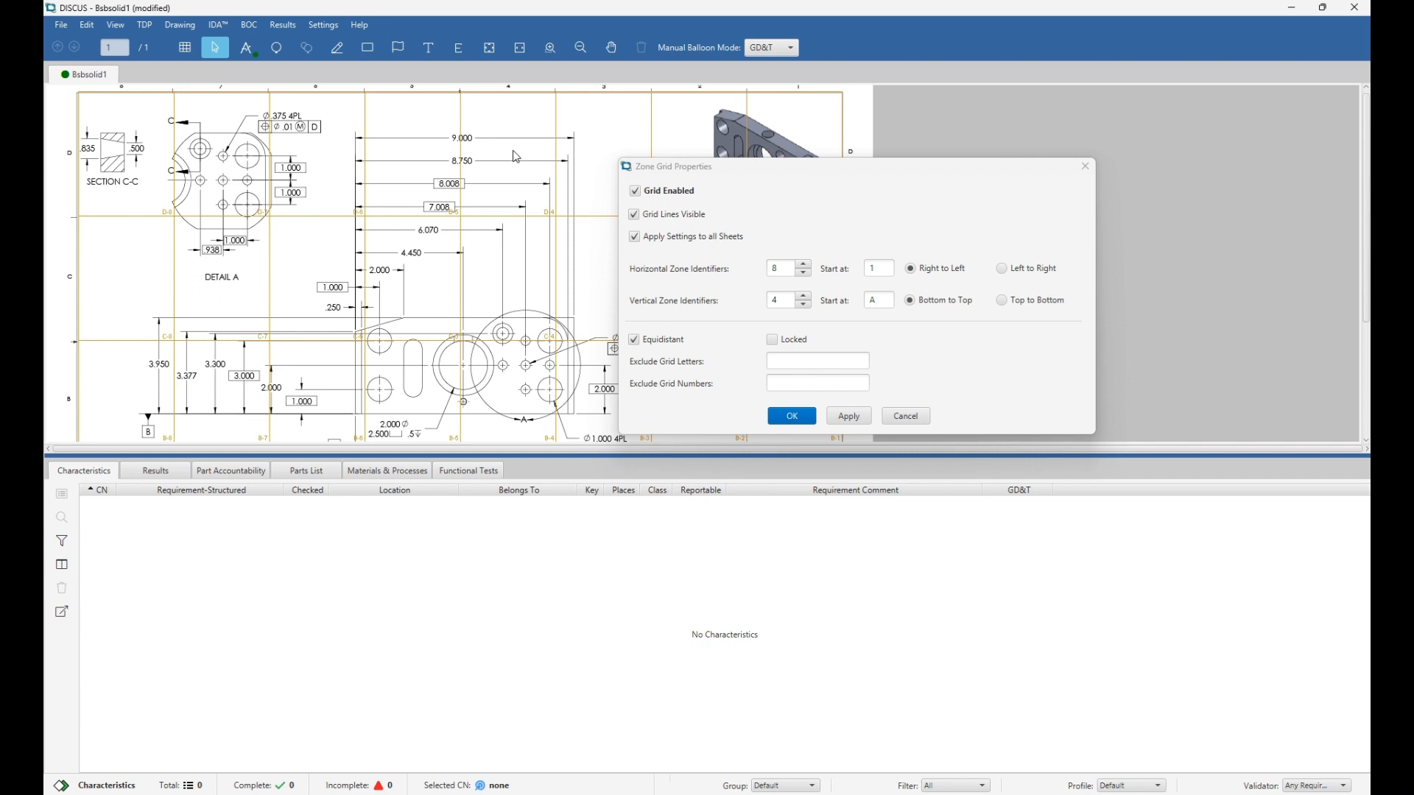
# Turn off Equidistant so the zone lines can be spaced unevenly.
pyautogui.click(634, 340)
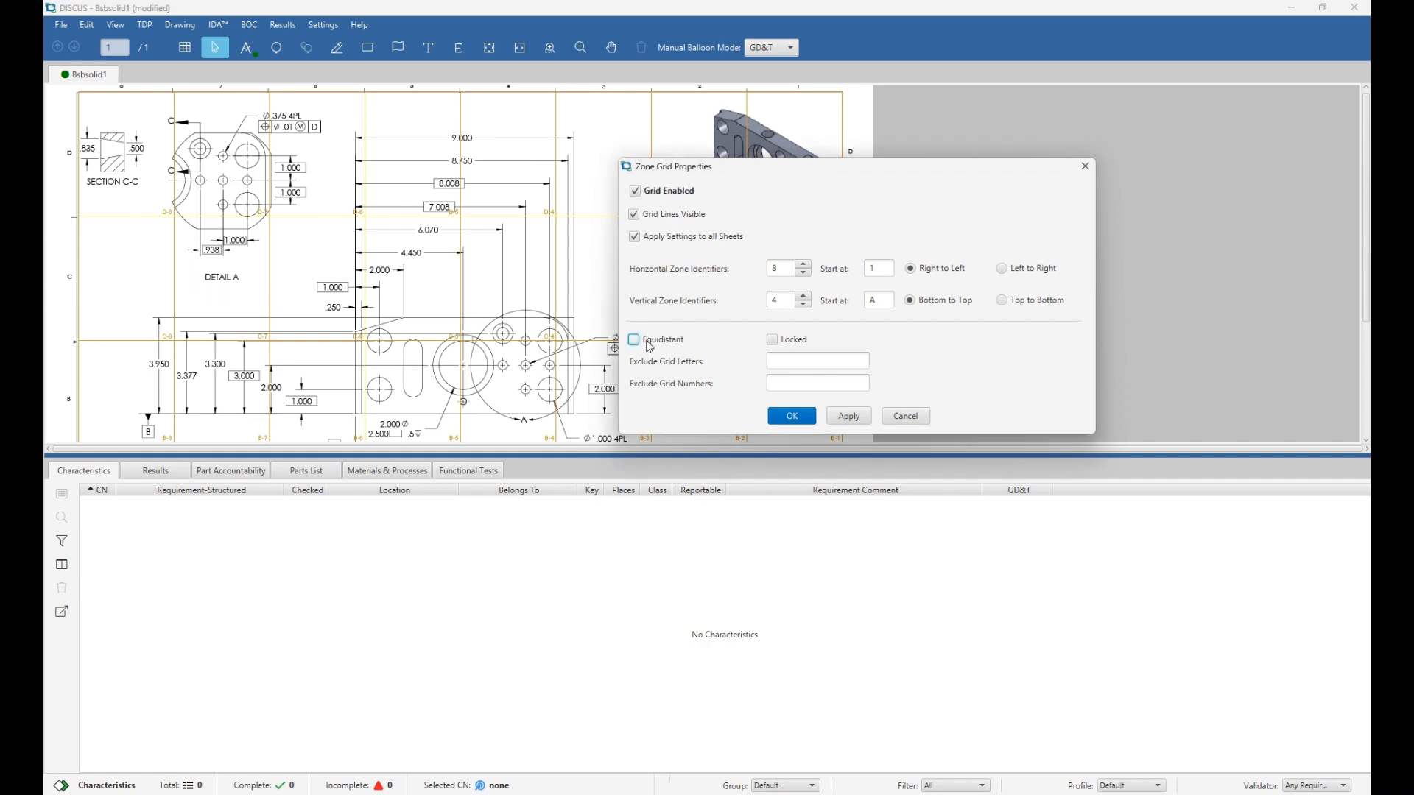
pyautogui.click(850, 416)
pyautogui.click(458, 159)
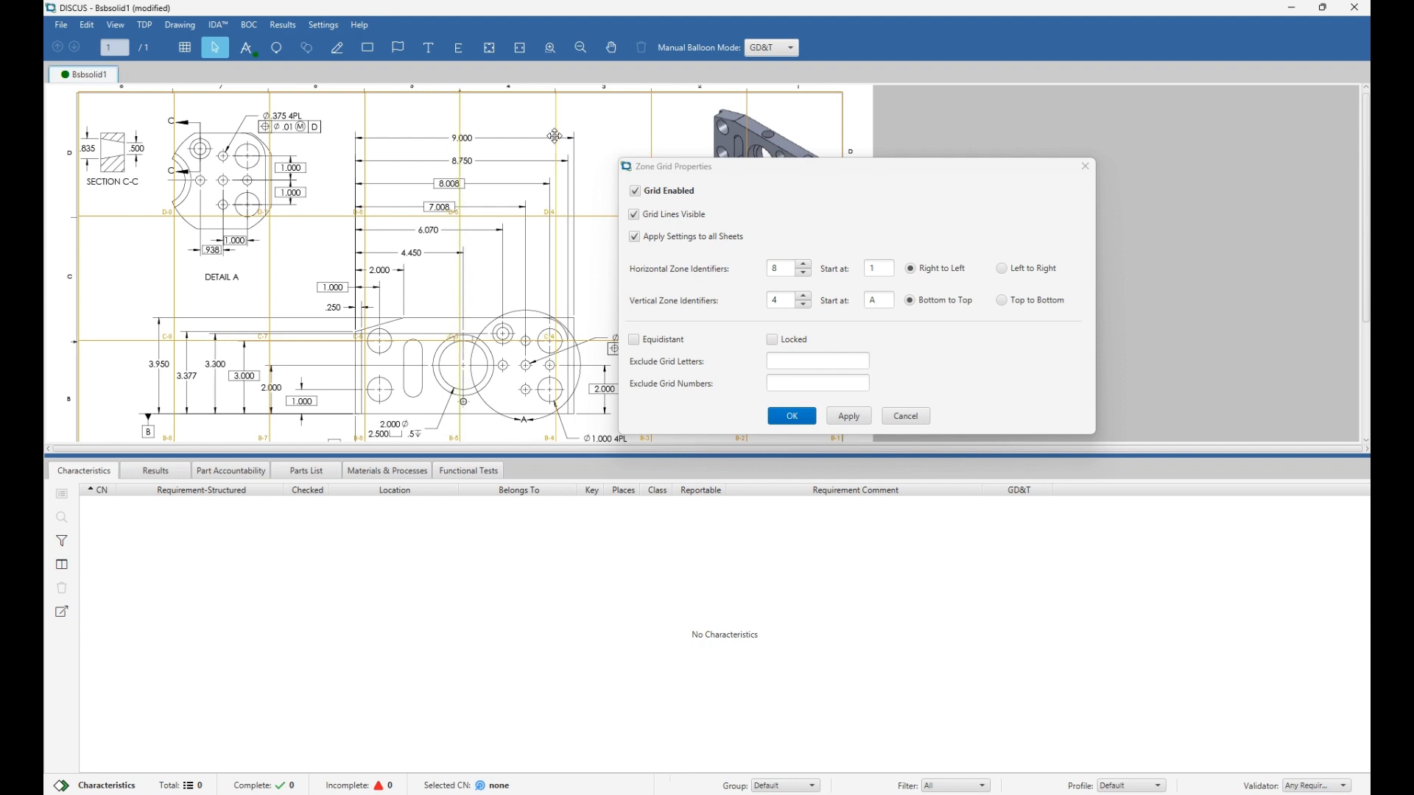
# Drag the column and row boundary lines to uneven positions across the sheet.
pyautogui.moveTo(556, 135); pyautogui.dragTo(555, 136)
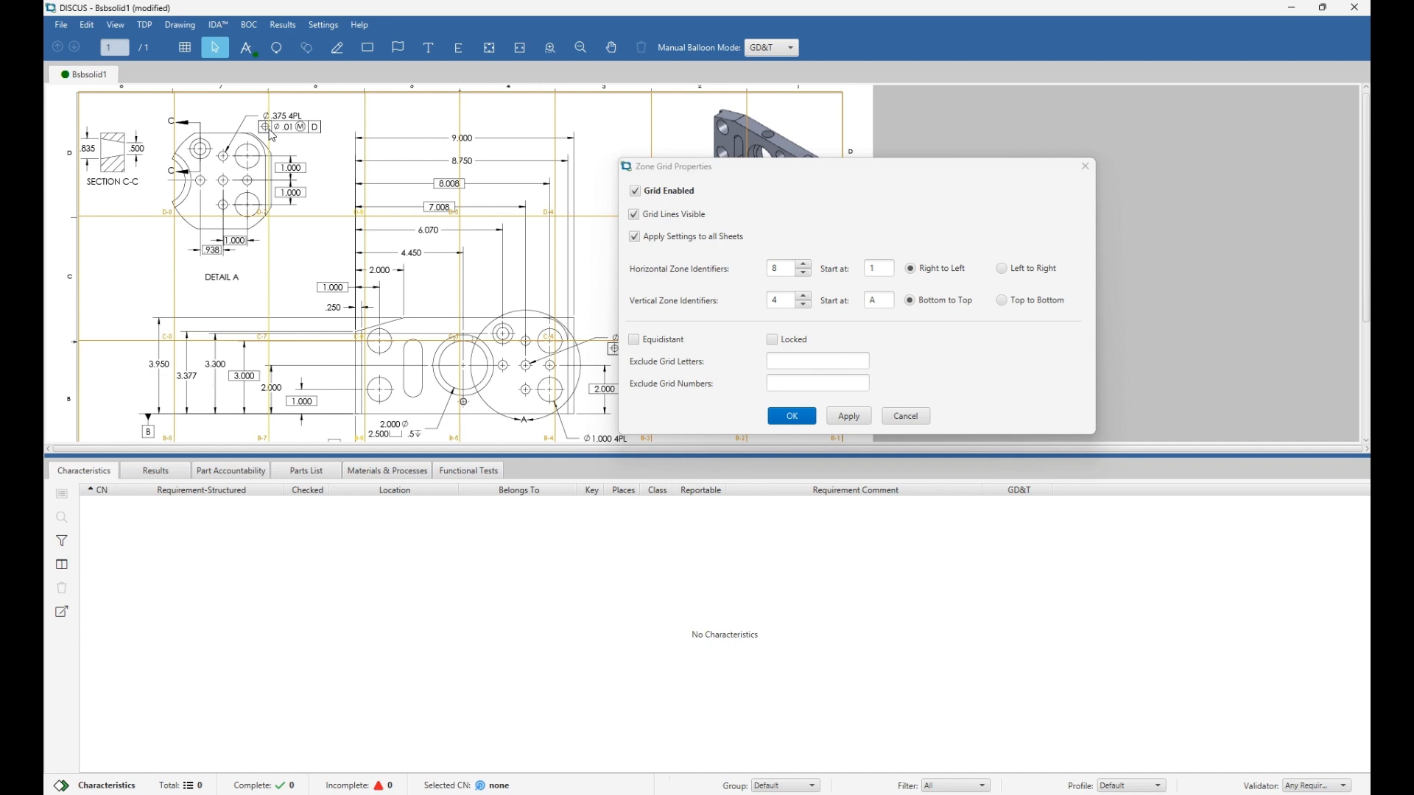
pyautogui.moveTo(270, 122); pyautogui.dragTo(407, 126)
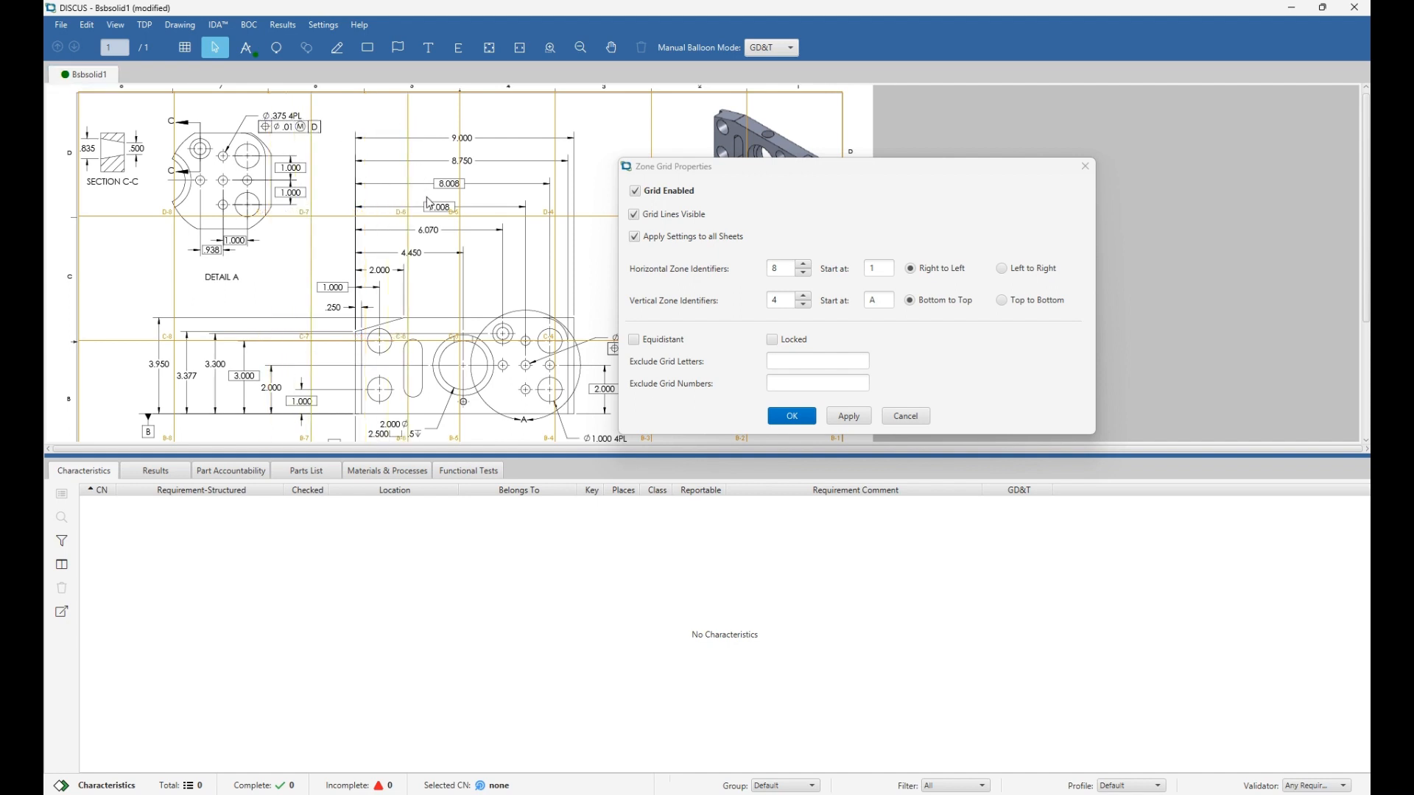
pyautogui.moveTo(431, 215); pyautogui.dragTo(522, 274)
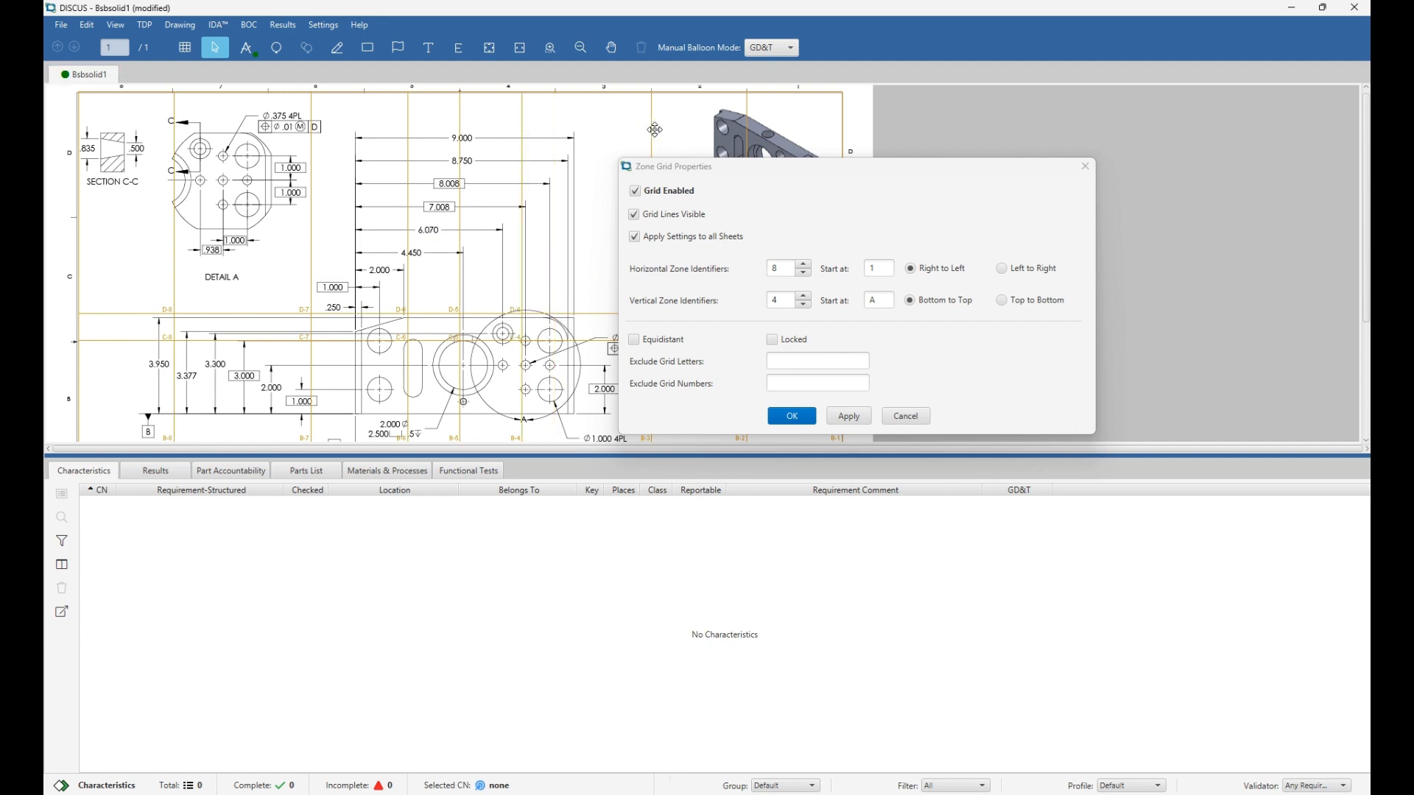
pyautogui.moveTo(655, 129); pyautogui.dragTo(608, 125)
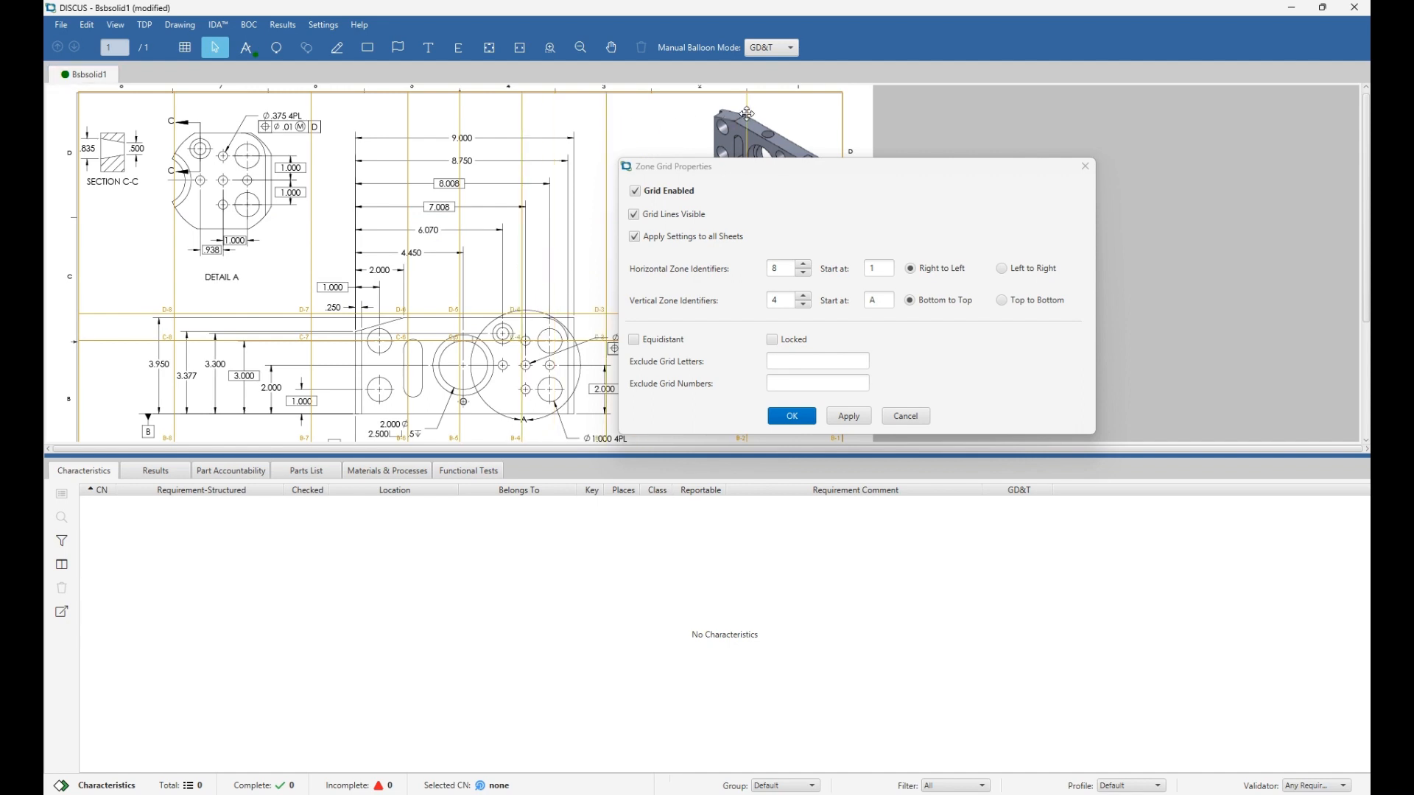
pyautogui.moveTo(747, 114); pyautogui.dragTo(703, 114)
pyautogui.scroll(-2, 530, 215)
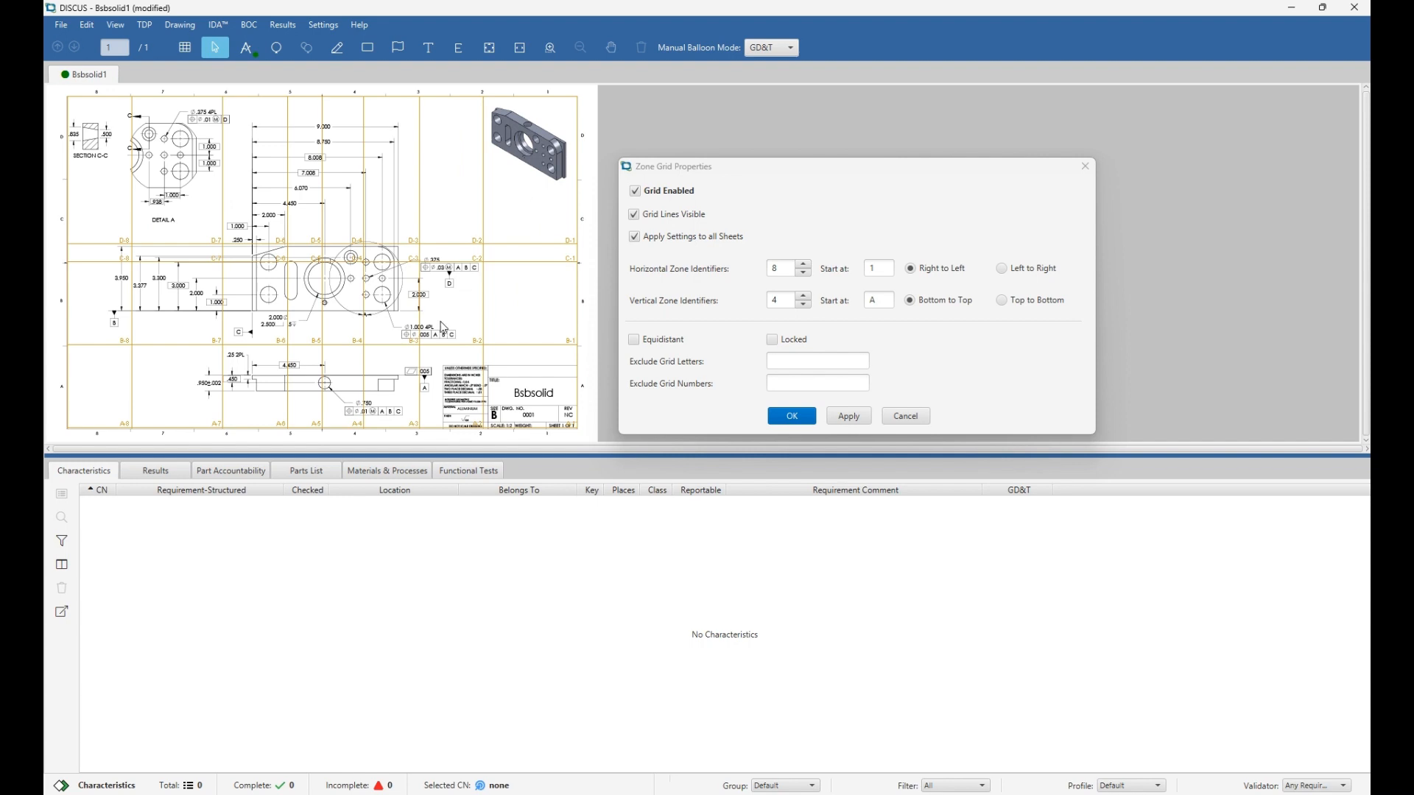
pyautogui.moveTo(395, 345); pyautogui.dragTo(392, 312)
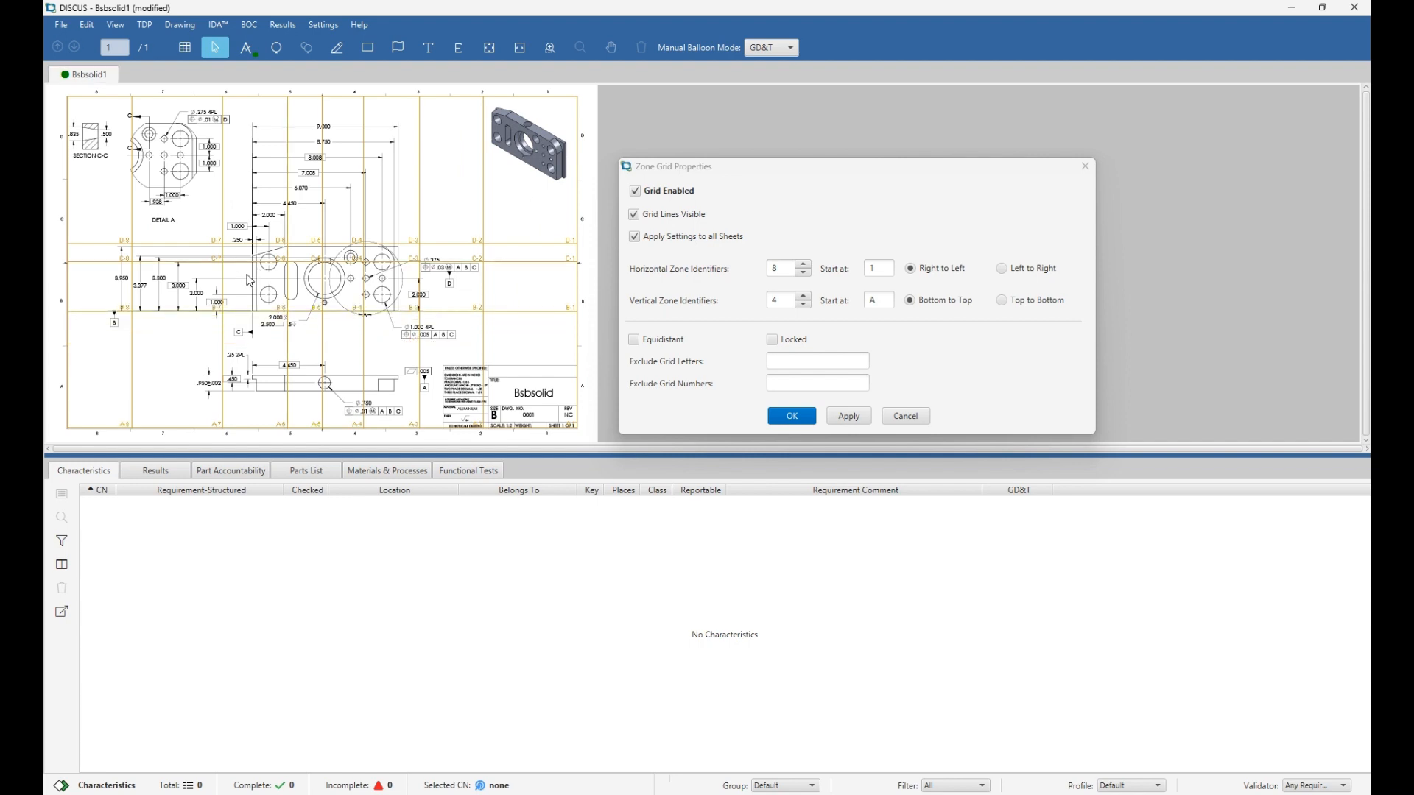
pyautogui.moveTo(223, 284); pyautogui.dragTo(172, 278)
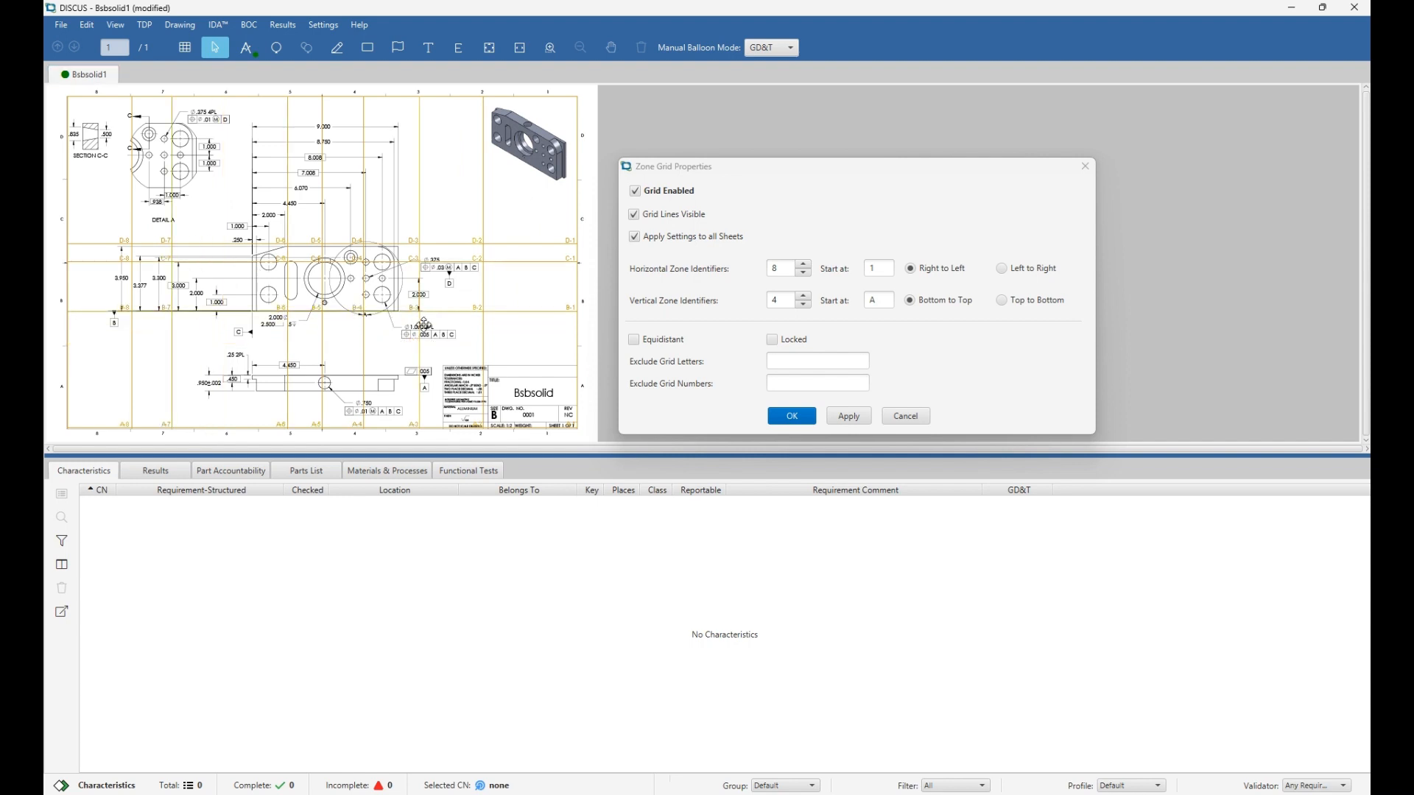
# Restore equidistant 8×4 zones, hide the grid lines, and close Zone Grid Properties.
pyautogui.click(633, 340)
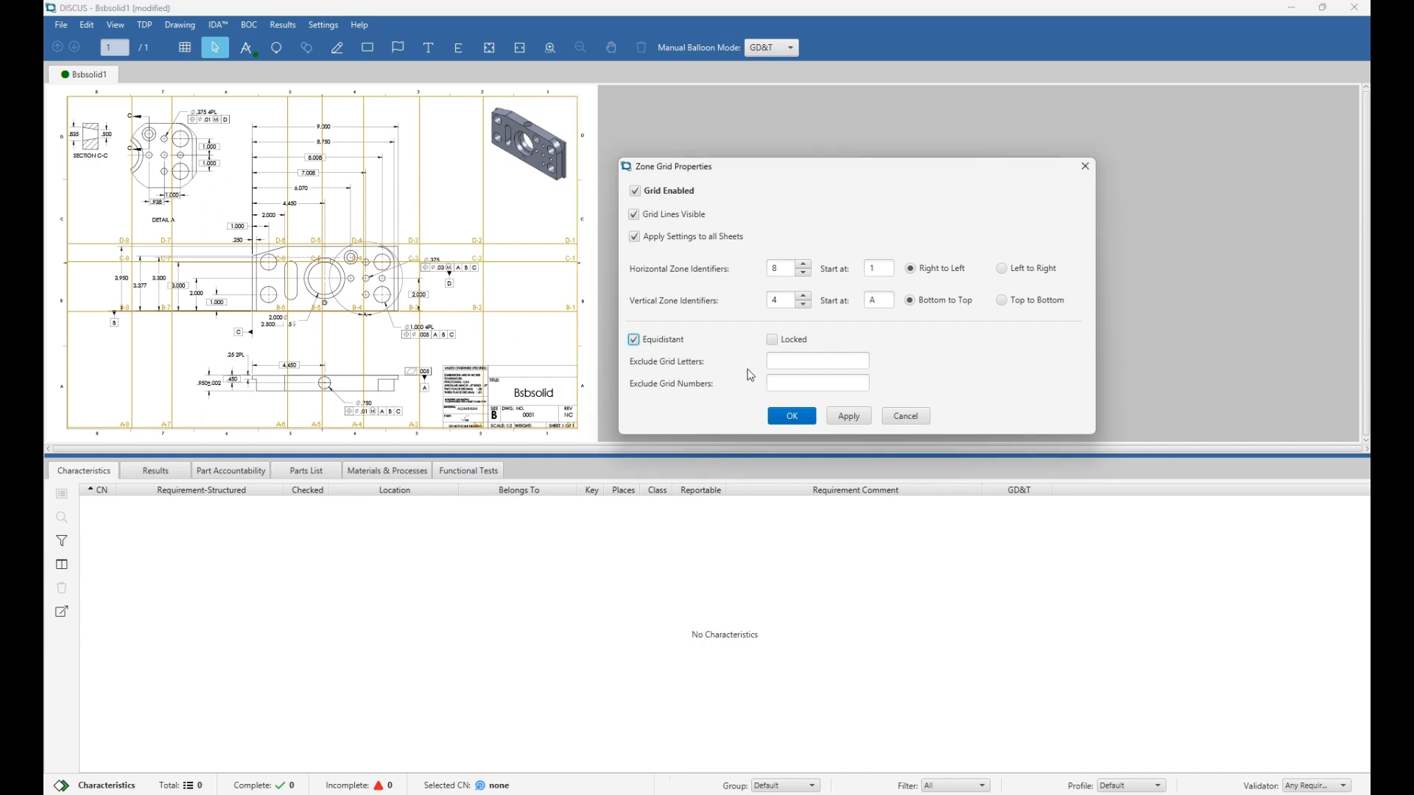
pyautogui.click(847, 419)
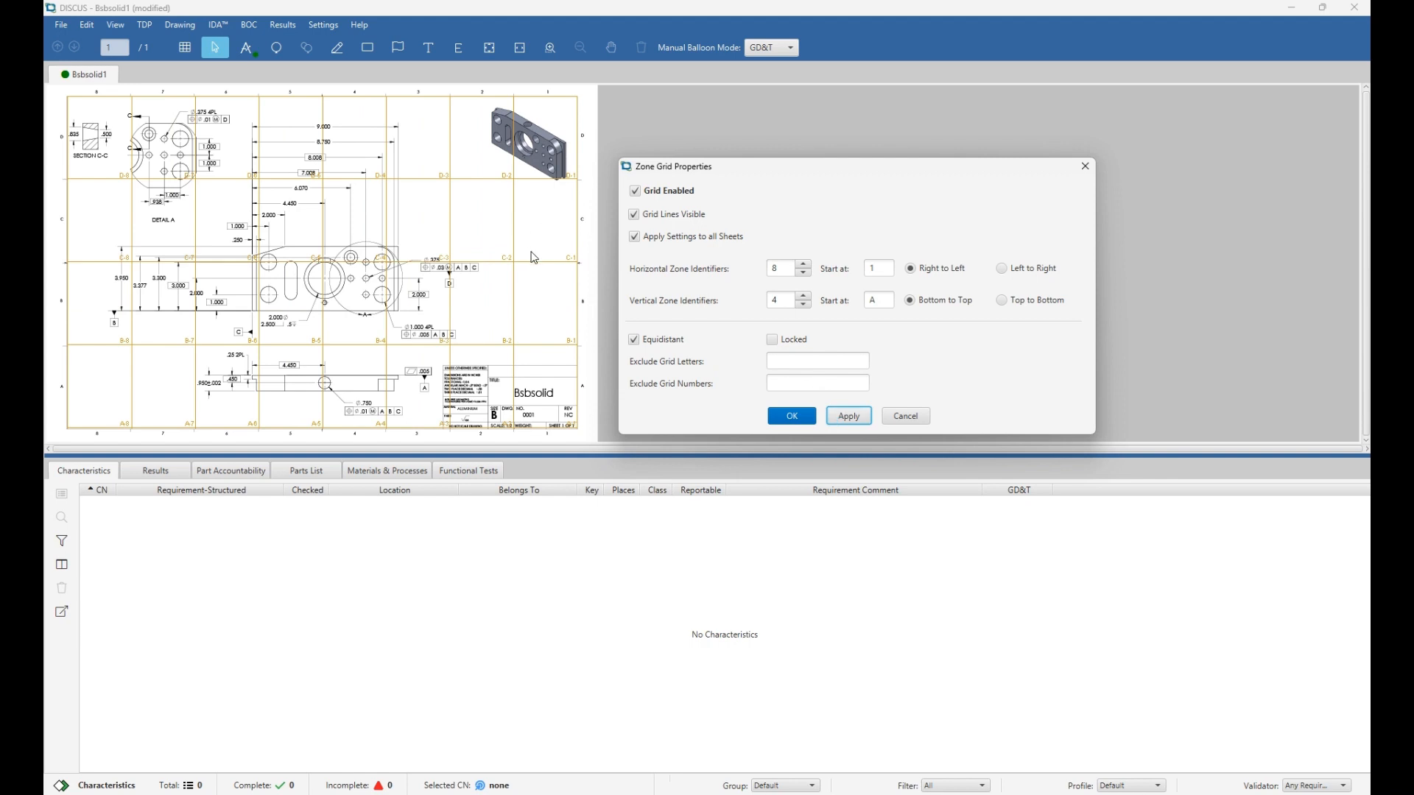
pyautogui.click(636, 218)
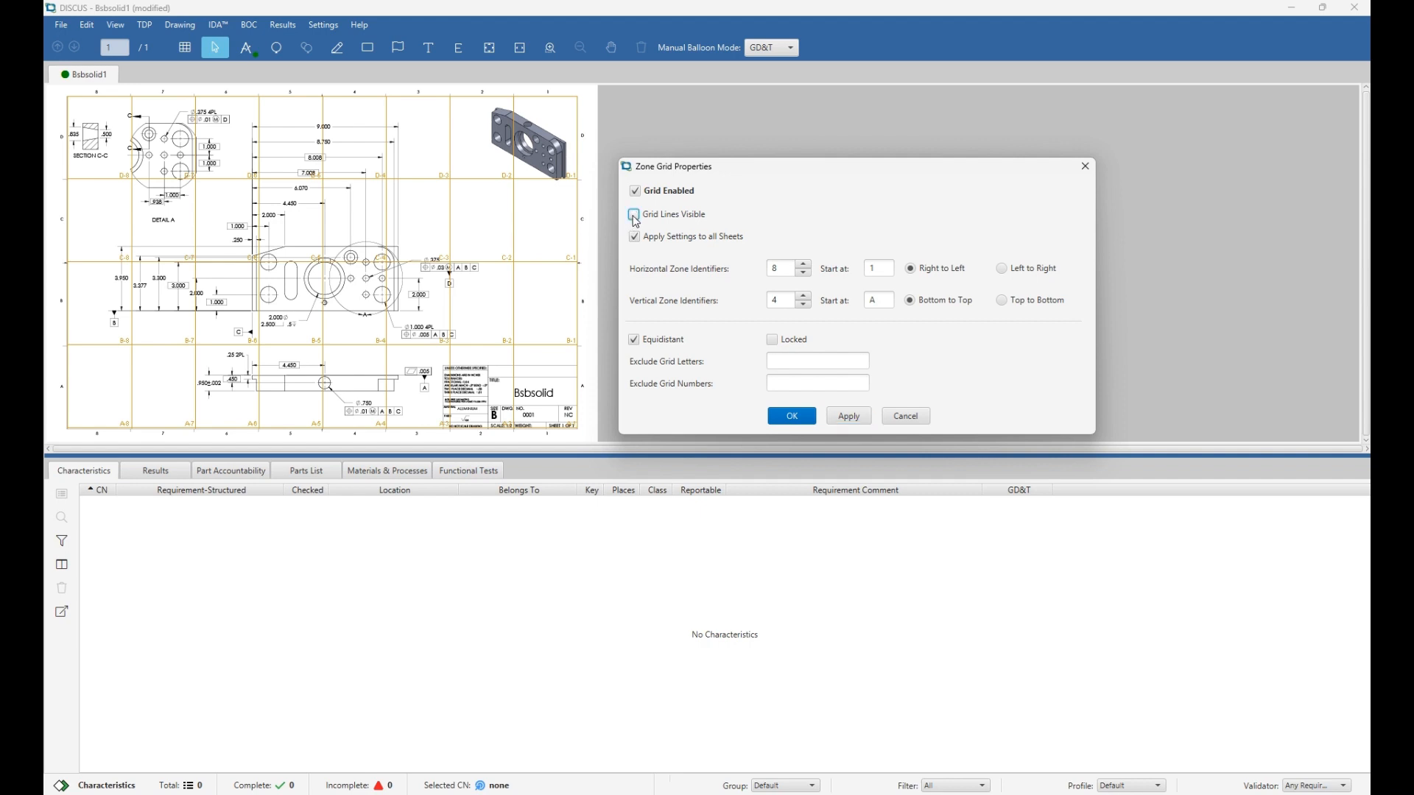
pyautogui.click(842, 420)
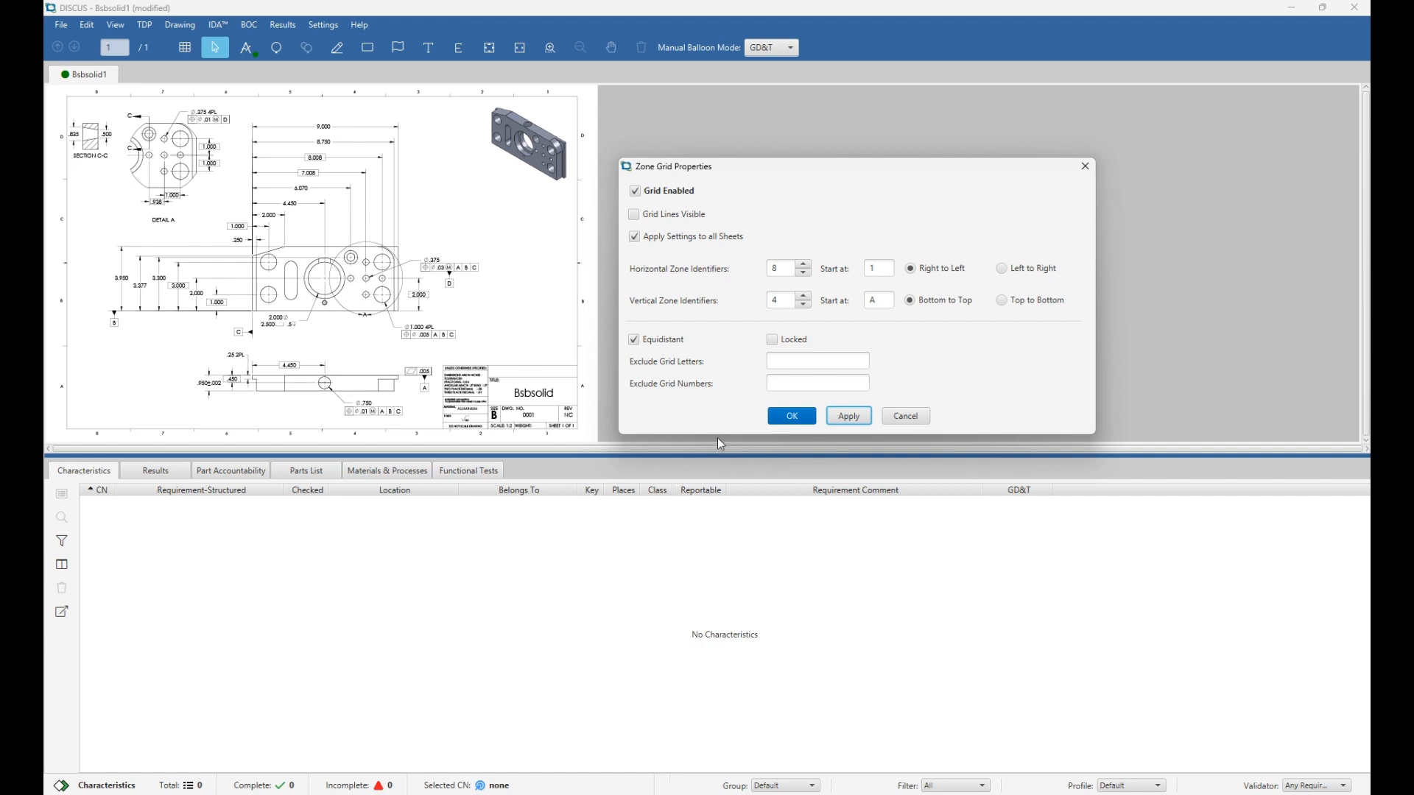
pyautogui.click(786, 418)
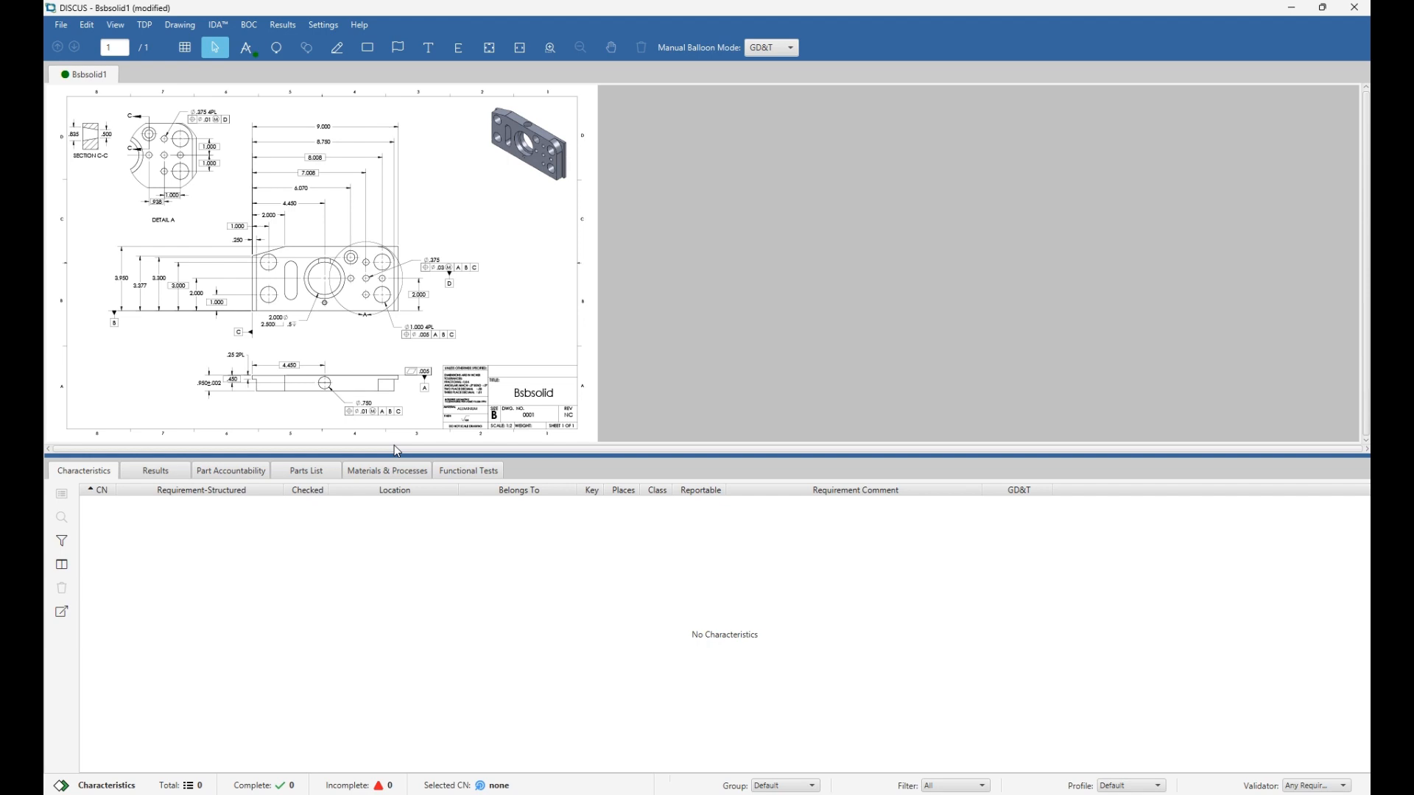
# Run IDA candidate detection with the Default Template and automatic conversion turned off.
pyautogui.click(249, 56)
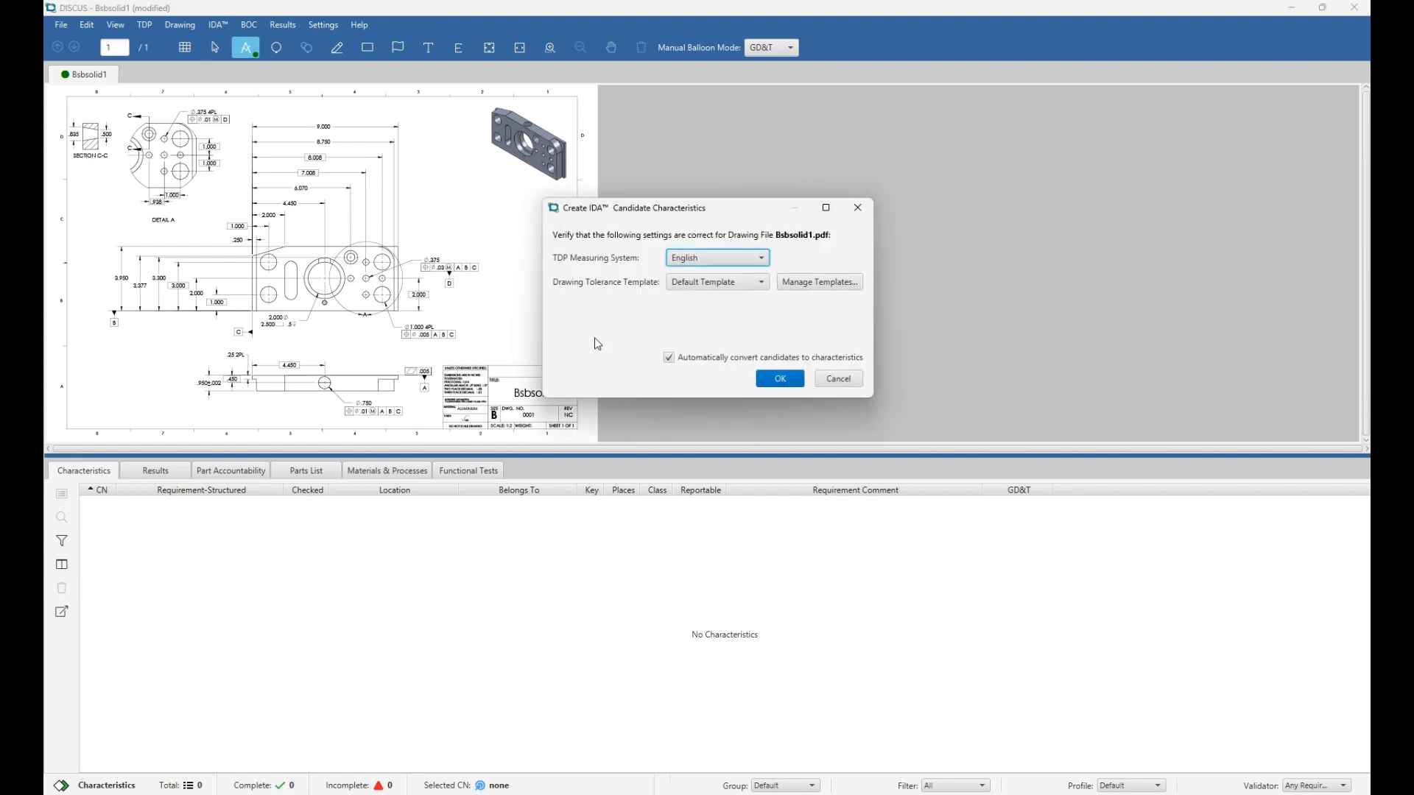
pyautogui.click(670, 358)
pyautogui.click(704, 283)
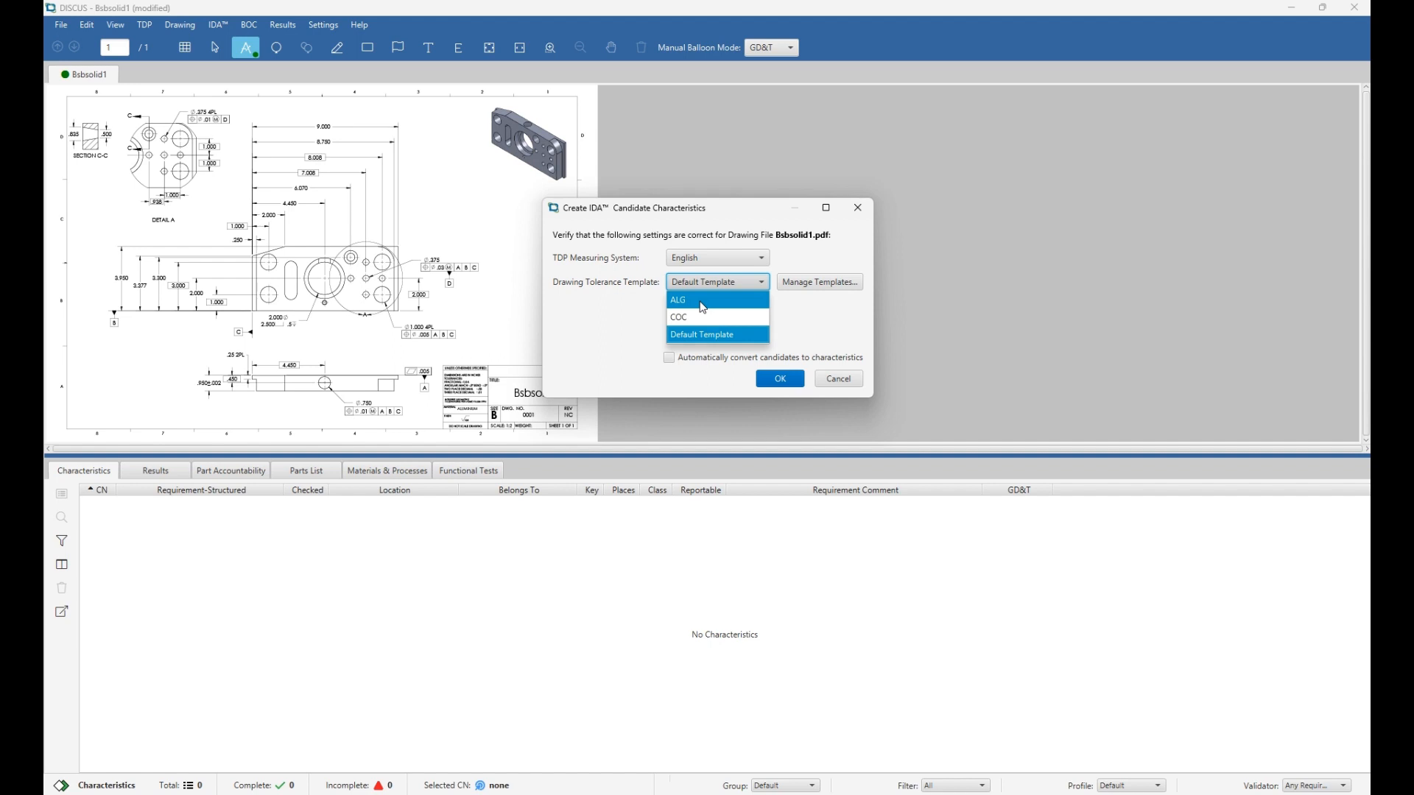
pyautogui.click(617, 313)
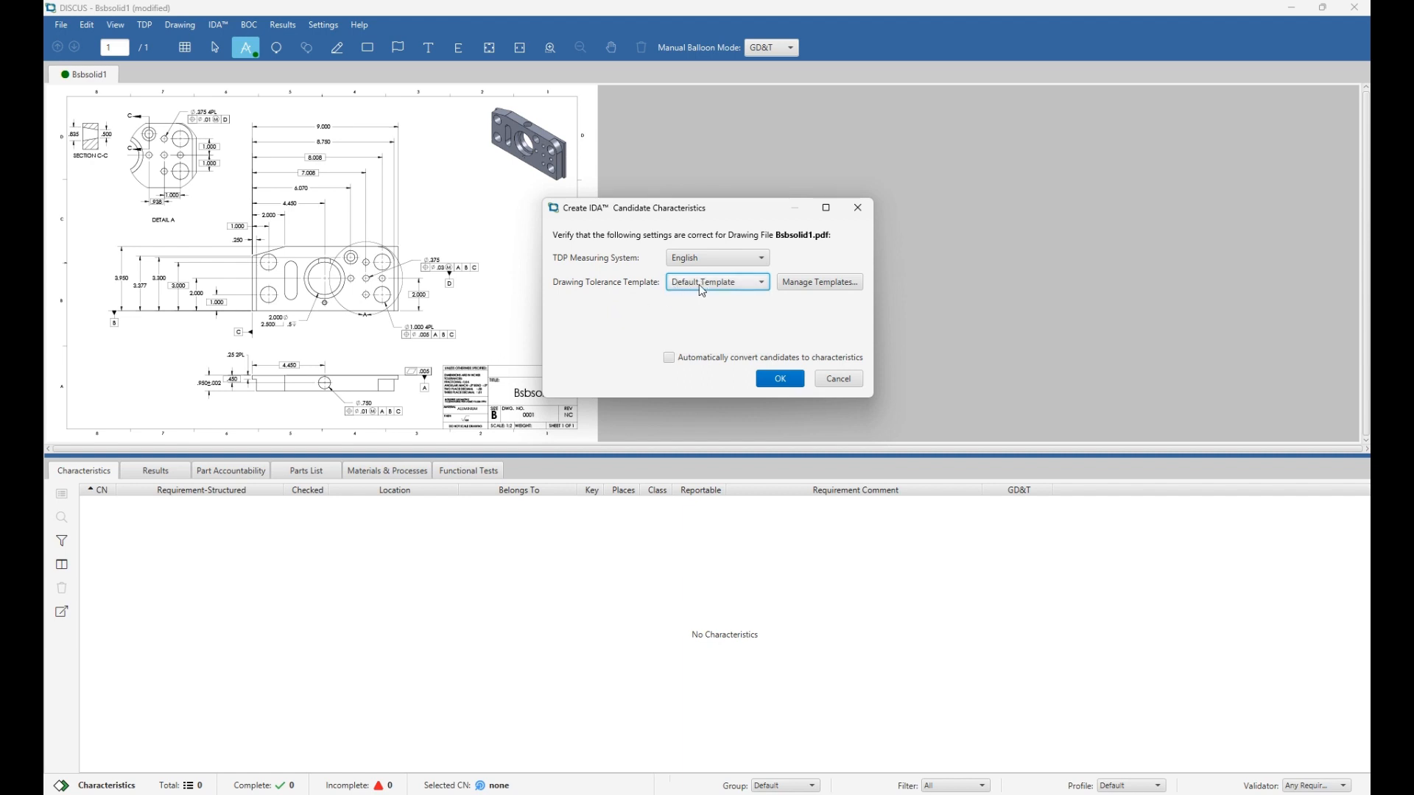
pyautogui.click(781, 380)
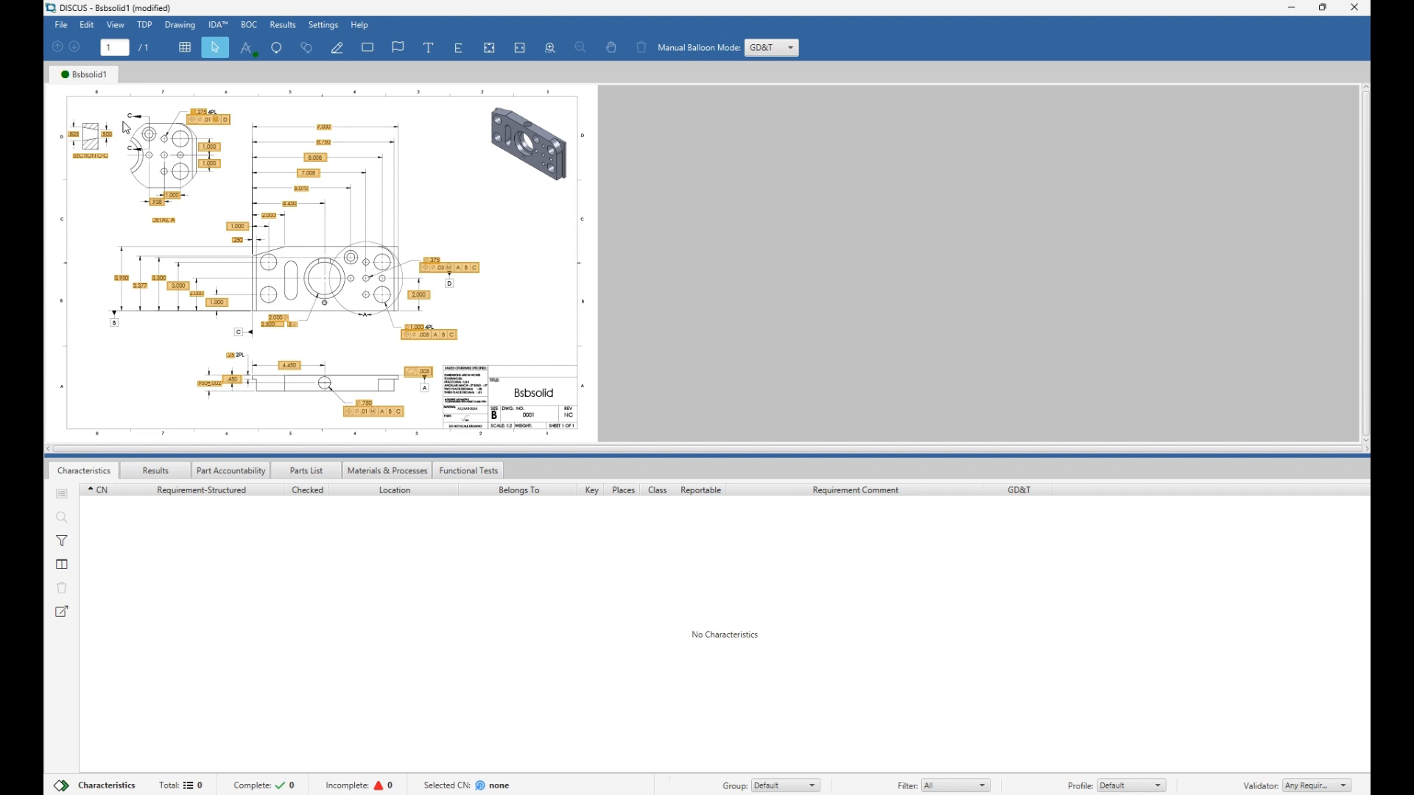
# Balloon the .835 and .500 dimensions as characteristics 1 and 2, placing their balloons.
pyautogui.scroll(3, 126, 128)
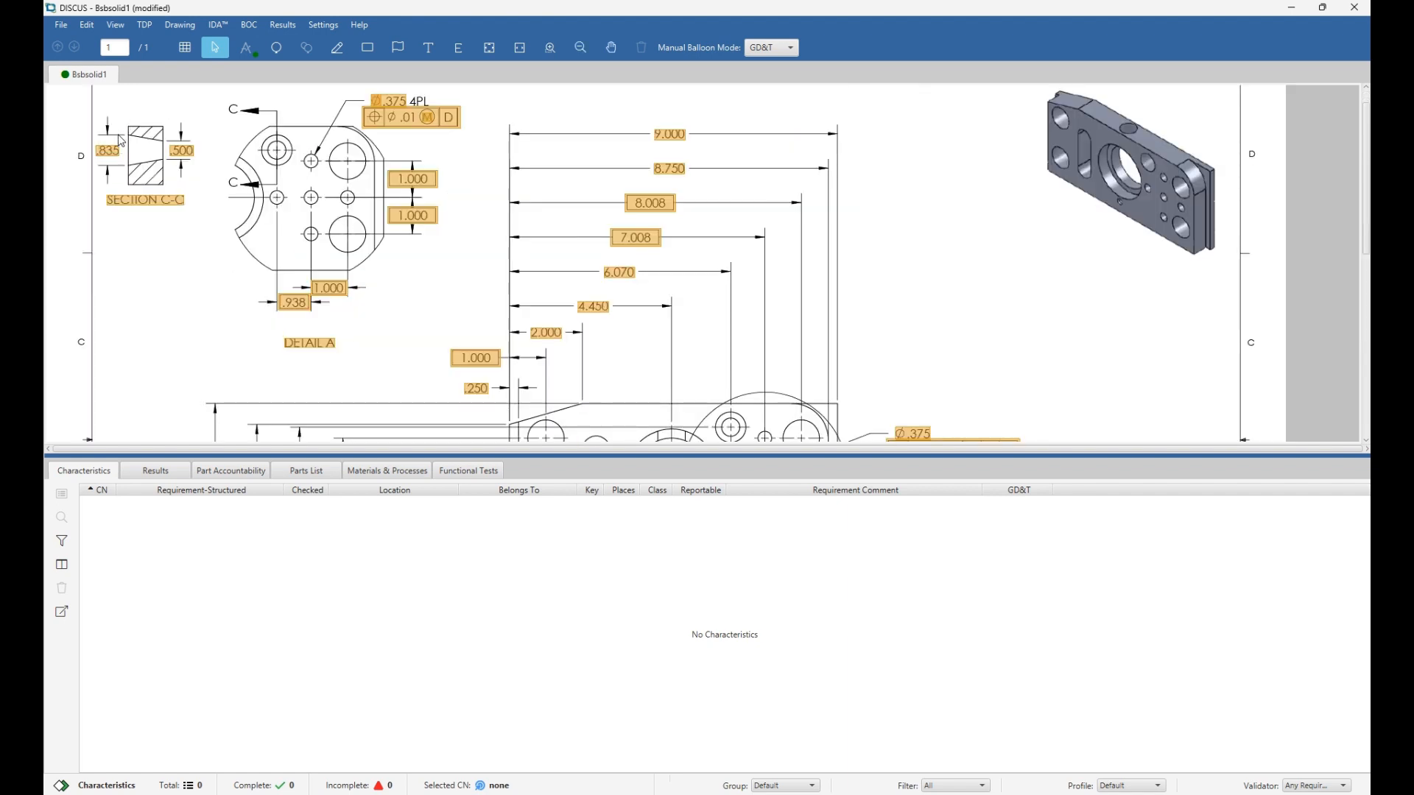
pyautogui.click(119, 151)
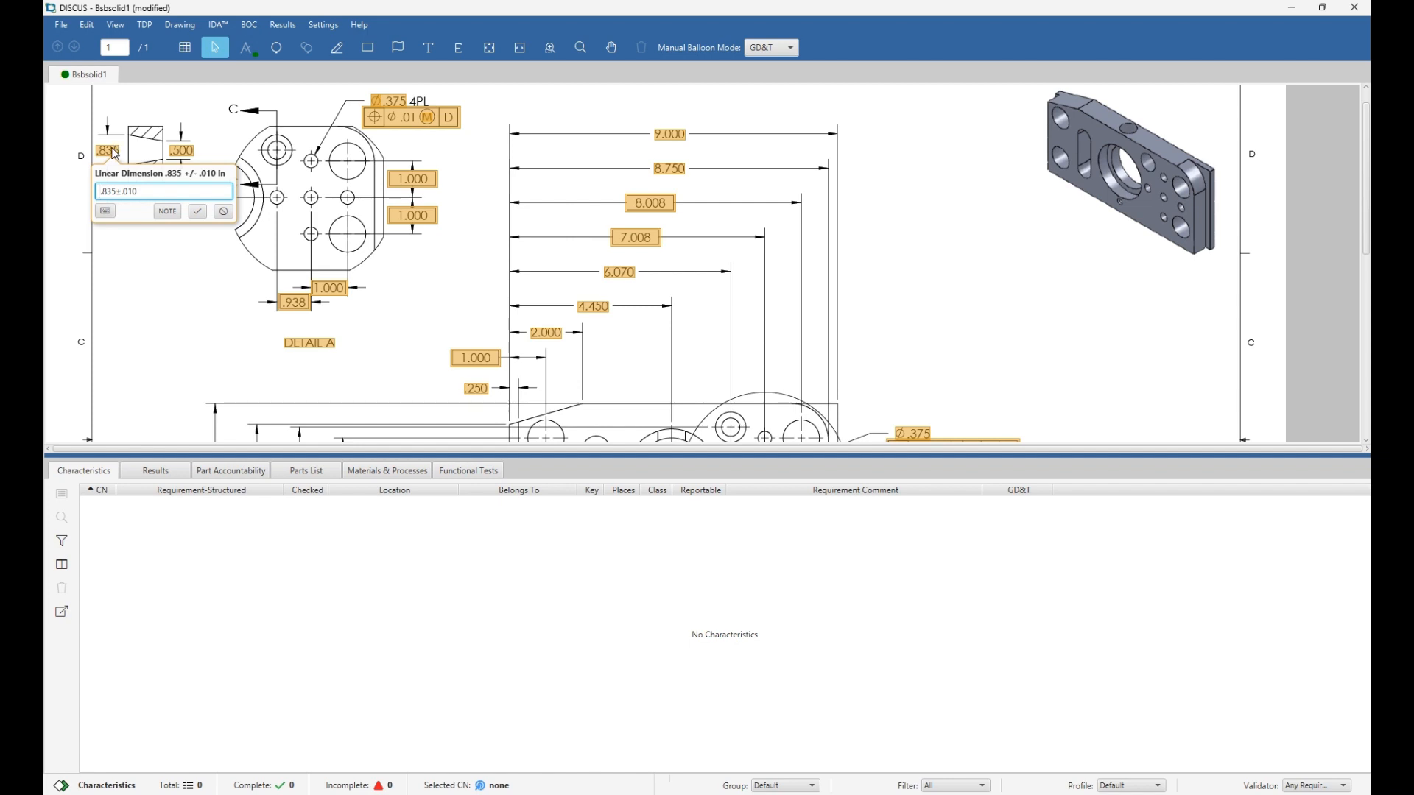
pyautogui.press('Return')
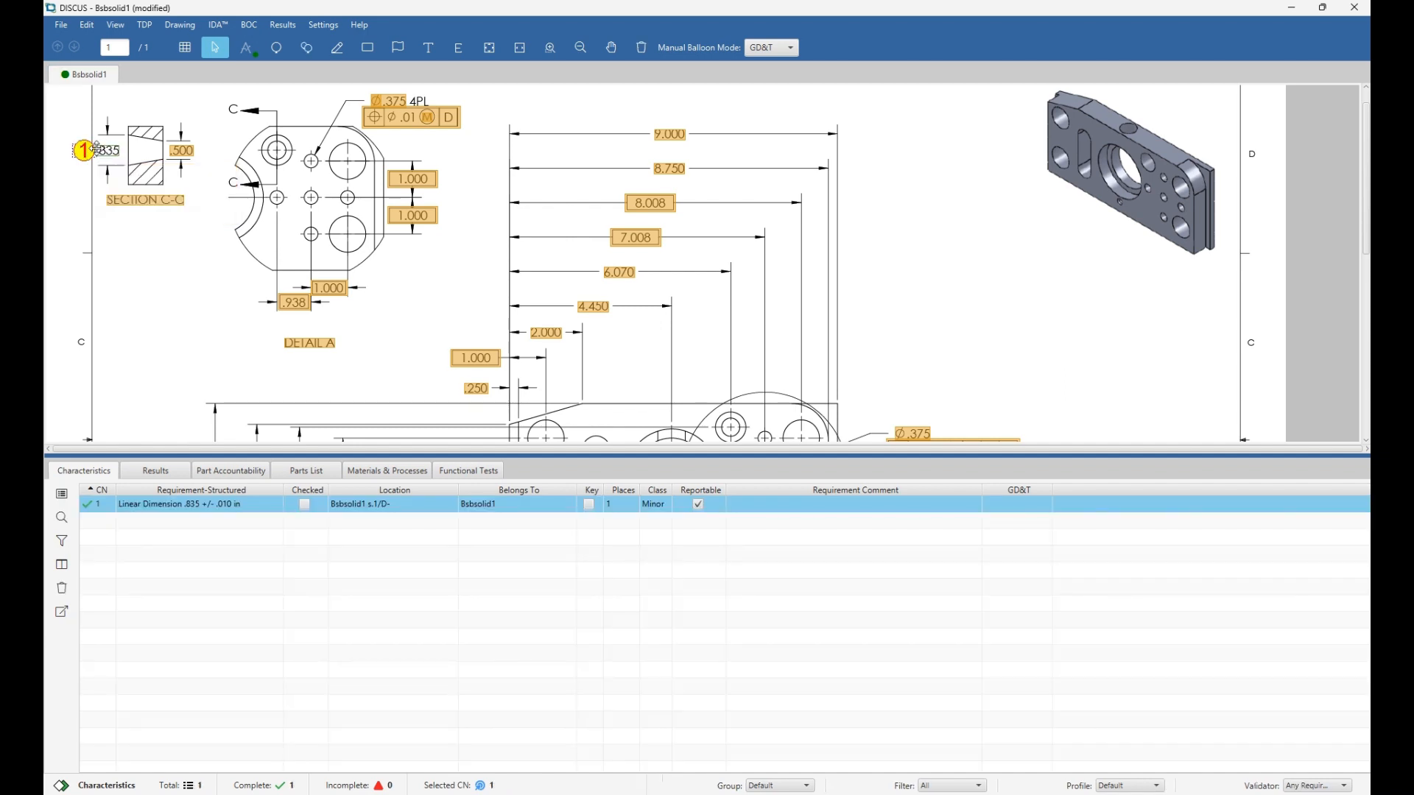
pyautogui.moveTo(85, 150); pyautogui.dragTo(106, 102)
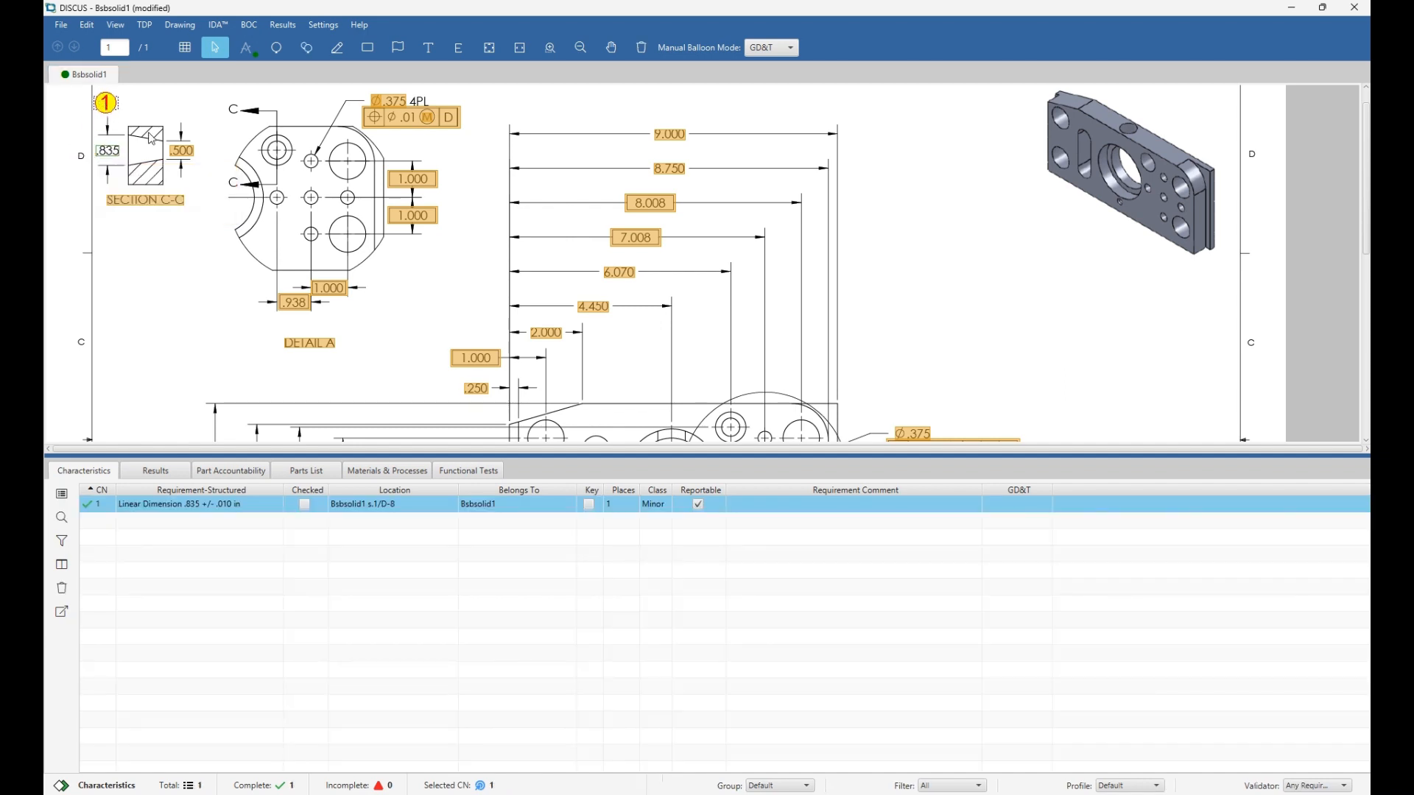
pyautogui.click(180, 154)
pyautogui.moveTo(158, 146); pyautogui.dragTo(180, 105)
pyautogui.scroll(-1, 232, 147)
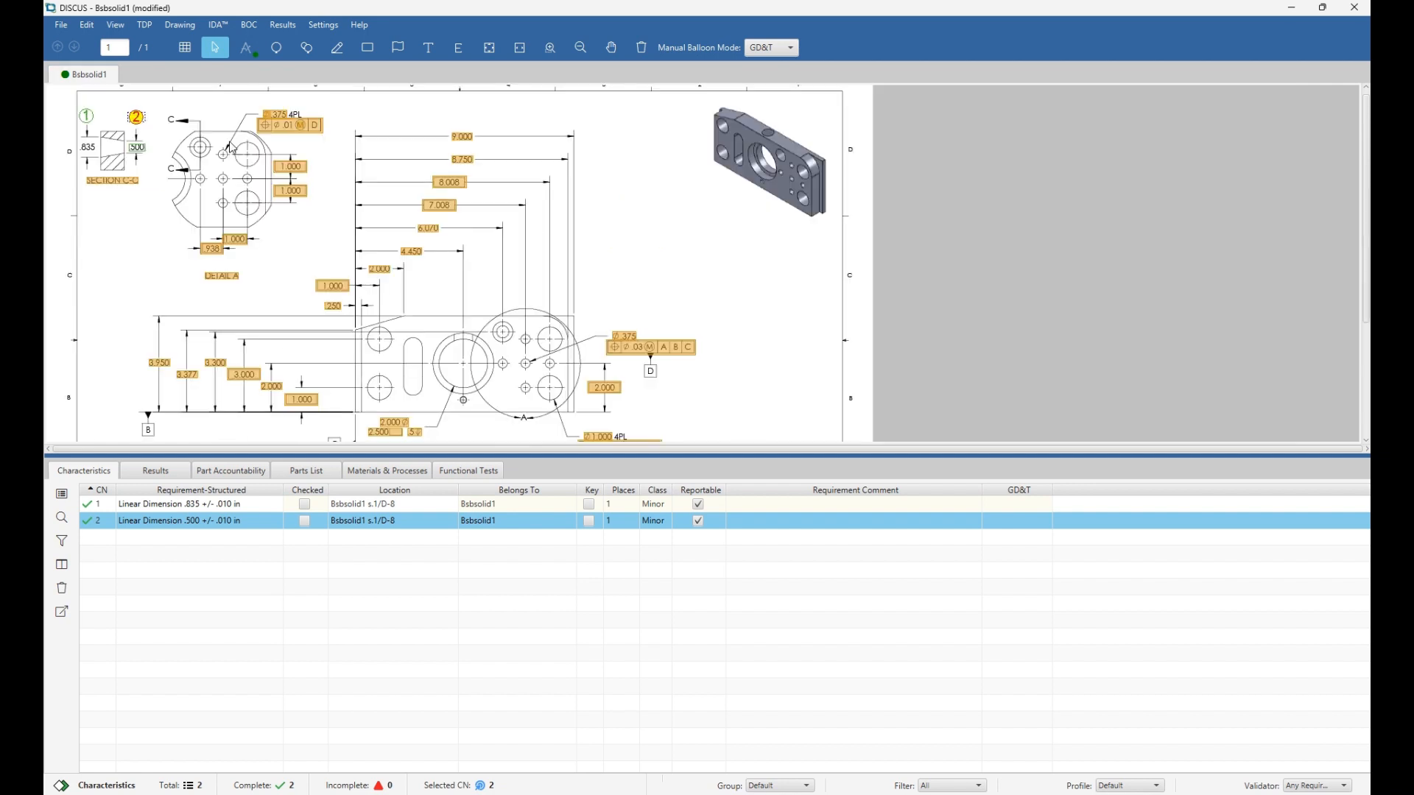
# Balloon the Ø.375 4PL hole callout and its true-position frame as characteristics 3–4.
pyautogui.click(232, 147)
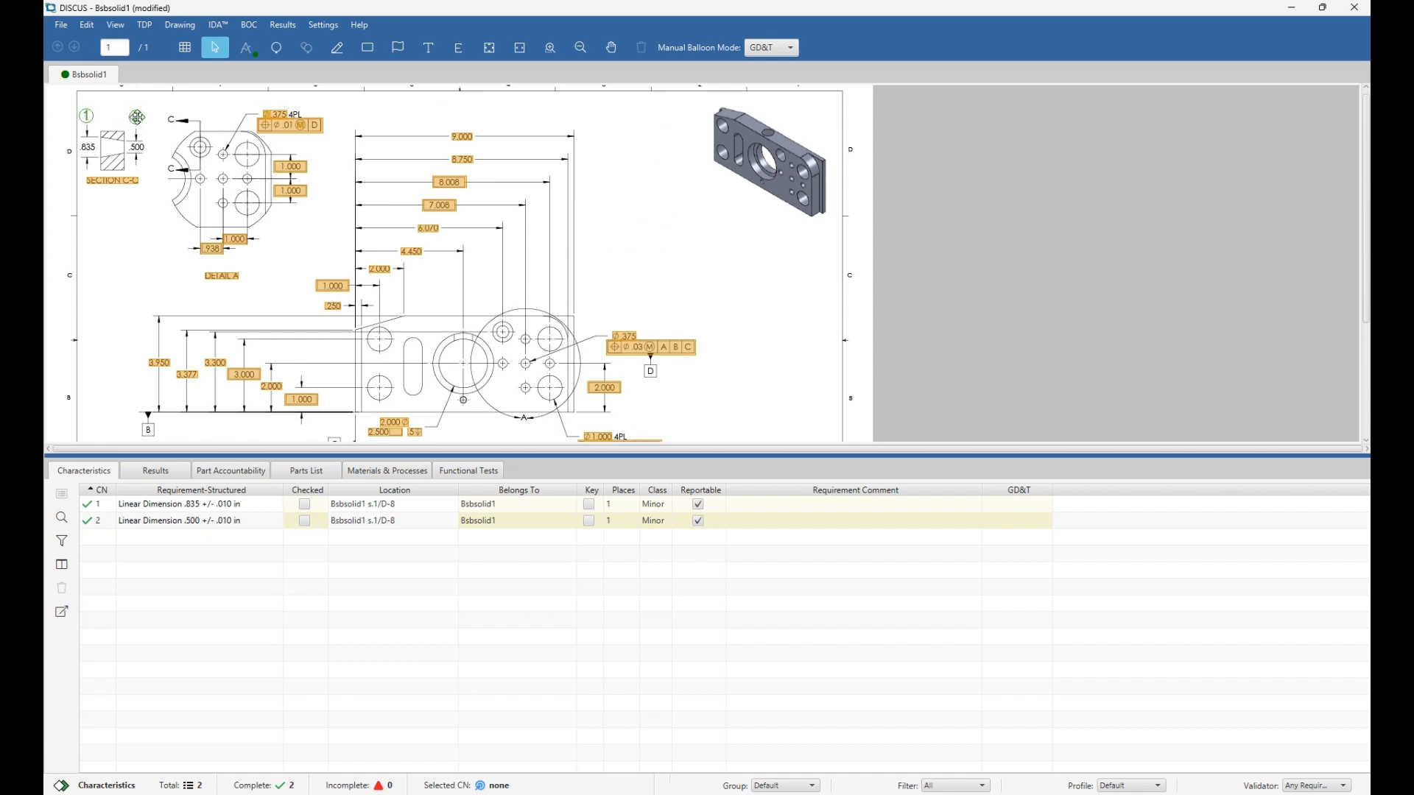
pyautogui.click(282, 127)
pyautogui.click(283, 127)
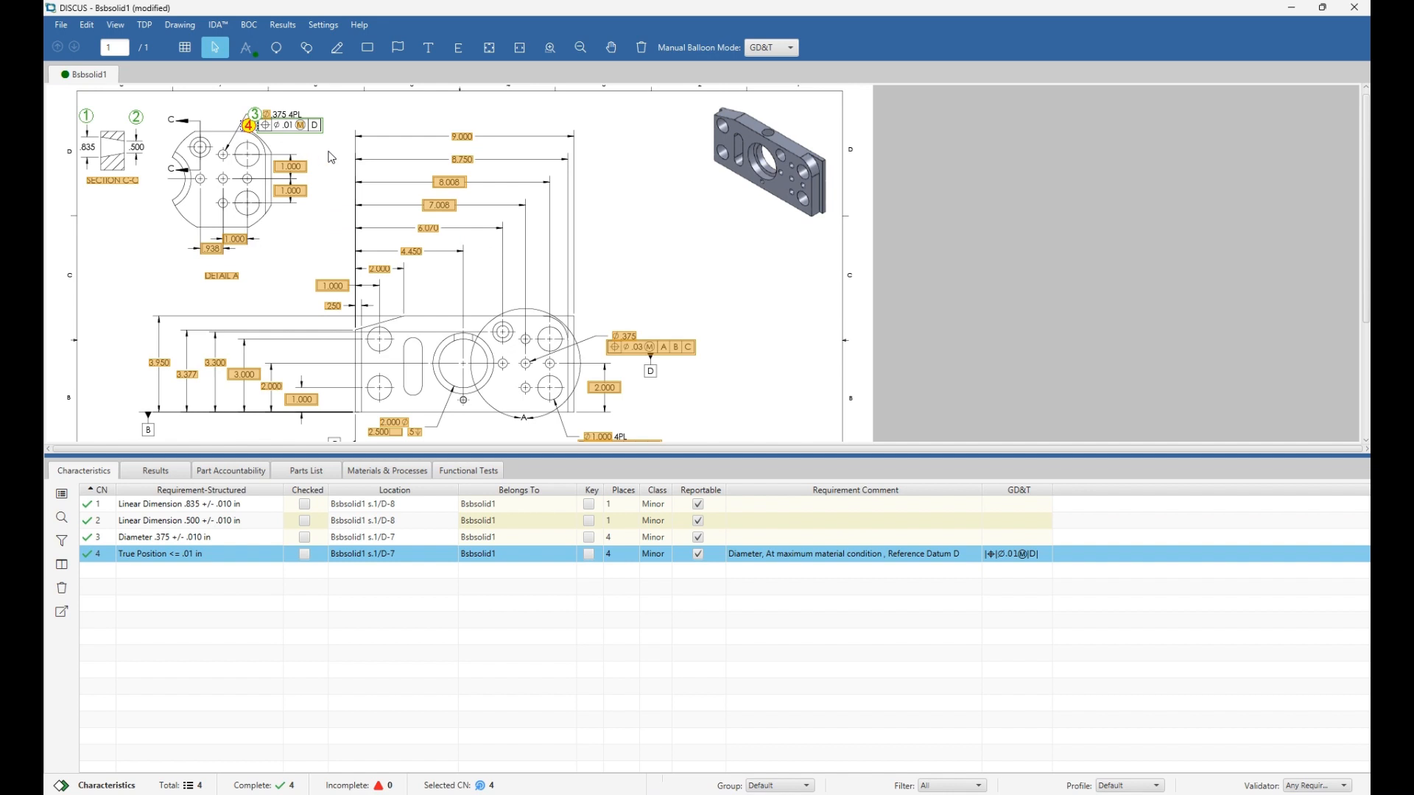
pyautogui.moveTo(329, 150); pyautogui.dragTo(185, 281)
# Convert the Detail A dimensions (5–8) and stacked horizontal dimensions (9–17) to characteristics.
pyautogui.rightClick(283, 172)
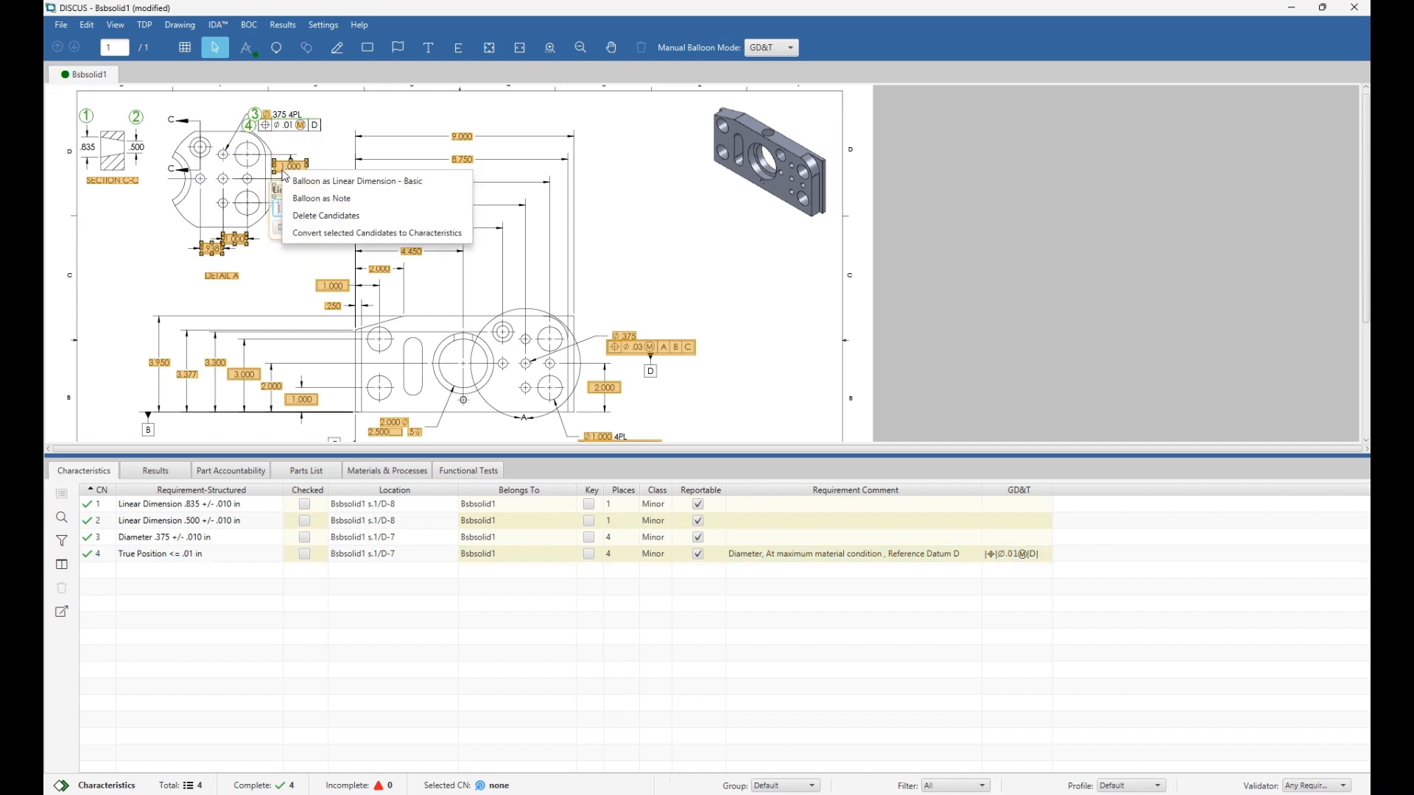
pyautogui.click(309, 234)
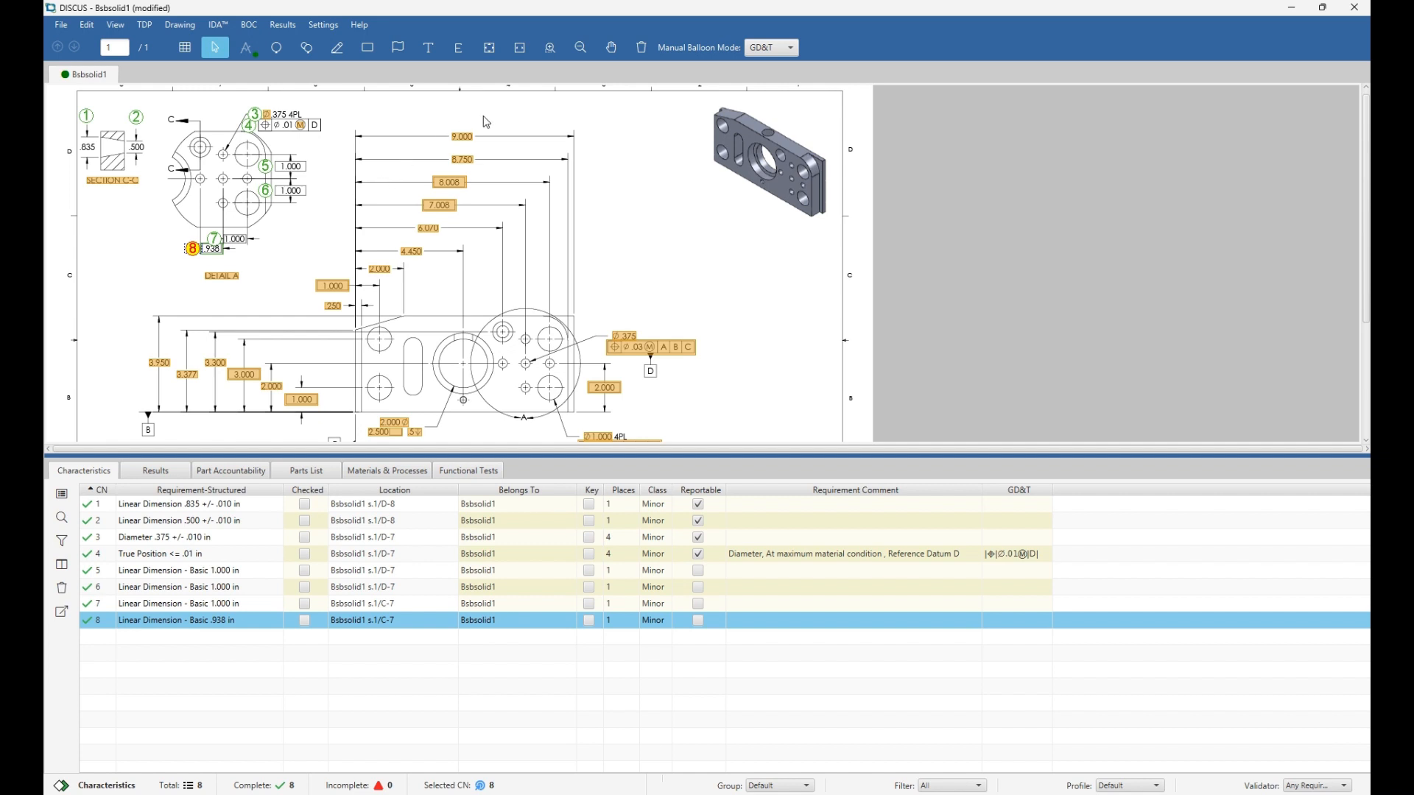
pyautogui.moveTo(484, 116); pyautogui.dragTo(305, 319)
pyautogui.click(339, 285)
pyautogui.rightClick(342, 291)
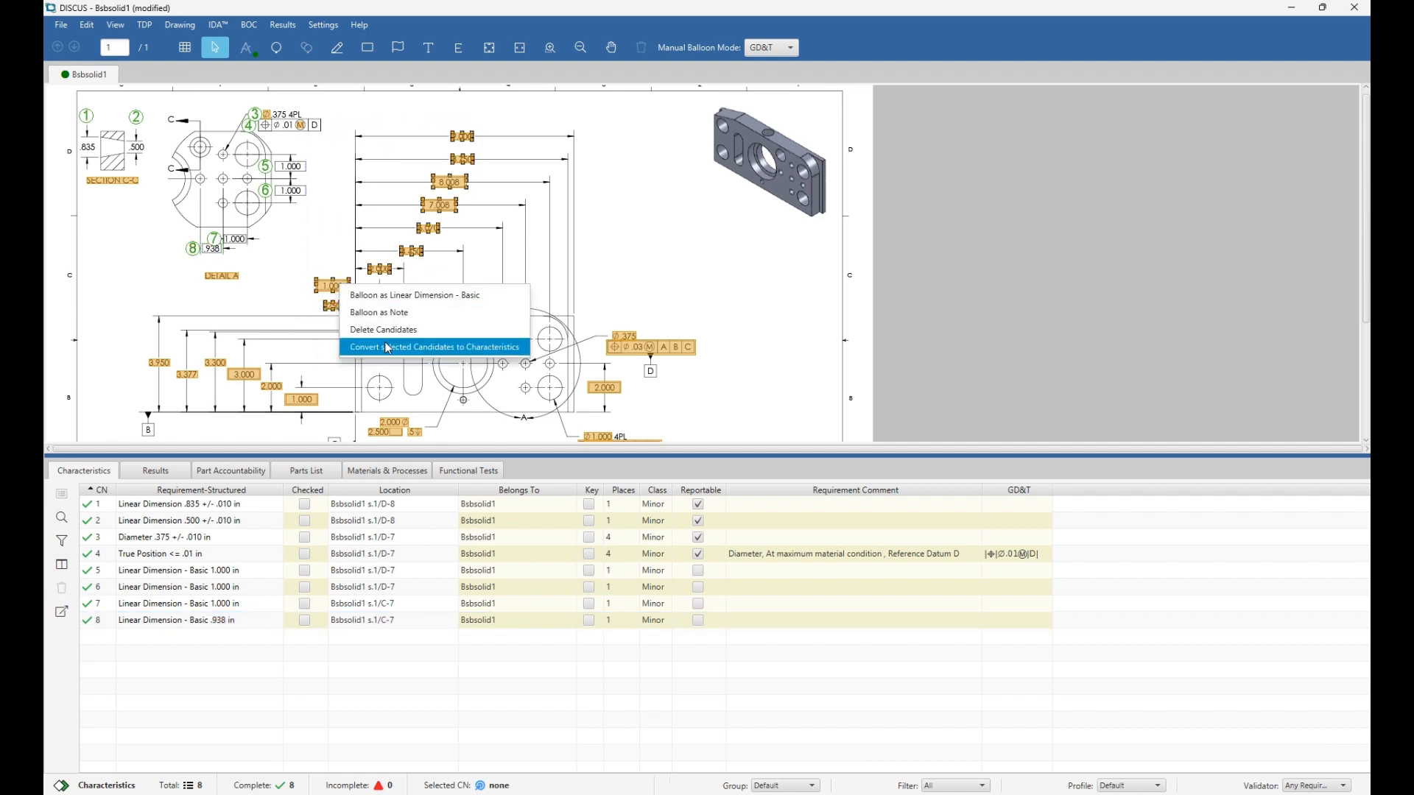
pyautogui.click(398, 347)
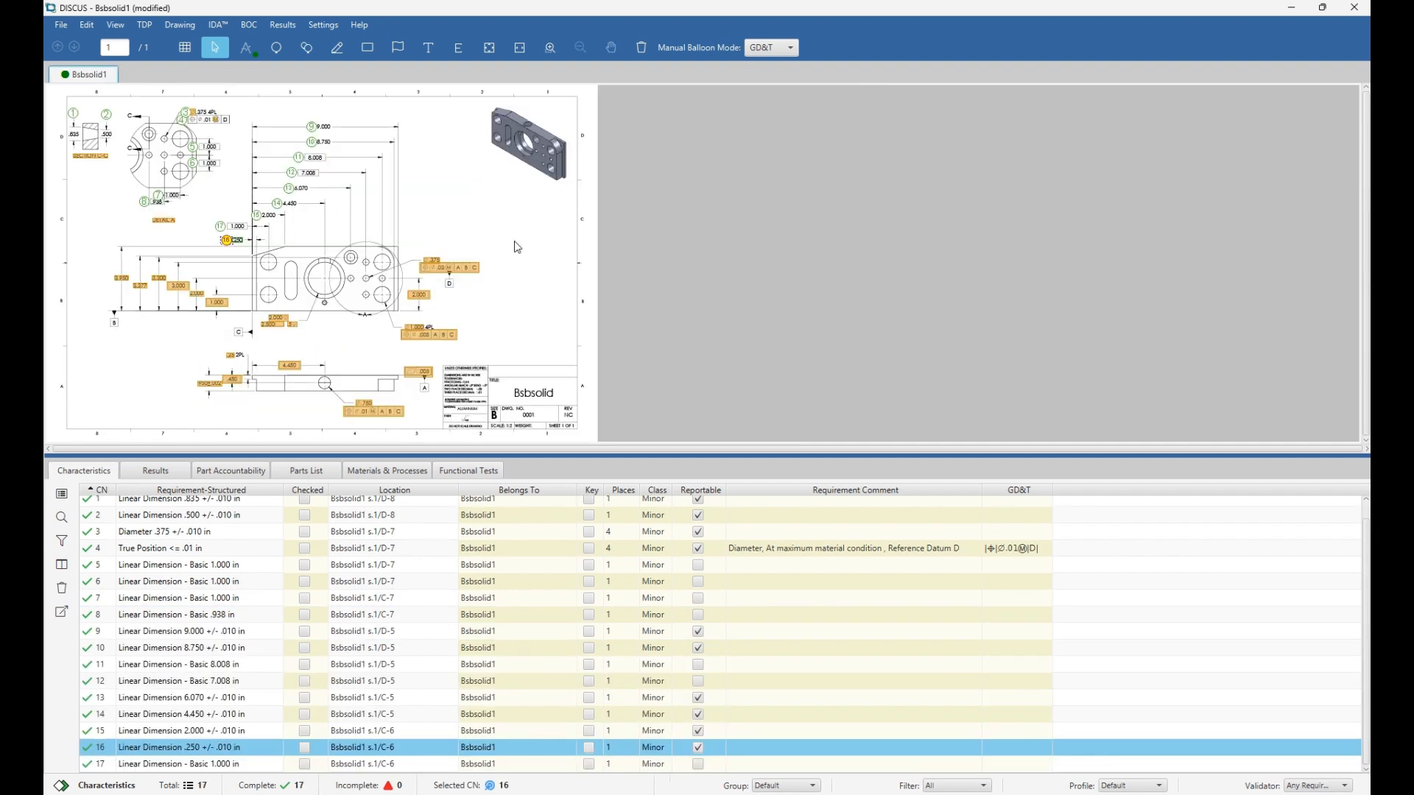
# Convert callouts right of/below the main view (18–25) and lower-left view dimensions (26–29).
pyautogui.moveTo(514, 241)
pyautogui.mouseDown()
pyautogui.moveTo(426, 305)
pyautogui.moveTo(340, 427)
pyautogui.mouseUp()
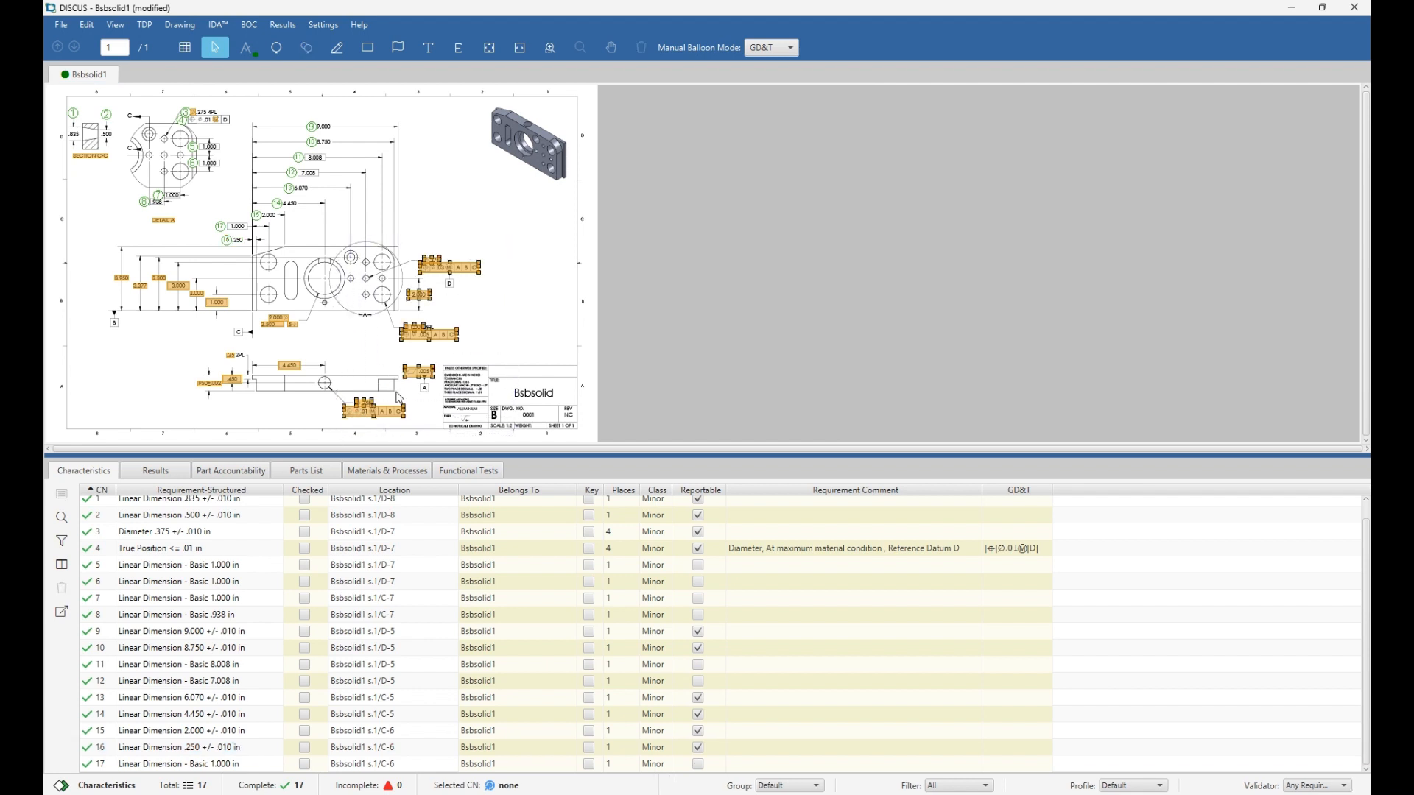
pyautogui.rightClick(474, 270)
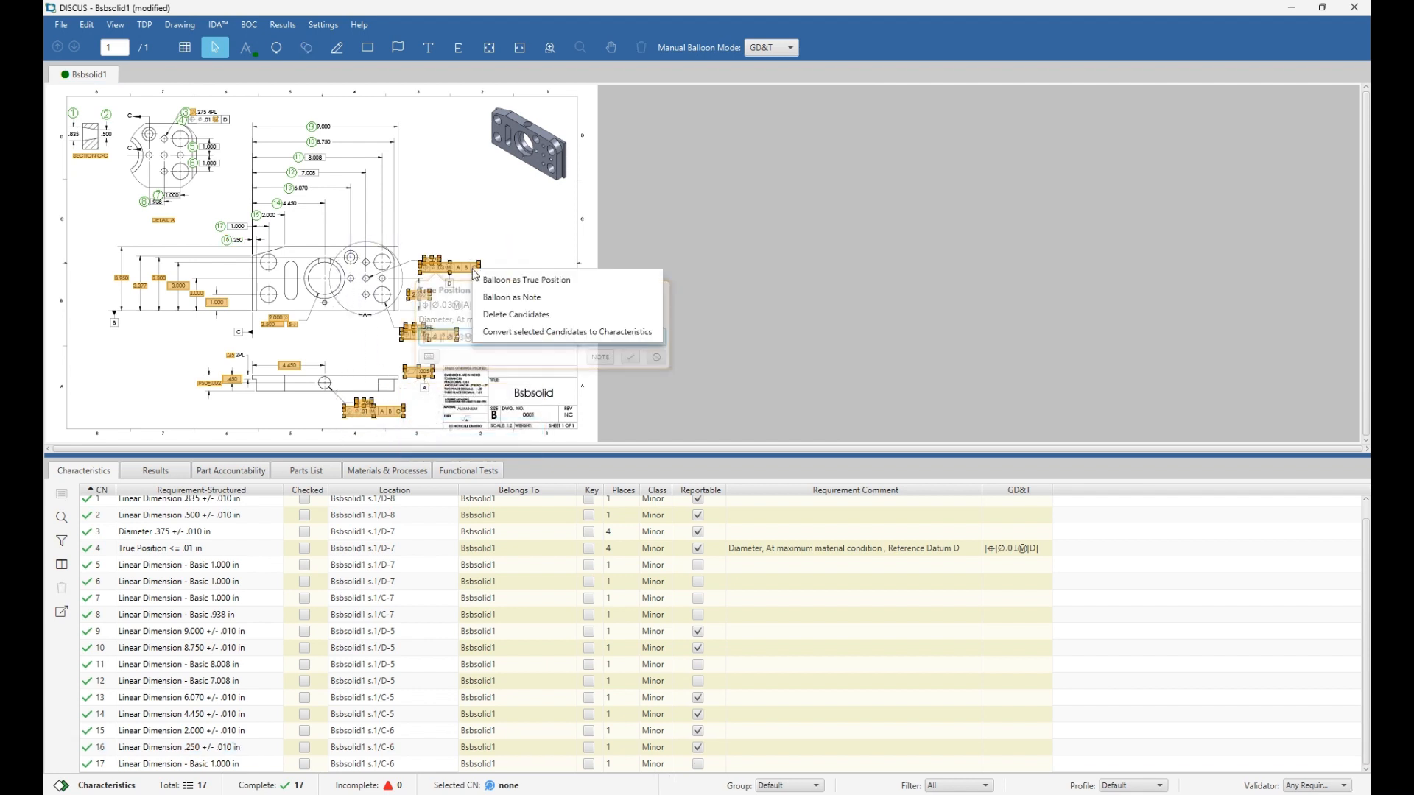
pyautogui.click(498, 332)
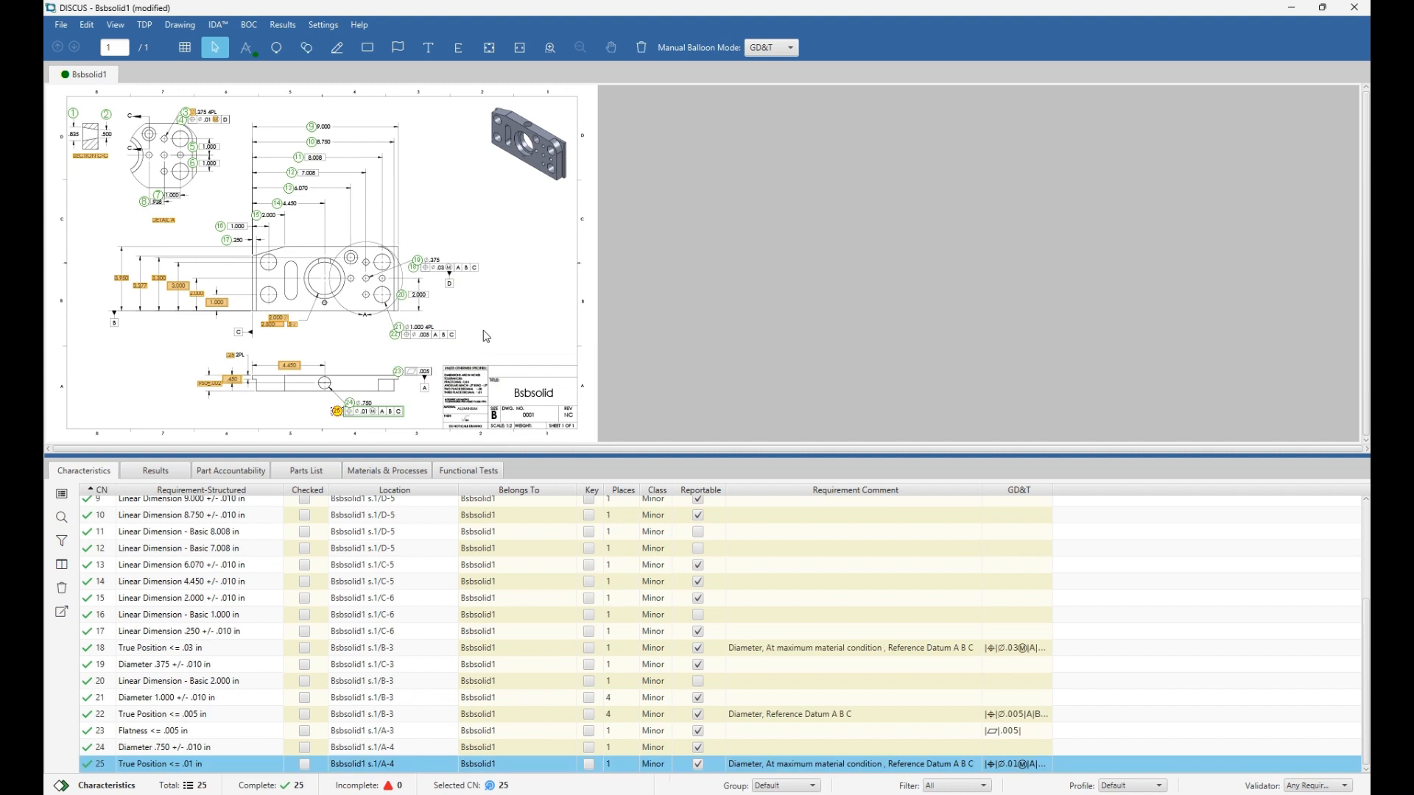
pyautogui.moveTo(319, 347); pyautogui.dragTo(175, 414)
pyautogui.rightClick(286, 373)
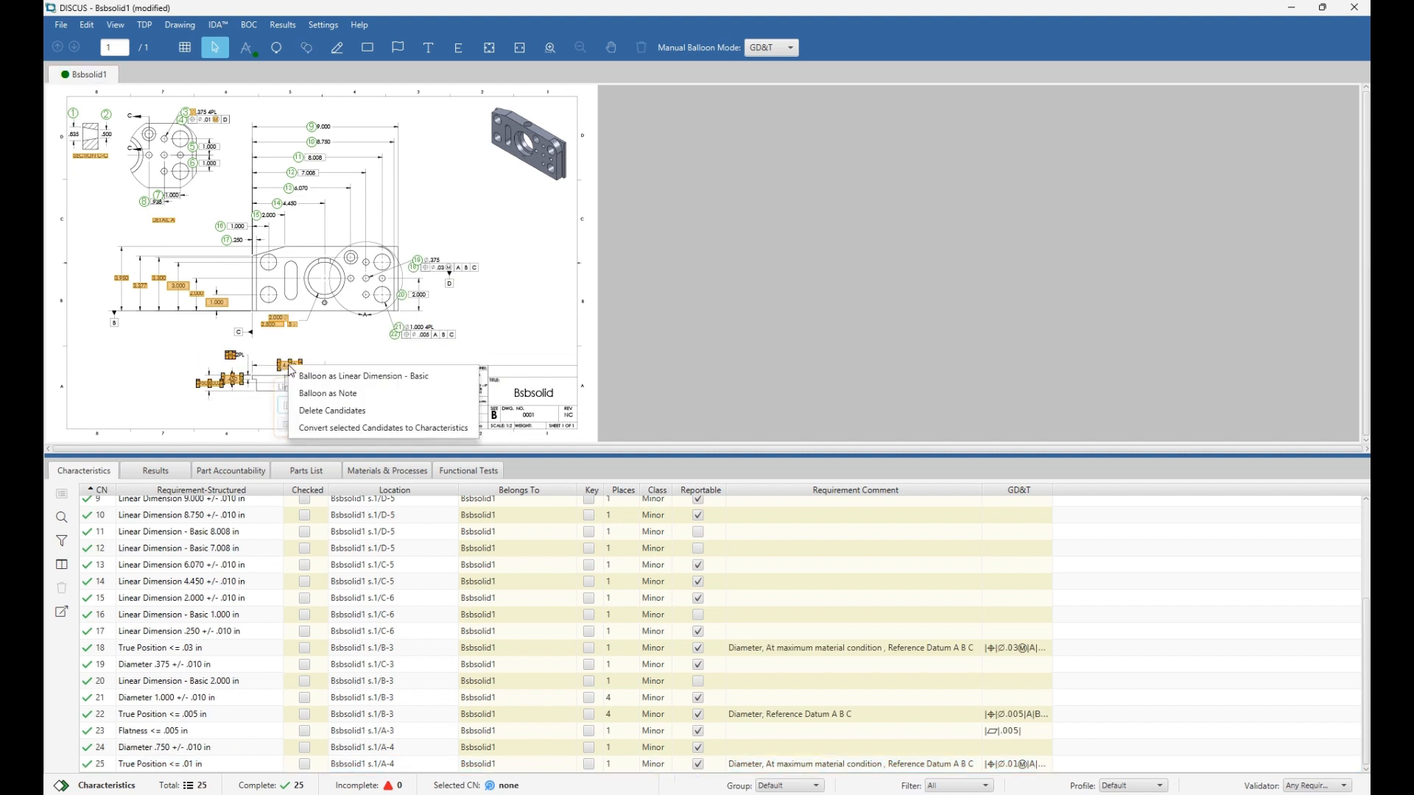
pyautogui.click(314, 427)
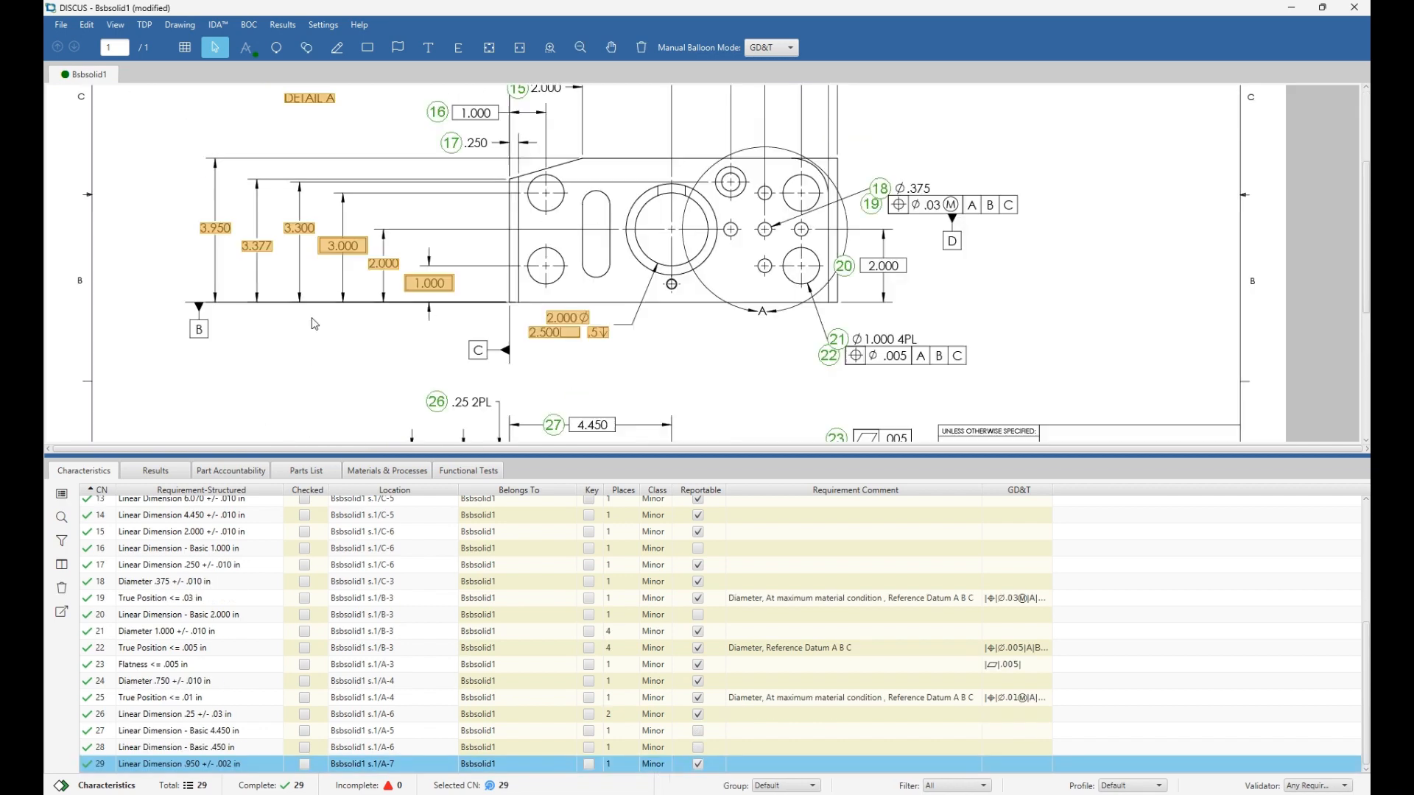
# Convert the 2.000, 2.500 and .5 counterbore callouts into characteristics 30–32.
pyautogui.scroll(3, 314, 324)
pyautogui.moveTo(560, 319); pyautogui.dragTo(509, 354)
pyautogui.click(567, 317)
pyautogui.rightClick(569, 323)
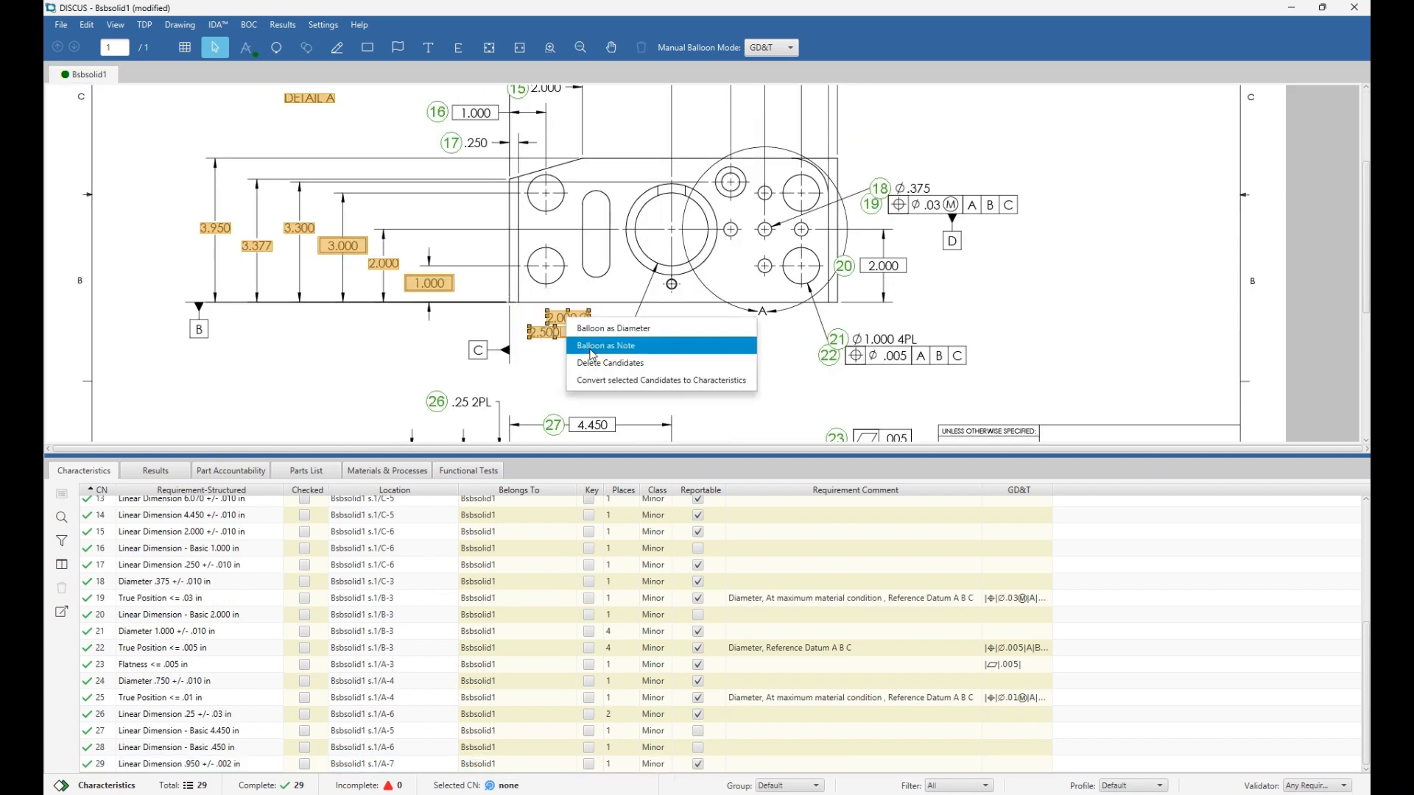
pyautogui.click(587, 385)
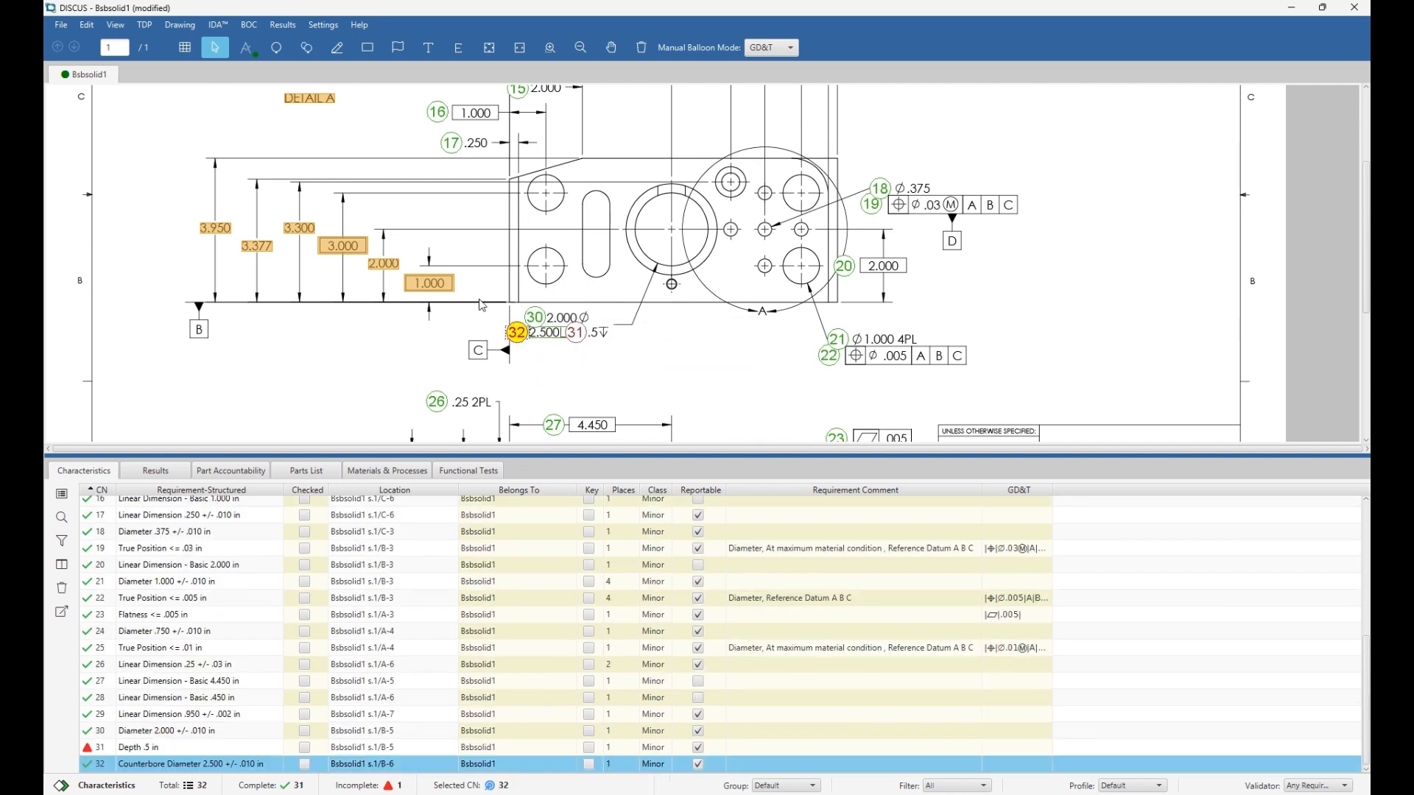
# Balloon the vertical dimensions 1.000, 2.000, 3.000, 3.300, 3.377 and 3.950 as characteristics 33–38.
pyautogui.click(429, 283)
pyautogui.click(388, 265)
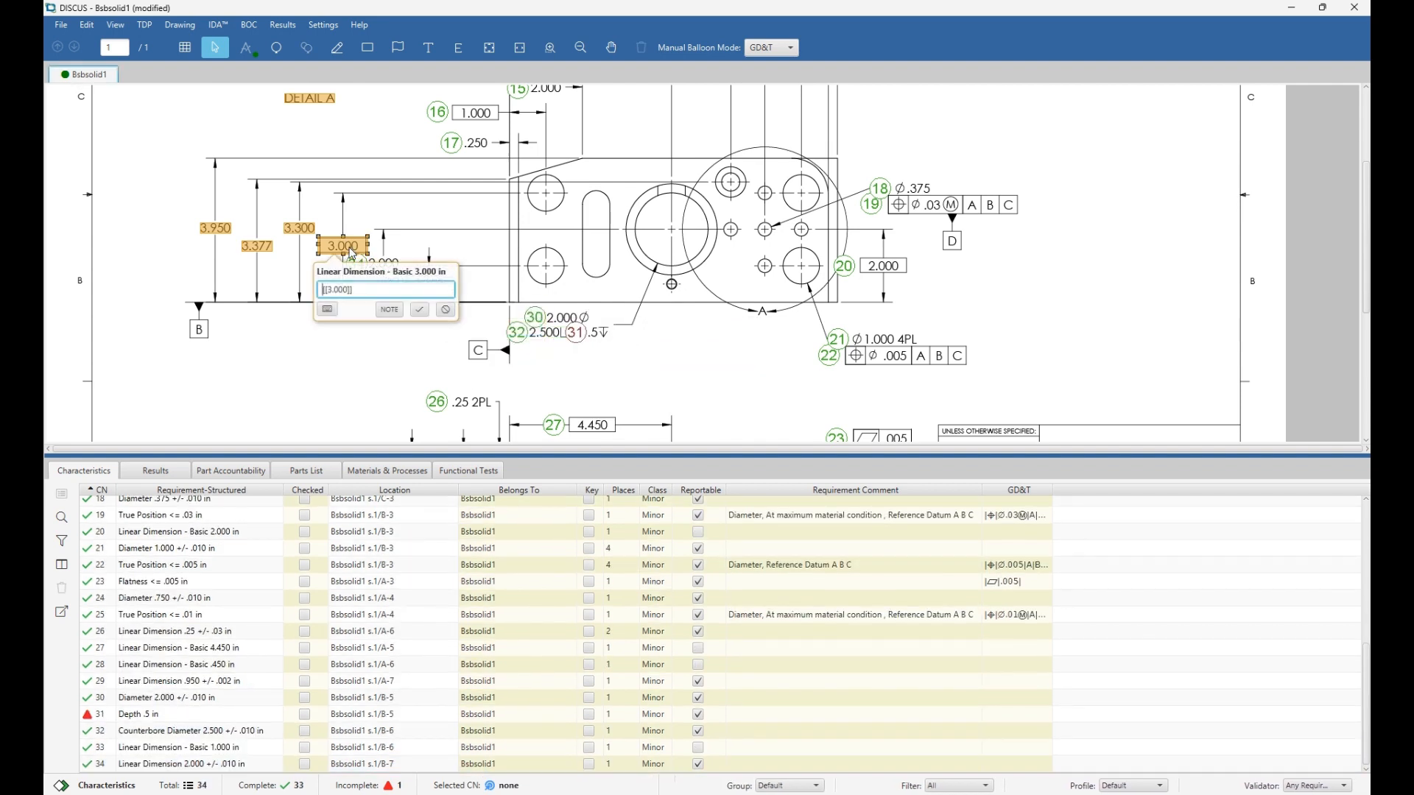
pyautogui.click(354, 253)
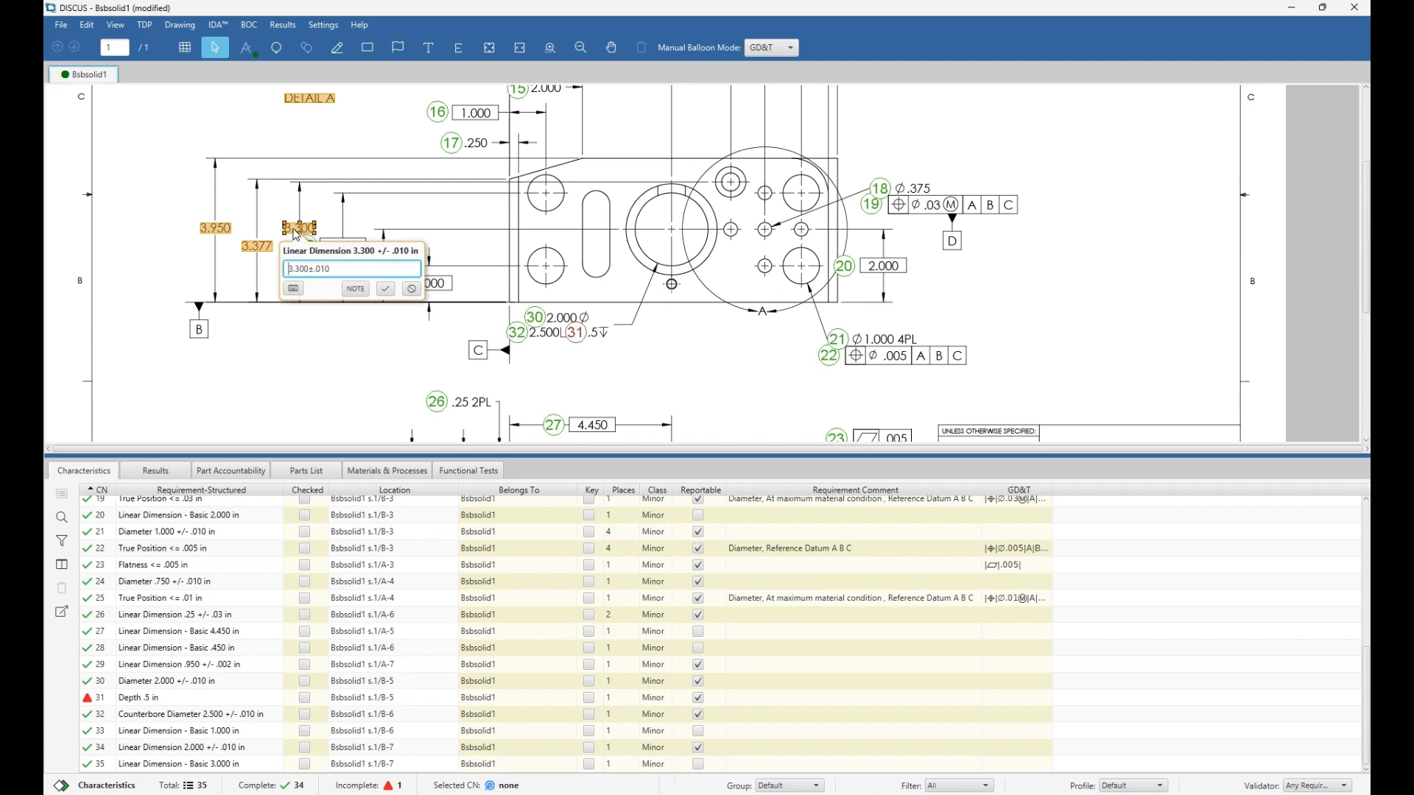
pyautogui.click(299, 235)
pyautogui.click(266, 249)
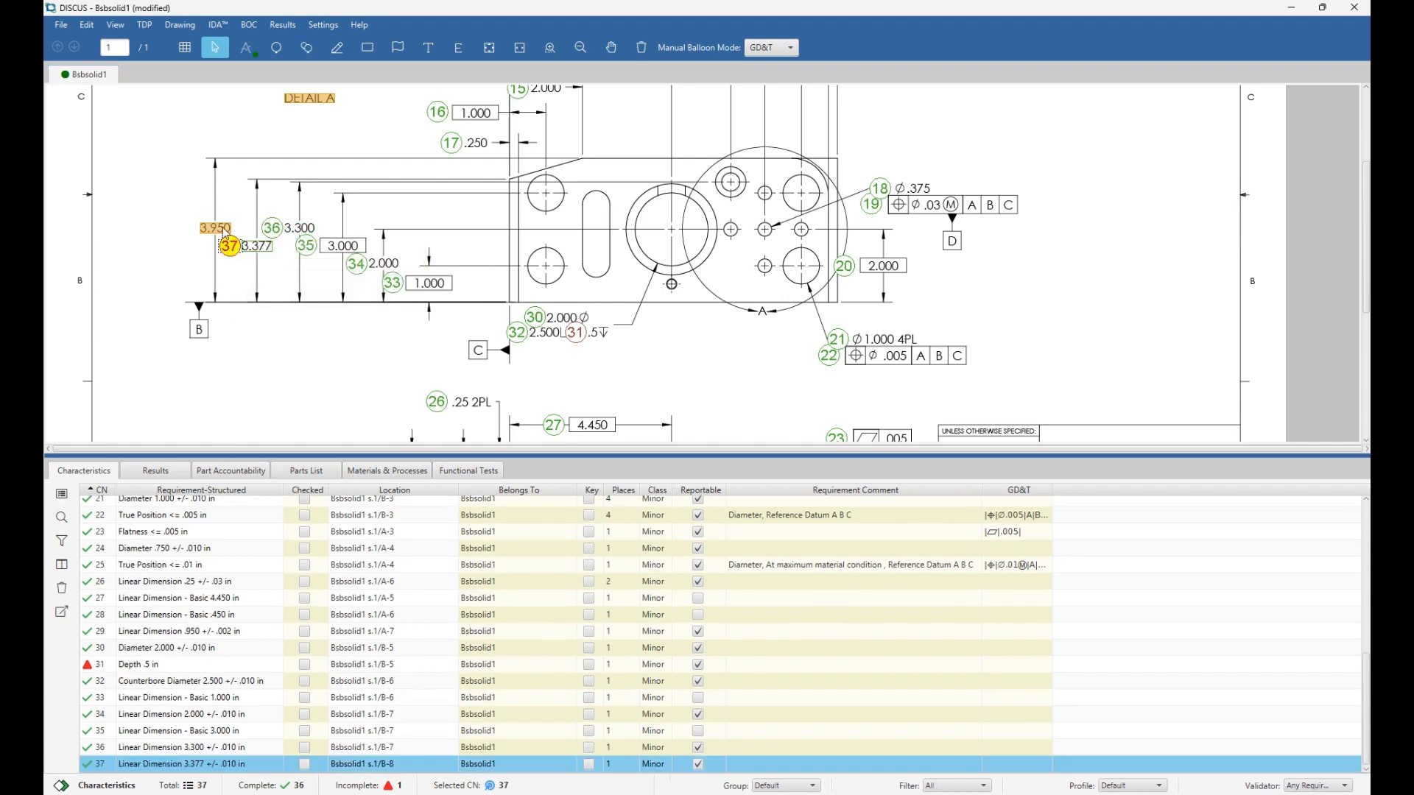
pyautogui.click(224, 233)
pyautogui.scroll(-3, 626, 267)
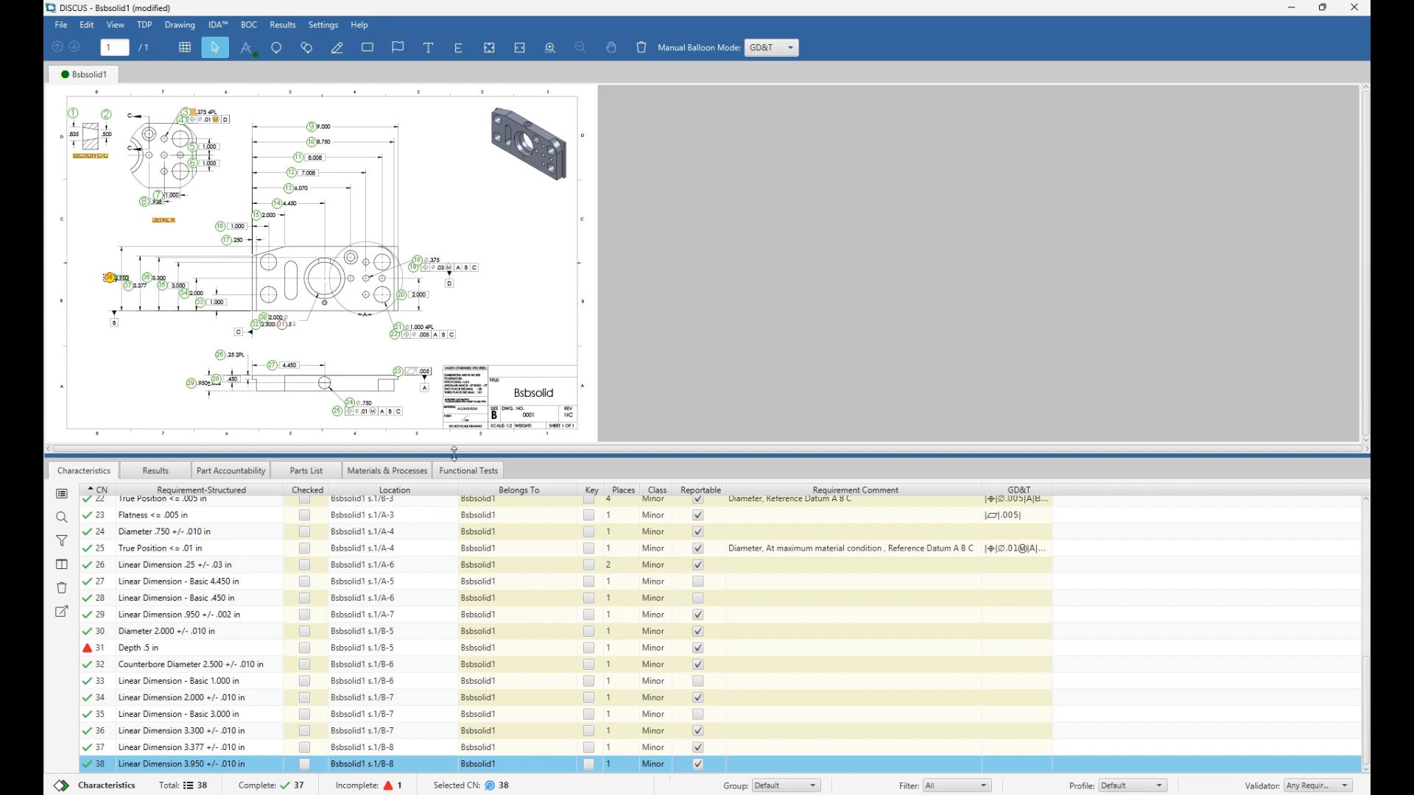
# Check characteristic 1's (.835) properties, then bring up balloon 1's appearance settings (circle, size 0.3).
pyautogui.scroll(7, 282, 560)
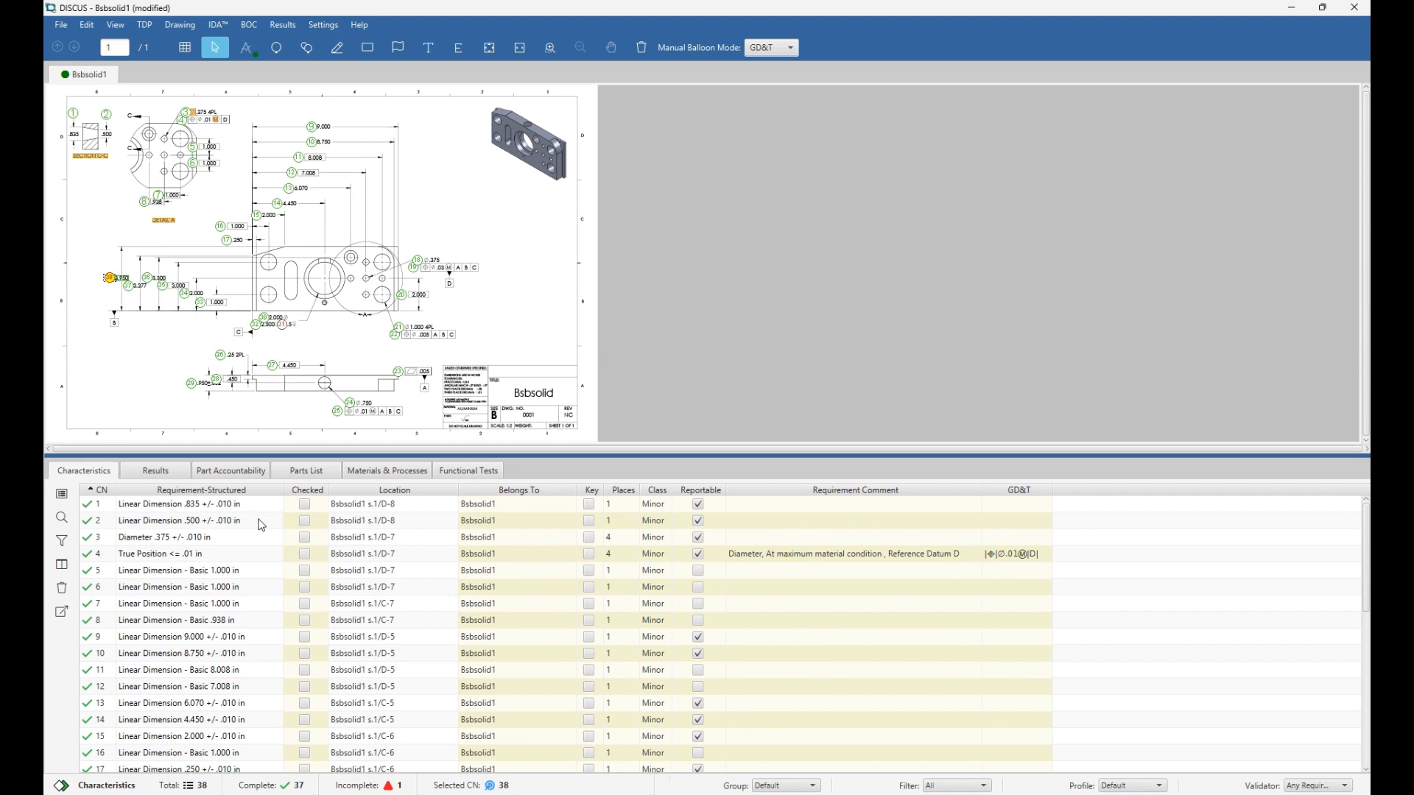
pyautogui.scroll(-7, 261, 525)
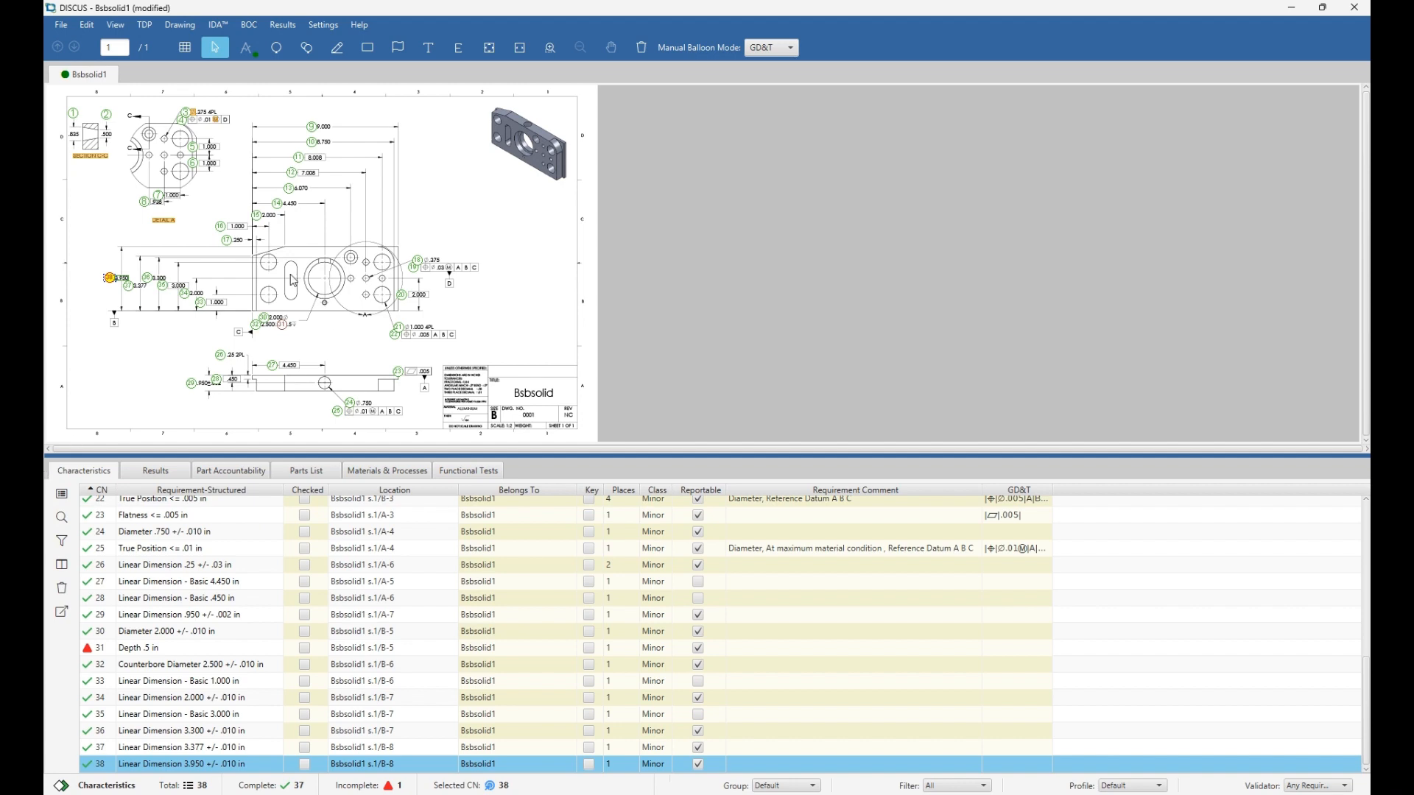
pyautogui.scroll(2, 134, 159)
pyautogui.scroll(2, 134, 158)
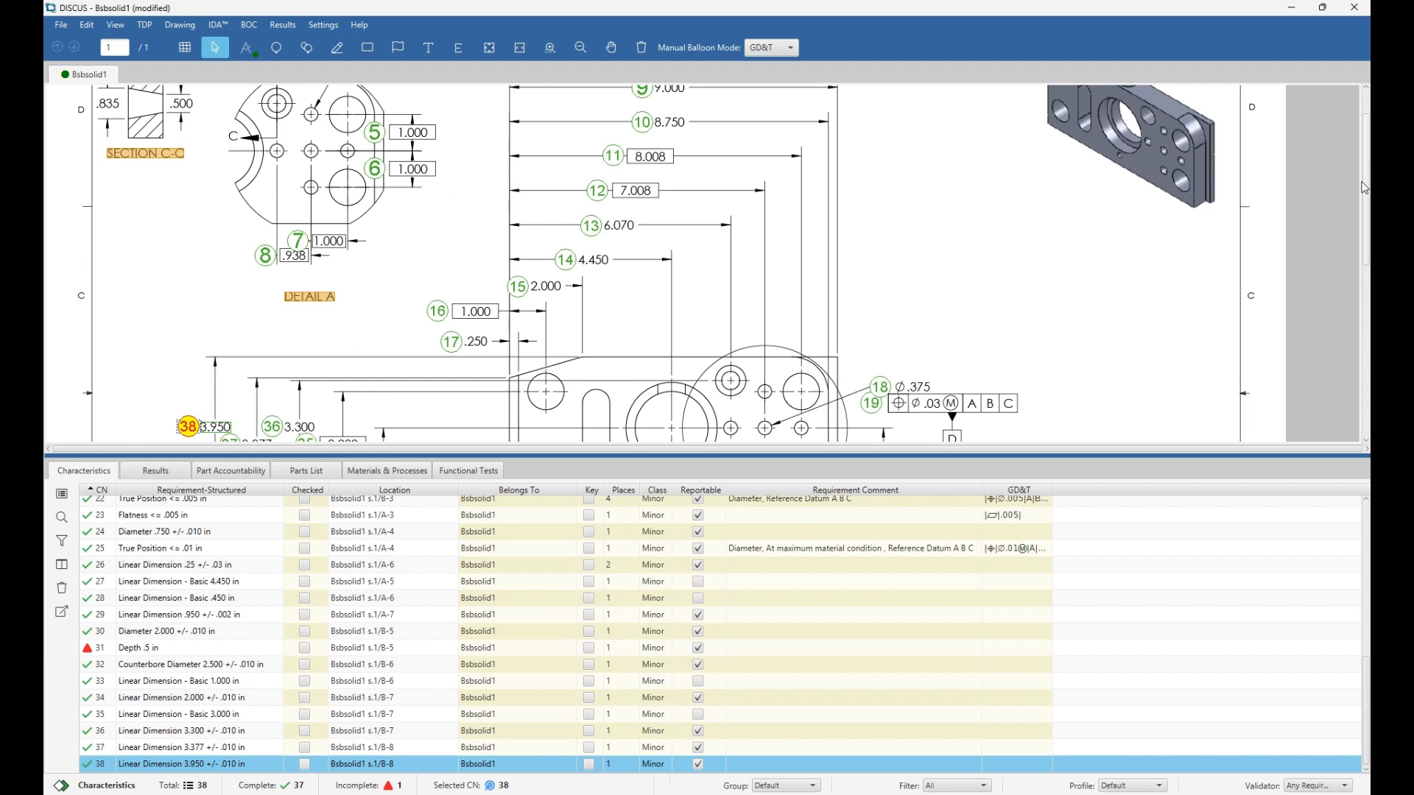
pyautogui.moveTo(1366, 187); pyautogui.dragTo(1366, 122)
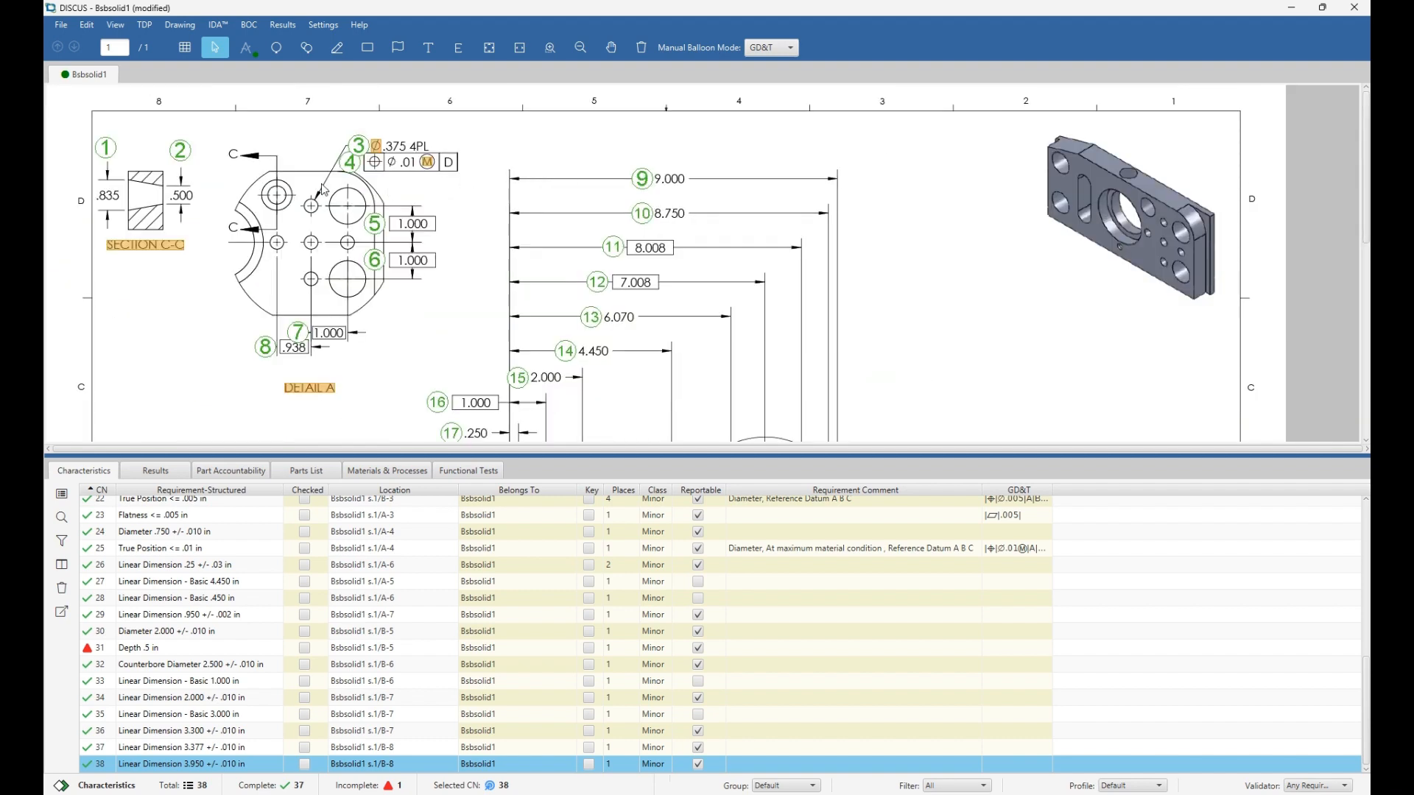
pyautogui.doubleClick(107, 148)
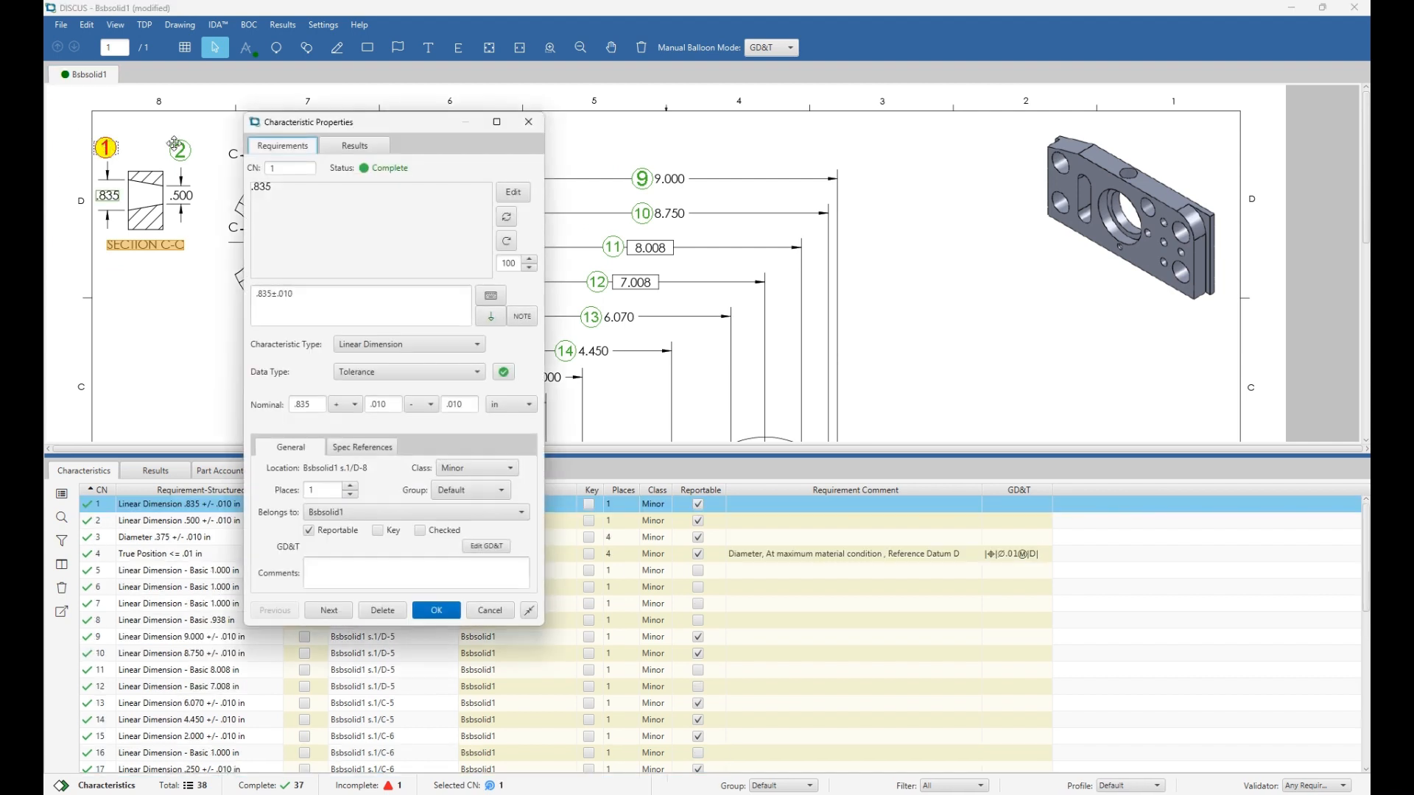
pyautogui.click(529, 123)
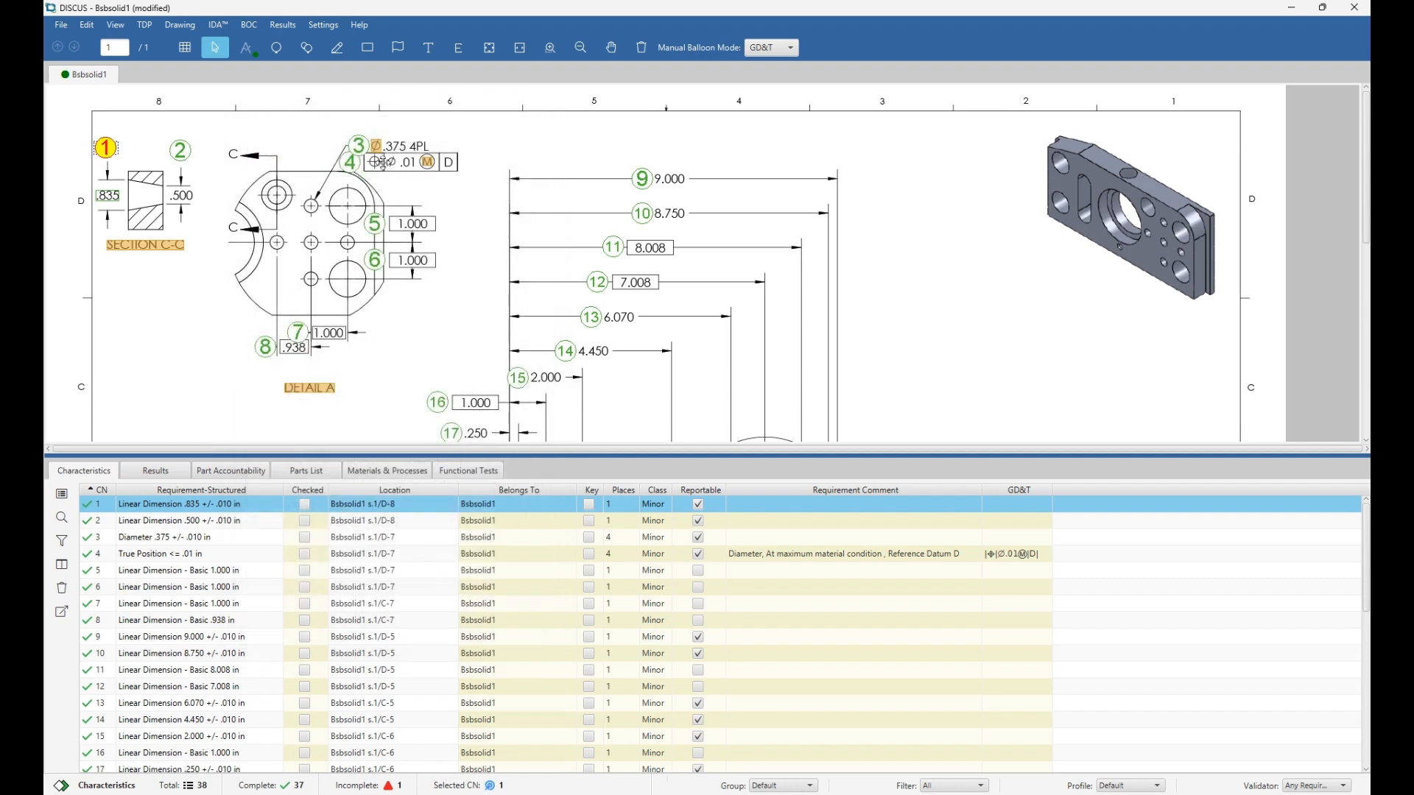
pyautogui.rightClick(108, 149)
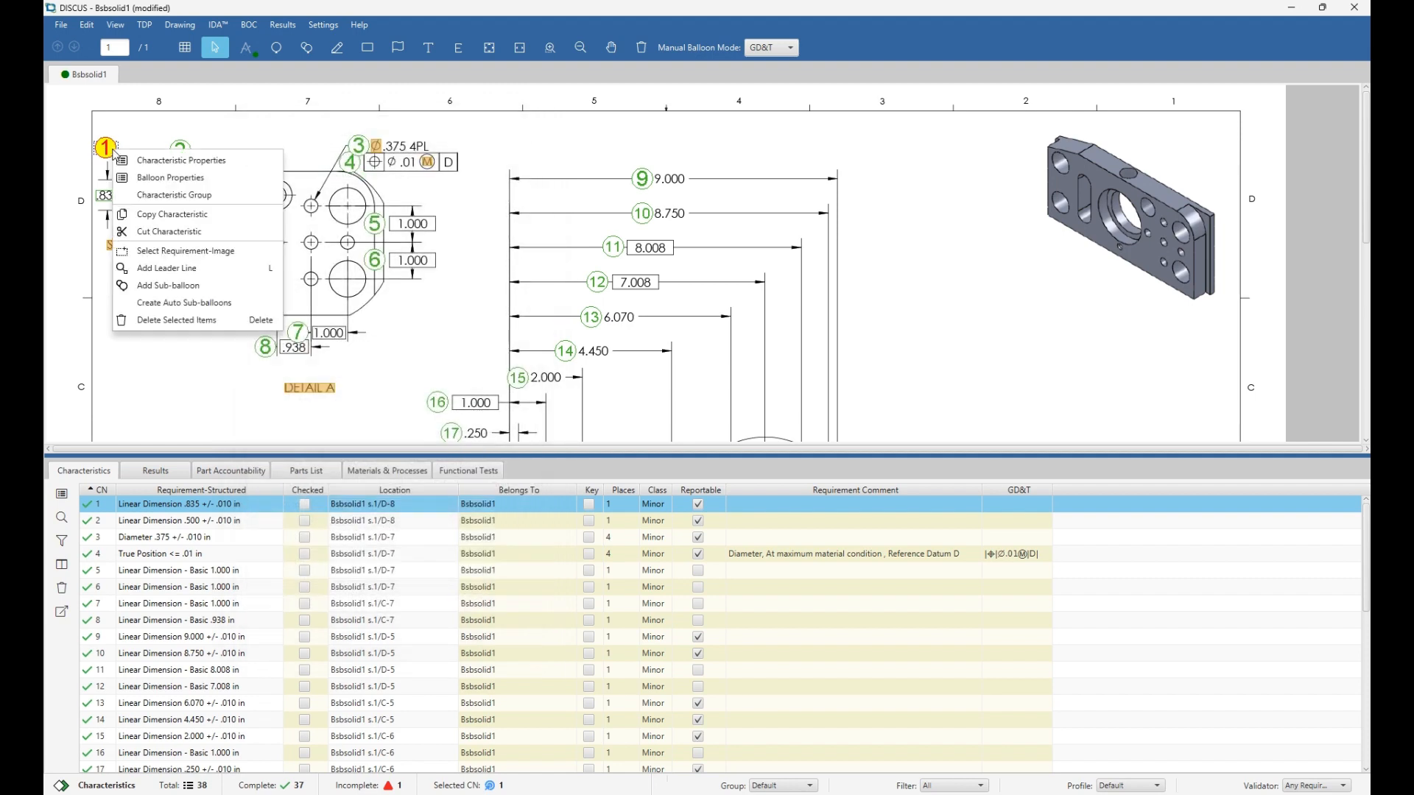
pyautogui.click(176, 177)
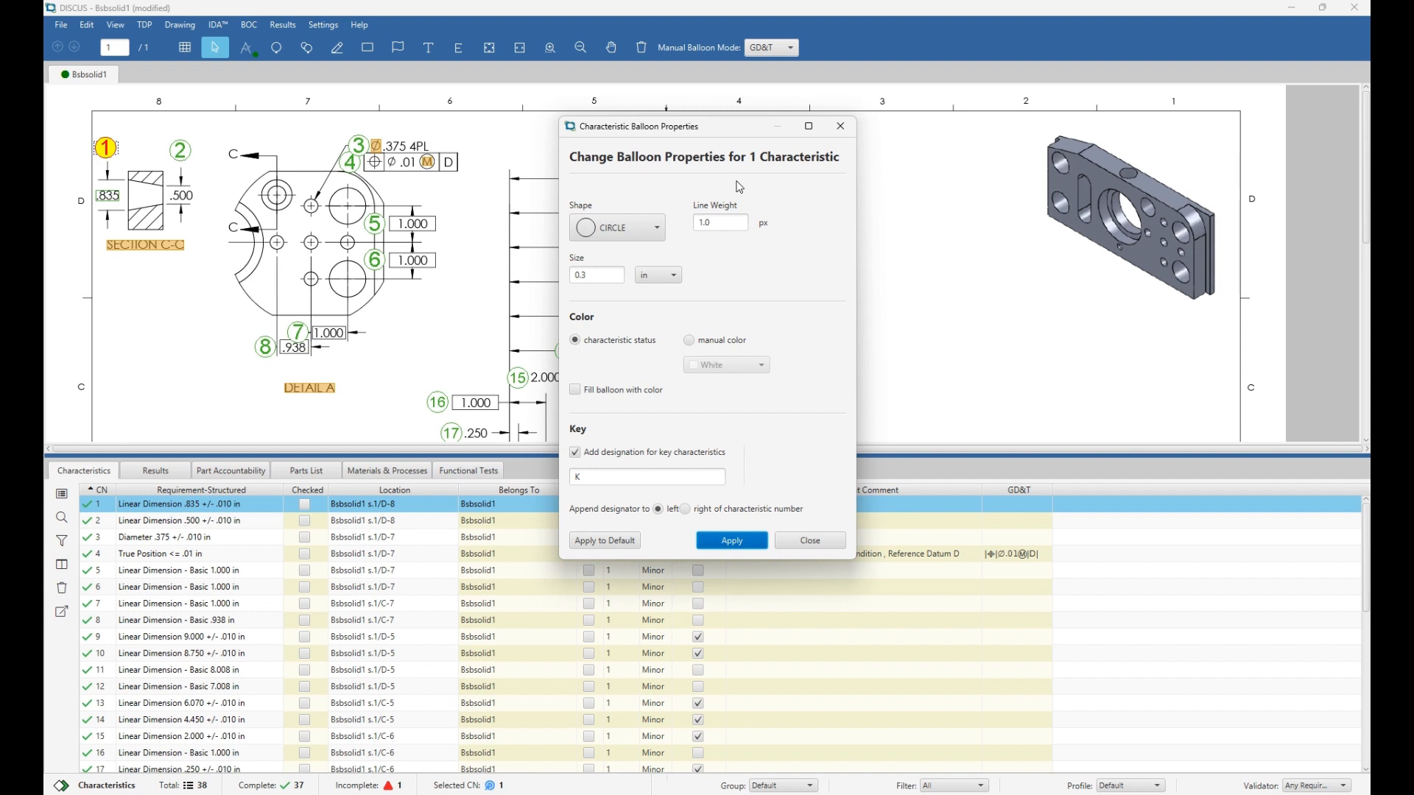
# Change balloon 1 to a cloud shape with size 0.5 and line weight 2.0, then close the dialog.
pyautogui.click(591, 222)
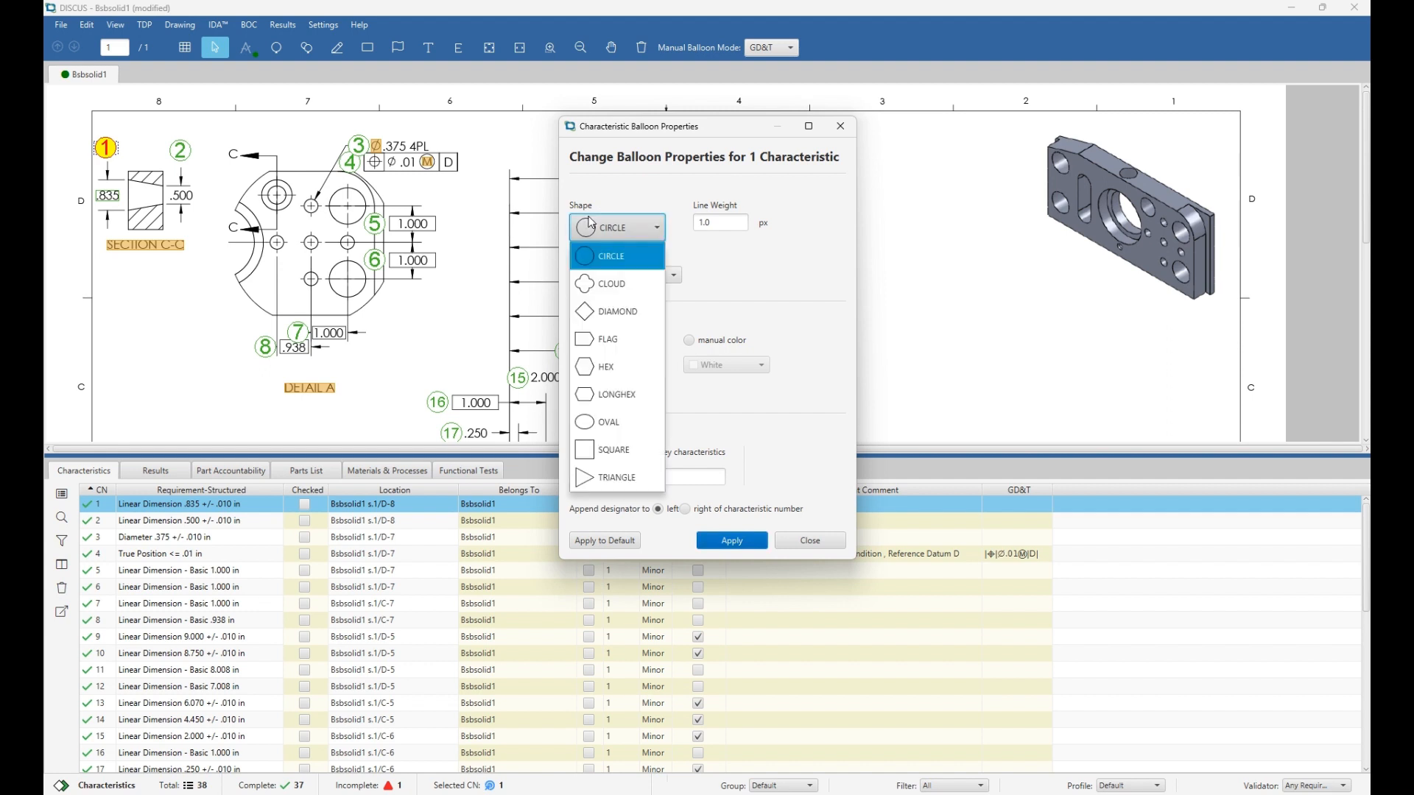
pyautogui.click(618, 278)
pyautogui.click(618, 277)
pyautogui.press('BackSpace')
pyautogui.write('5')
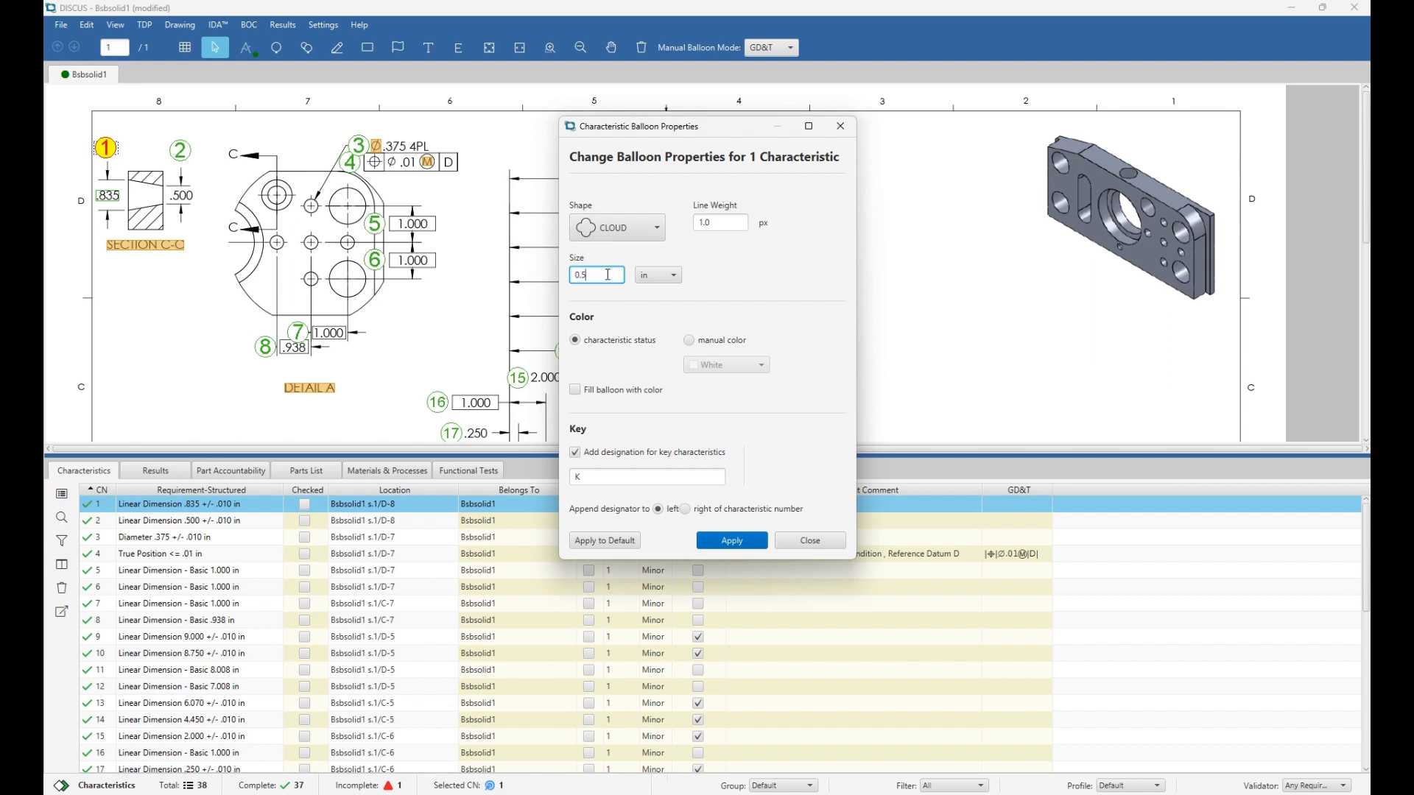
pyautogui.click(702, 223)
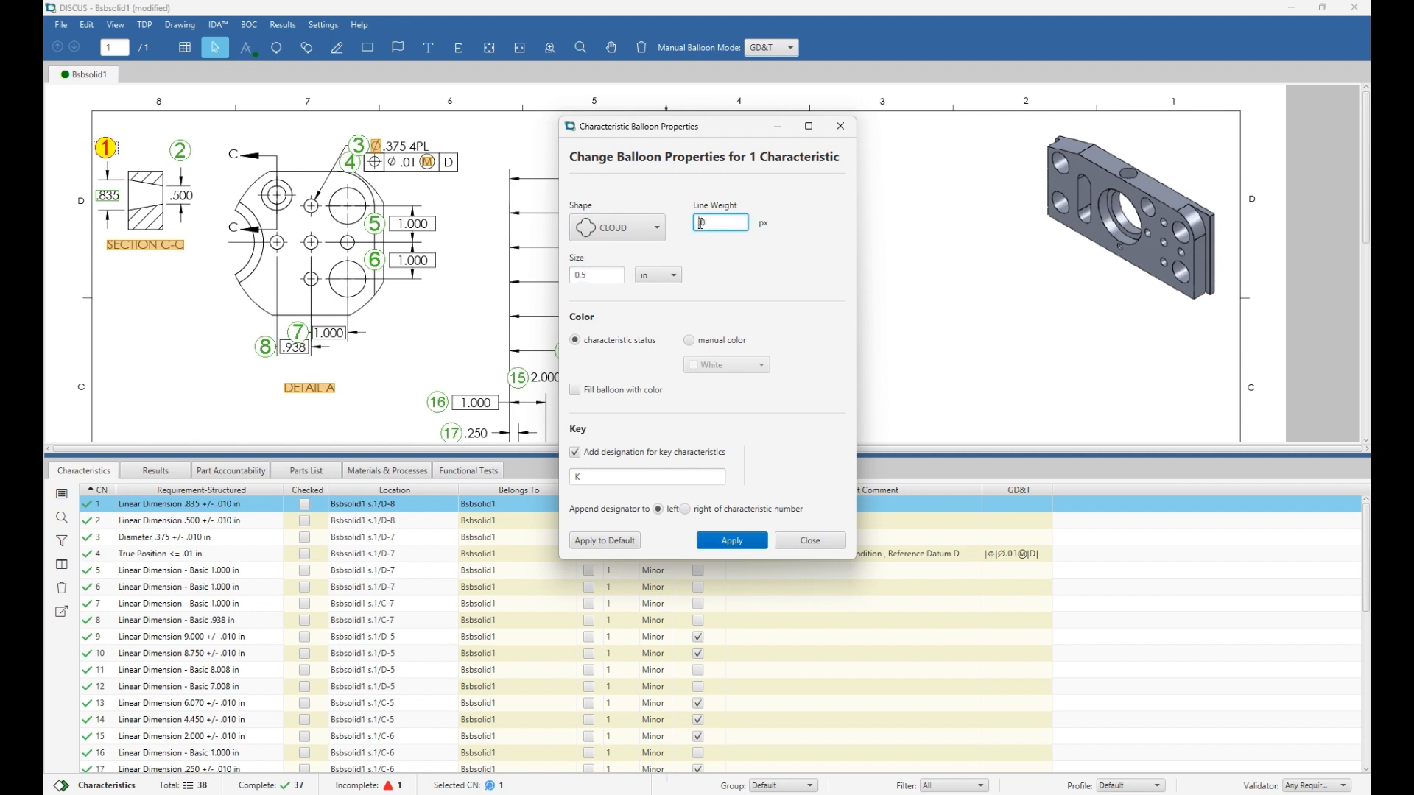
pyautogui.press('BackSpace')
pyautogui.write('2.')
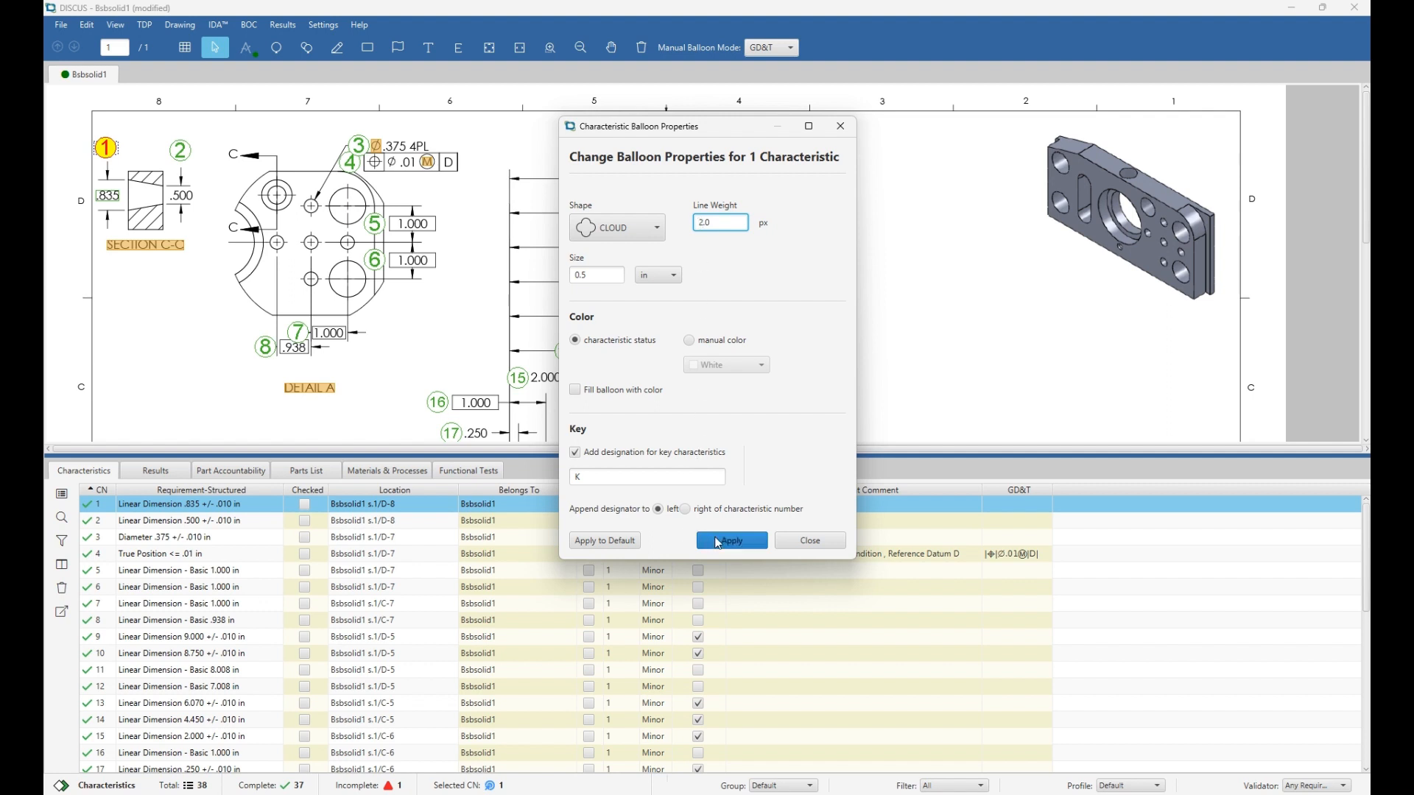
pyautogui.click(719, 542)
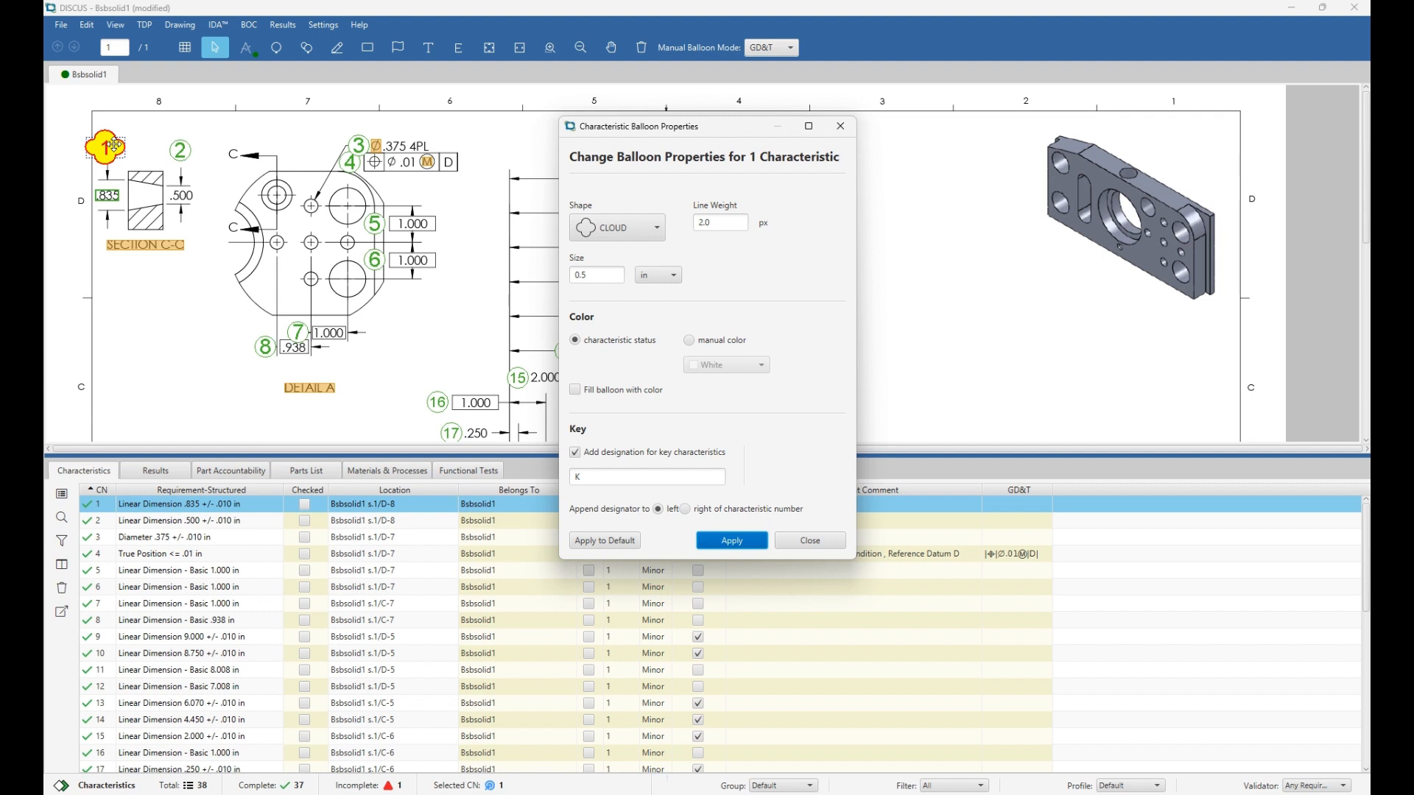
pyautogui.click(206, 135)
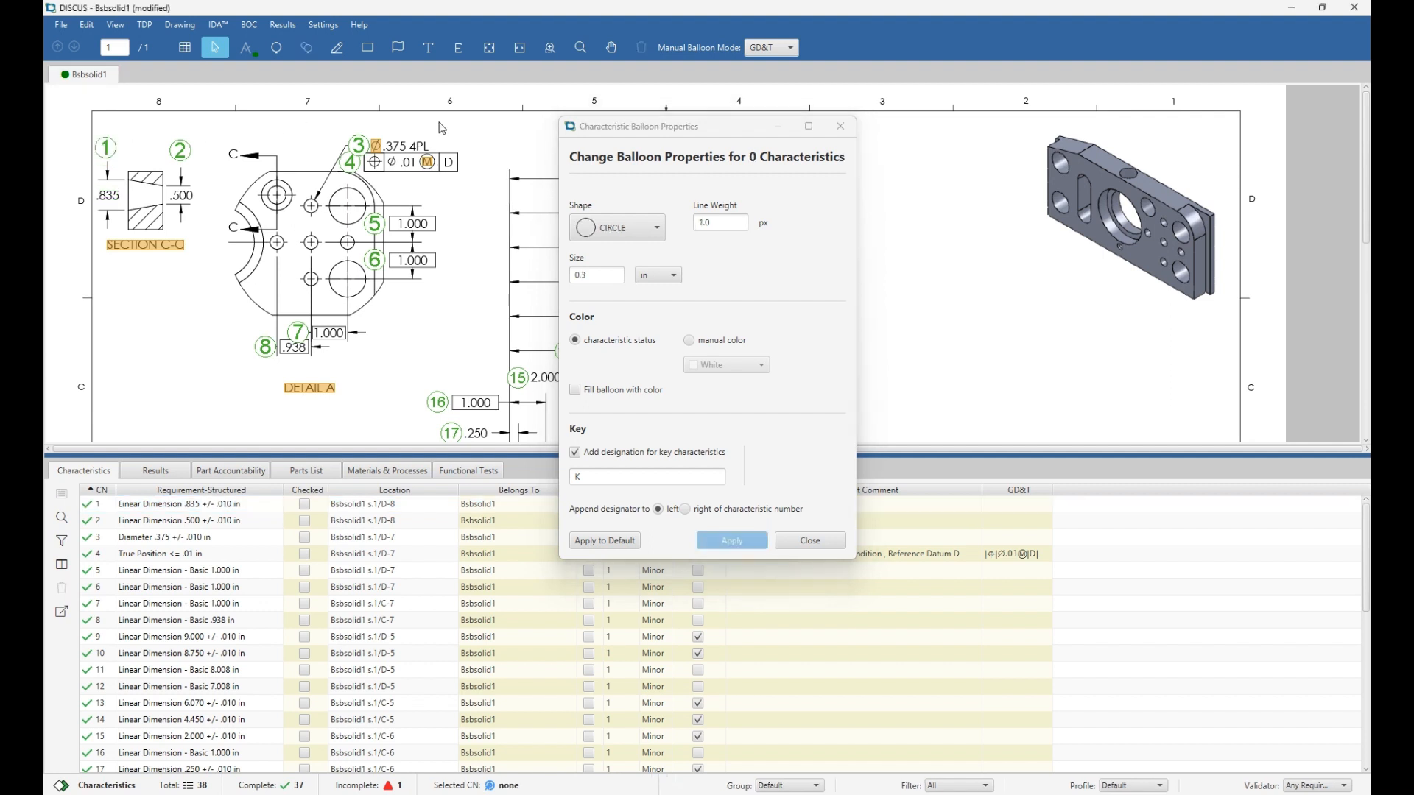
pyautogui.click(842, 130)
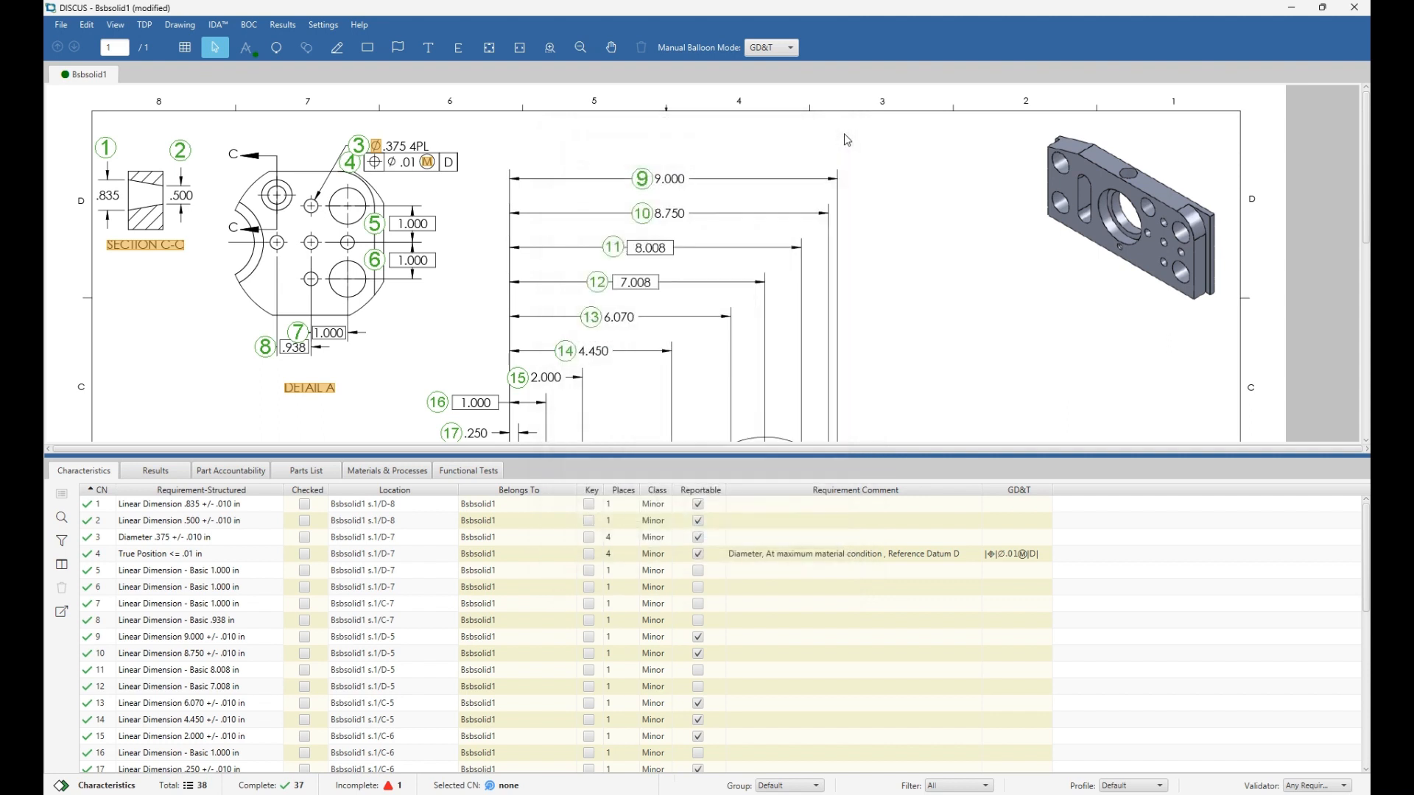
# Delete the balloons on basic dimensions 1.000, 1.000, 1.000, .938, 8.008 and 7.008.
pyautogui.click(374, 225)
pyautogui.press('Delete')
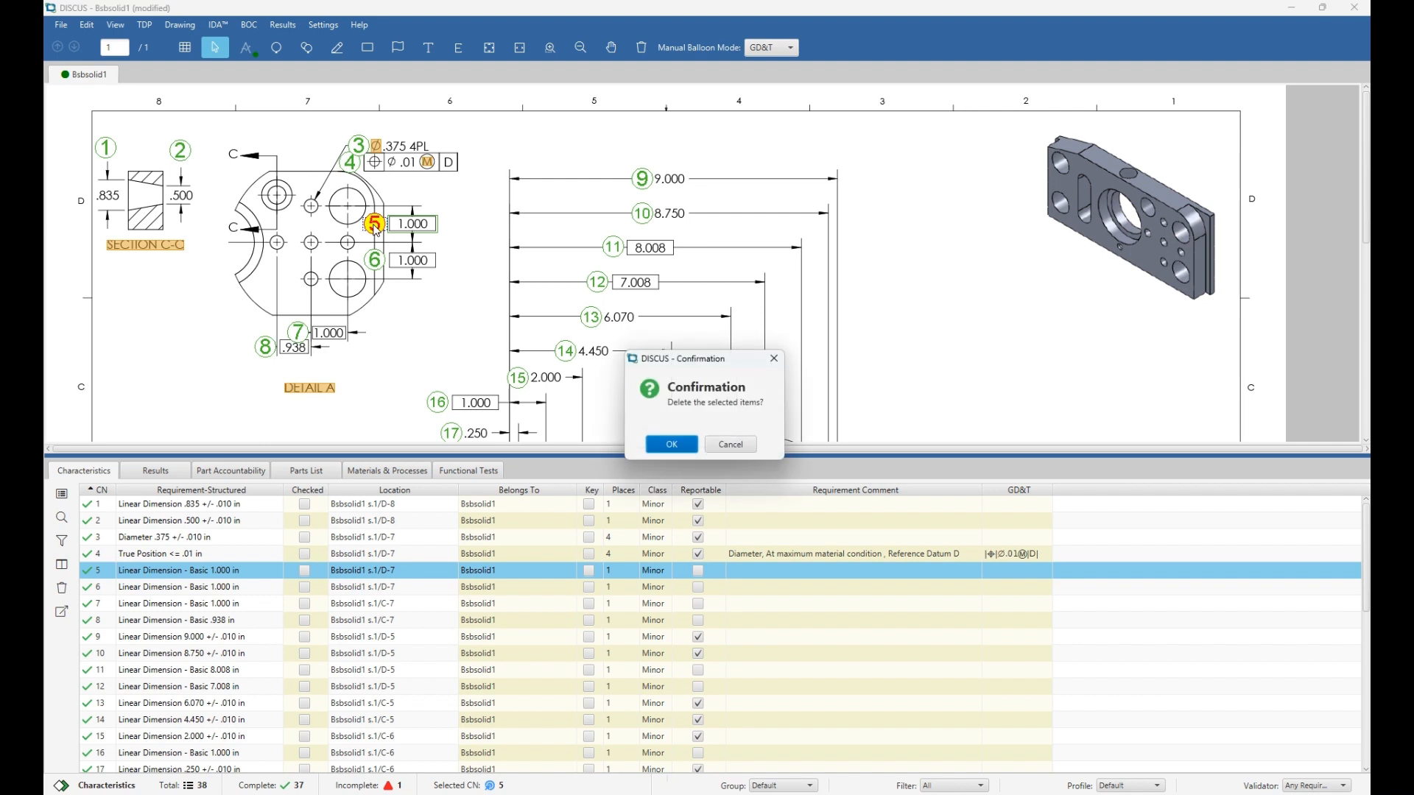
pyautogui.press('Return')
pyautogui.moveTo(386, 234); pyautogui.dragTo(253, 366)
pyautogui.press('Delete')
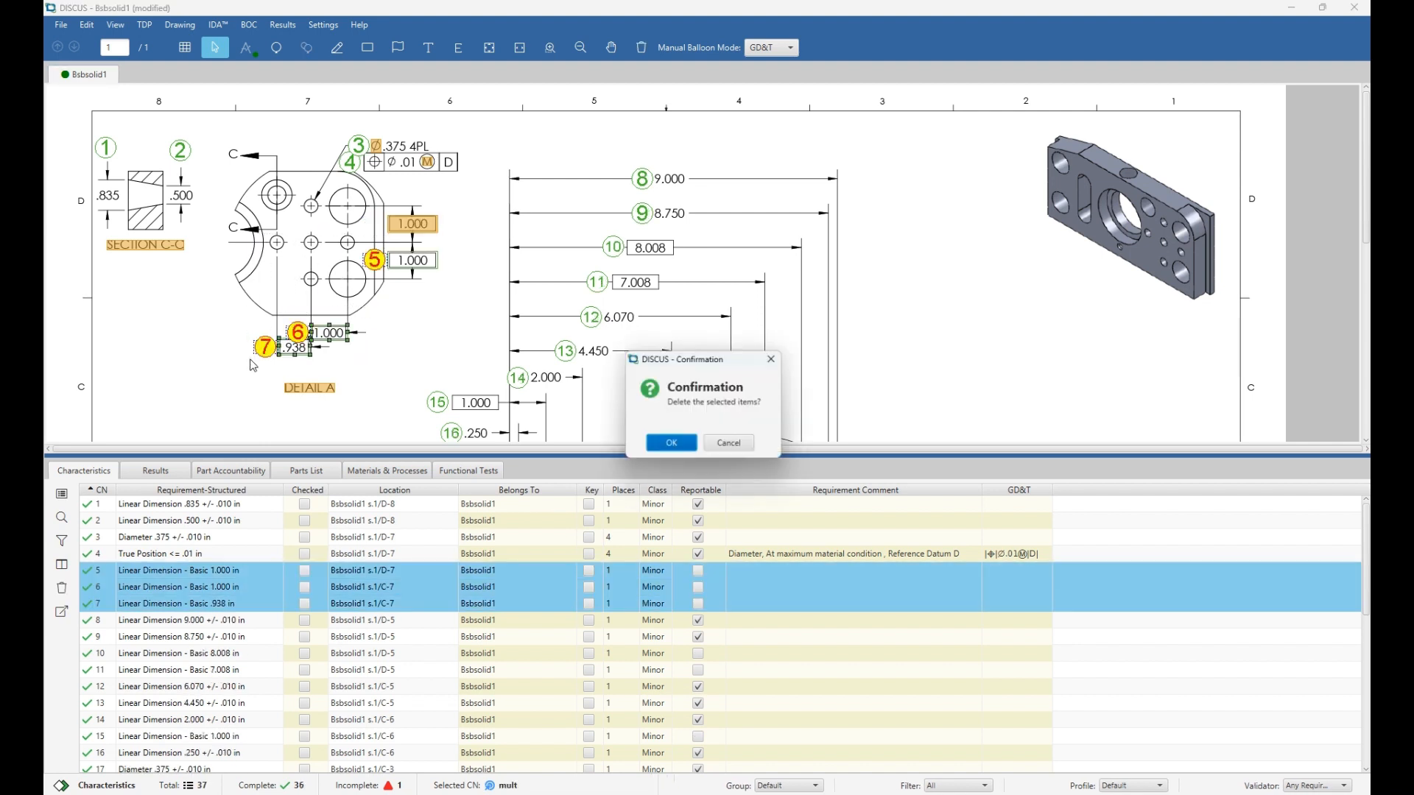
pyautogui.press('Return')
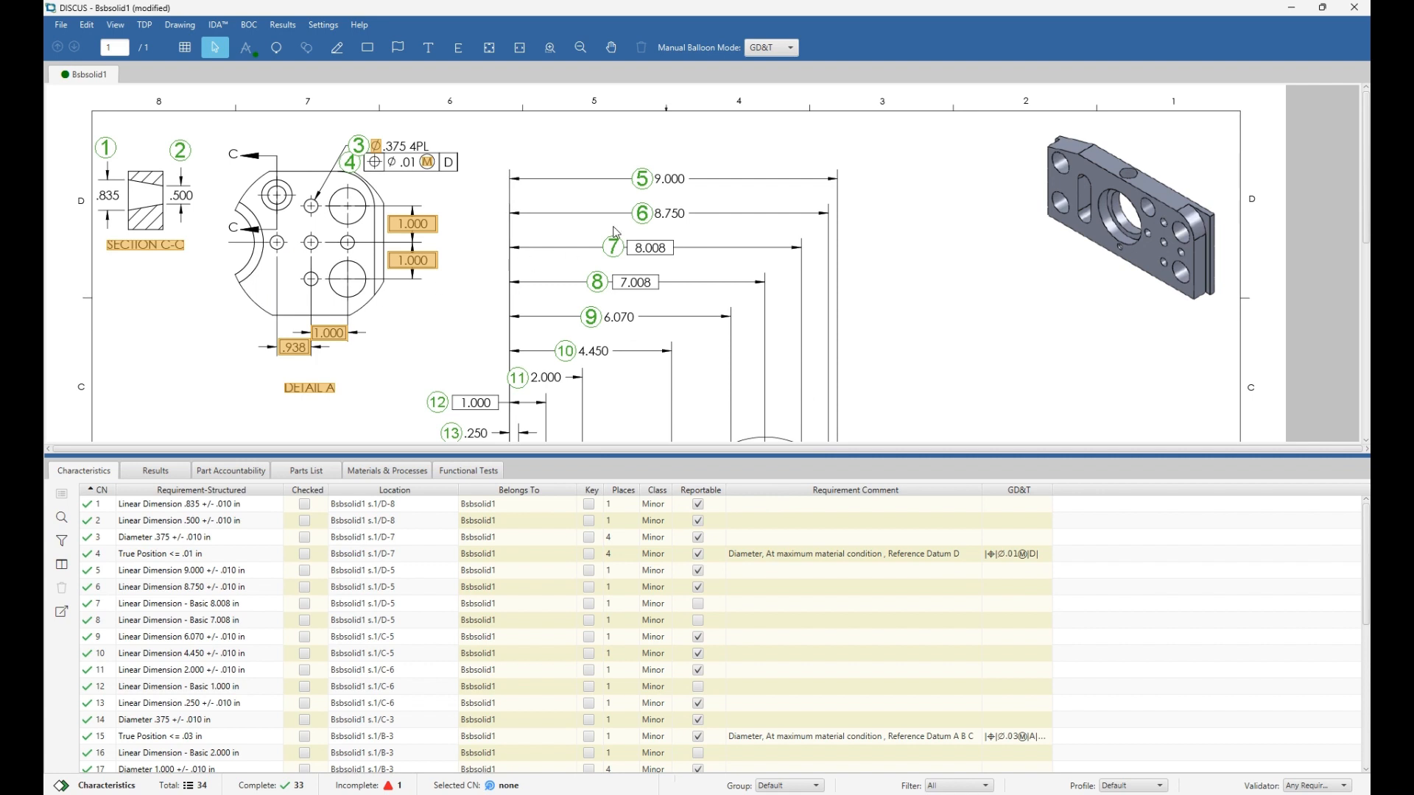
pyautogui.moveTo(572, 235); pyautogui.dragTo(636, 304)
pyautogui.press('Delete')
pyautogui.press('Return')
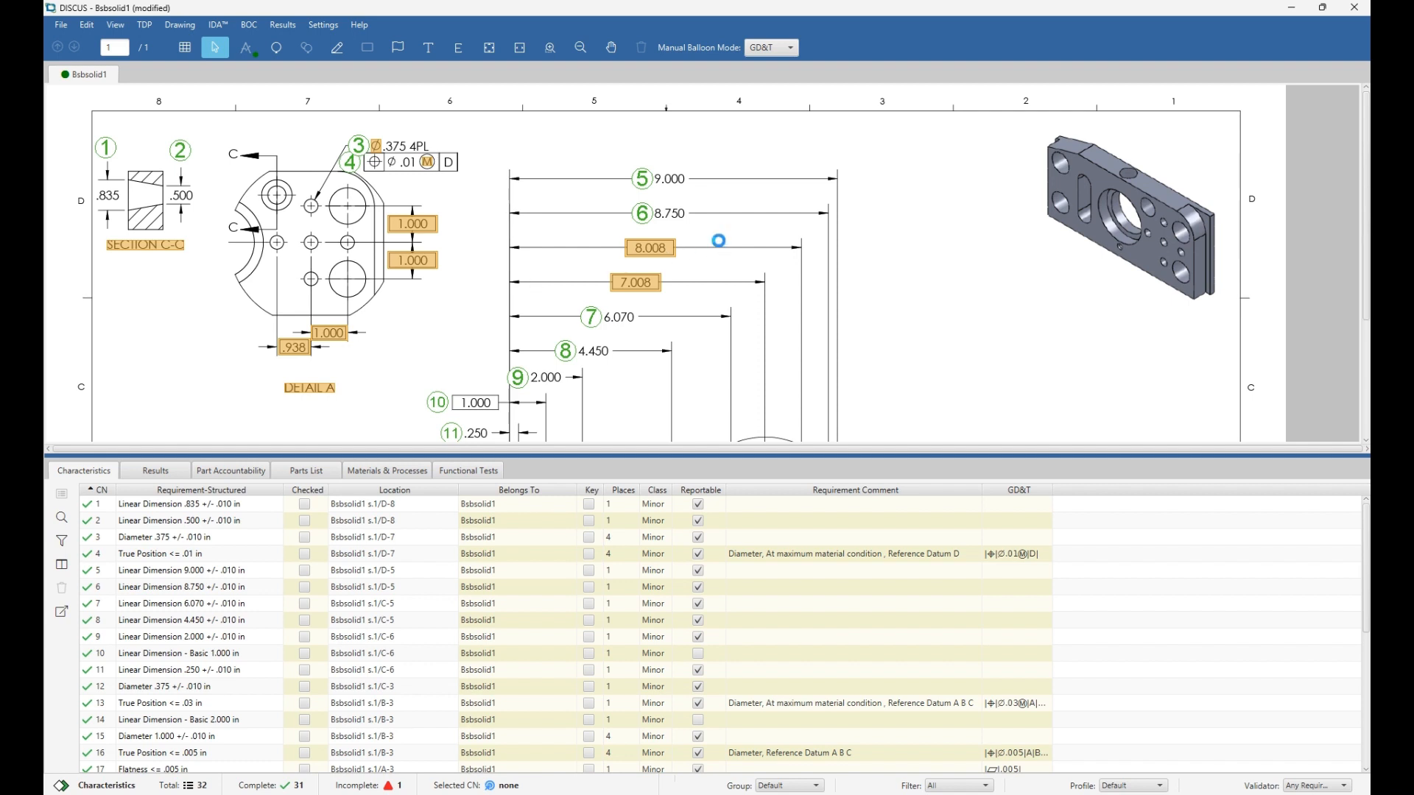
pyautogui.scroll(-5, 722, 247)
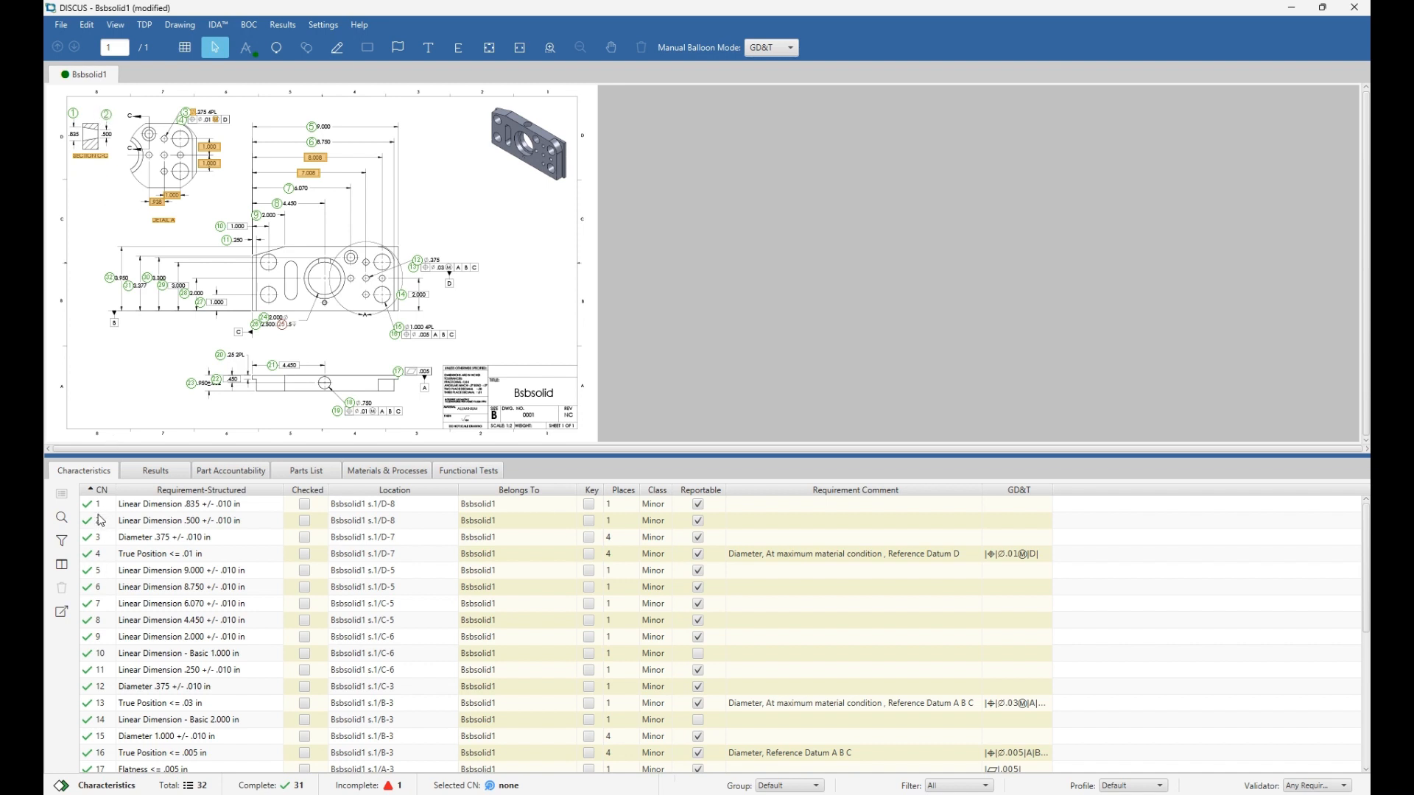
pyautogui.moveTo(102, 522); pyautogui.dragTo(109, 514)
pyautogui.scroll(2, 88, 114)
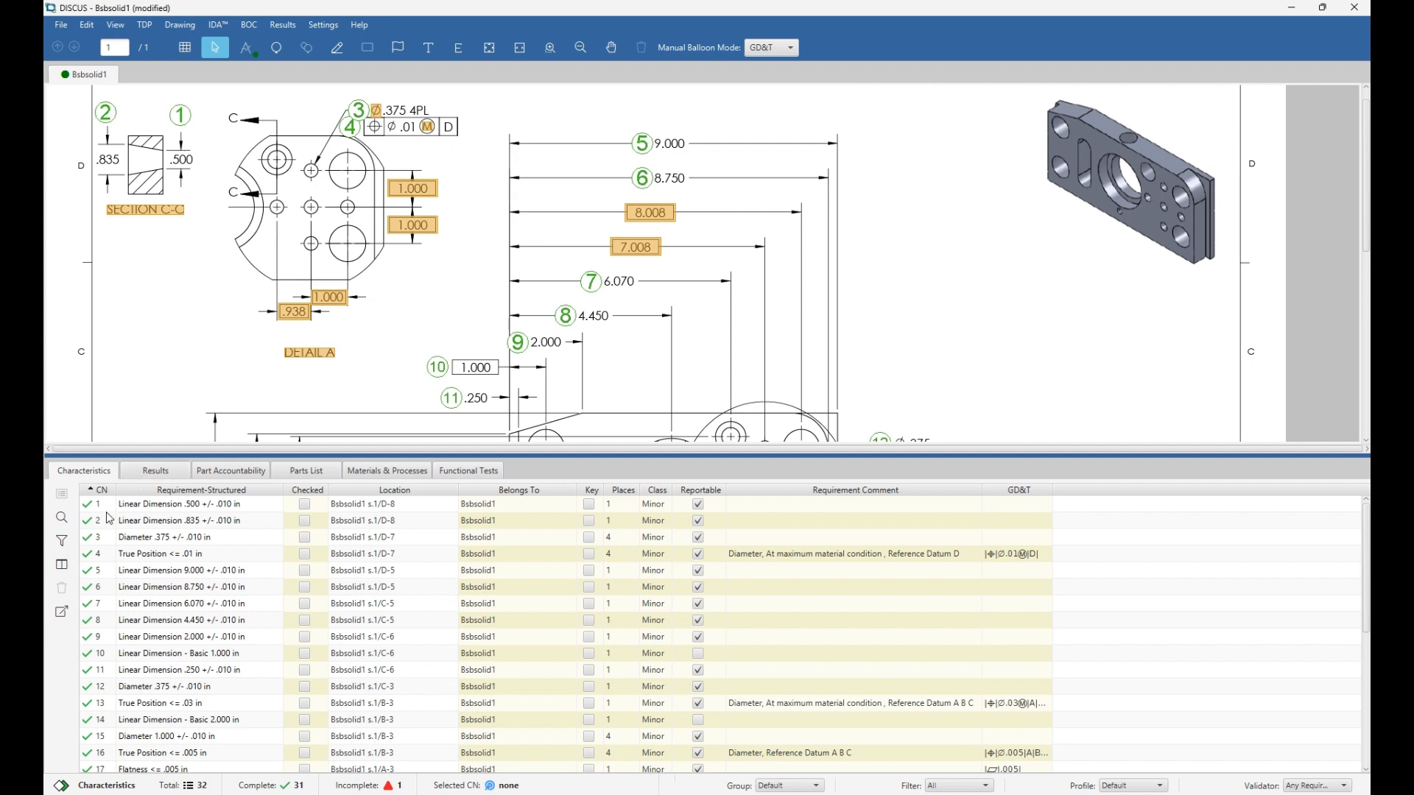
pyautogui.moveTo(107, 521); pyautogui.dragTo(108, 508)
pyautogui.scroll(-3, 372, 323)
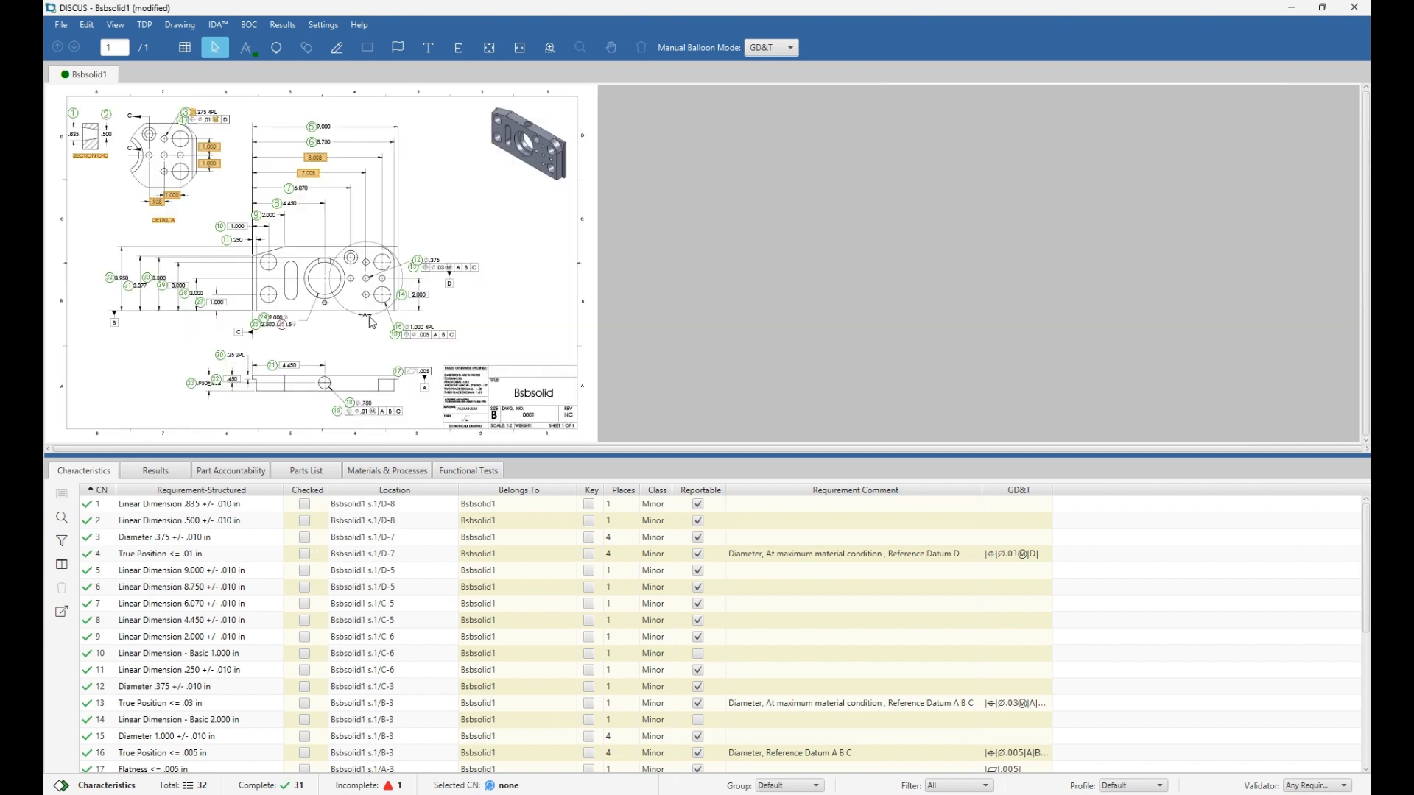
pyautogui.scroll(5, 287, 344)
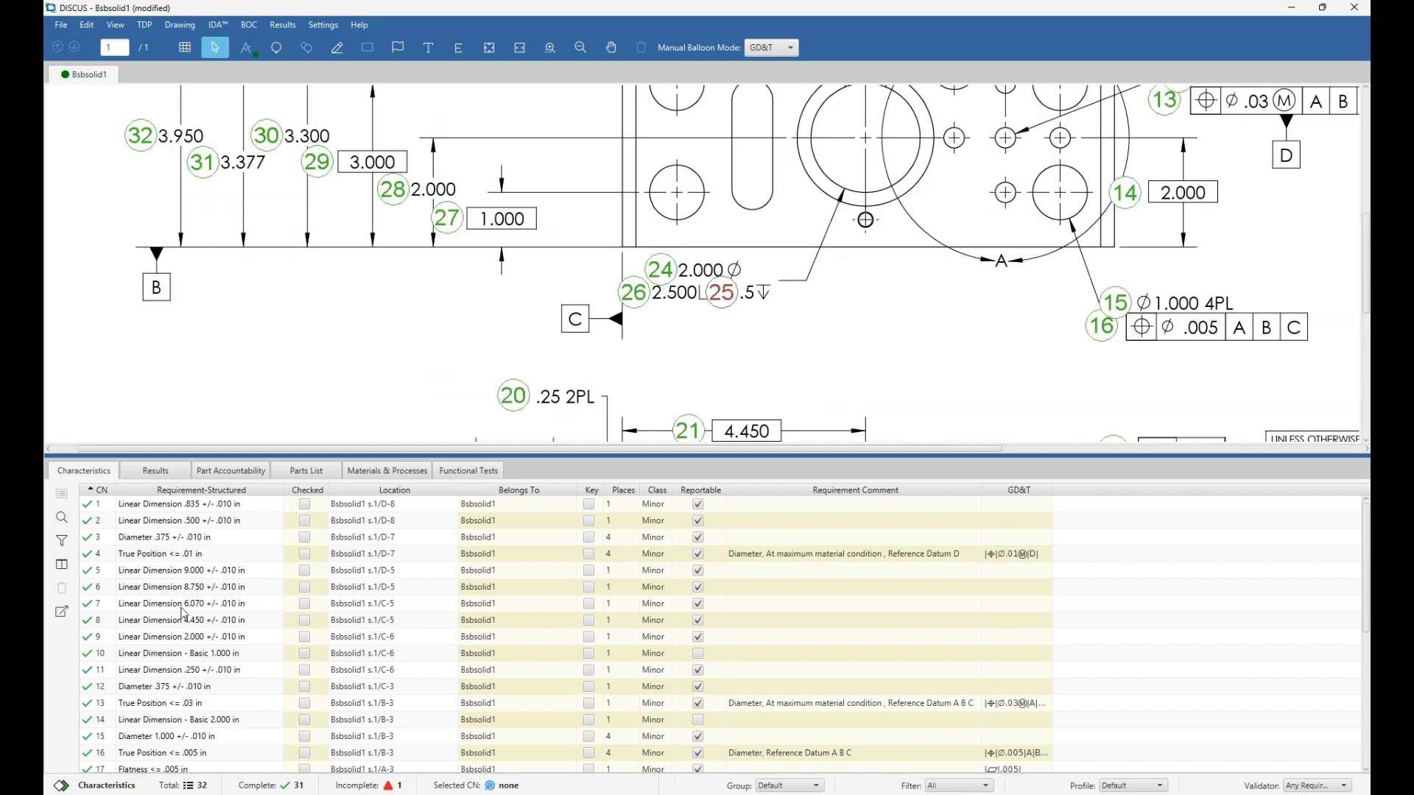
pyautogui.scroll(-5, 184, 612)
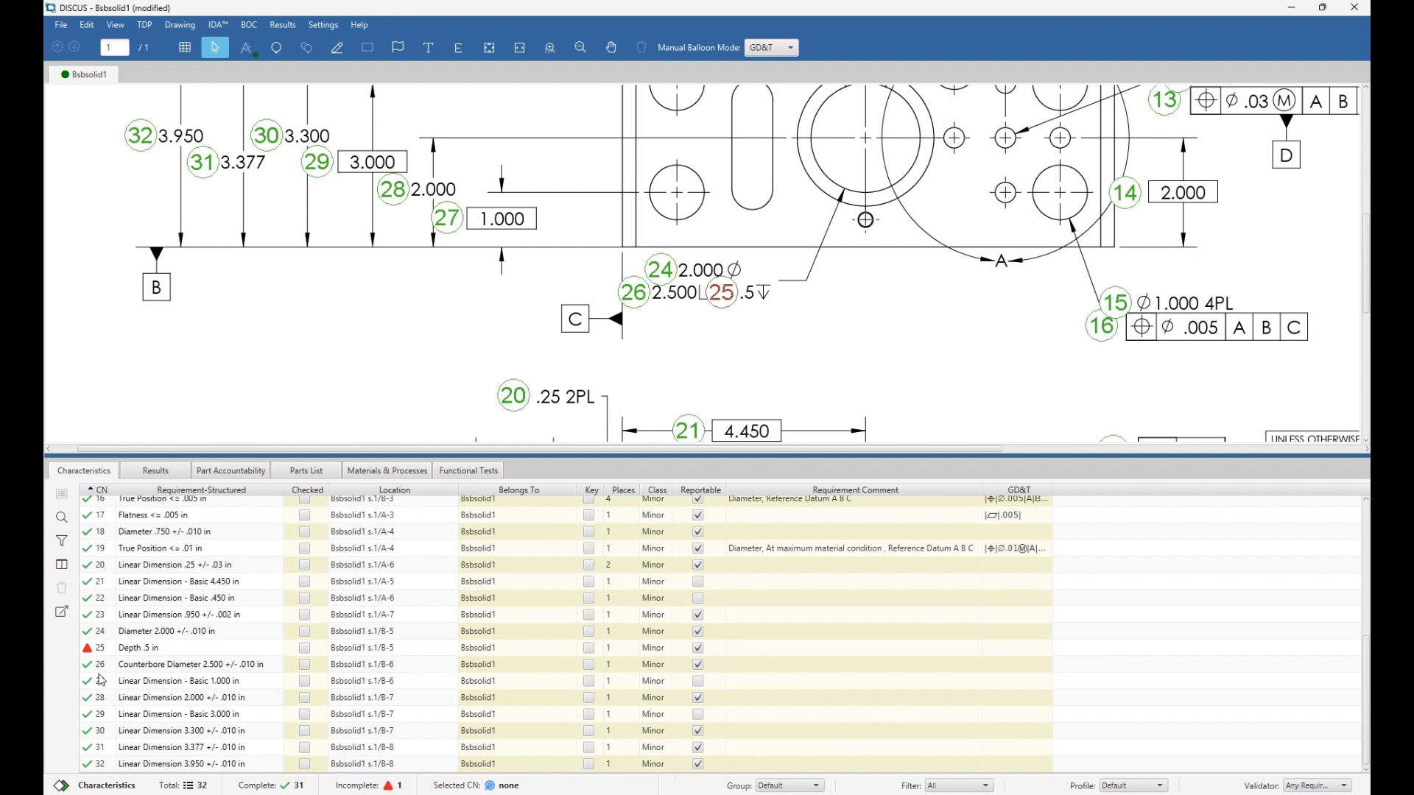
pyautogui.doubleClick(102, 565)
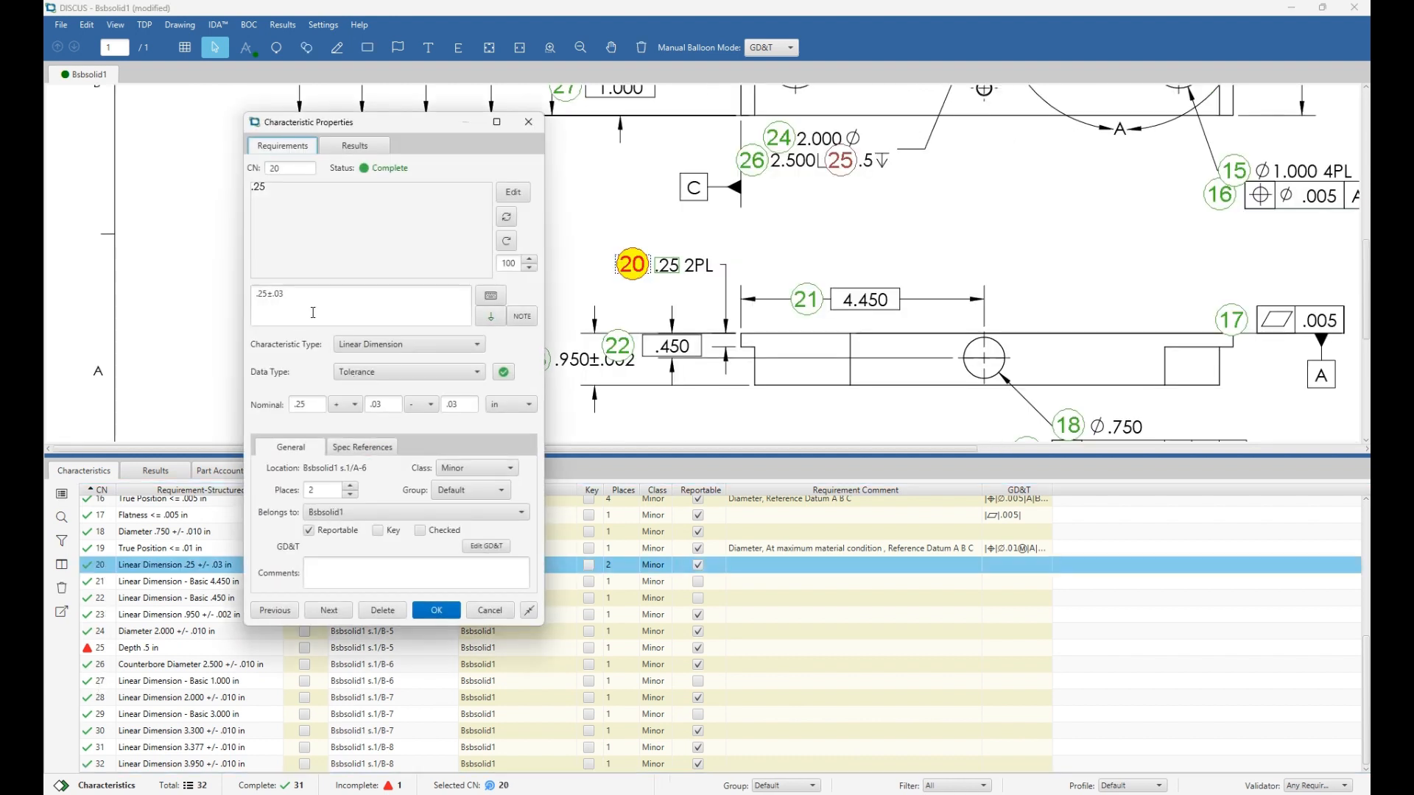
pyautogui.click(299, 171)
pyautogui.press('Tab')
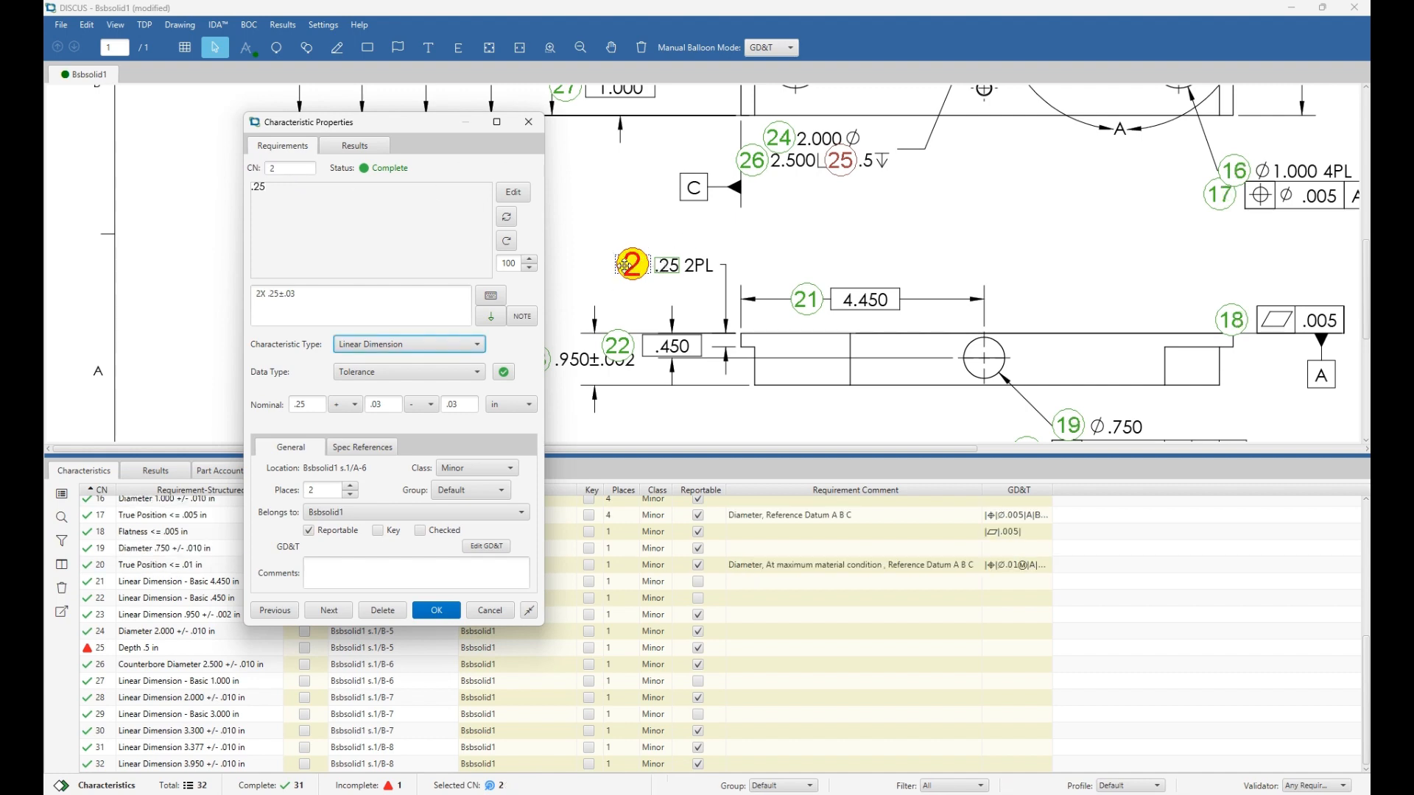
pyautogui.scroll(-5, 602, 227)
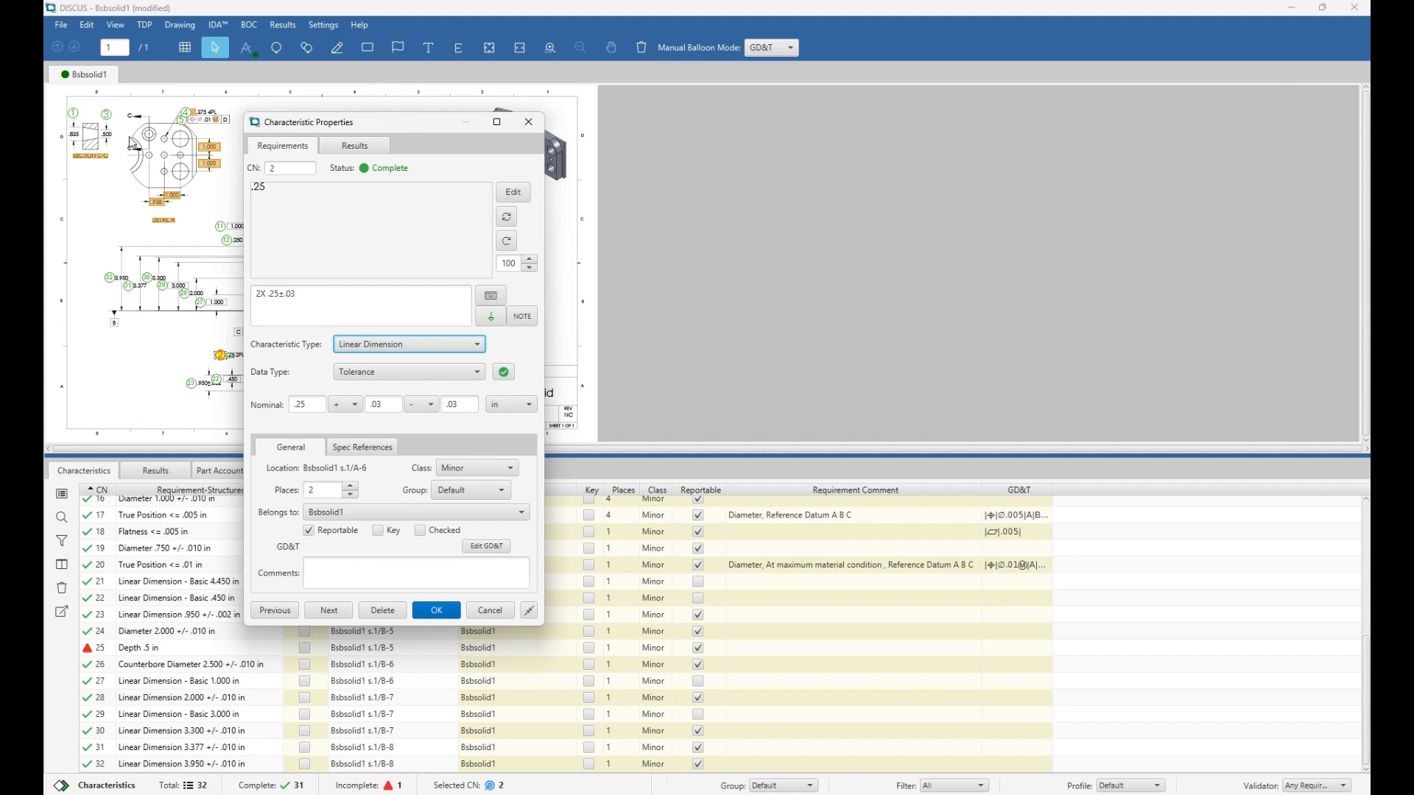
pyautogui.scroll(3, 111, 109)
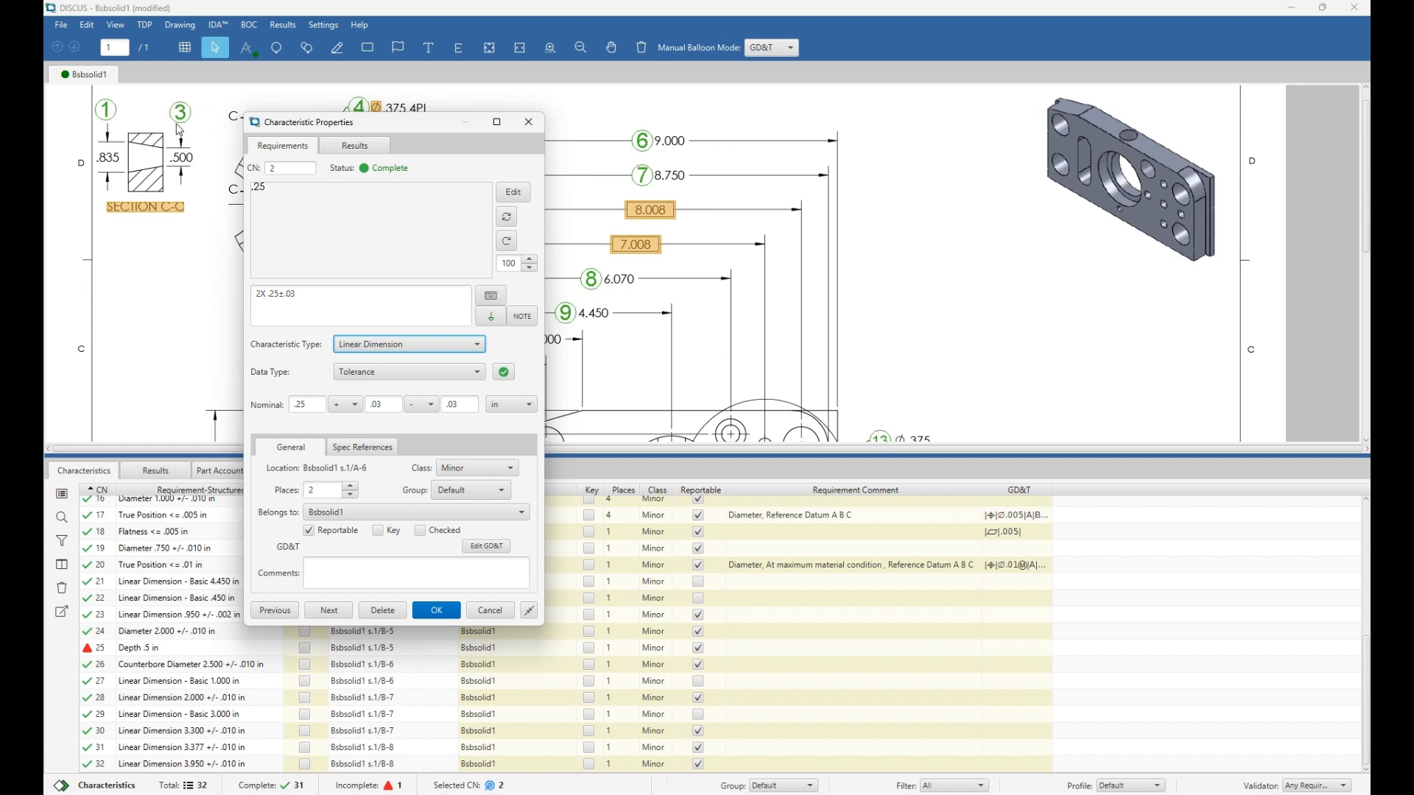
pyautogui.click(291, 169)
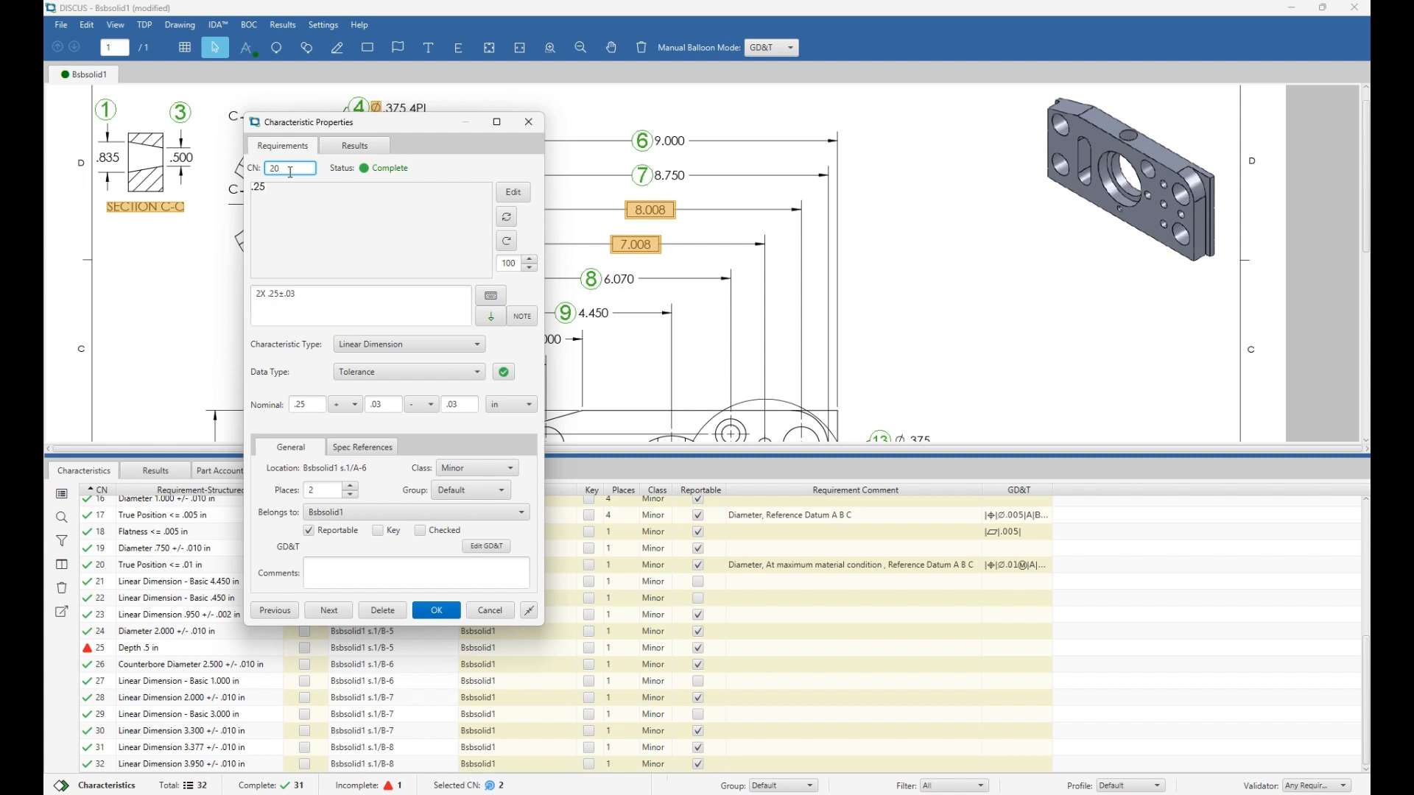
pyautogui.write('0')
pyautogui.press('Return')
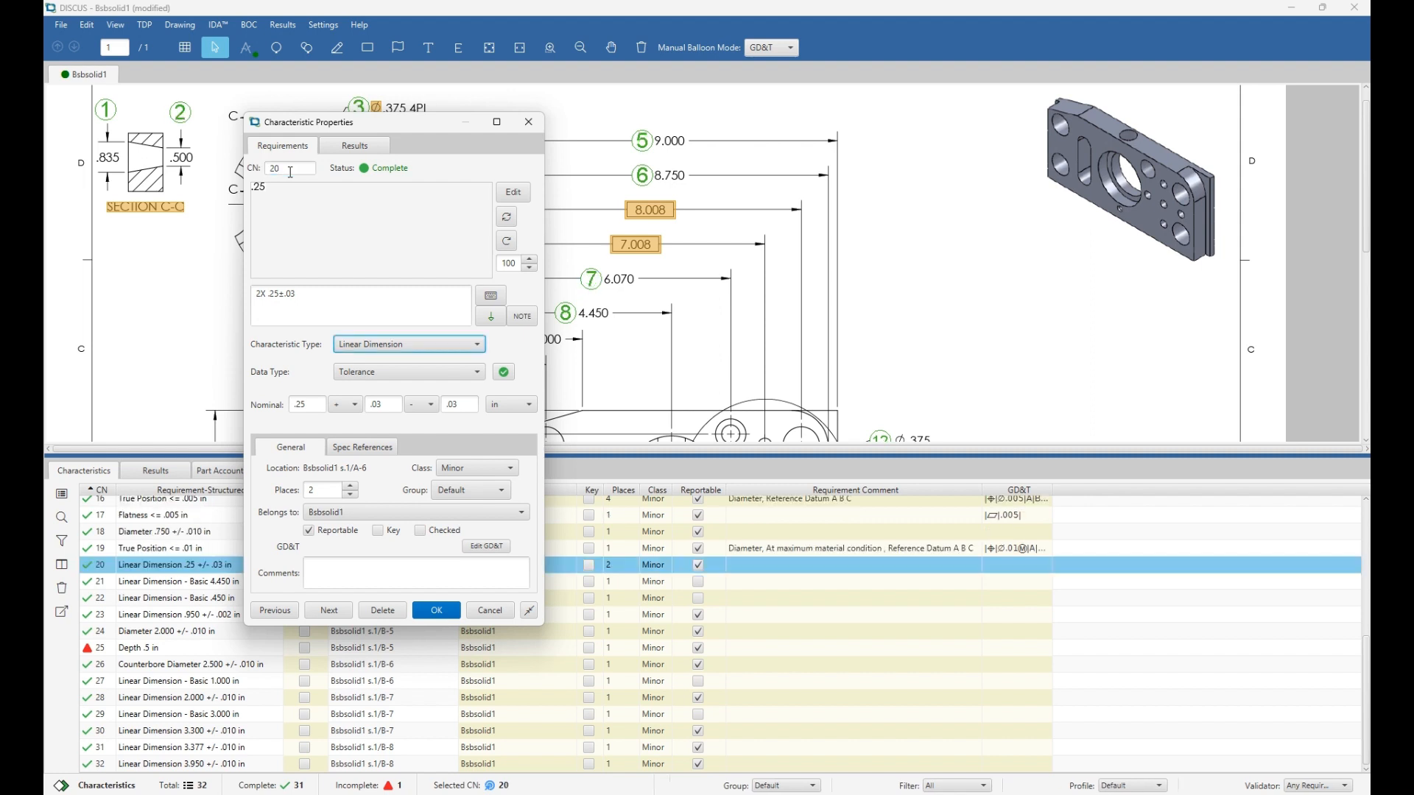
pyautogui.click(446, 615)
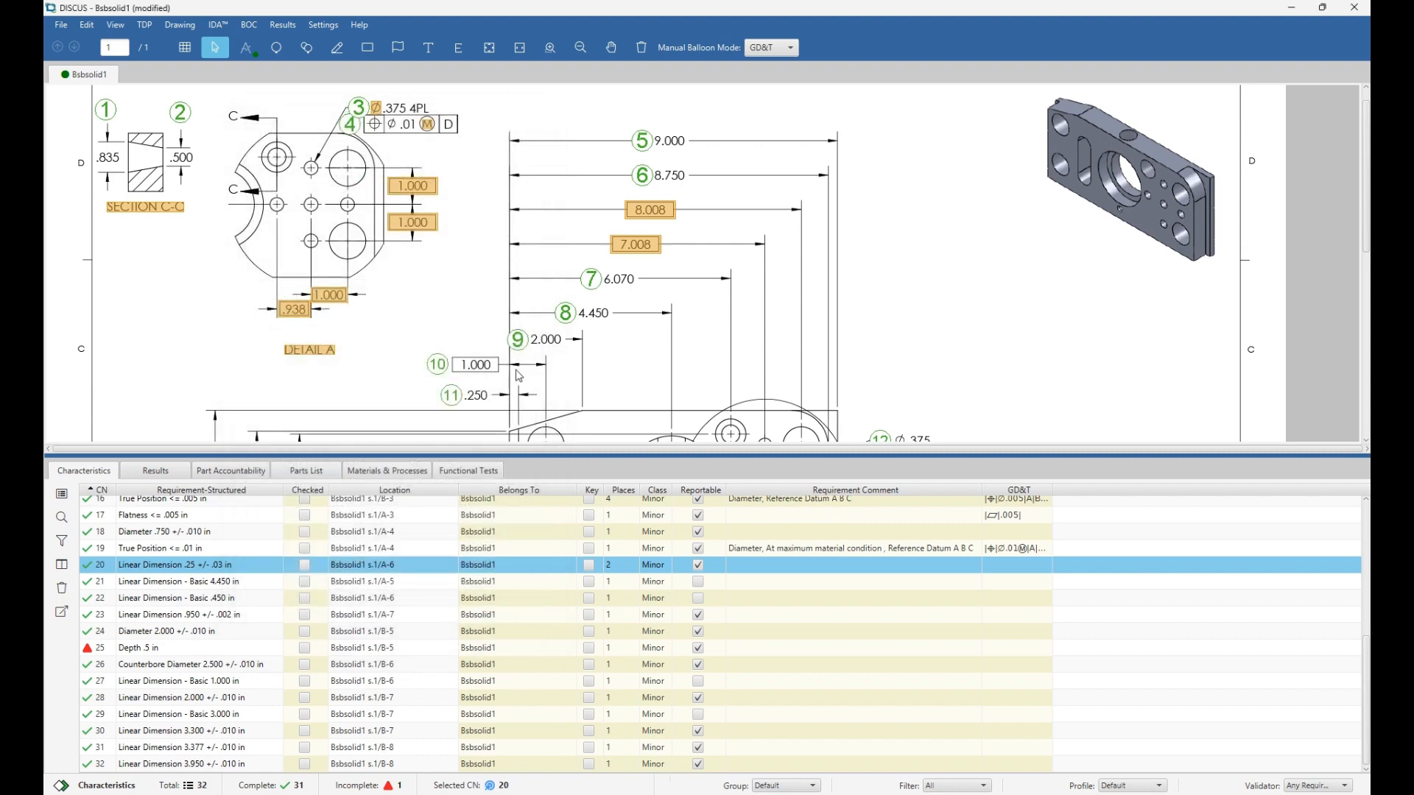
pyautogui.scroll(-3, 552, 279)
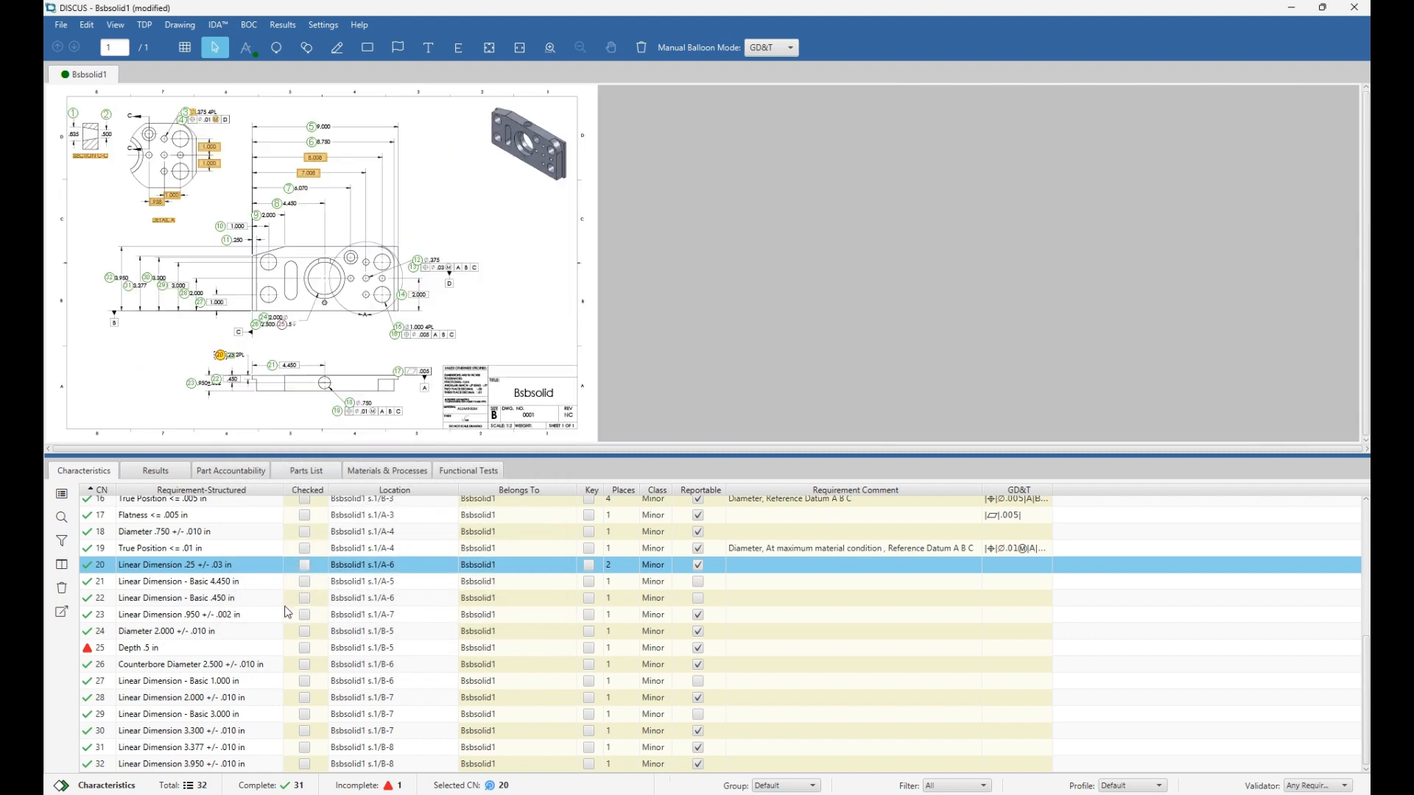
# Show the Results table listing all 32 characteristics with empty result fields.
pyautogui.scroll(5, 278, 618)
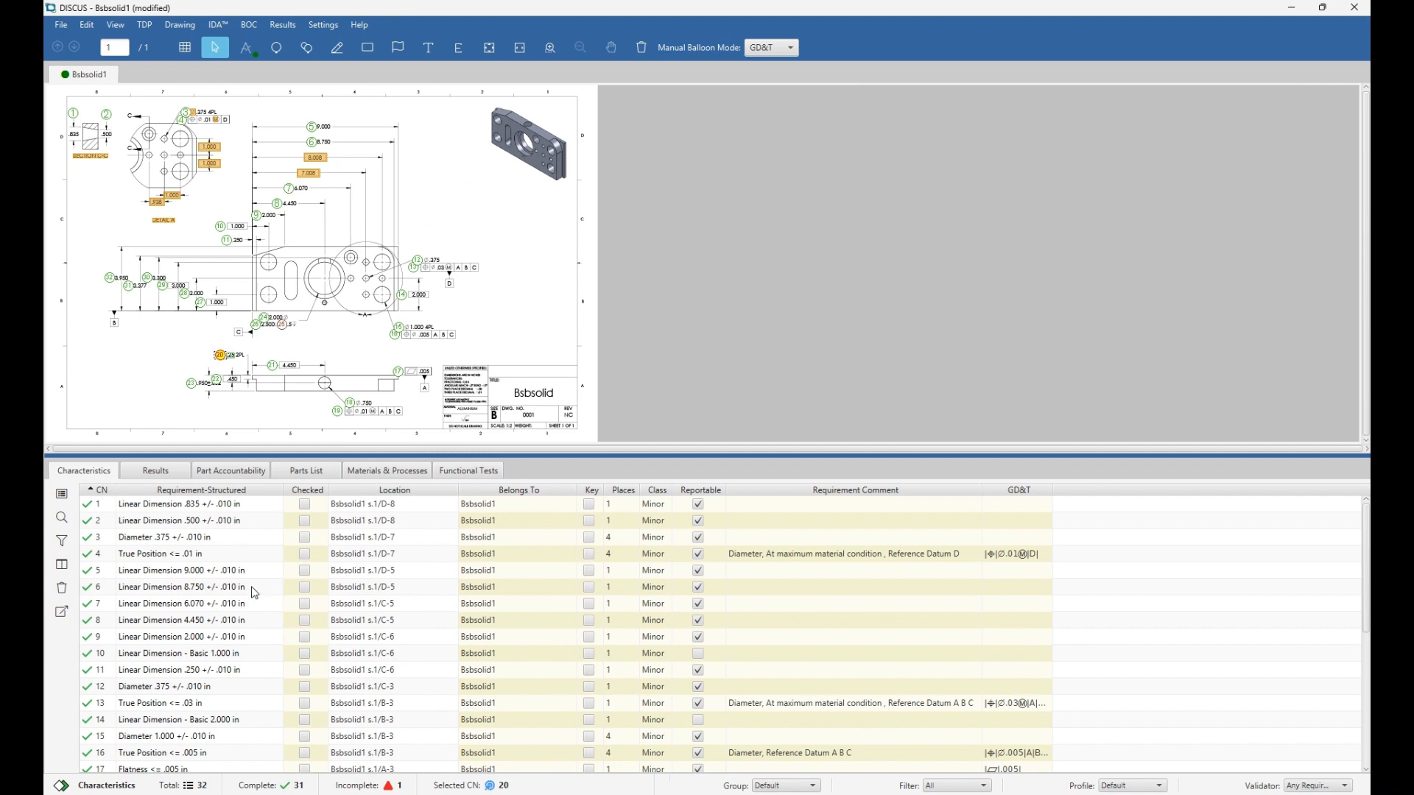
pyautogui.click(172, 476)
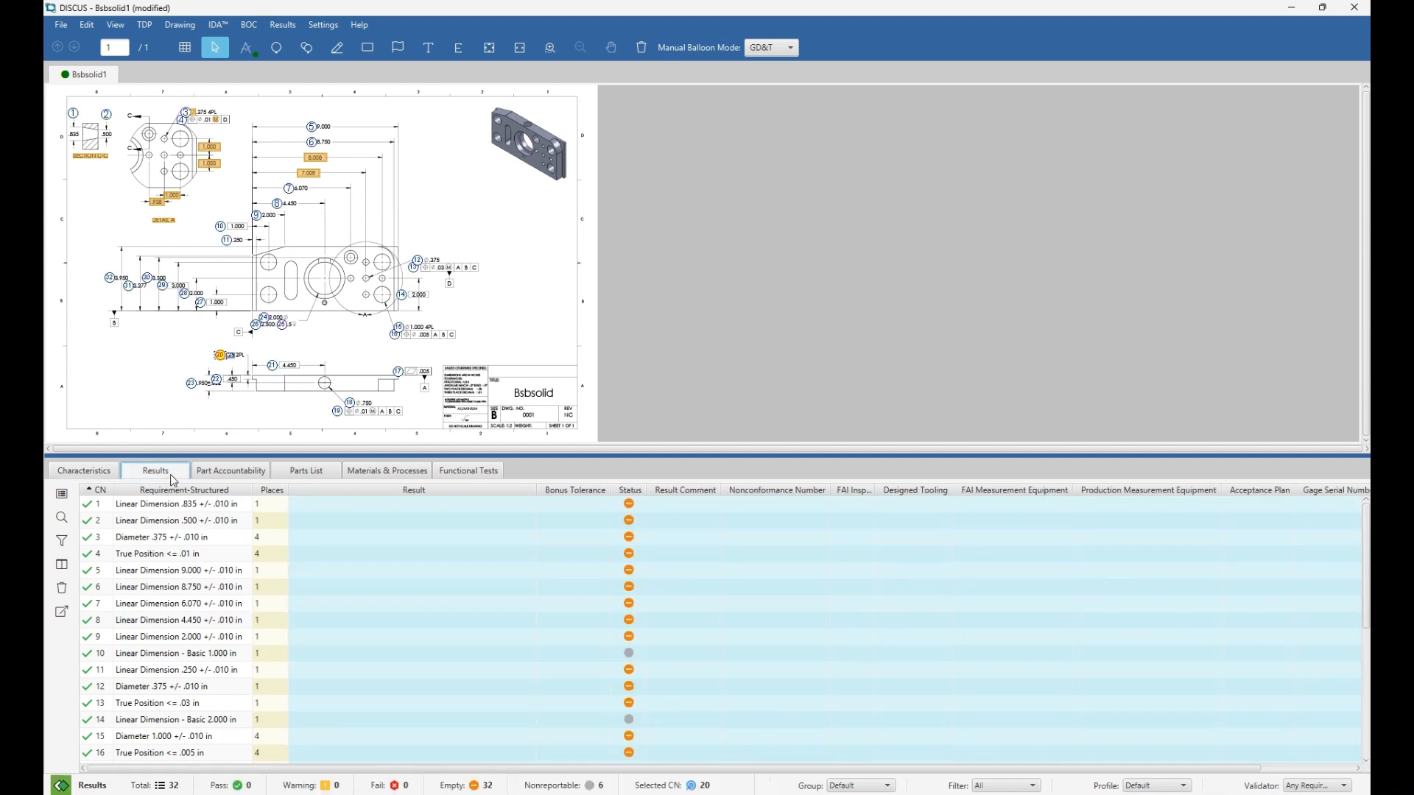
# Enter results .835, .510, 5 and .00001 for characteristics 1–4.
pyautogui.click(353, 508)
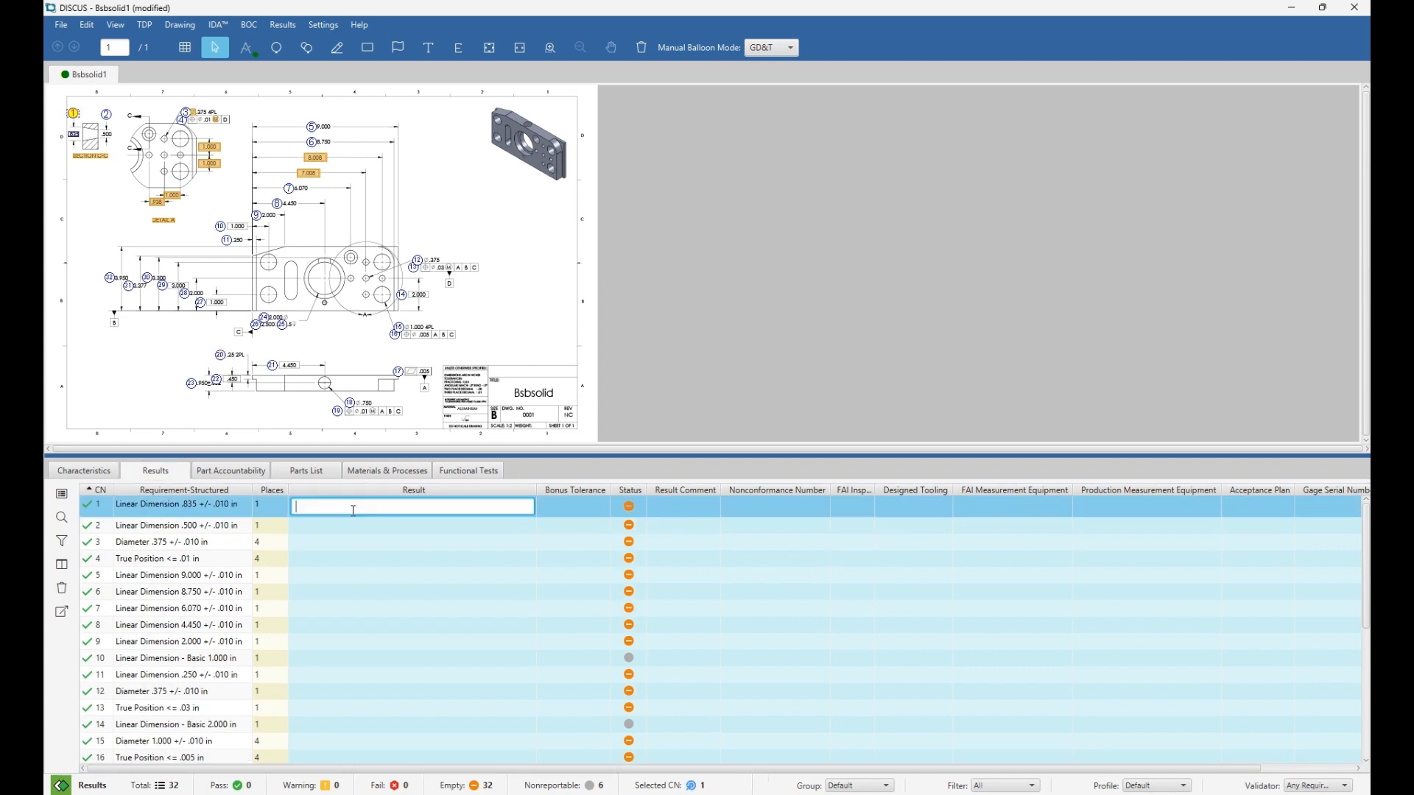
pyautogui.write('.835')
pyautogui.press('Return')
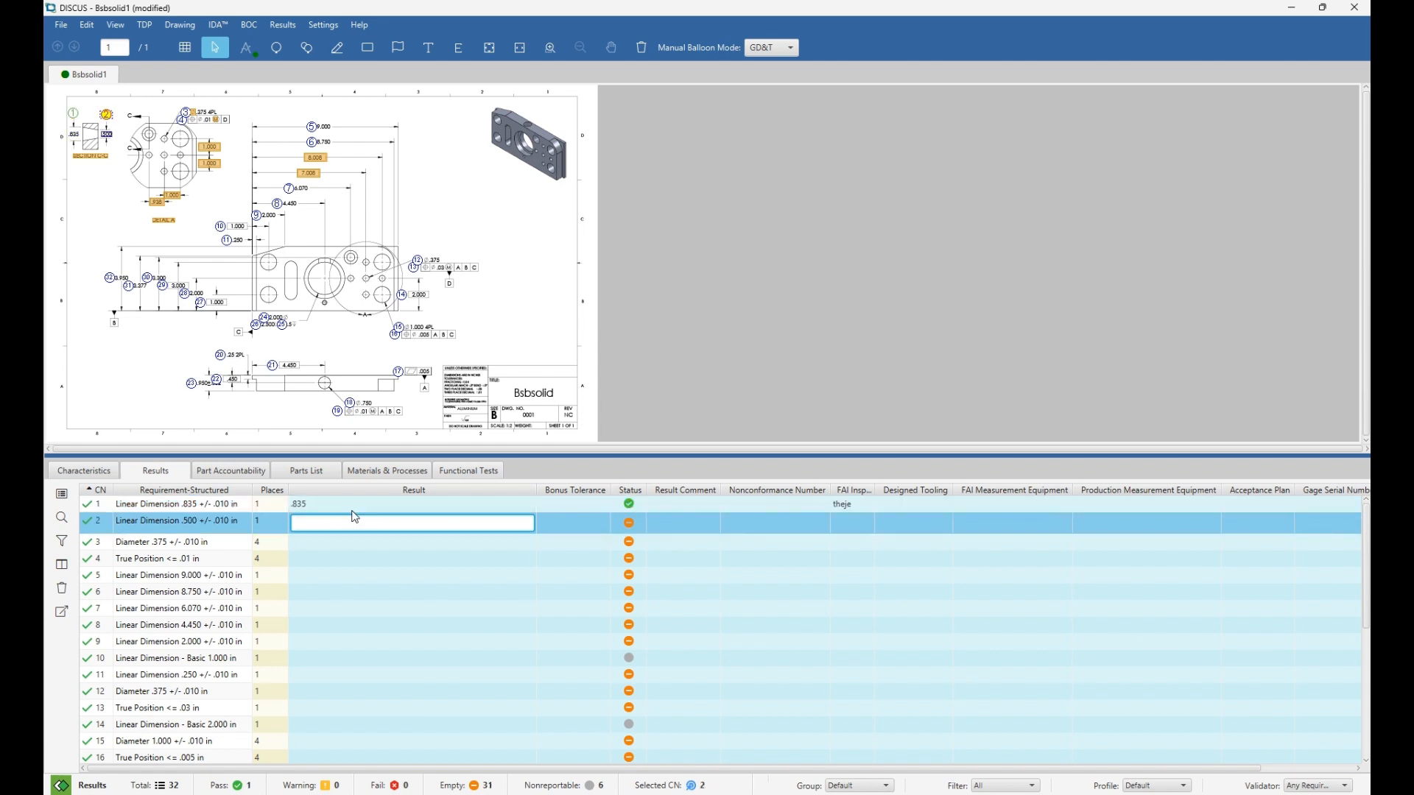
pyautogui.write('.510')
pyautogui.press('Return')
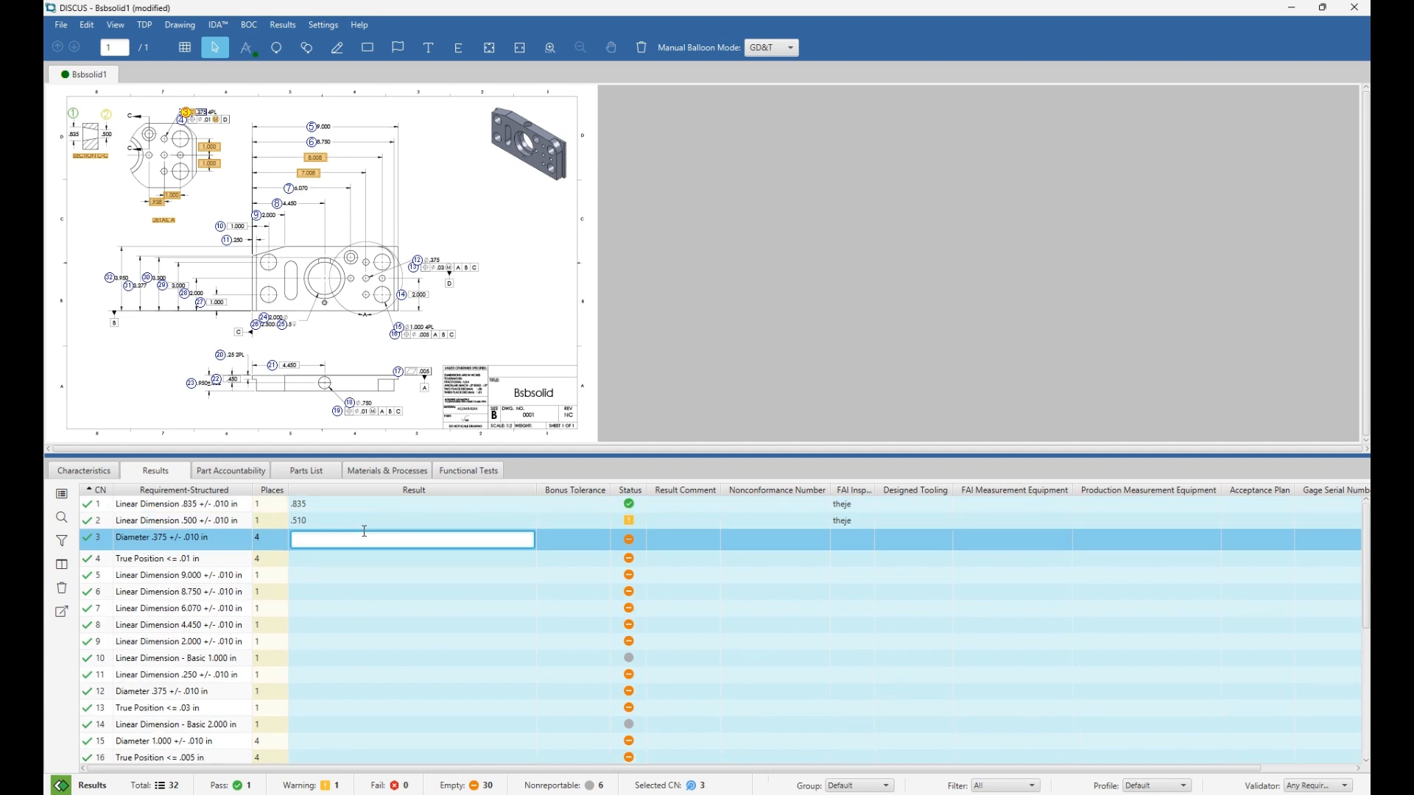
pyautogui.write('5')
pyautogui.press('Return')
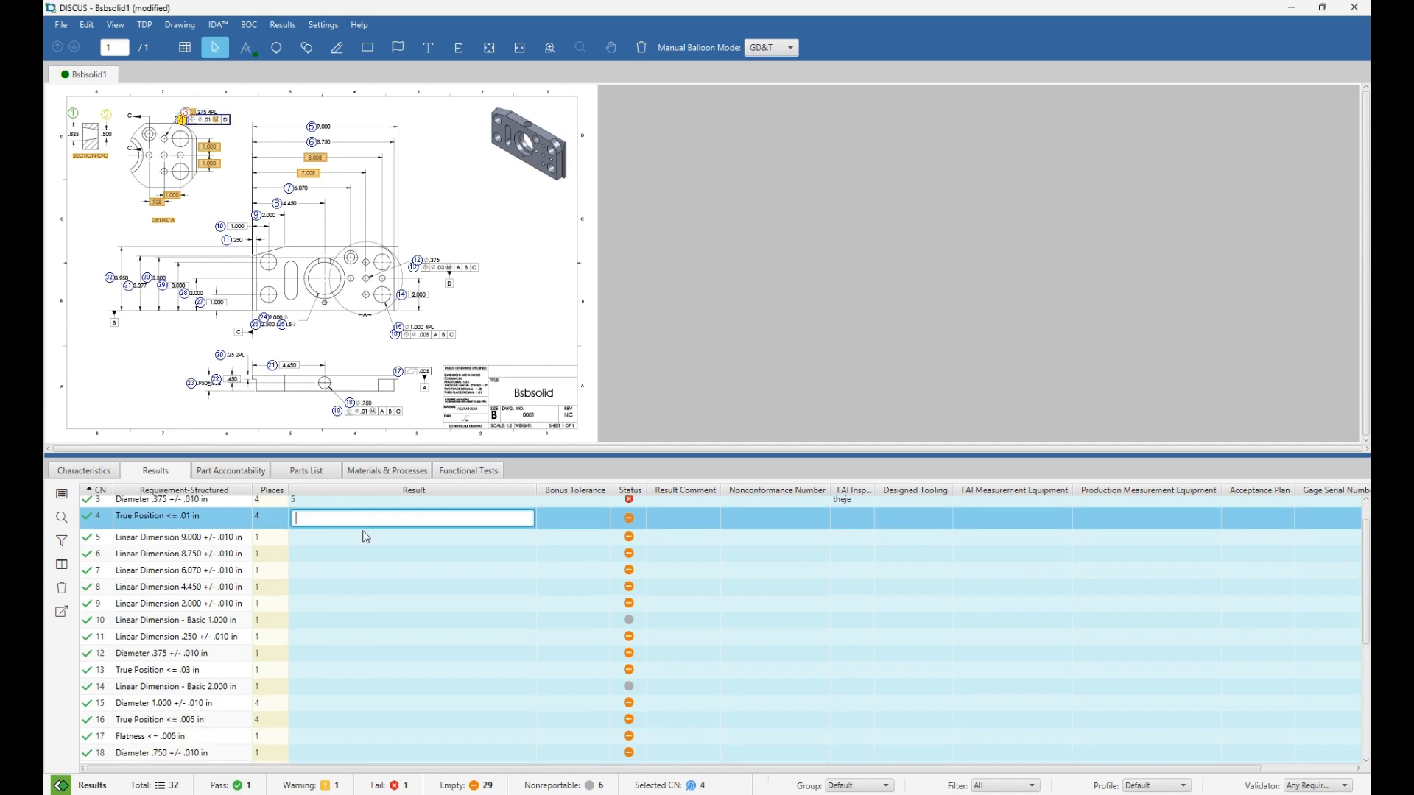
pyautogui.write('.00001')
pyautogui.press('Return')
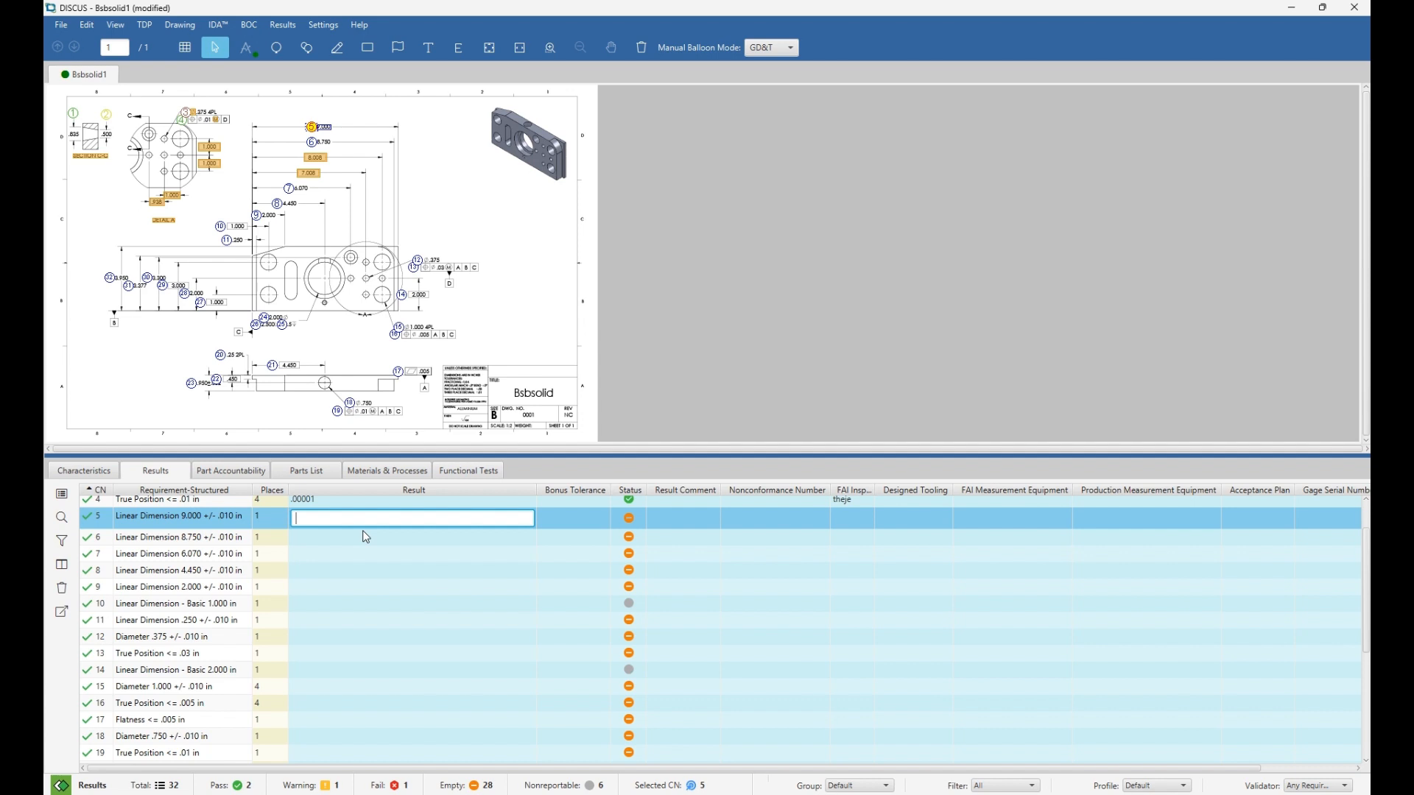
# Enter results 9.010, 8.750, 6.070, 5 and 2.010 for characteristics 5–9.
pyautogui.write('9.010')
pyautogui.press('Return')
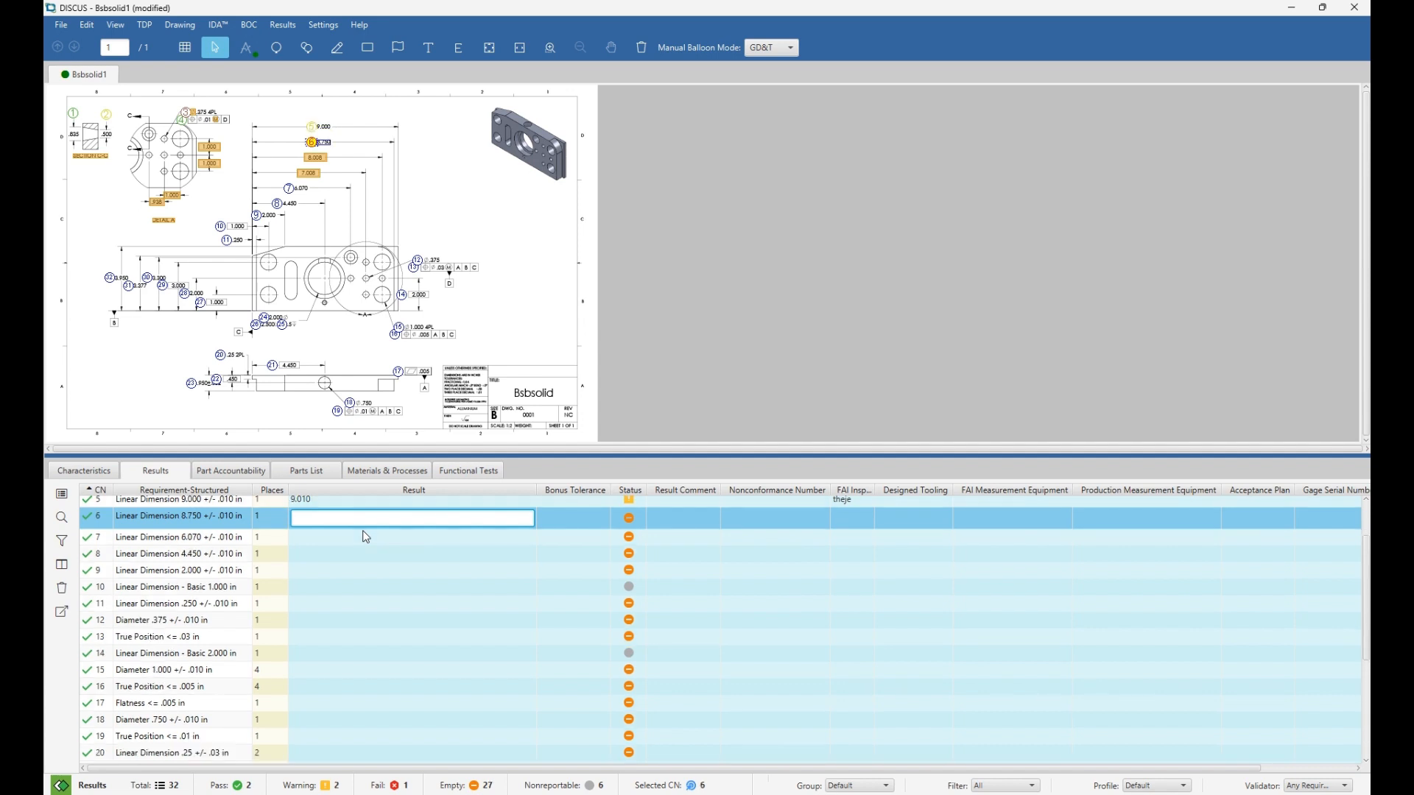
pyautogui.write('8.750')
pyautogui.press('Return')
pyautogui.write('6.070')
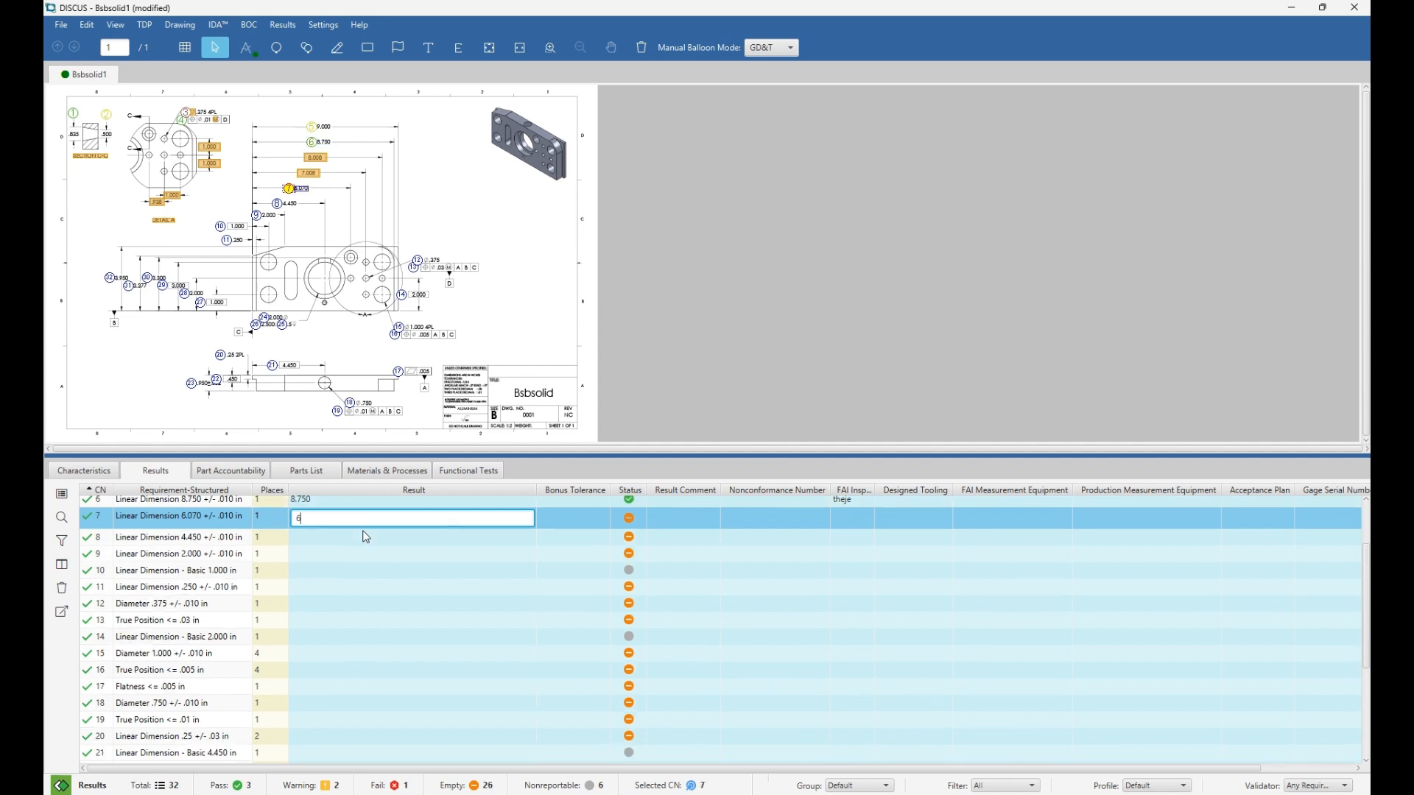
pyautogui.press('Return')
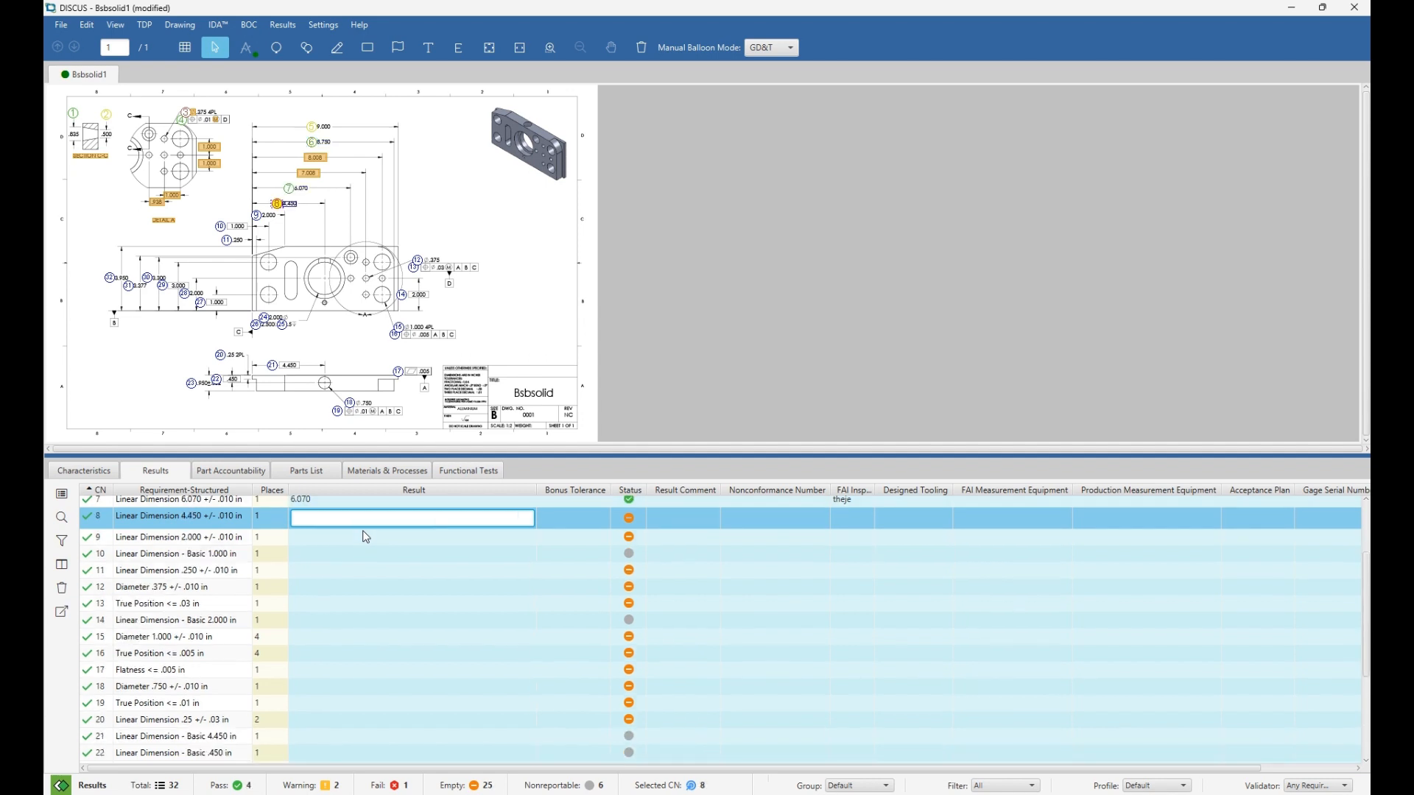
pyautogui.write('5')
pyautogui.press('Return')
pyautogui.write('2.010')
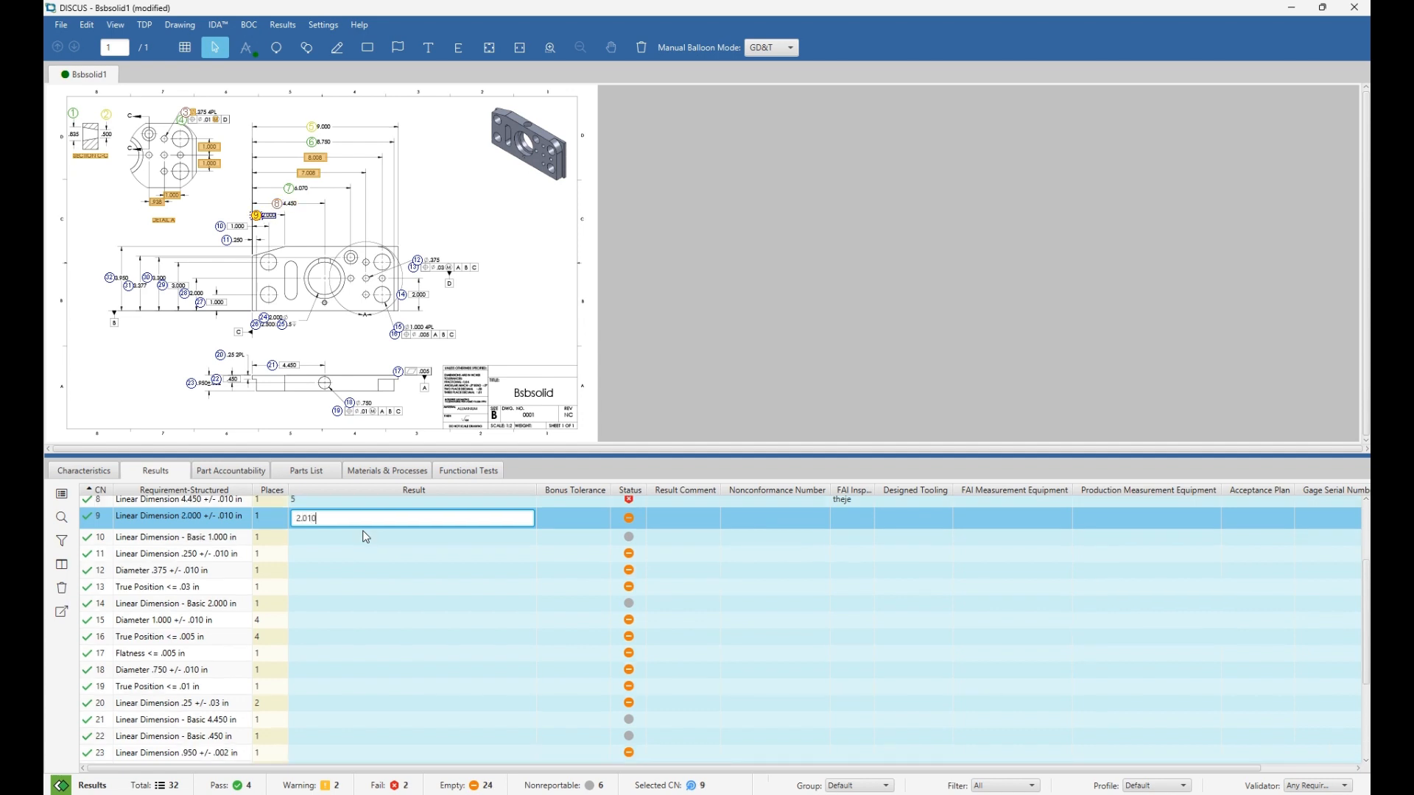
pyautogui.press('Return')
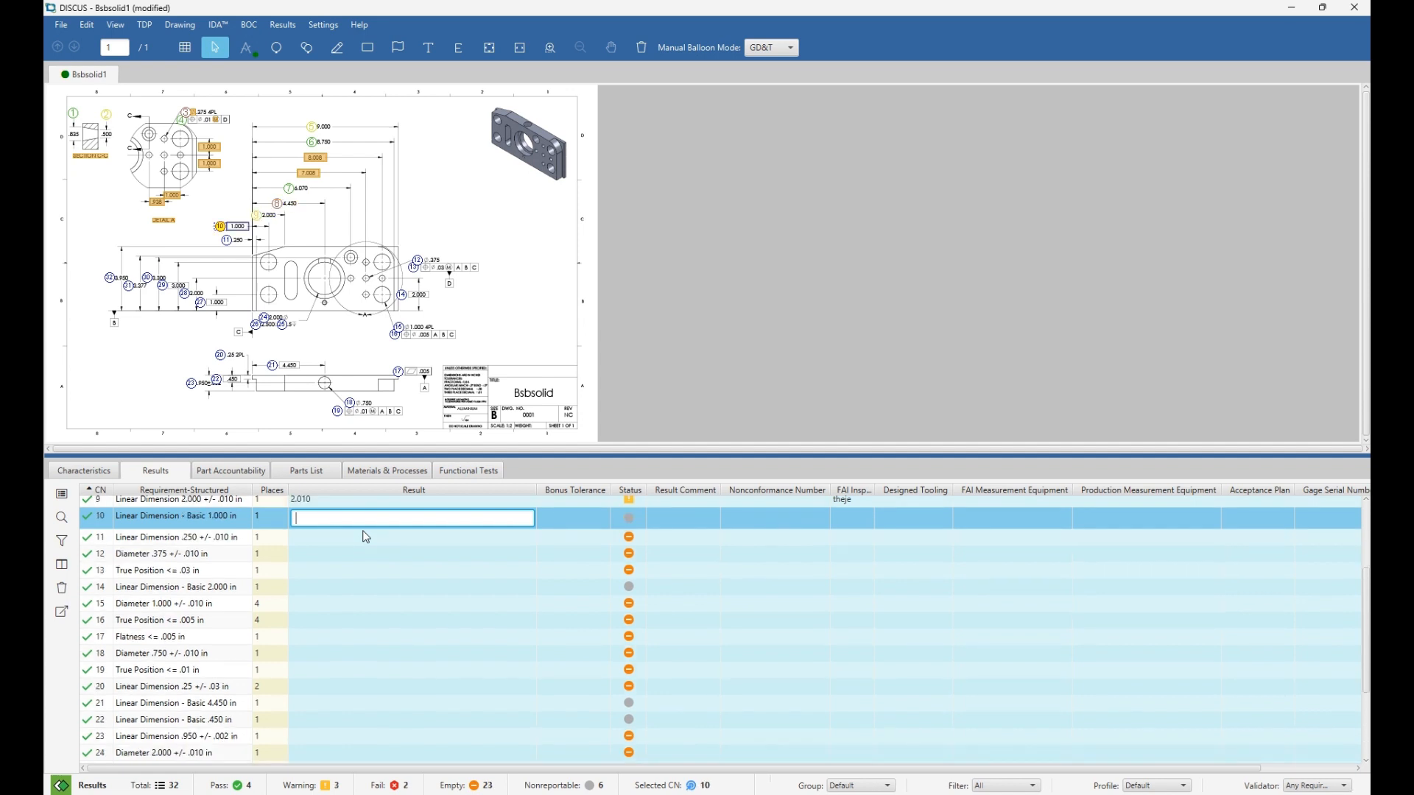
# Append .845 to characteristic 1's result so it reads .835 .845.
pyautogui.scroll(3, 366, 537)
pyautogui.click(352, 509)
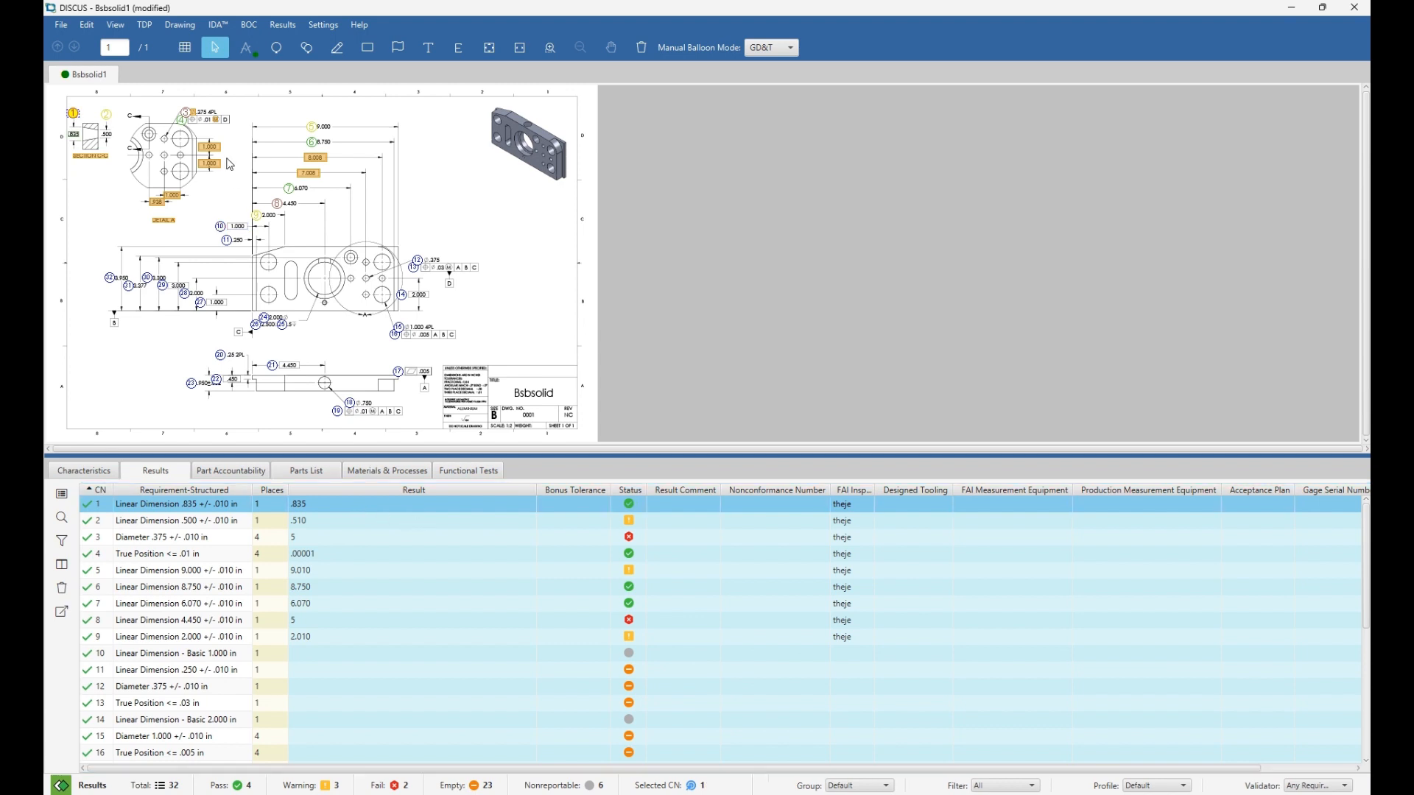
pyautogui.scroll(2, 189, 144)
pyautogui.click(154, 127)
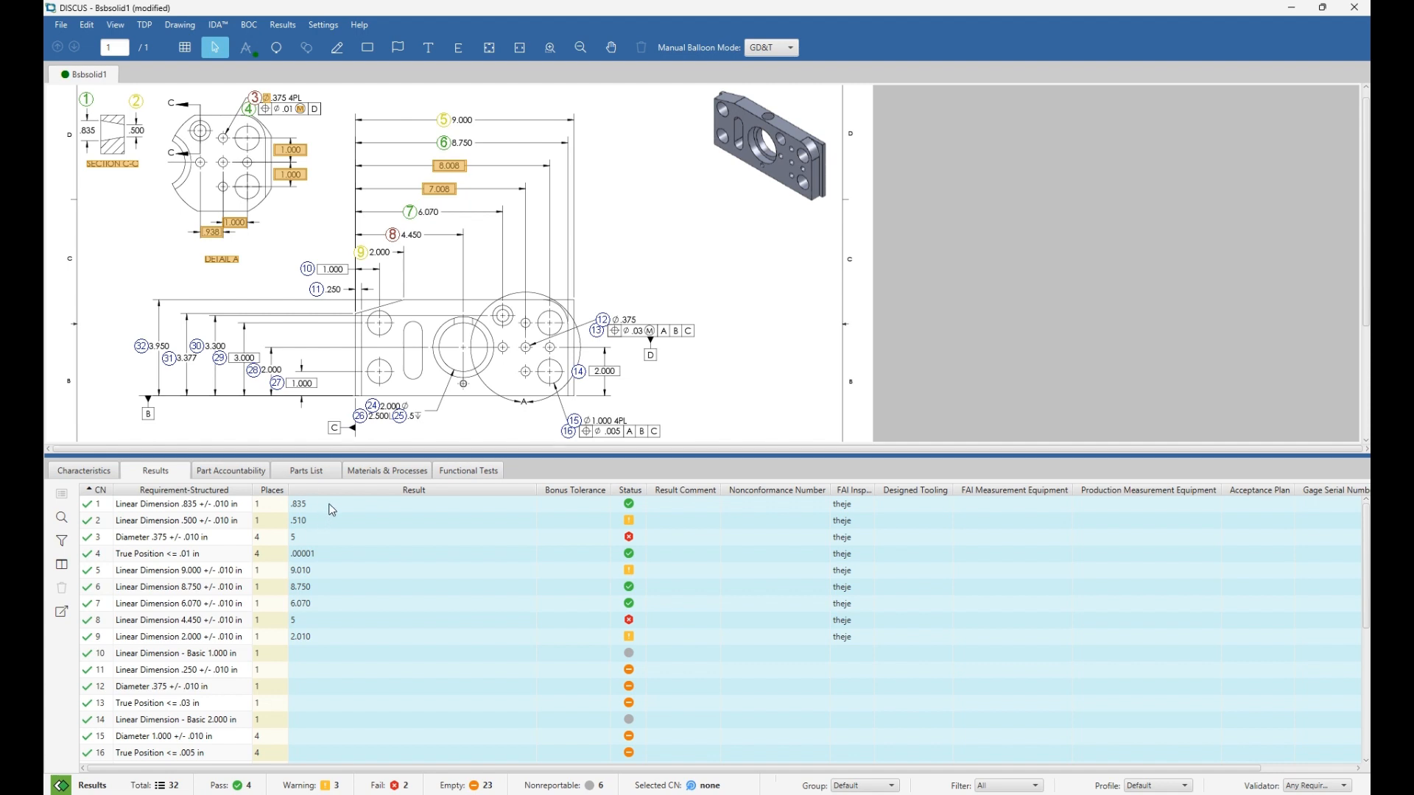
pyautogui.click(332, 510)
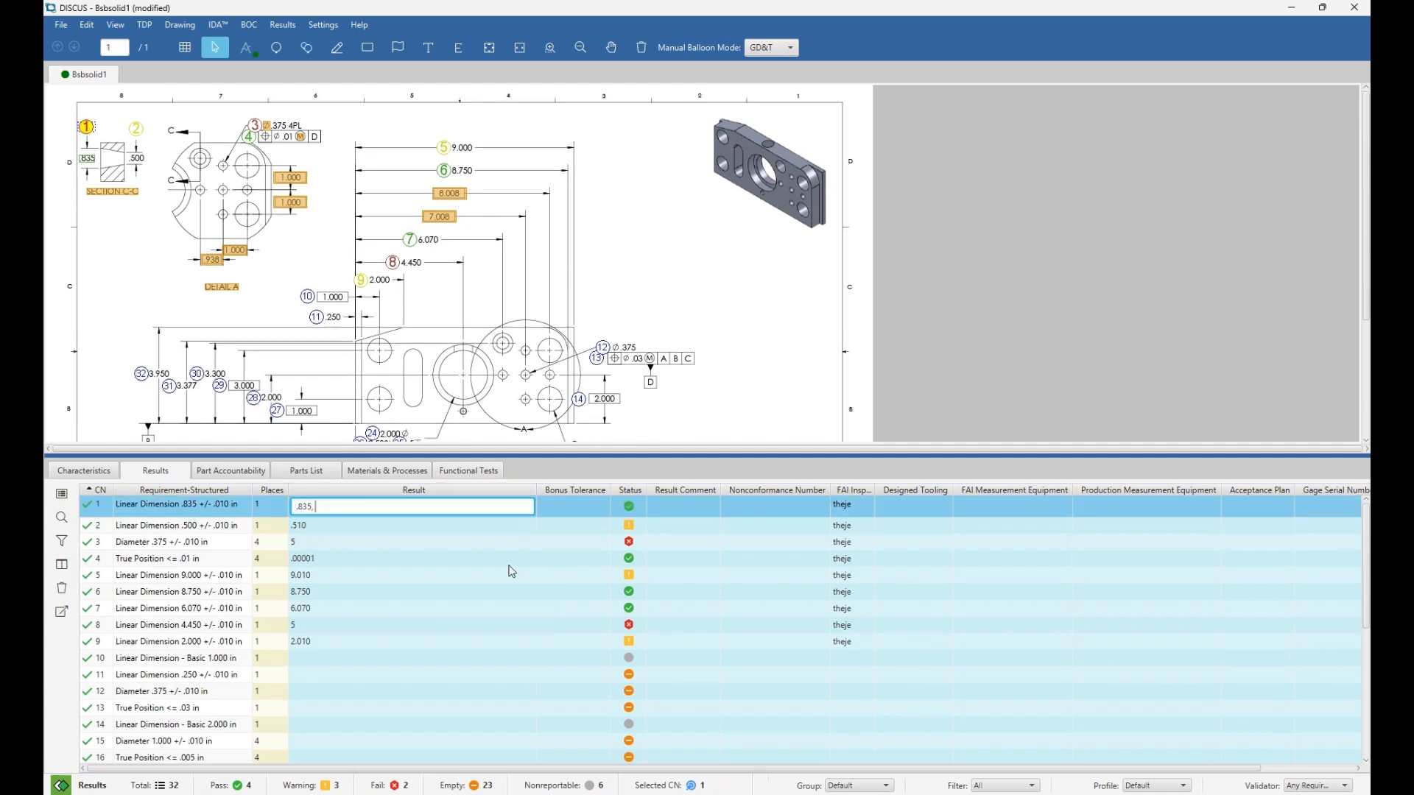
pyautogui.write('.845')
pyautogui.press('Return')
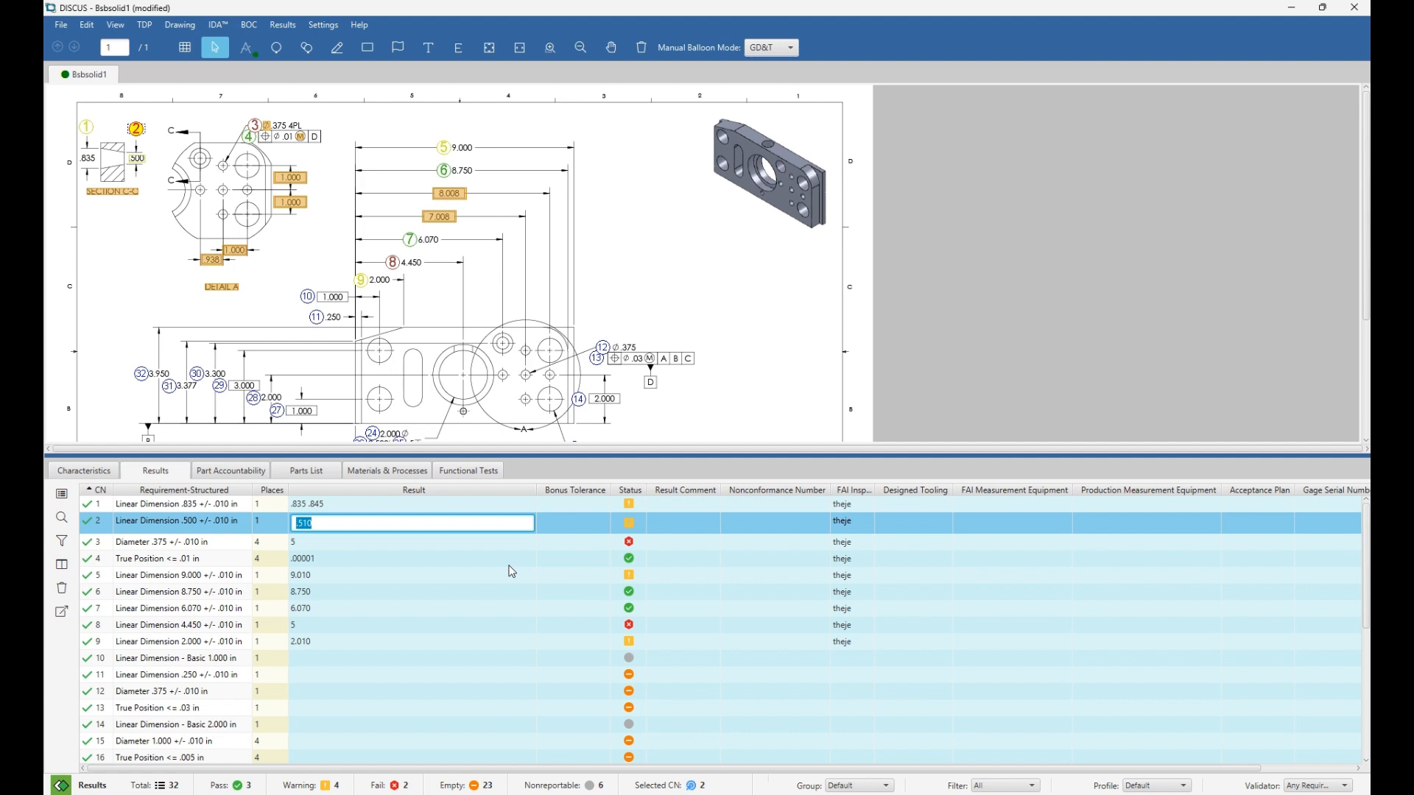
pyautogui.click(458, 509)
# Fill in part name BSBSOLID, serial SER1231, FAIR identifier FAI12312 and part revision A.
pyautogui.click(231, 471)
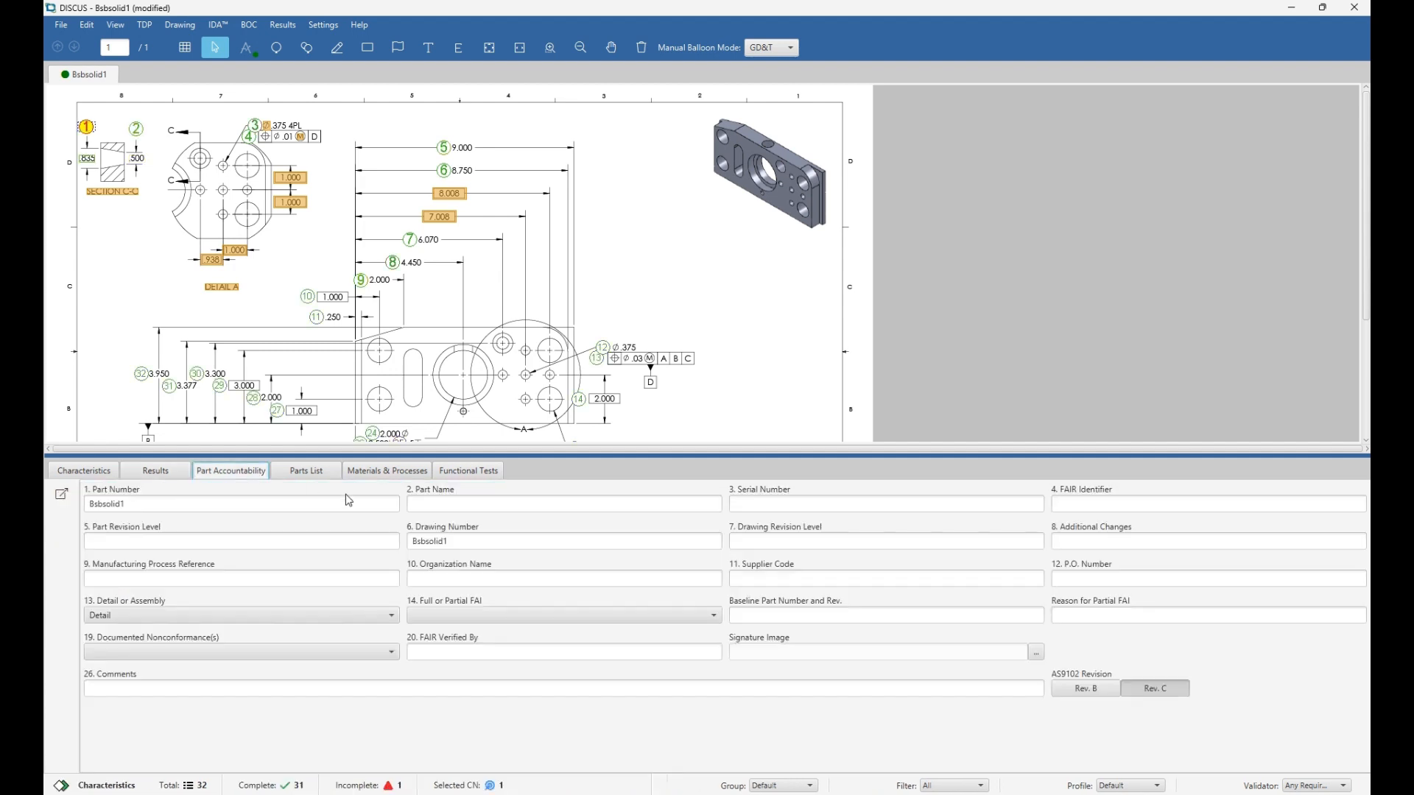
pyautogui.click(429, 507)
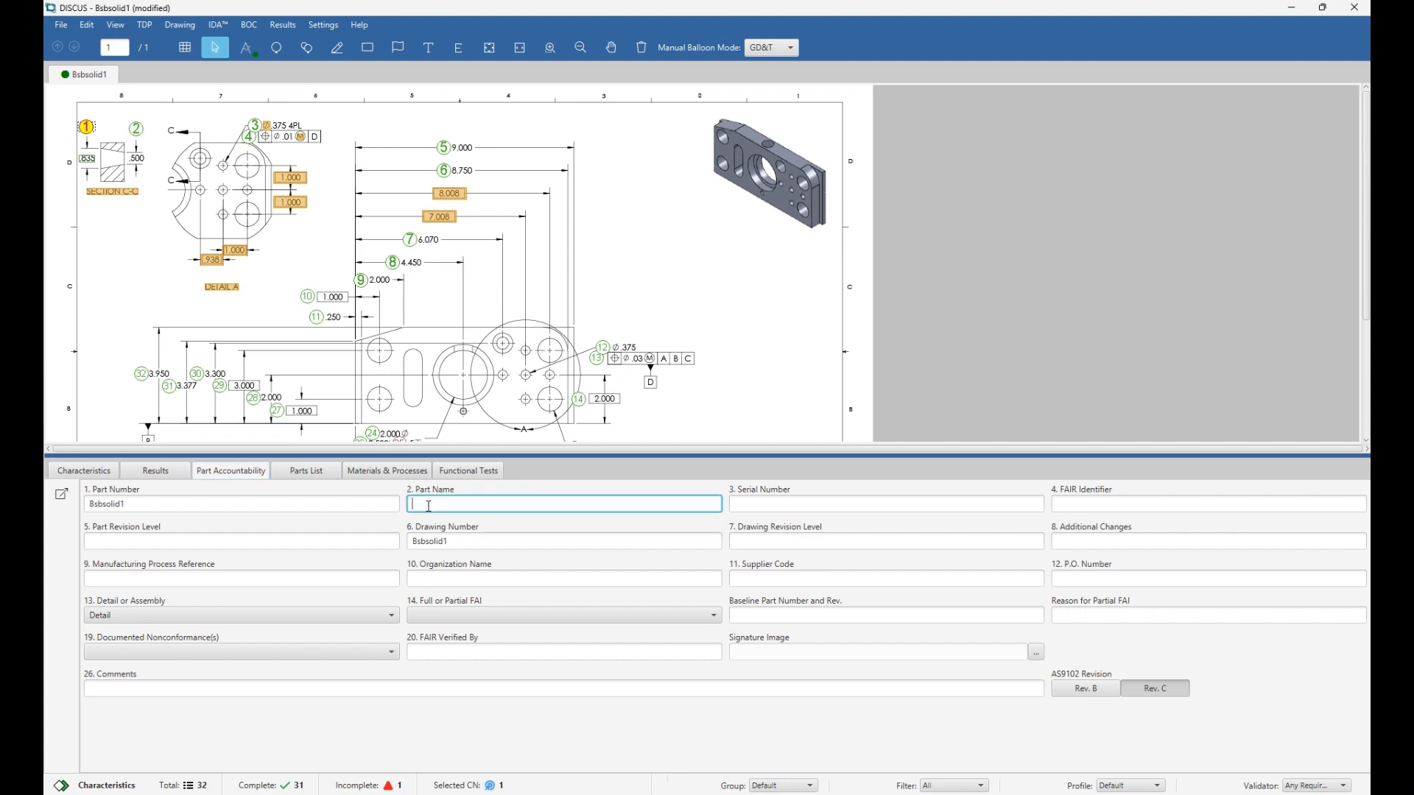
pyautogui.write('BSBSOLID')
pyautogui.press('Tab')
pyautogui.write('SER1231')
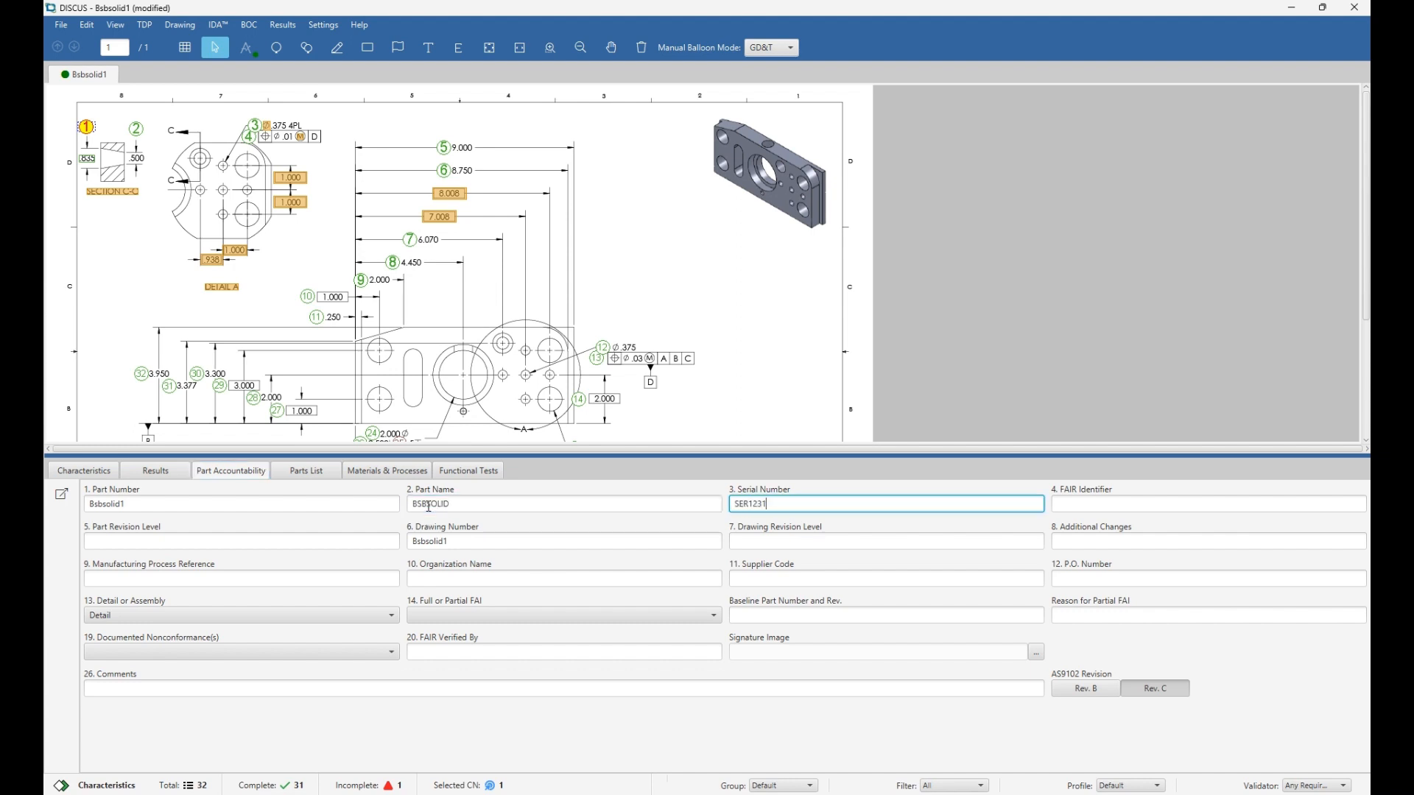
pyautogui.press('Tab')
pyautogui.write('FAIR')
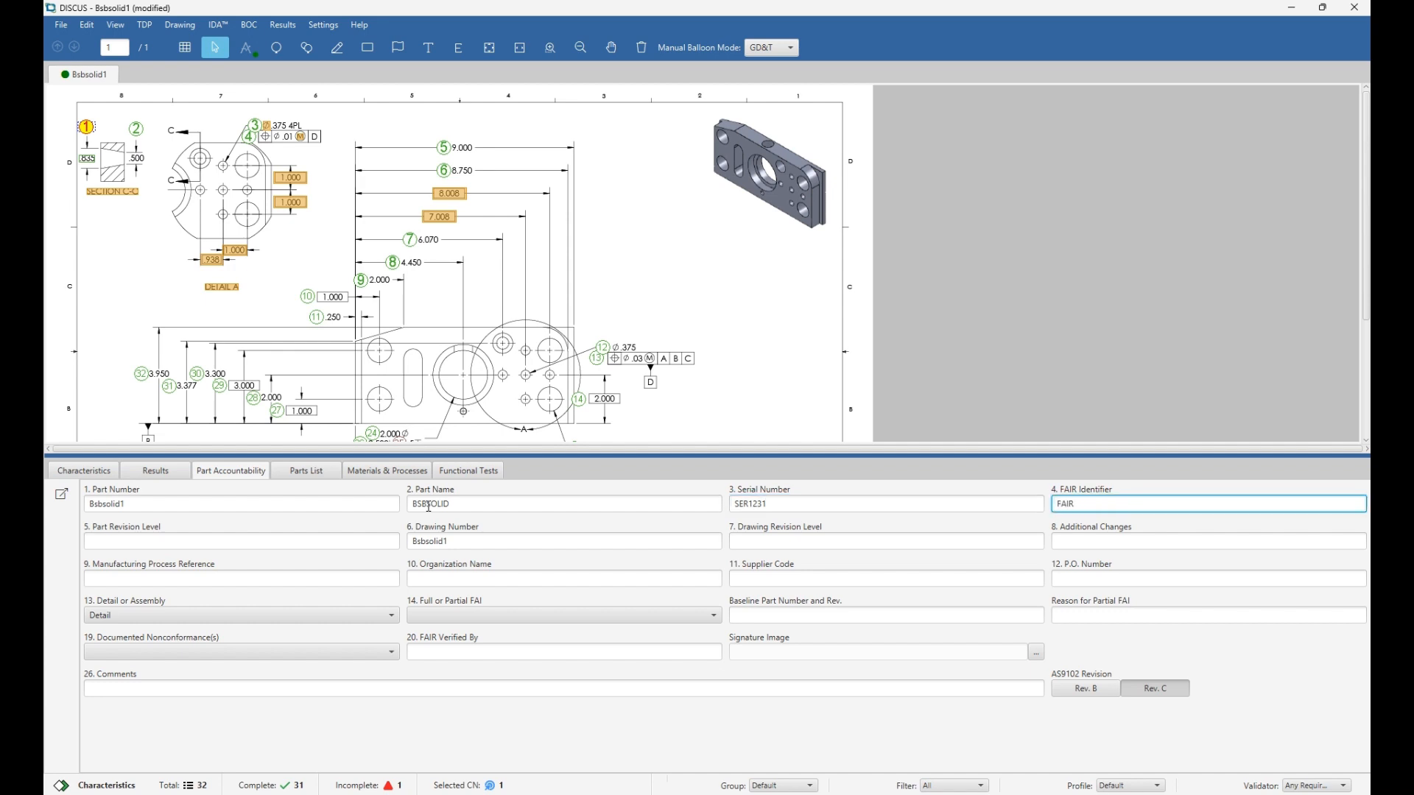
pyautogui.press('BackSpace')
pyautogui.write('12312')
pyautogui.press('Tab')
pyautogui.write('A')
pyautogui.press('Tab')
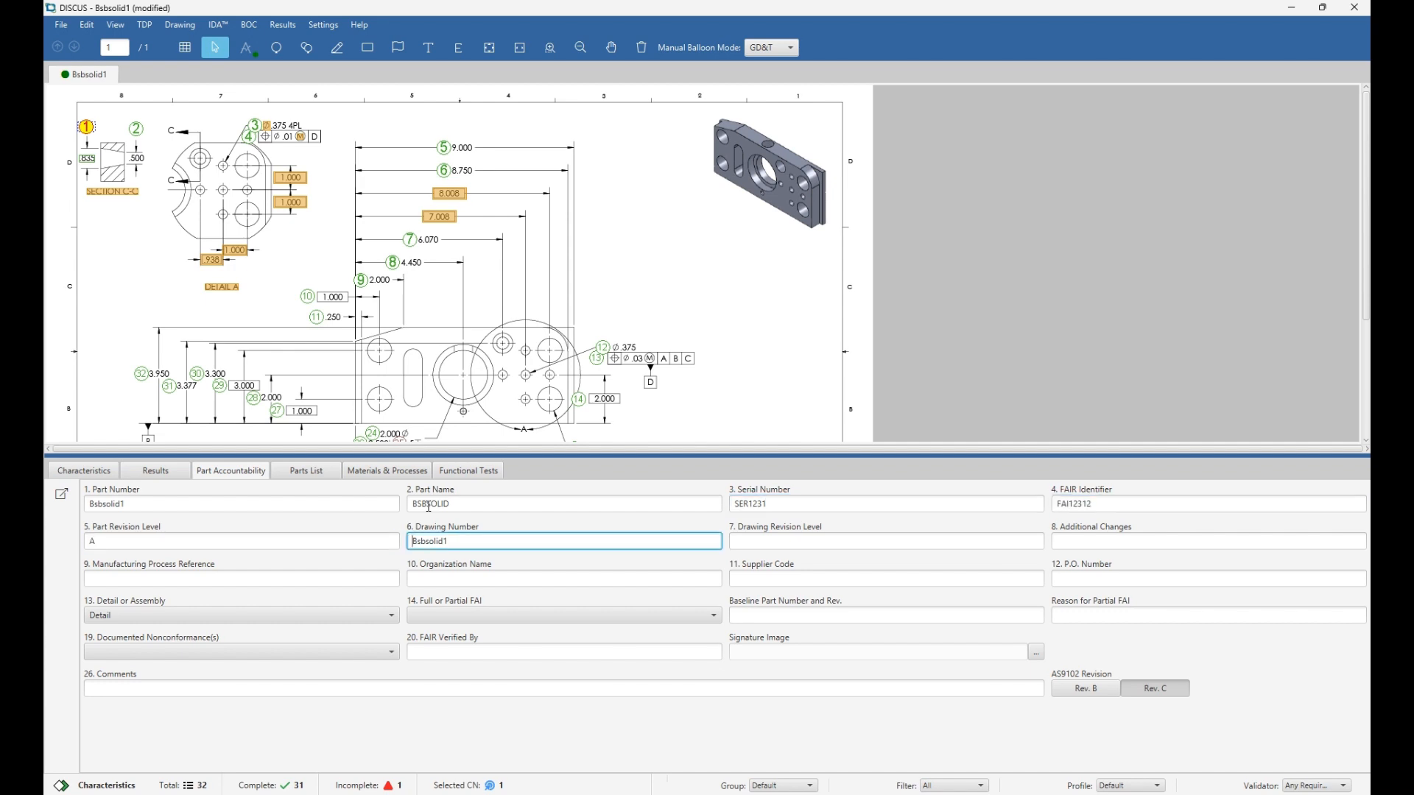
# Enter drawing revision A, changes N/A, process reference REF1231, organization DISCUS, supplier code and P.O. number.
pyautogui.press('Tab')
pyautogui.write('A')
pyautogui.press('Tab')
pyautogui.write('N/A')
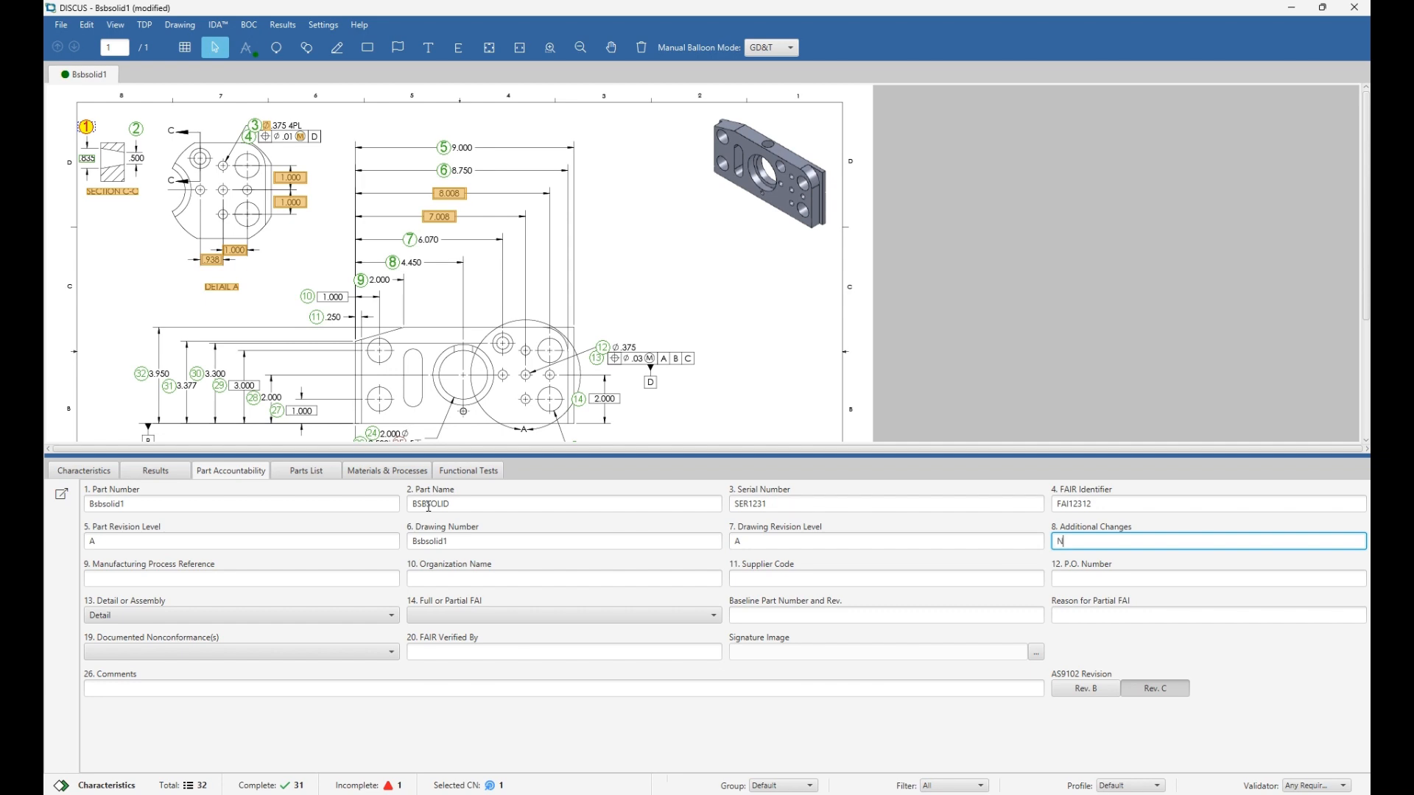
pyautogui.press('Tab')
pyautogui.write('REF1231')
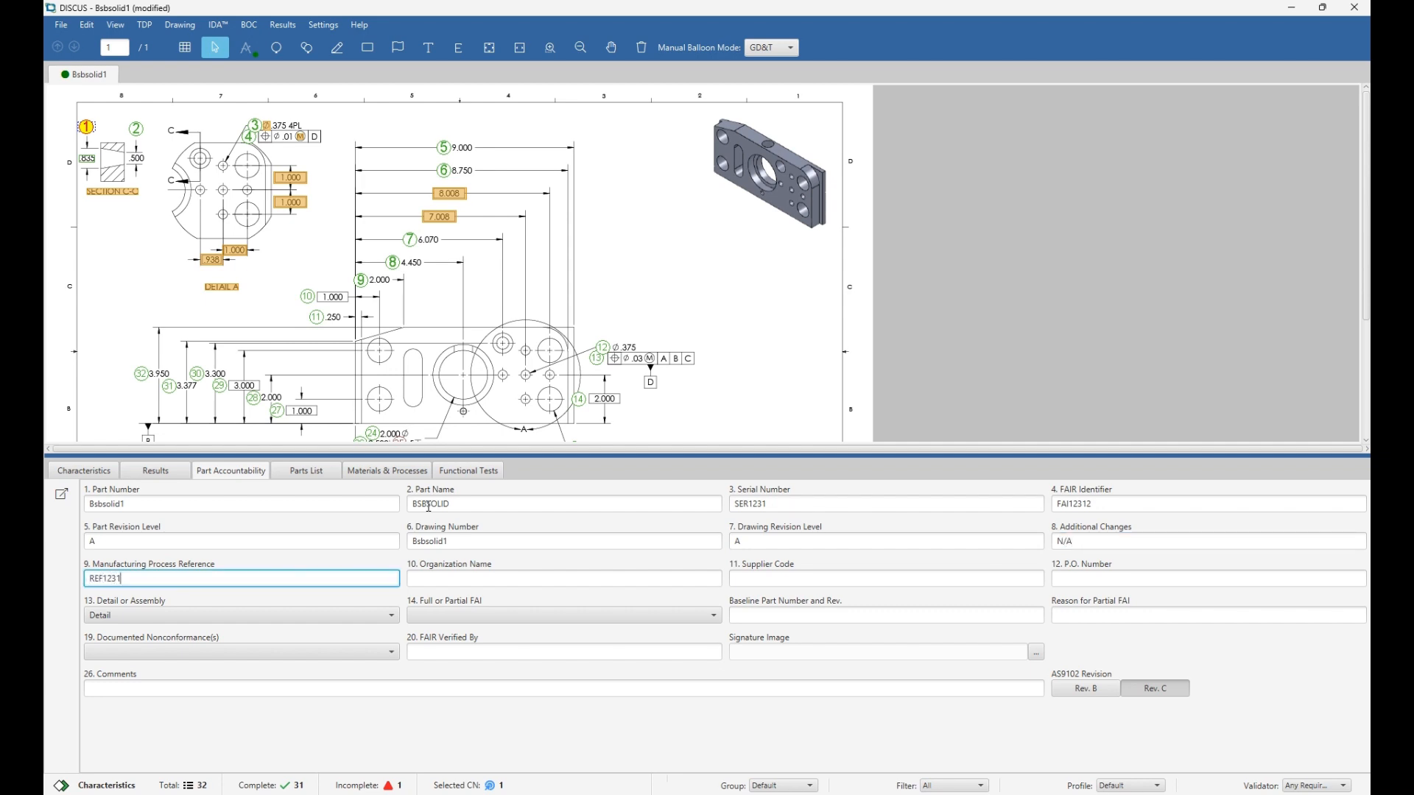
pyautogui.press('Tab')
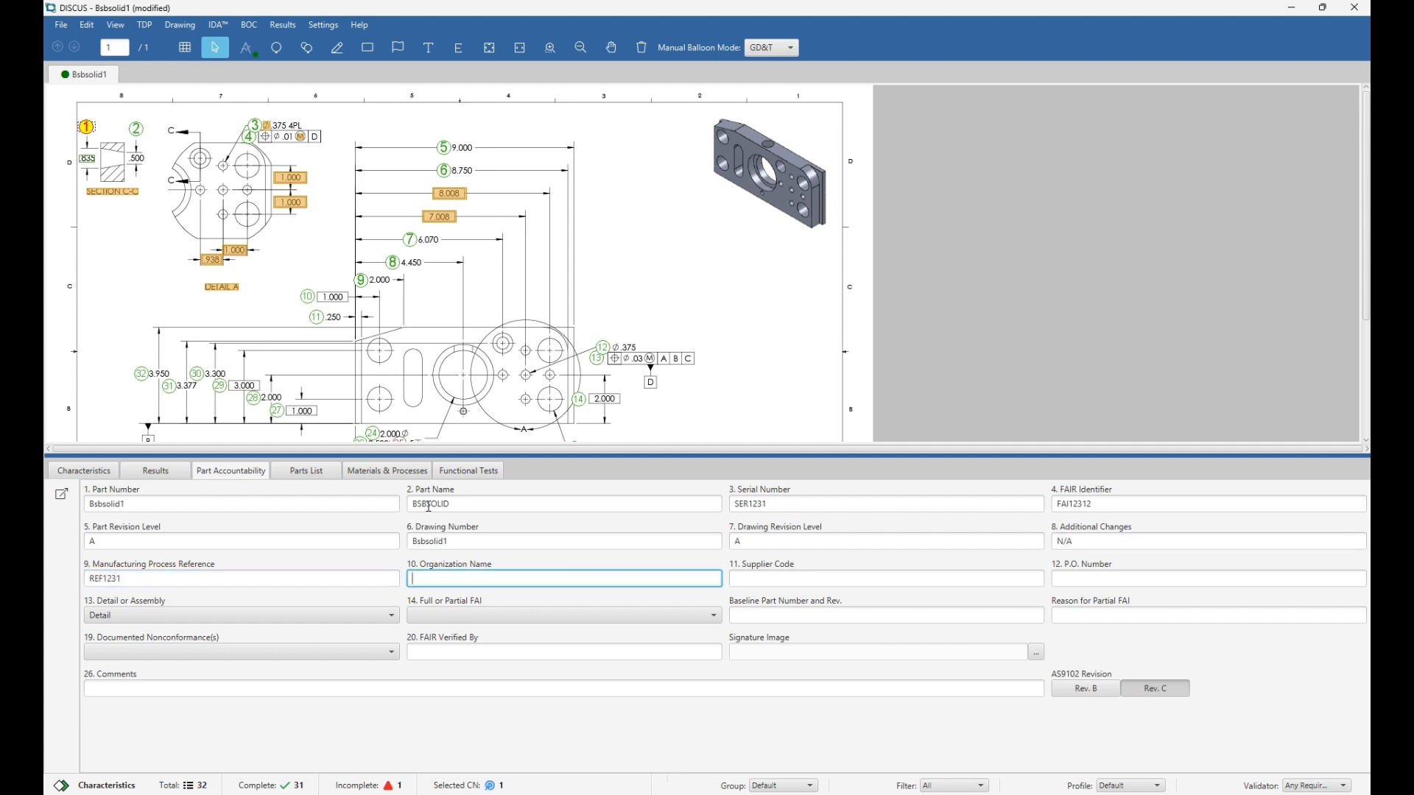
pyautogui.write('DISCUS')
pyautogui.press('Tab')
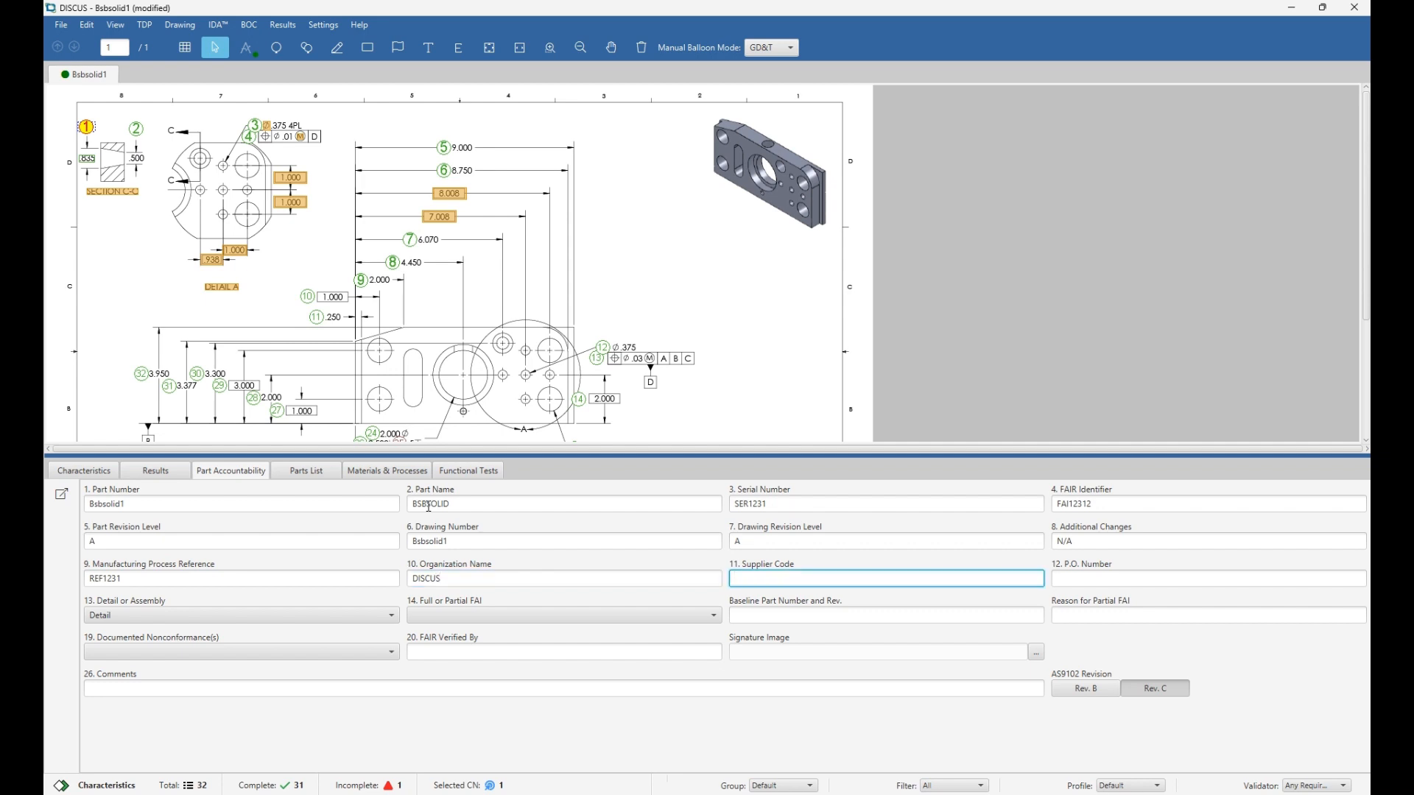
pyautogui.write('SUP123')
pyautogui.press('Tab')
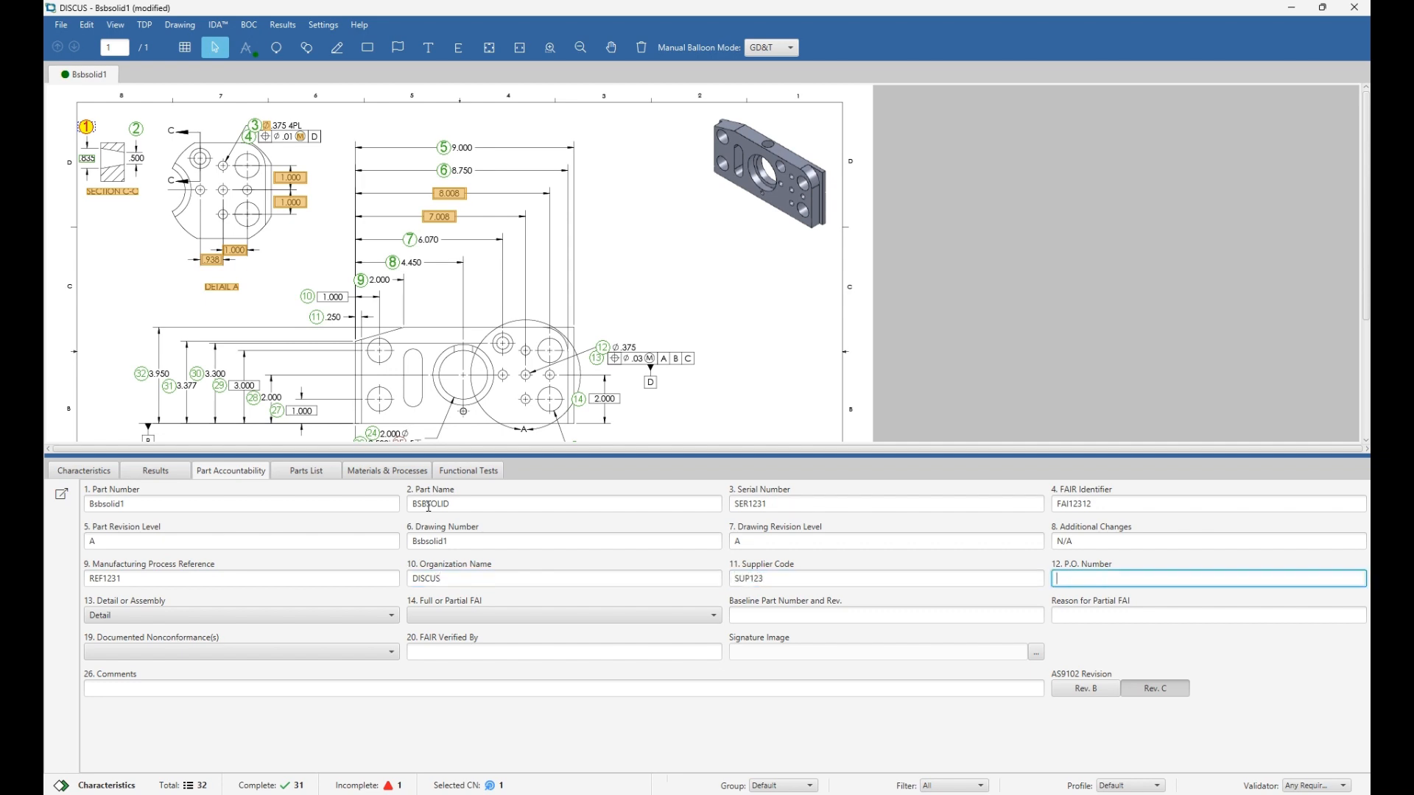
pyautogui.write('PO1821729391')
# Mark the part as Assembly, a Partial FAI with no nonconformances, and enter the verifier's name.
pyautogui.click(140, 615)
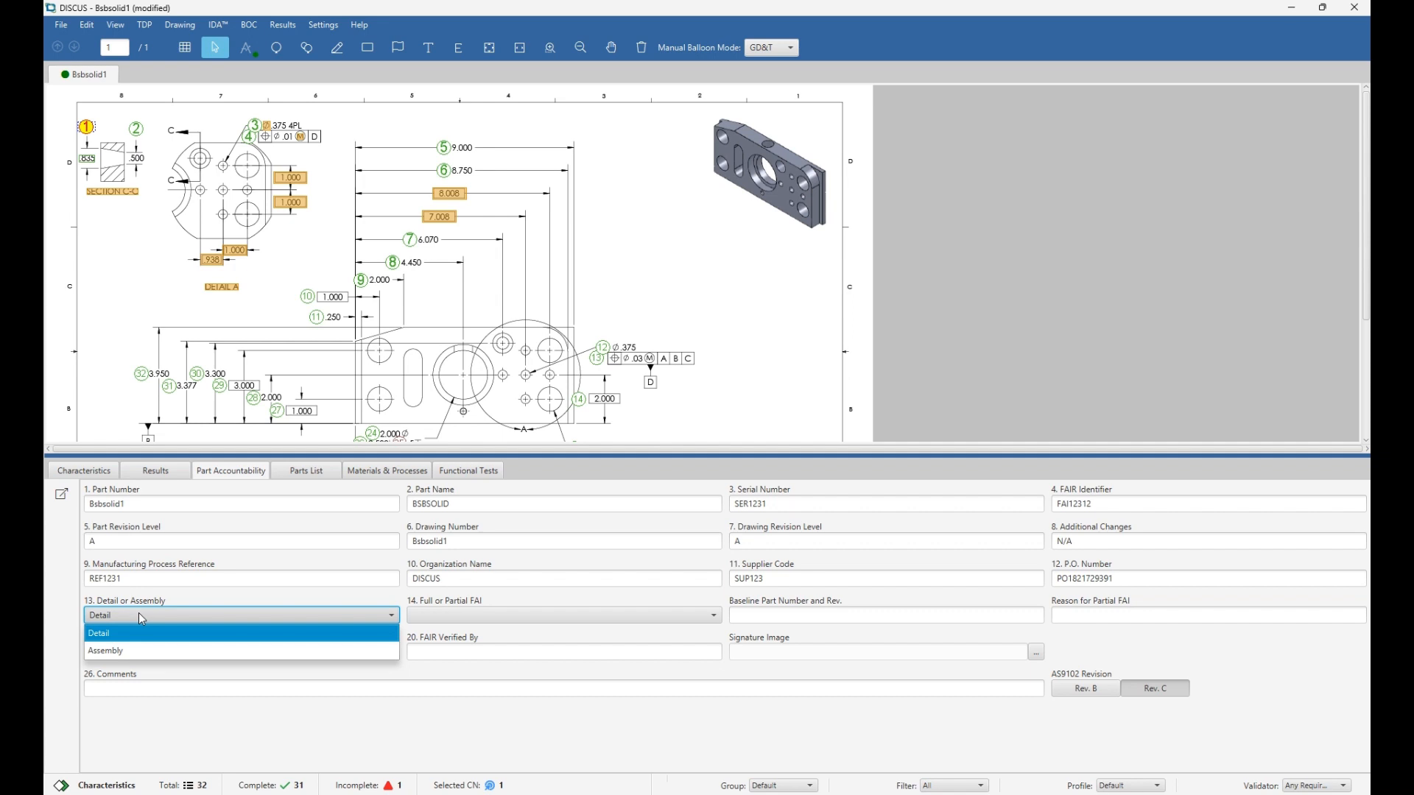
pyautogui.click(148, 651)
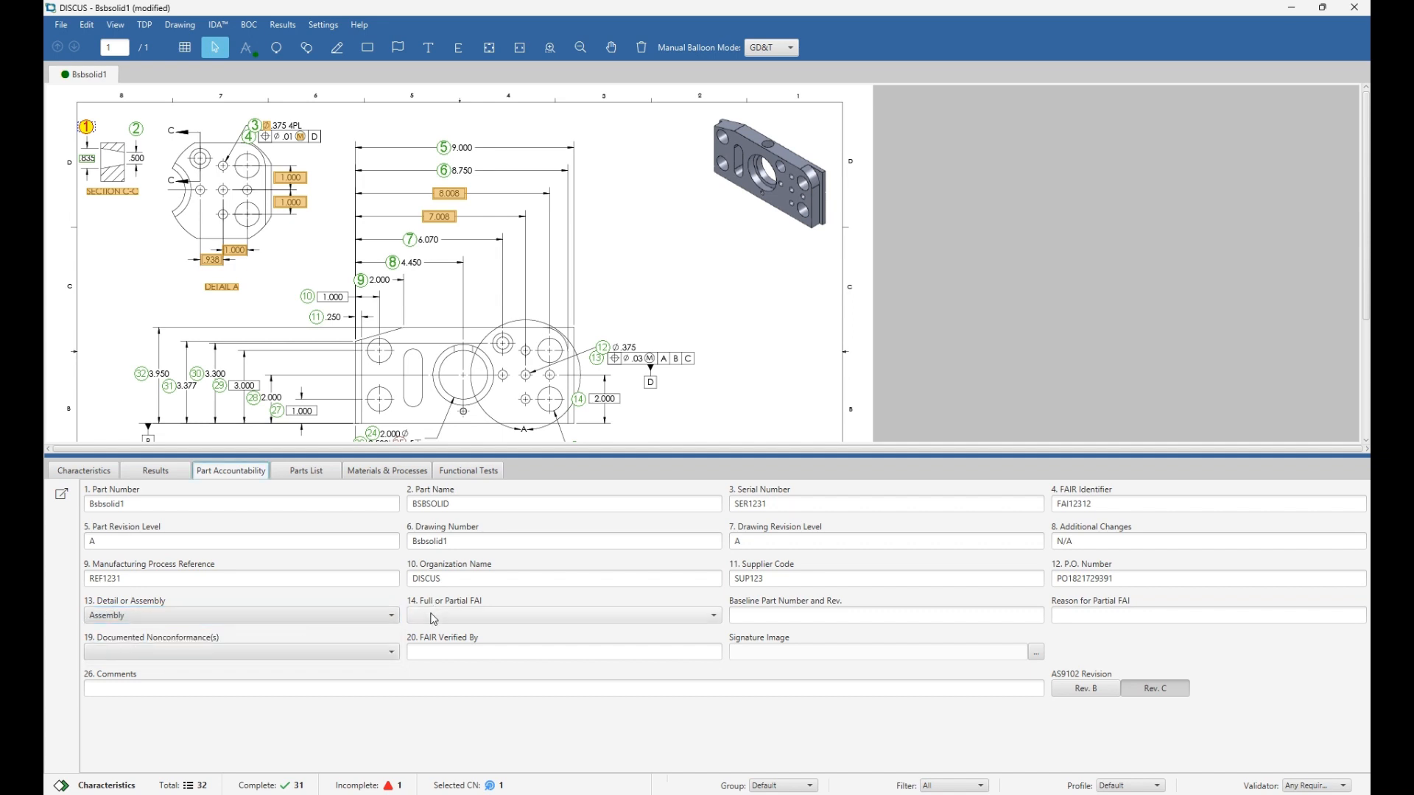
pyautogui.click(436, 614)
pyautogui.click(433, 667)
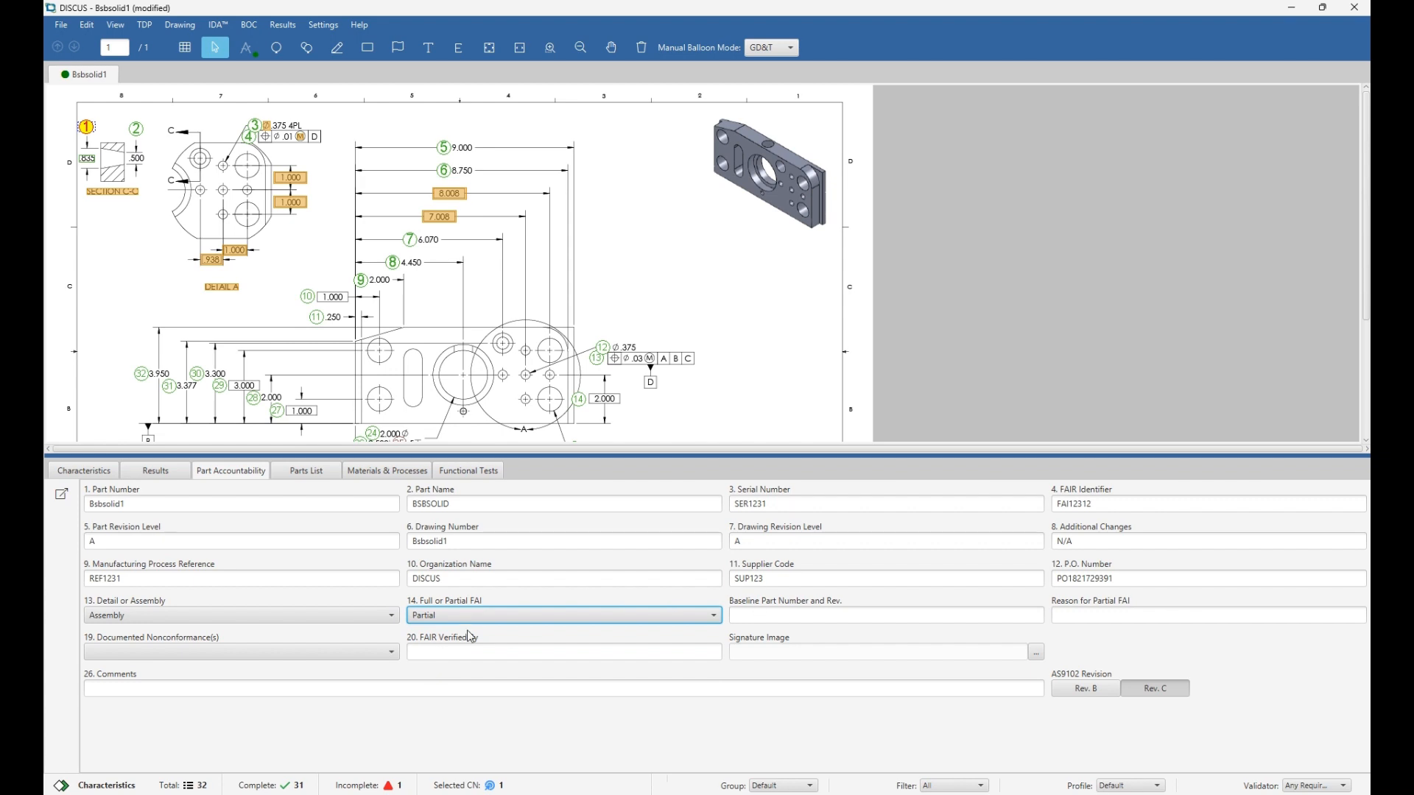
pyautogui.click(305, 654)
pyautogui.click(257, 686)
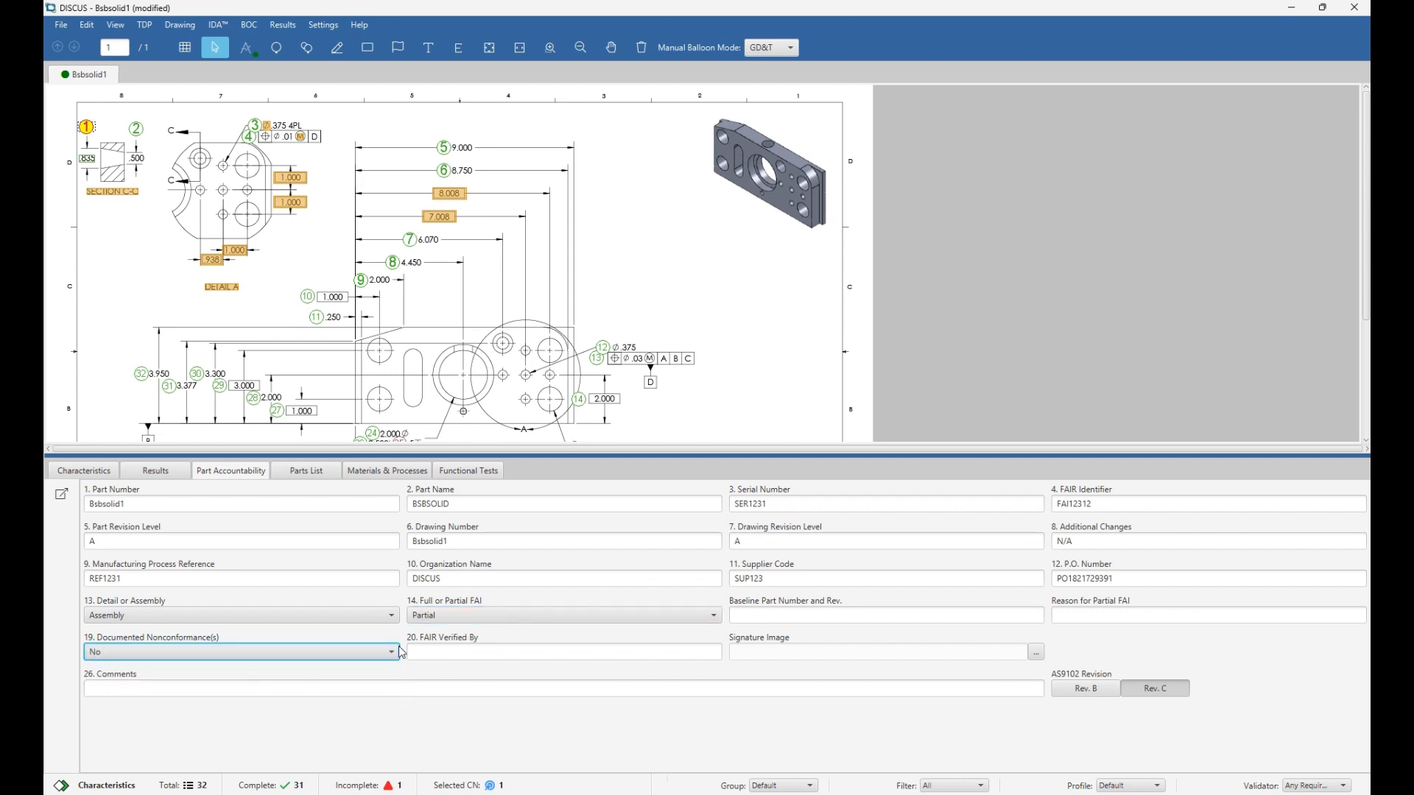
pyautogui.click(465, 649)
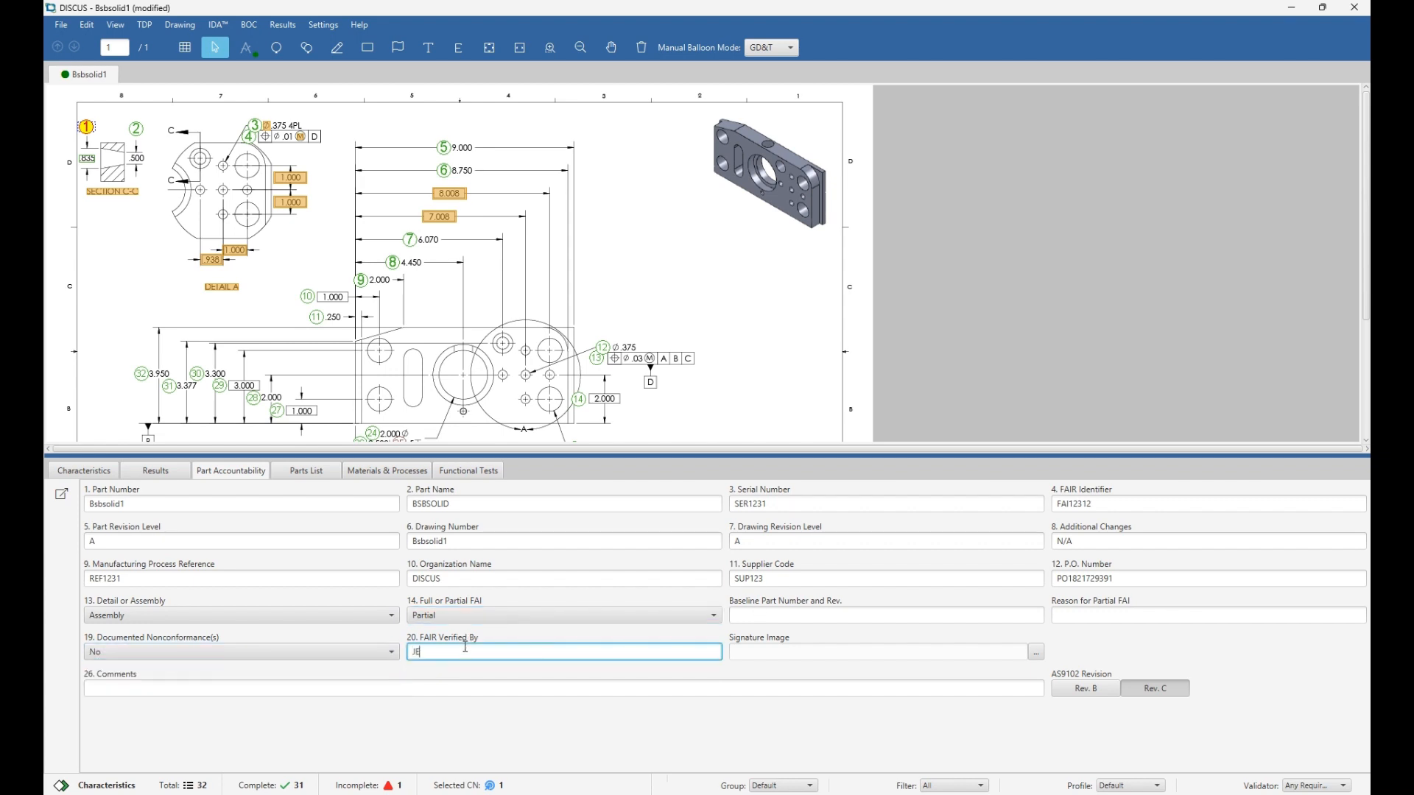
pyautogui.click(306, 471)
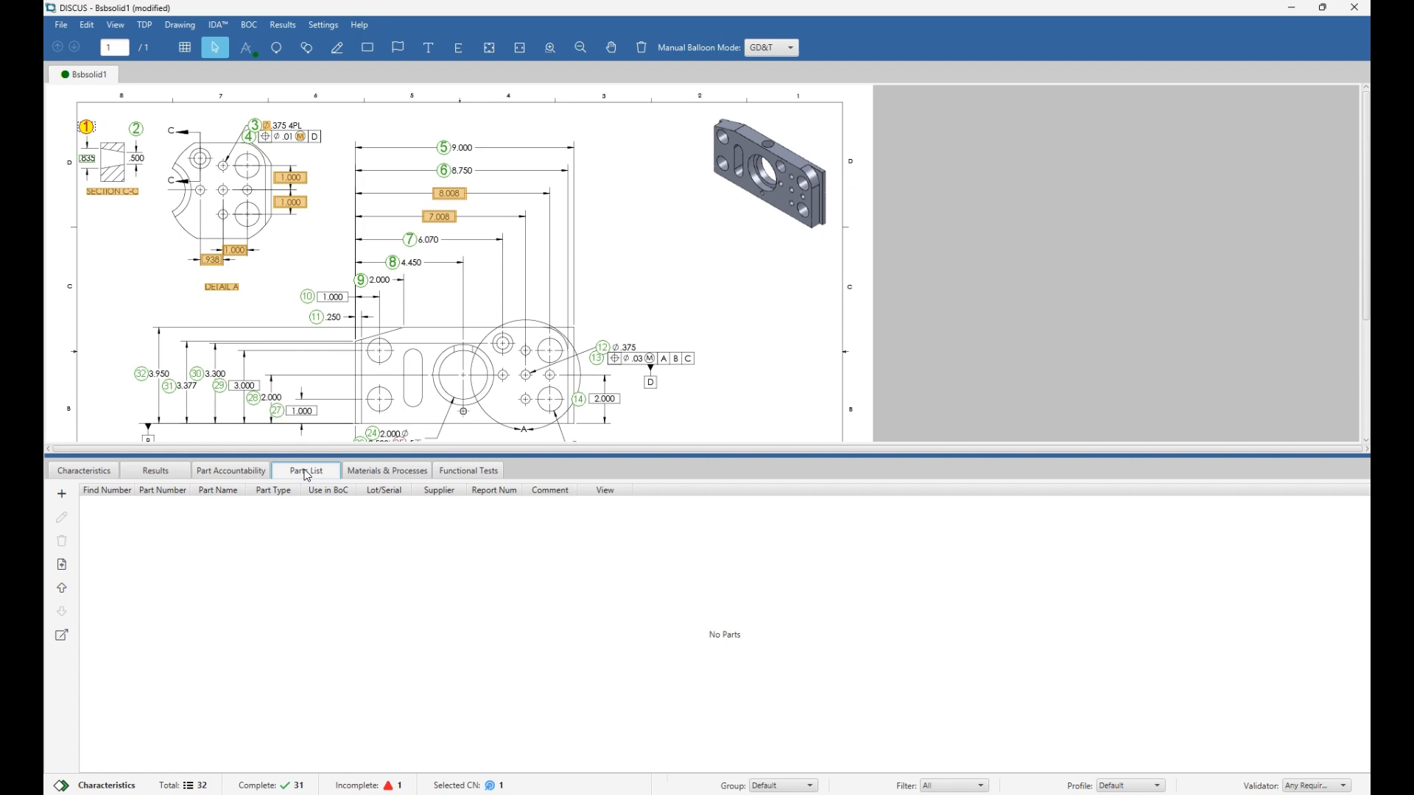
# Import the parts list from the 'Copy of sample PLnewEST 2' CSV file, which has a header row.
pyautogui.click(62, 494)
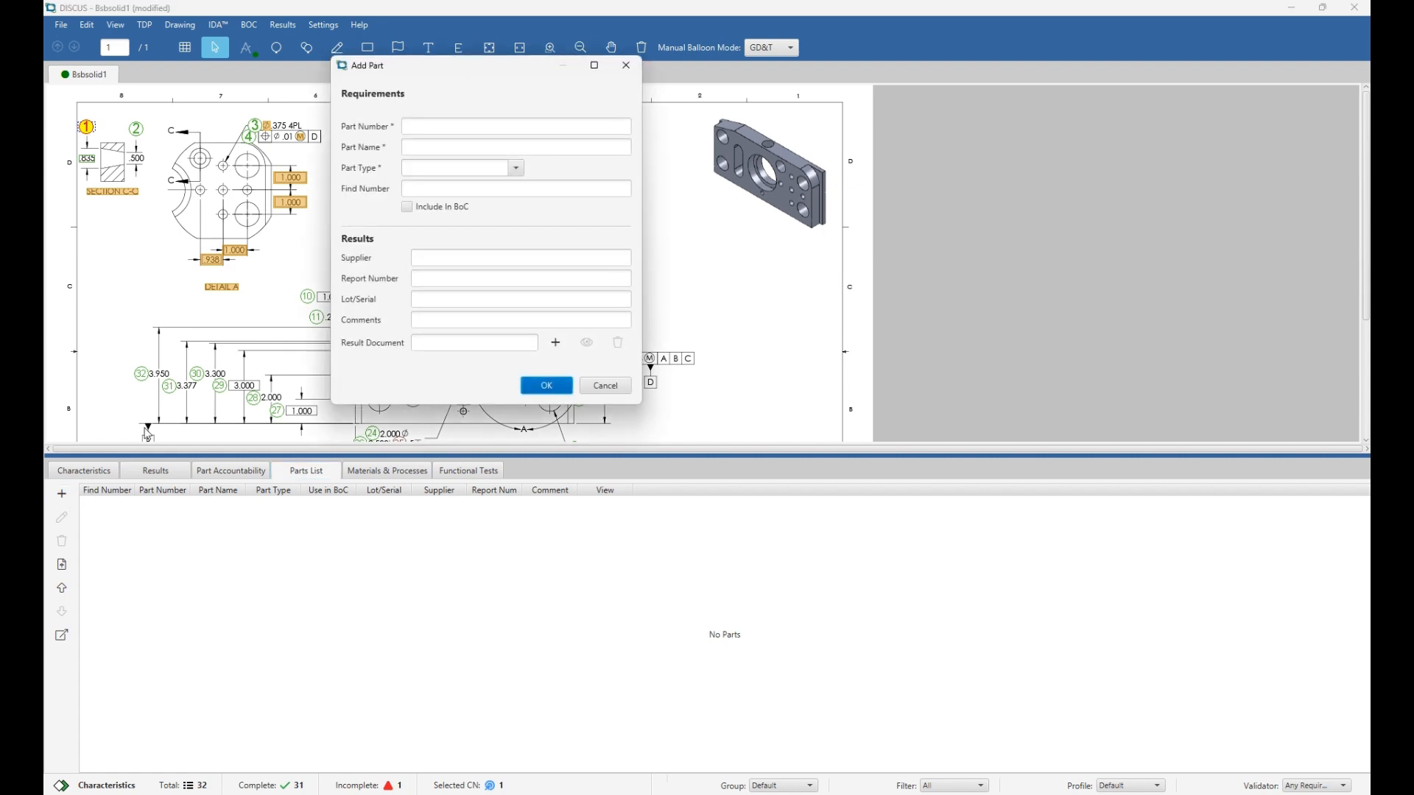
pyautogui.click(630, 67)
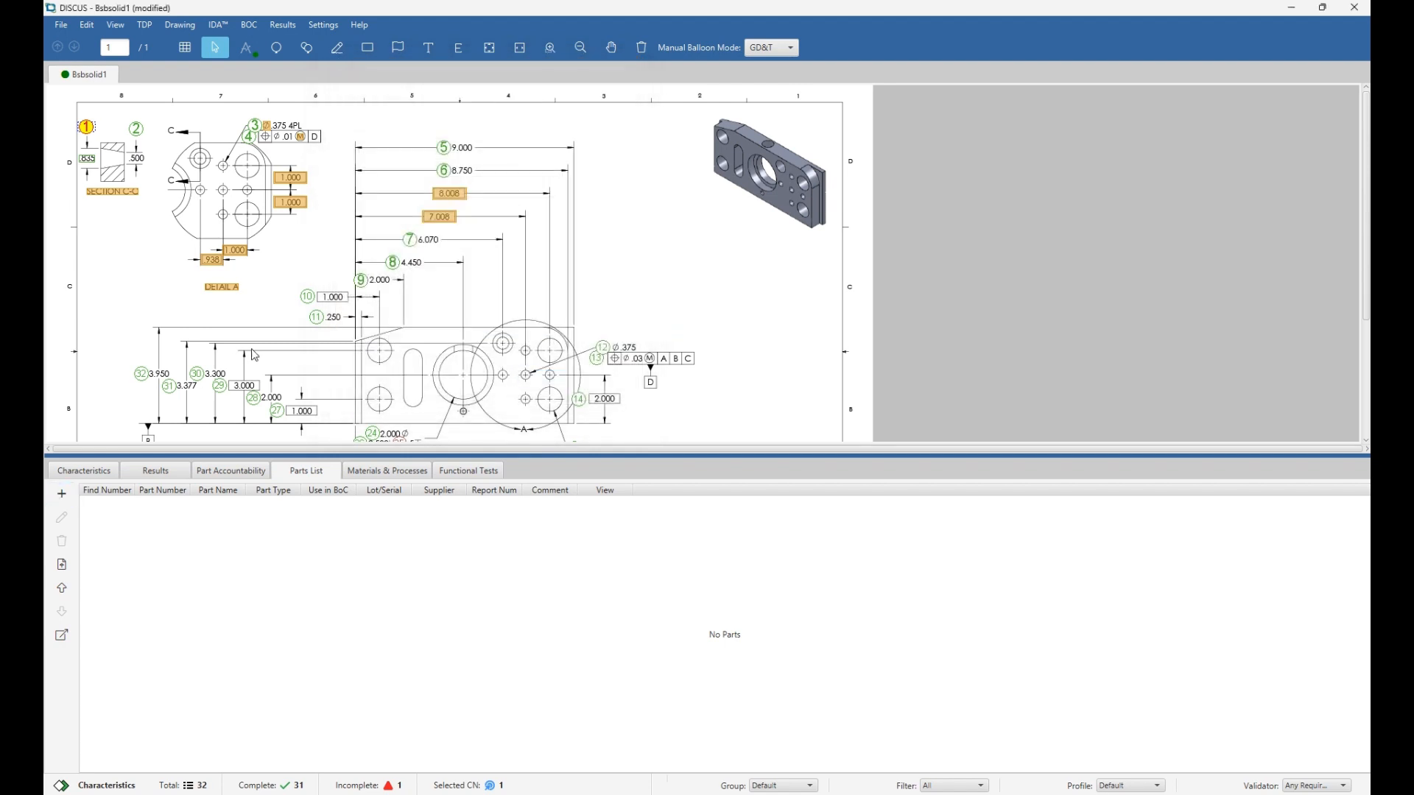
pyautogui.click(67, 573)
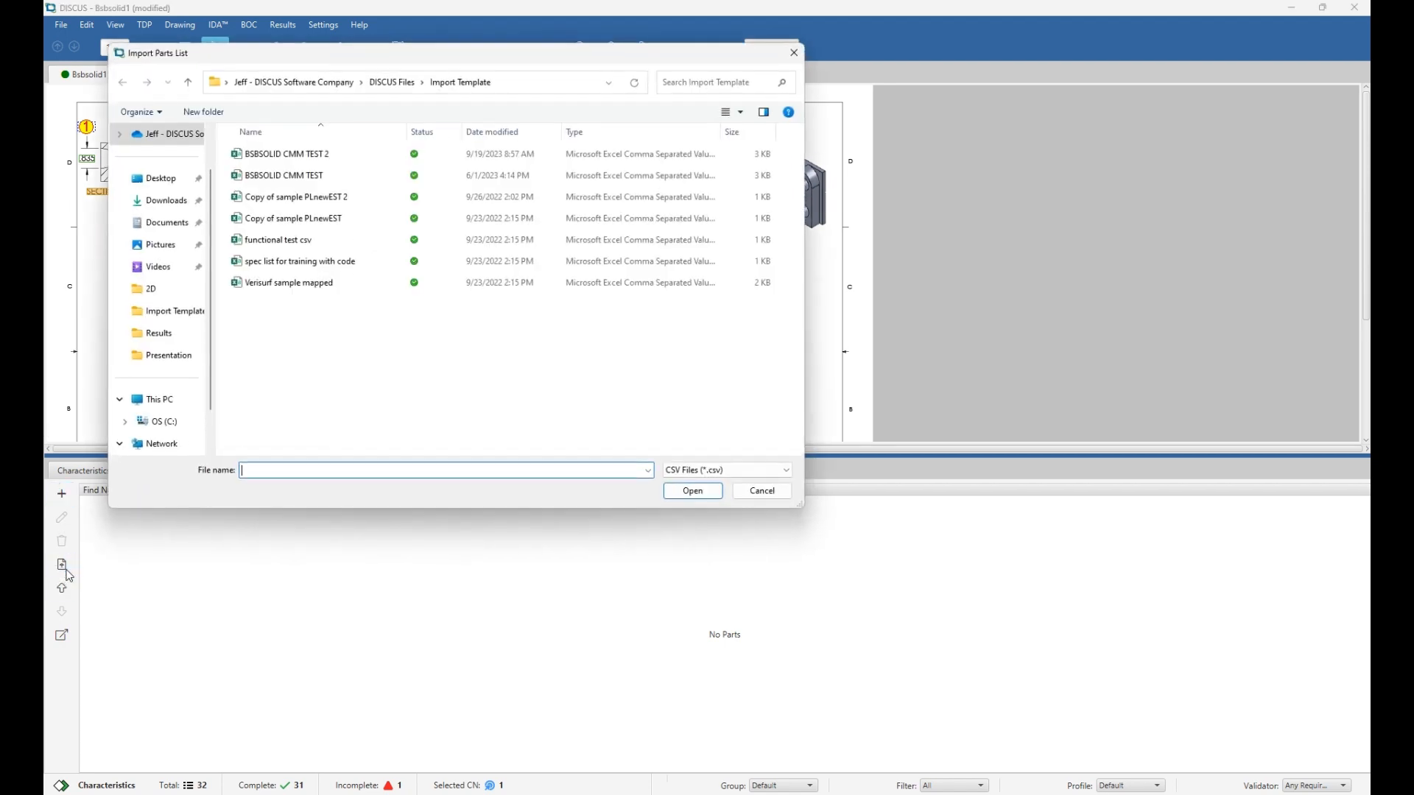
pyautogui.doubleClick(294, 205)
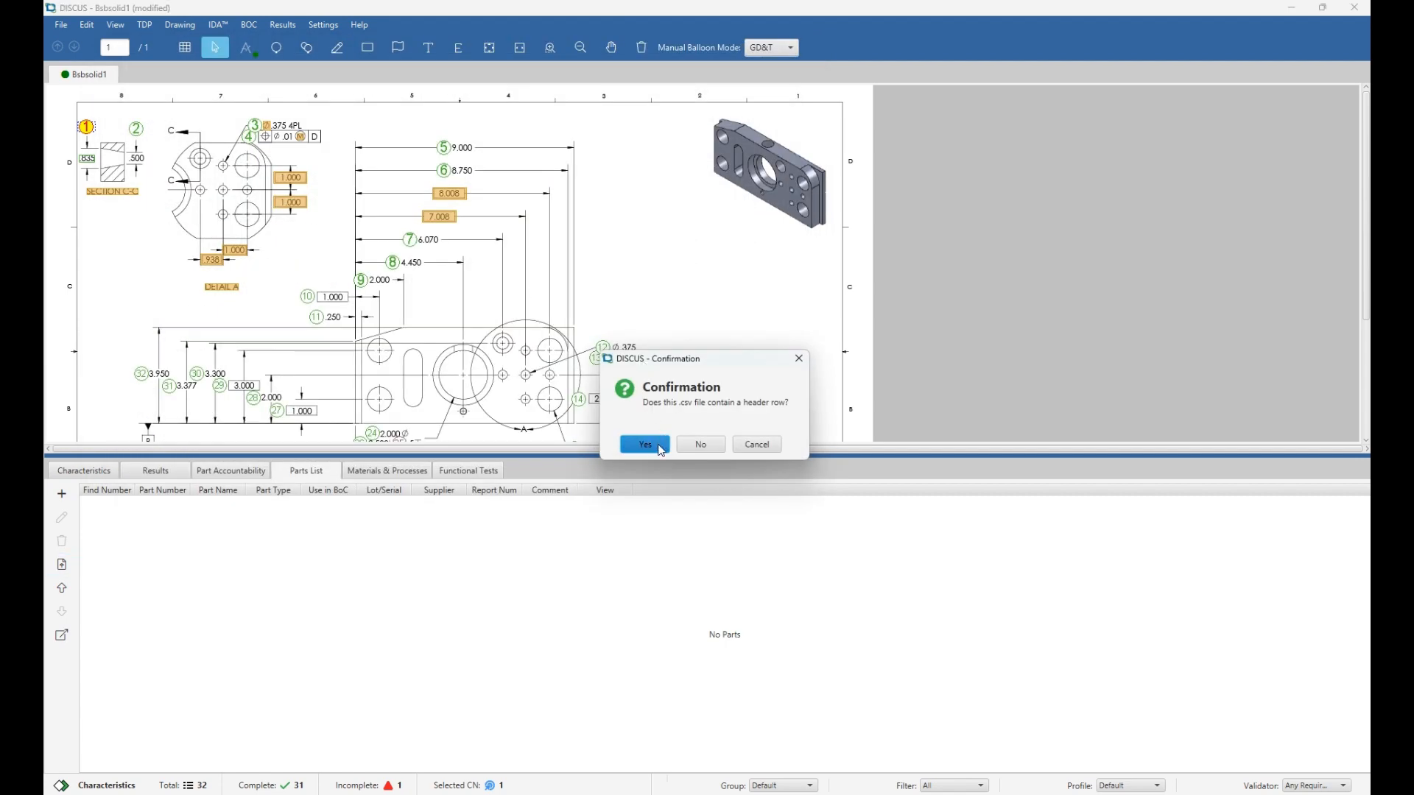
pyautogui.click(660, 448)
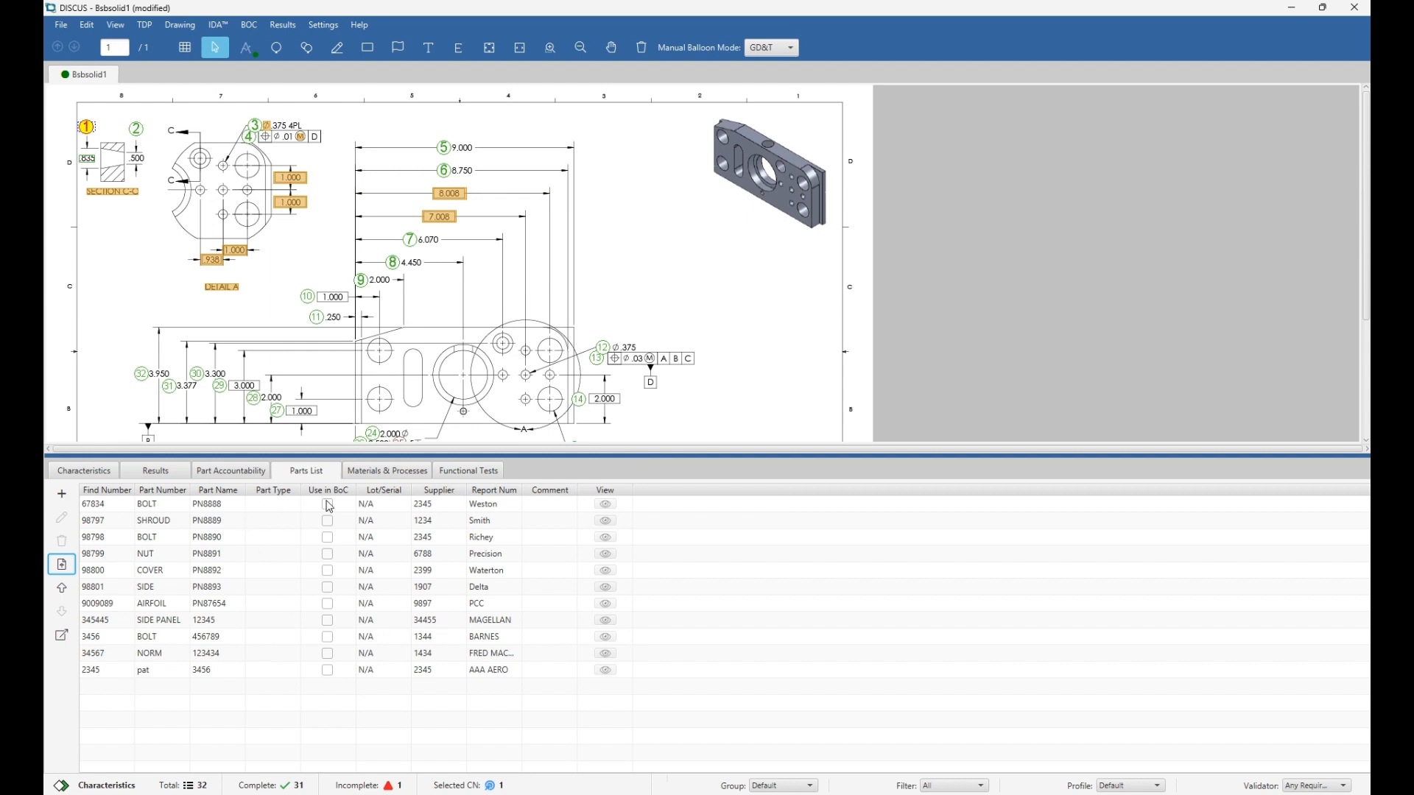
# Bring the title block into view and capture the ALUMINIUM material text for extraction.
pyautogui.scroll(-2, 739, 355)
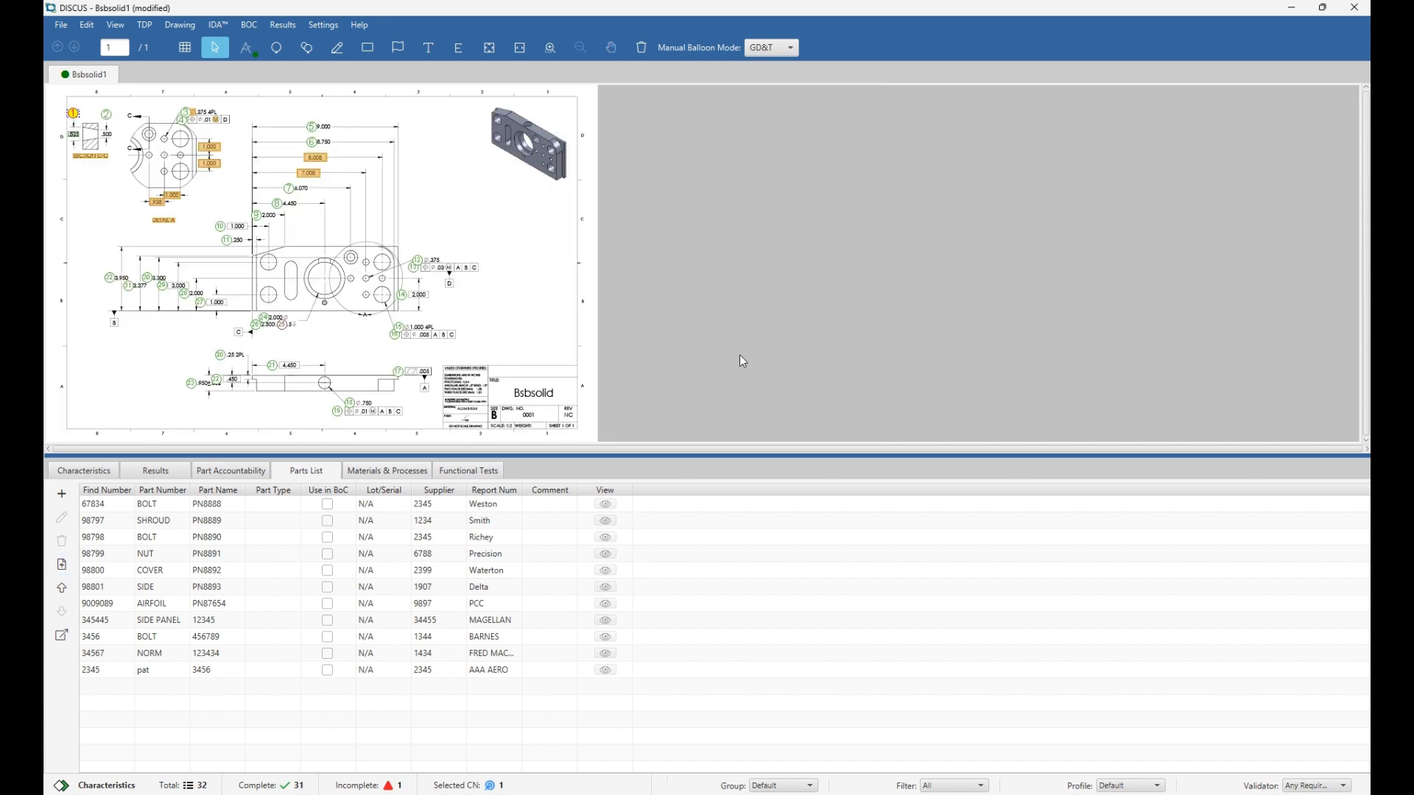
pyautogui.scroll(4, 489, 417)
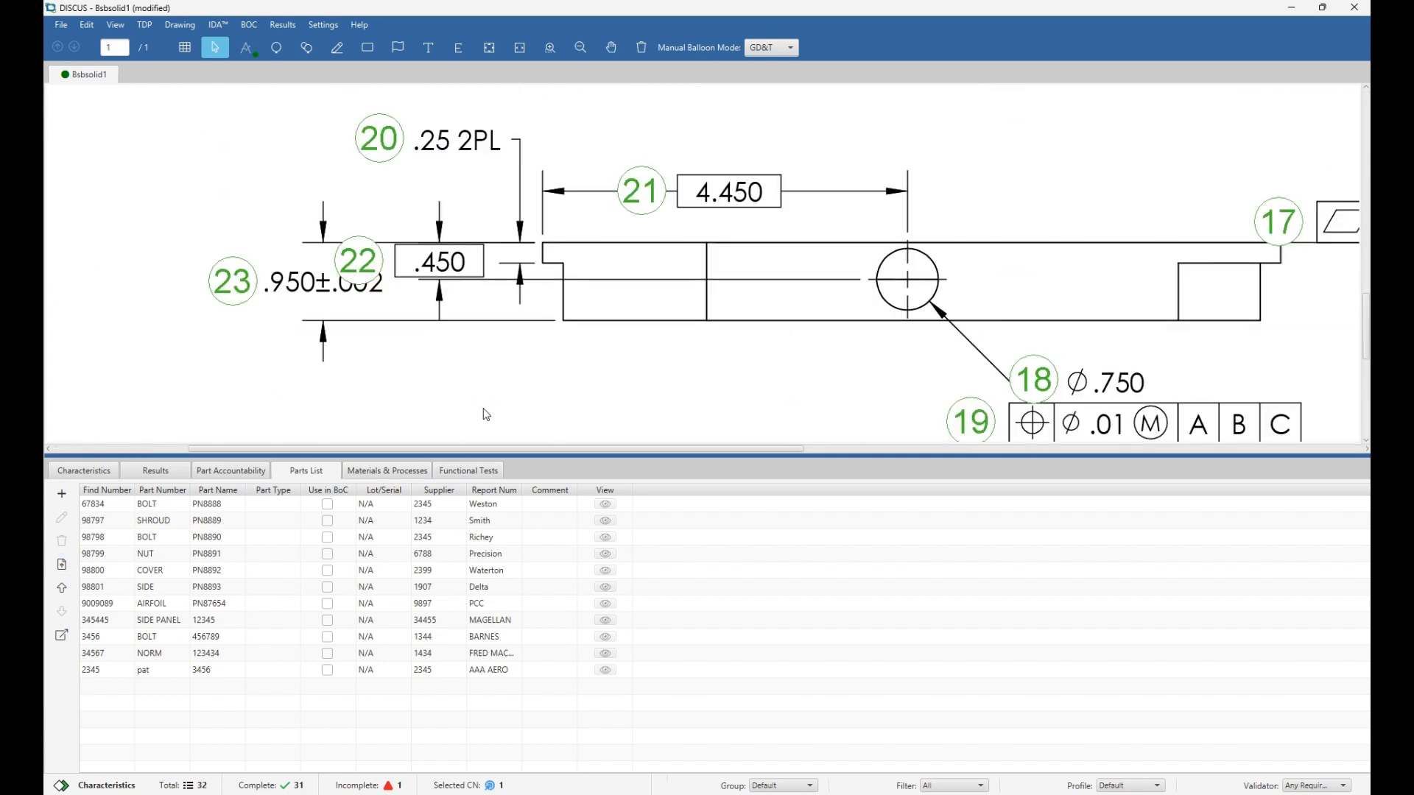
pyautogui.moveTo(492, 448); pyautogui.dragTo(717, 448)
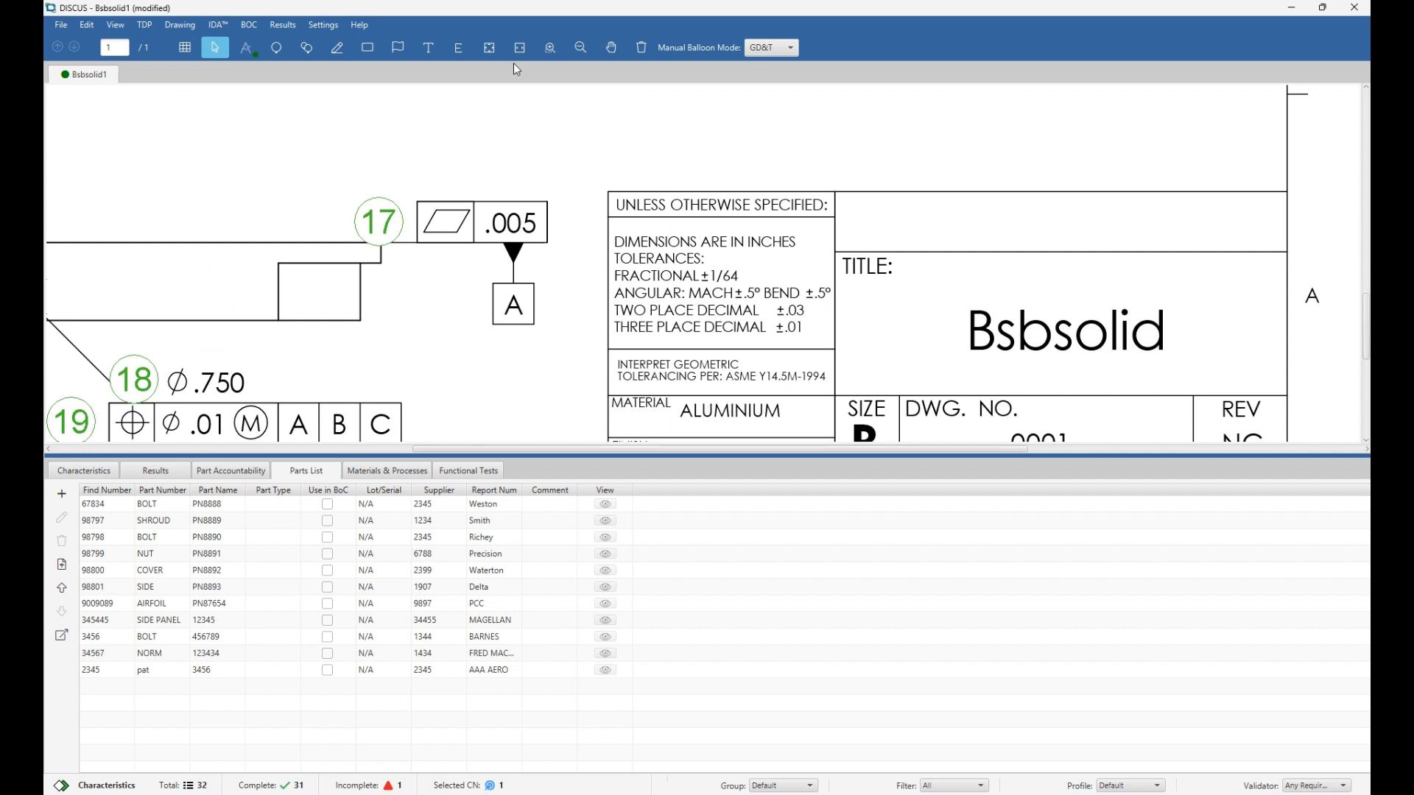
pyautogui.click(459, 50)
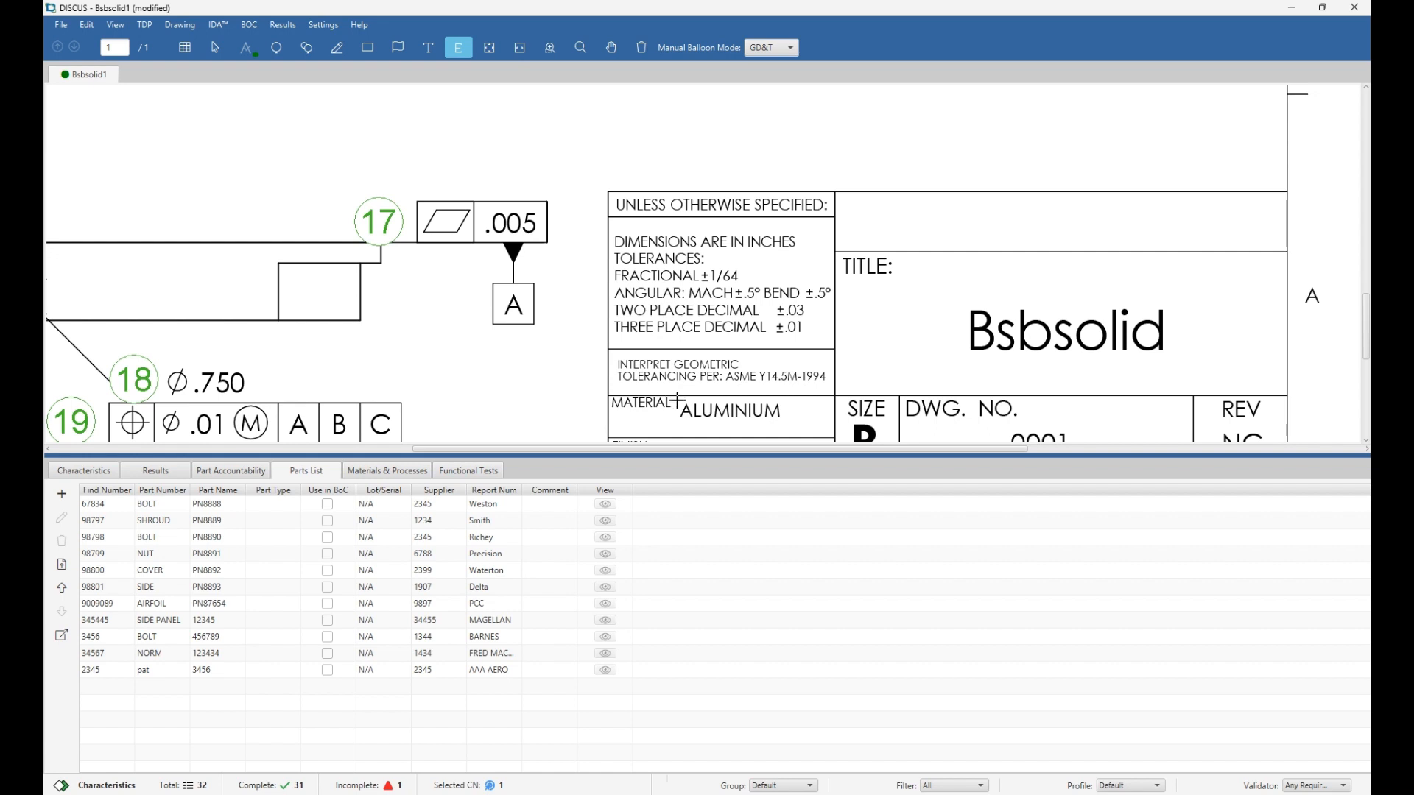
pyautogui.moveTo(677, 402); pyautogui.dragTo(781, 427)
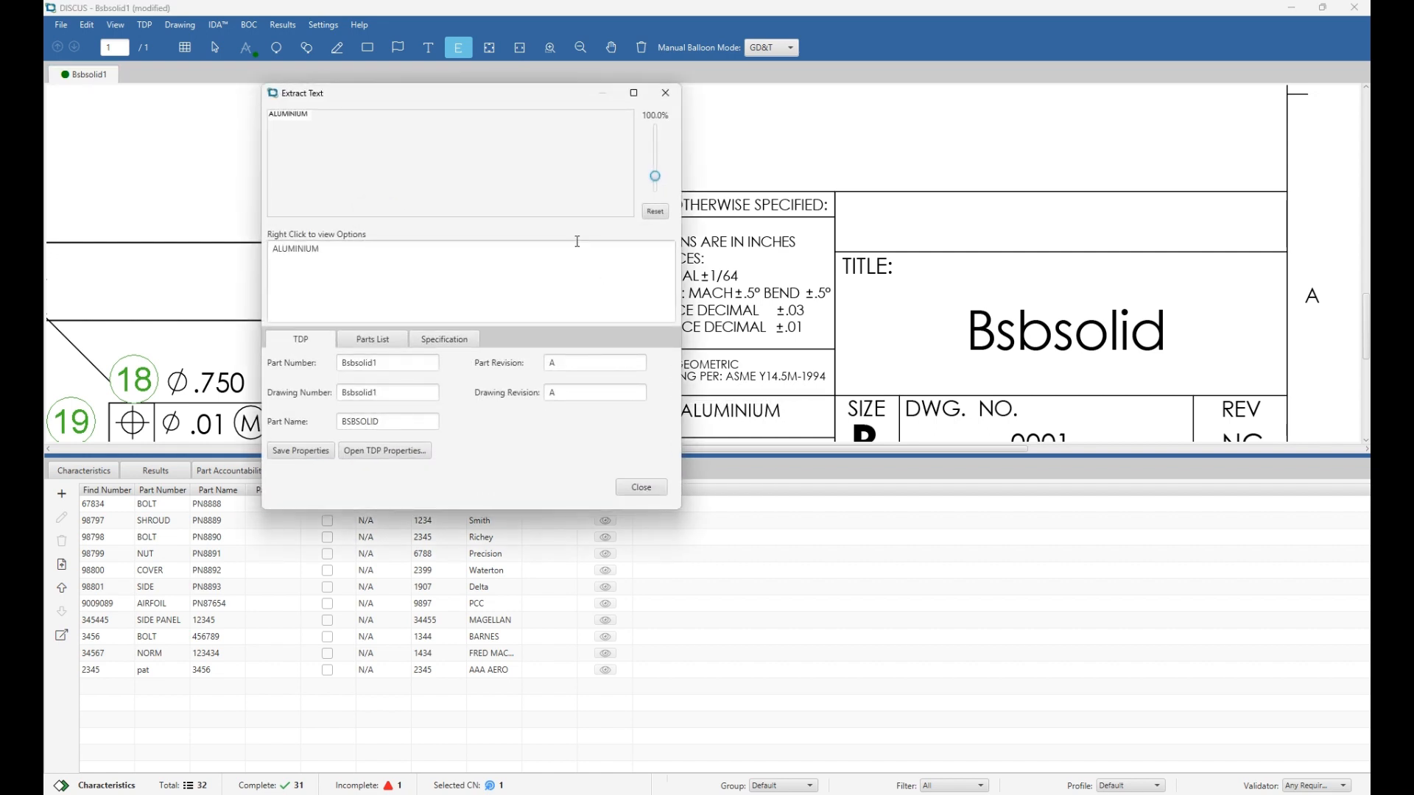
# Set the extracted ALUMINIUM as material name with spec number 12312, revision A, and add a specification.
pyautogui.moveTo(655, 177); pyautogui.dragTo(655, 153)
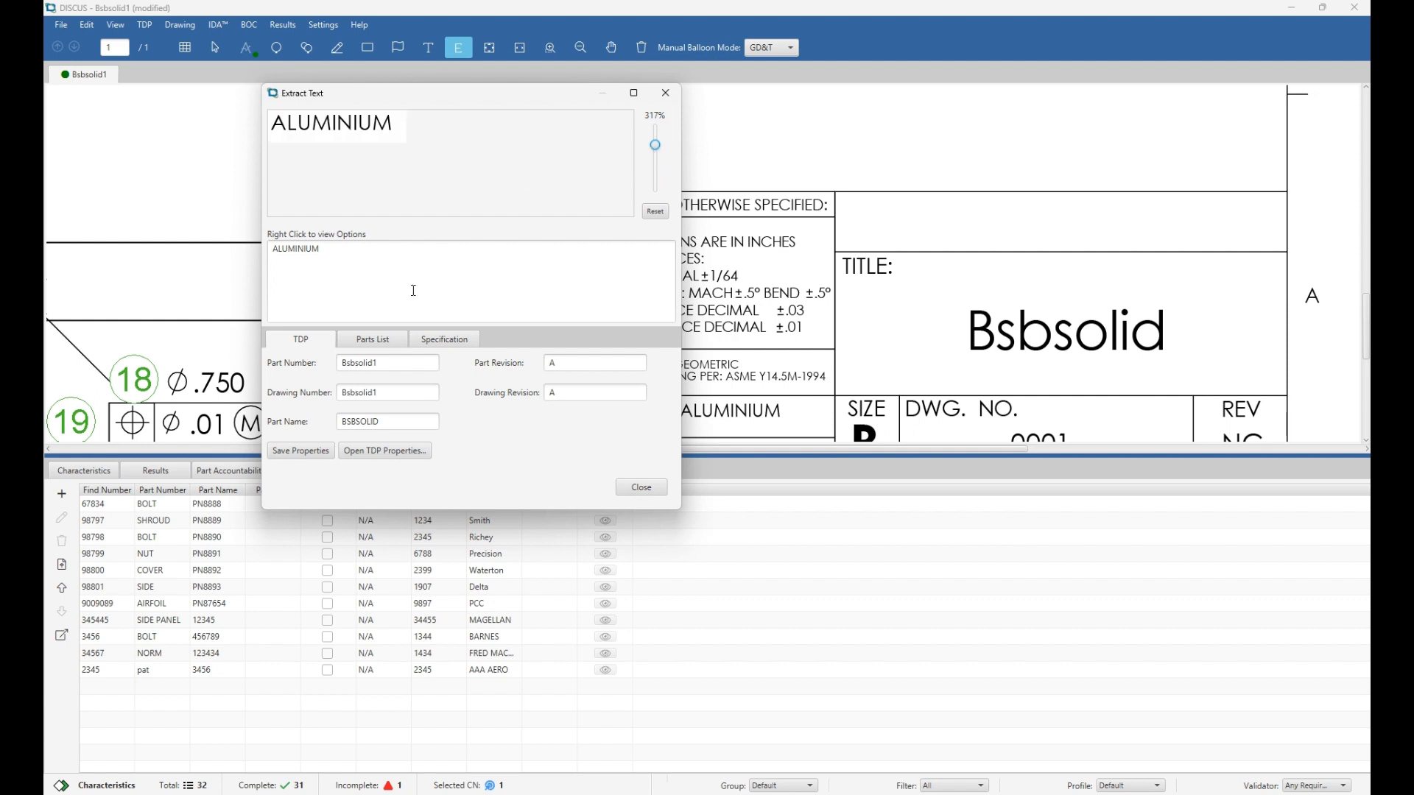
pyautogui.click(429, 337)
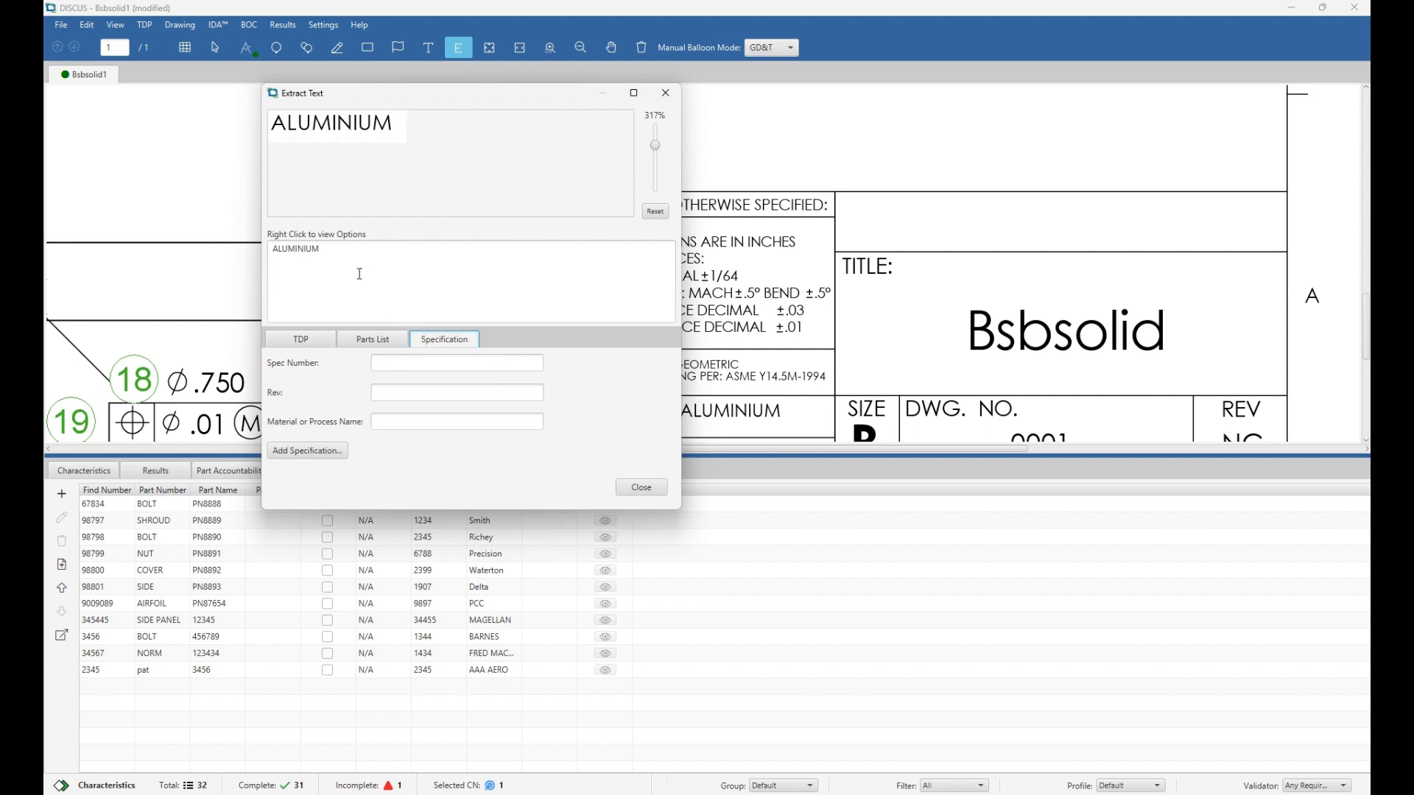
pyautogui.rightClick(359, 274)
pyautogui.click(393, 321)
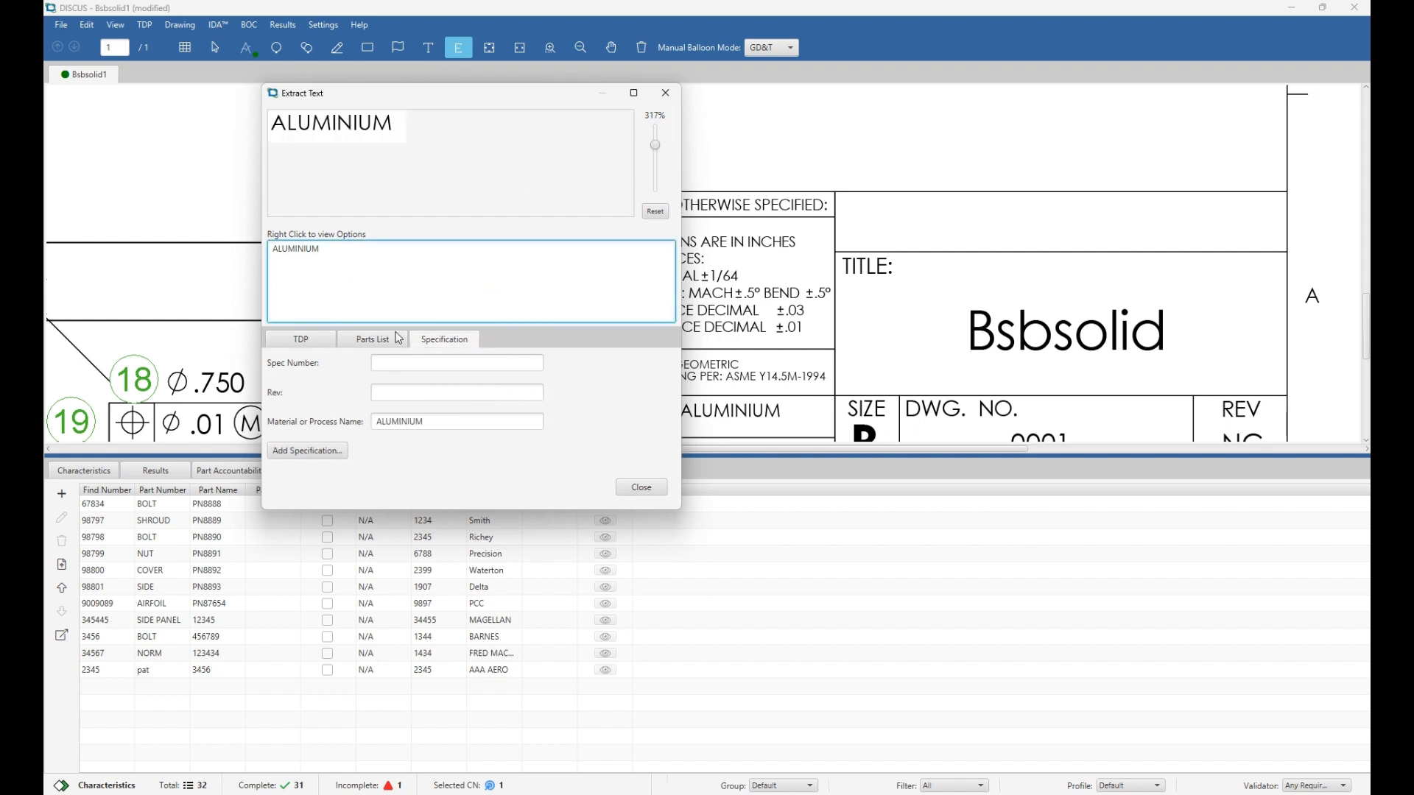
pyautogui.click(403, 363)
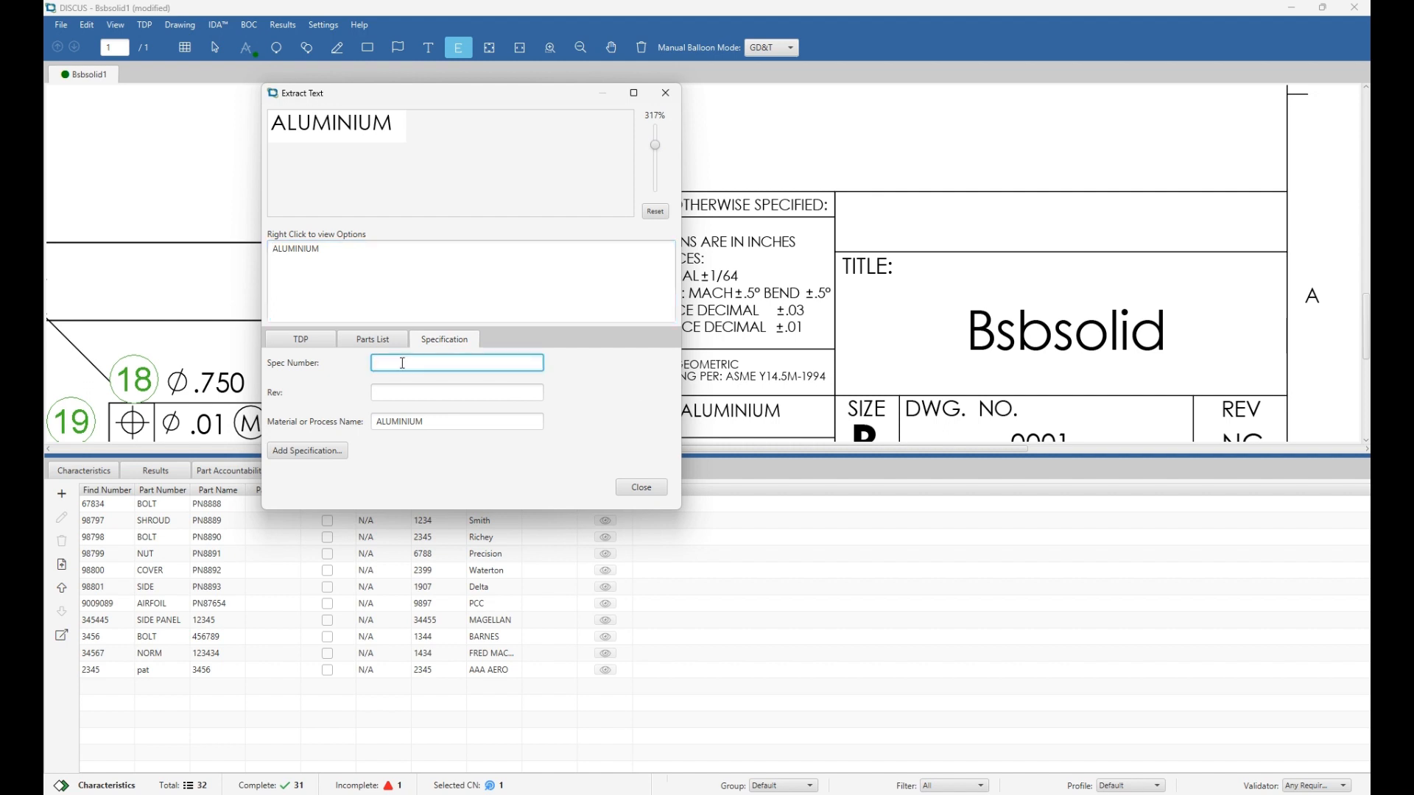
pyautogui.write('12312')
pyautogui.click(404, 392)
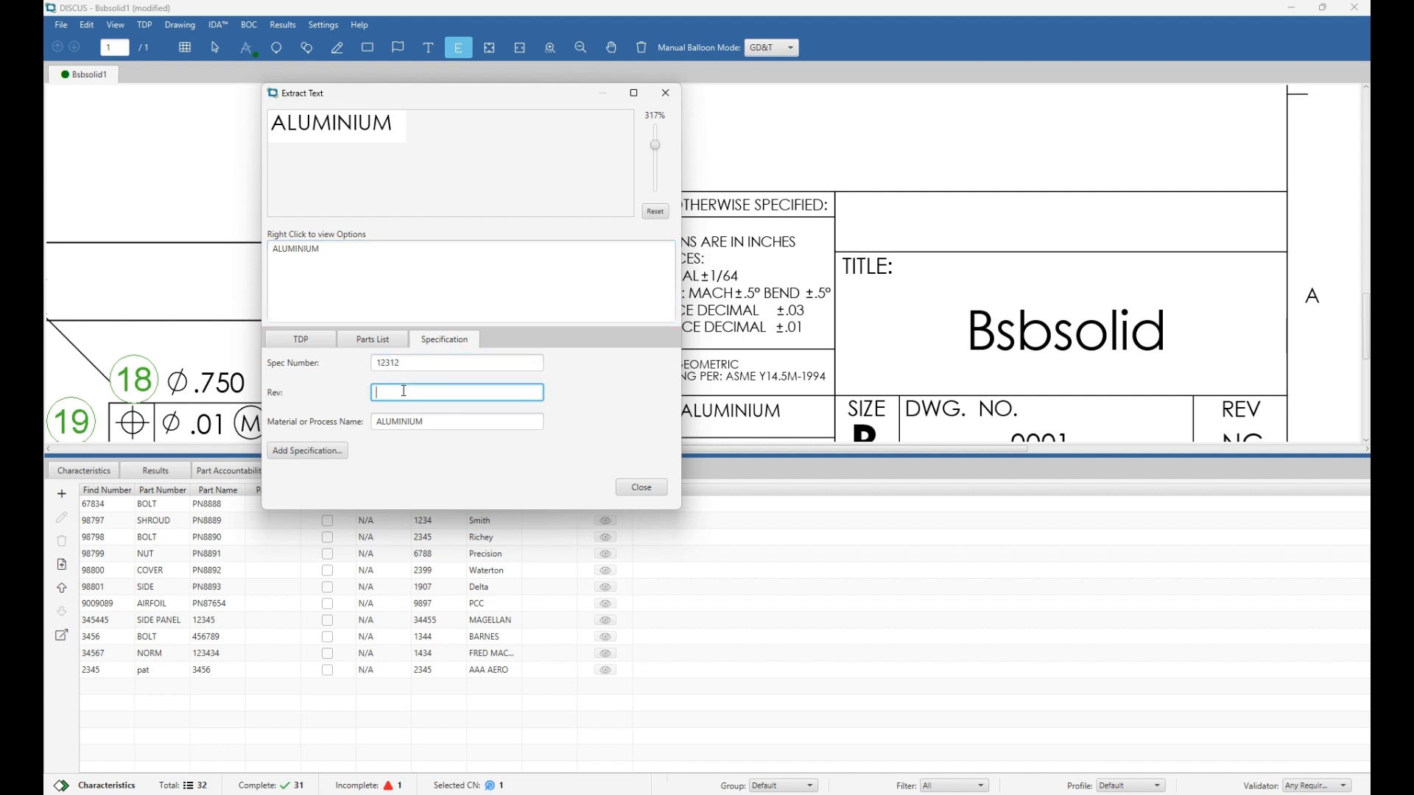
pyautogui.write('A')
pyautogui.click(332, 456)
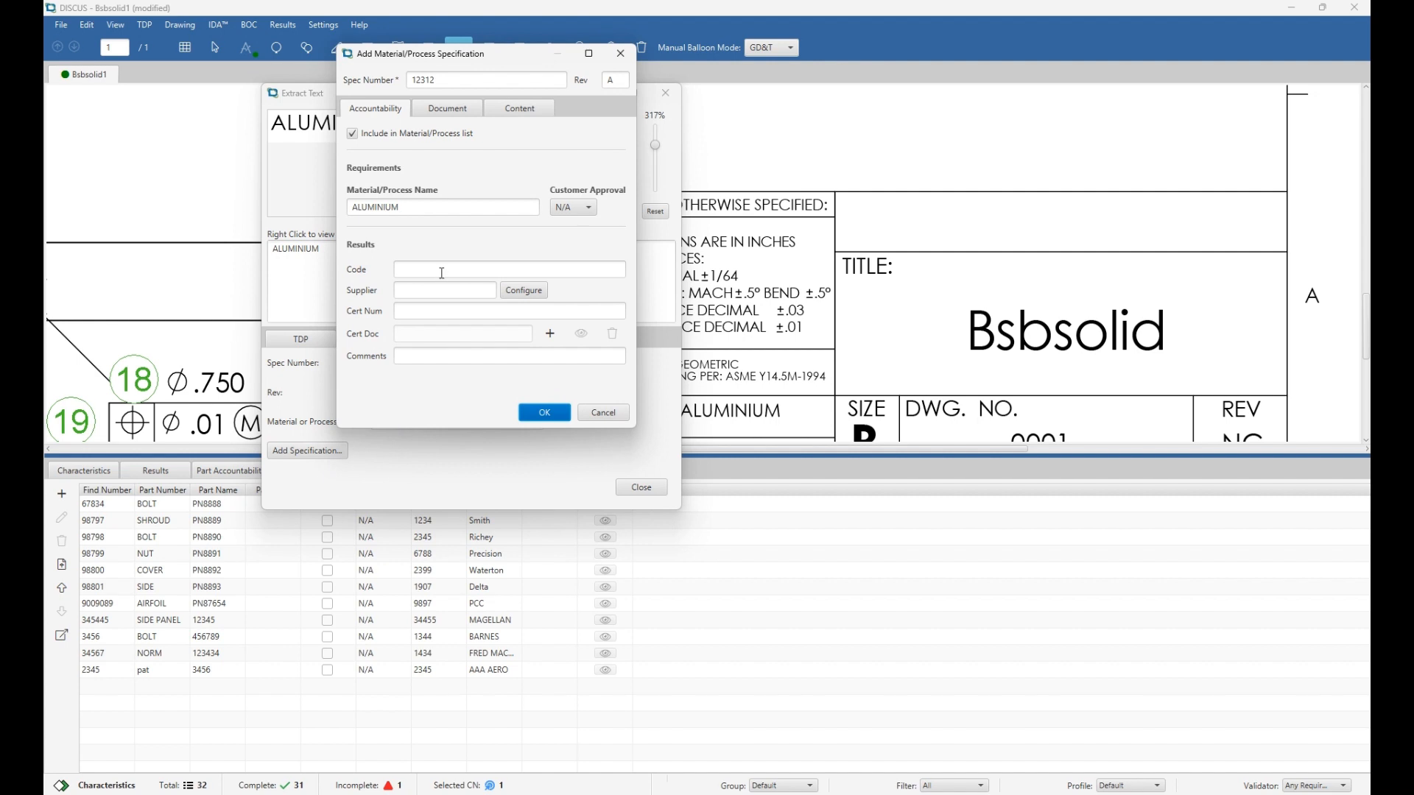
pyautogui.click(442, 270)
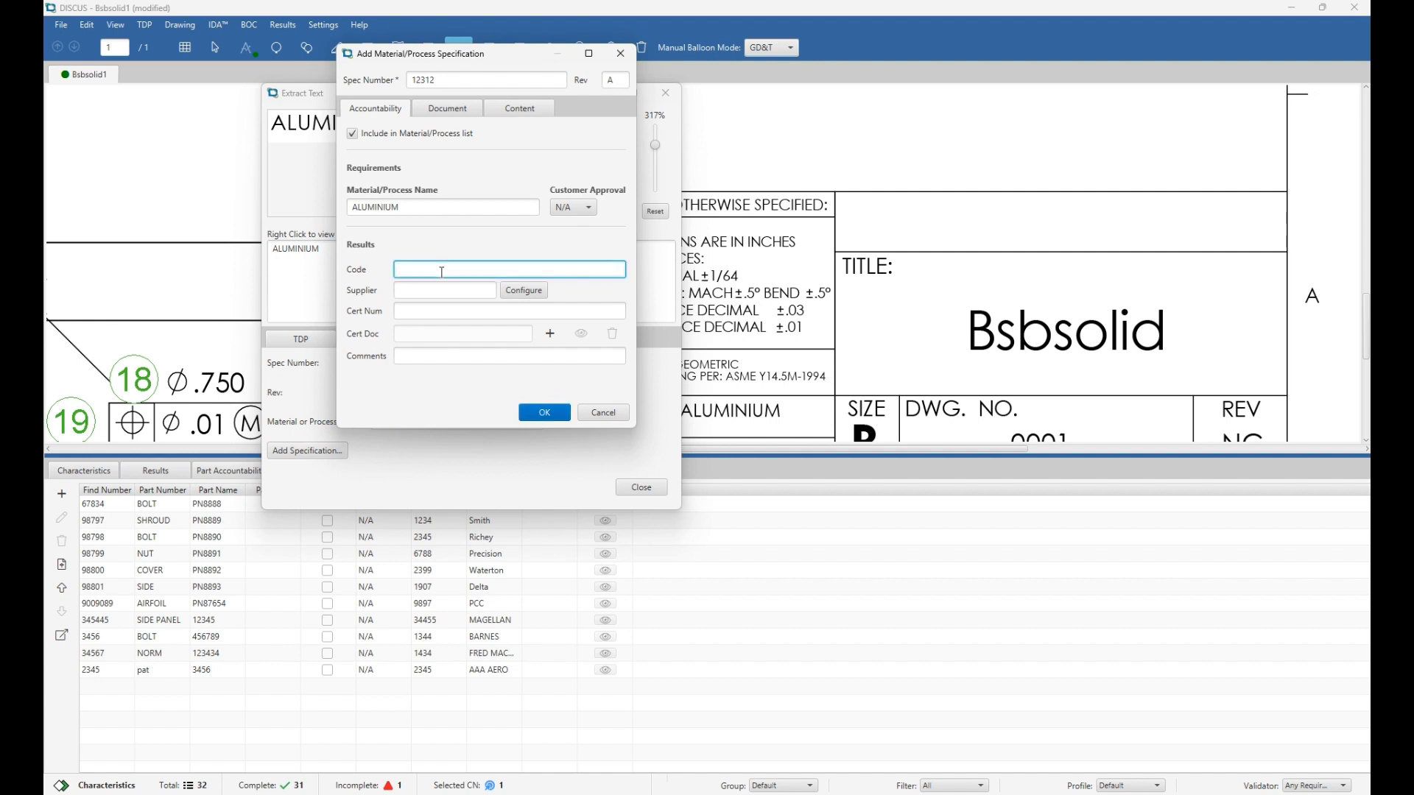
pyautogui.write('123122112312')
pyautogui.press('Tab')
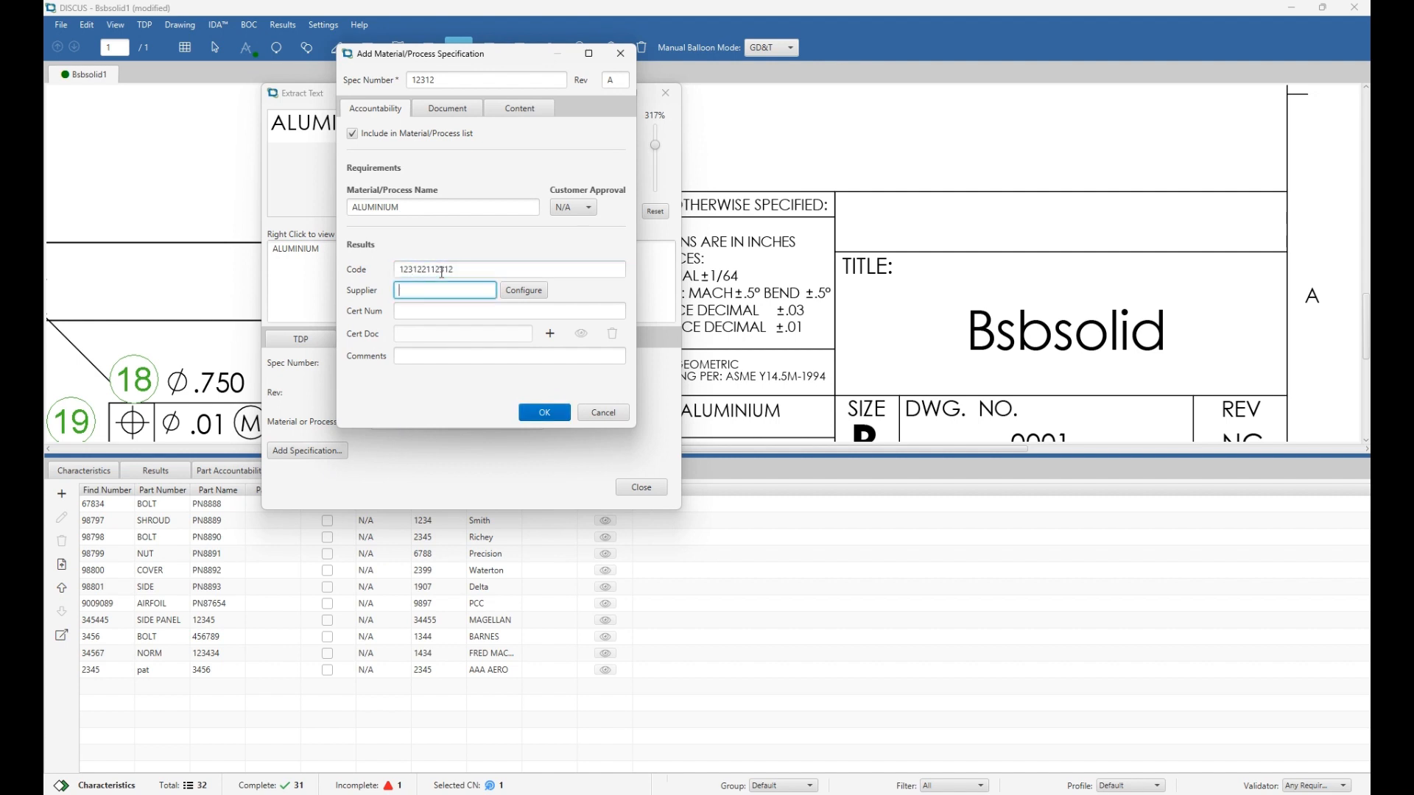
pyautogui.write('SUP CO.')
pyautogui.press('Tab')
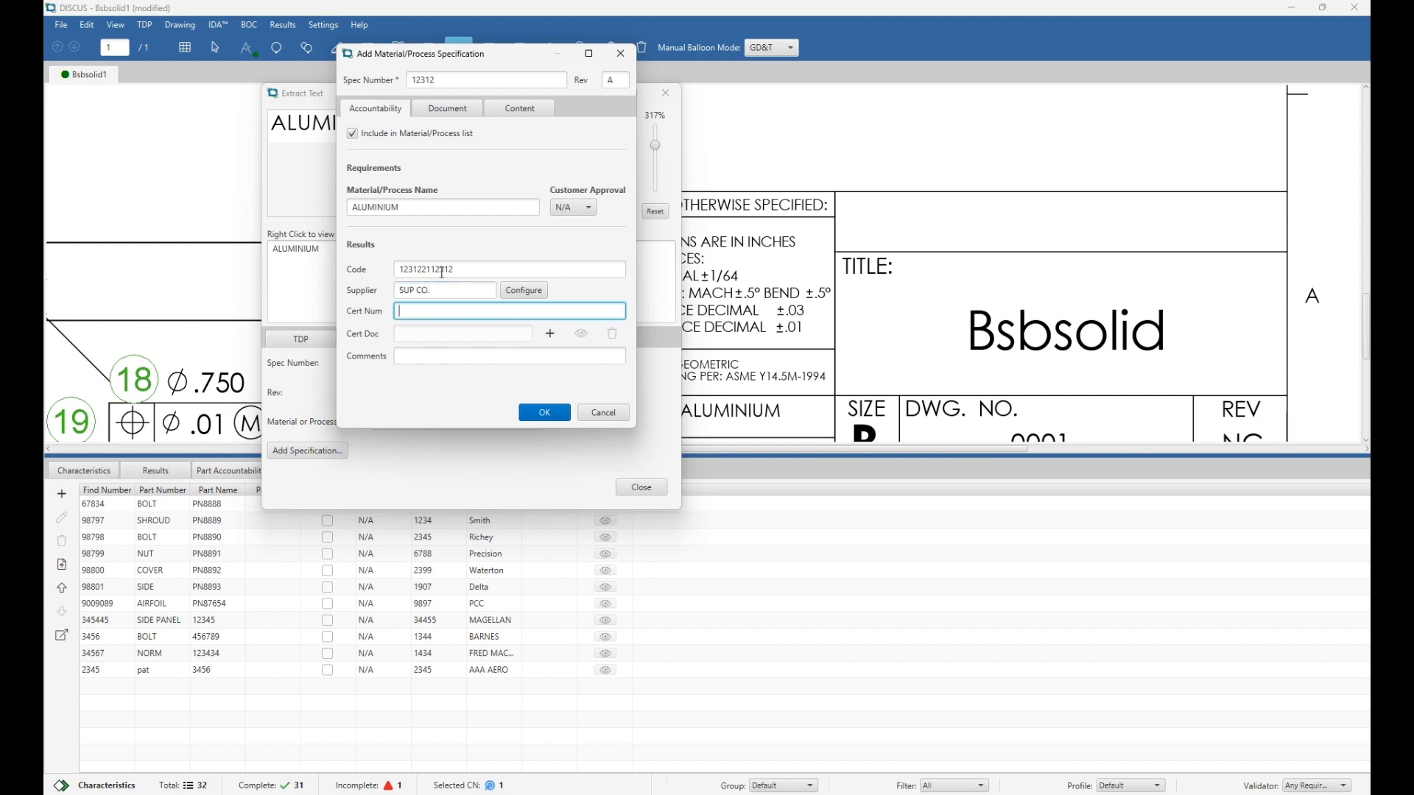
pyautogui.write('1312321321')
pyautogui.press('Tab')
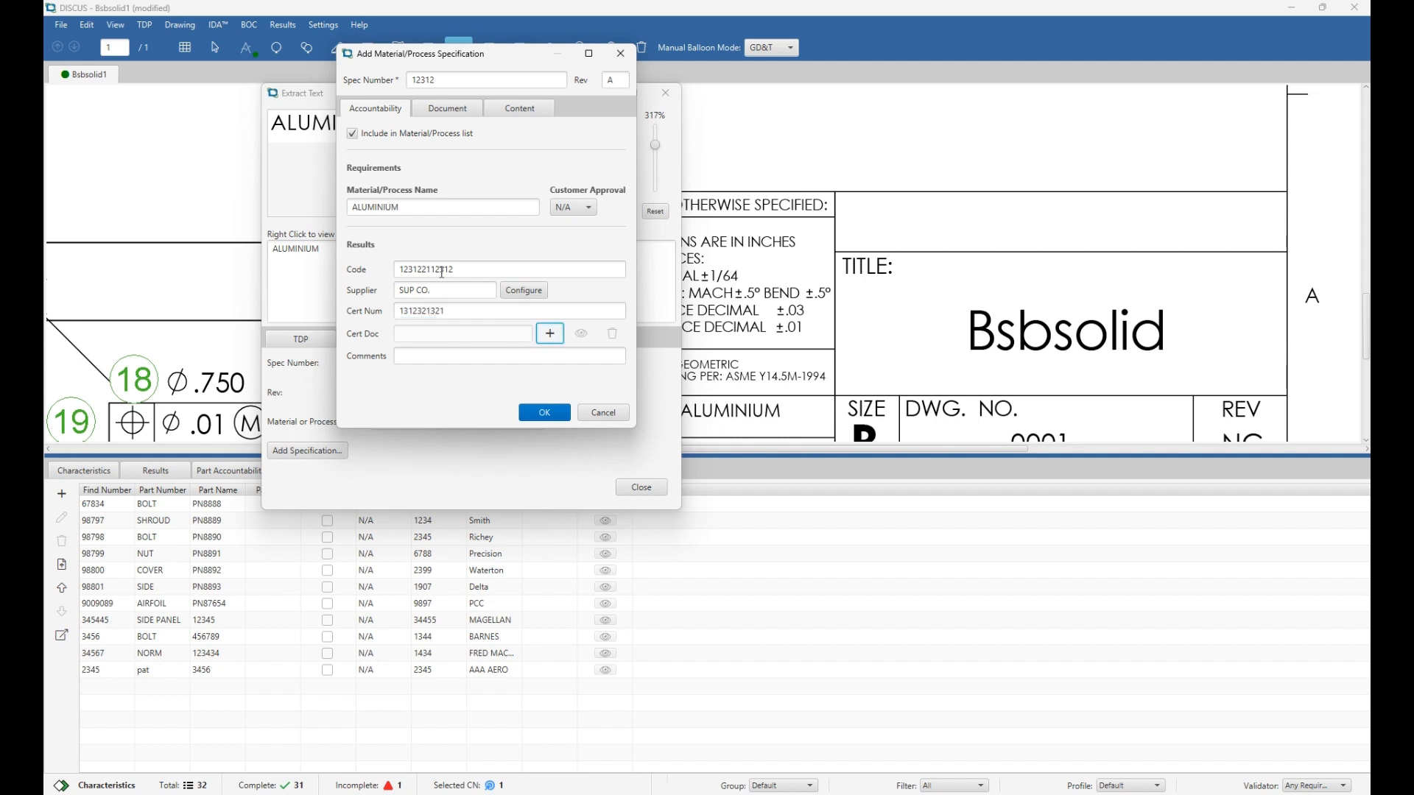
pyautogui.click(478, 357)
pyautogui.write('N/A')
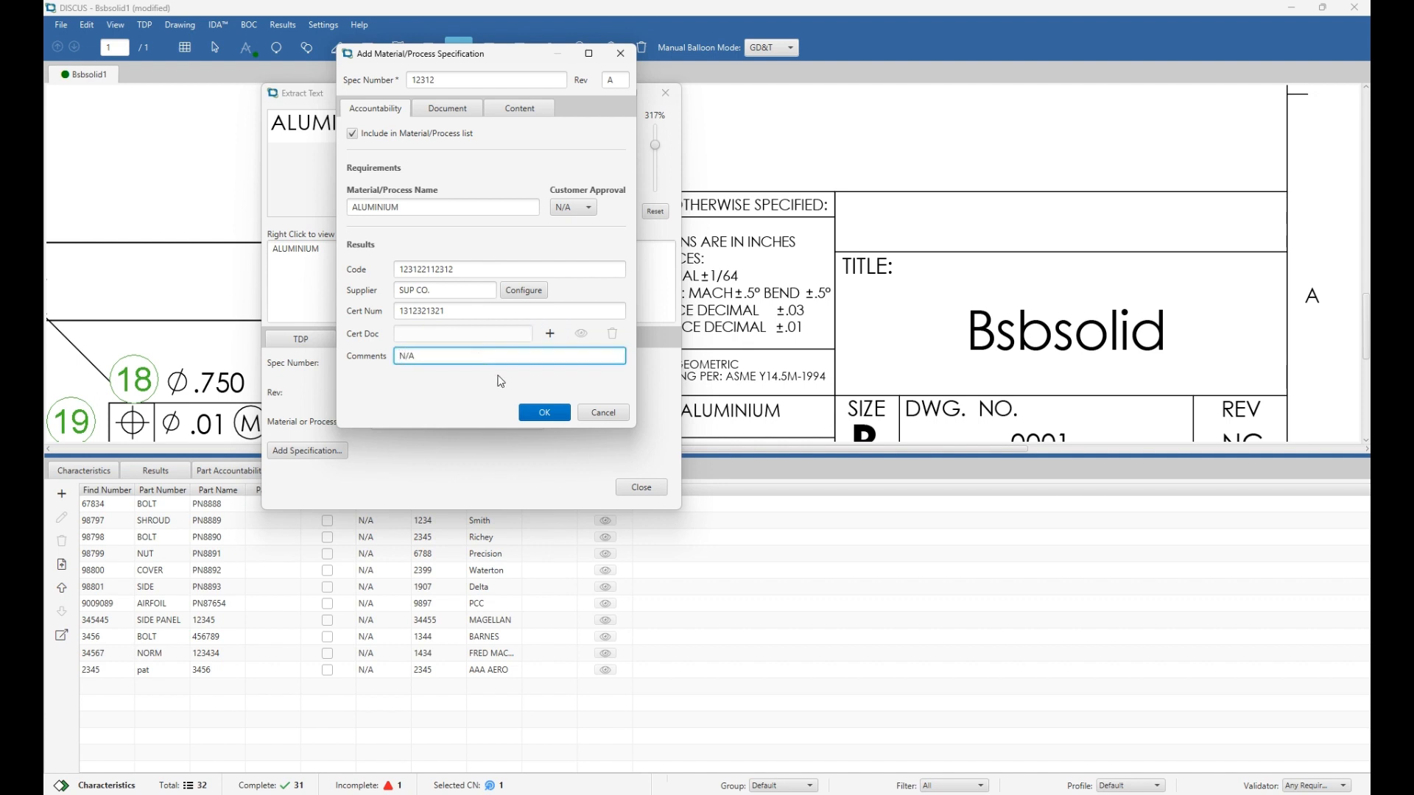
pyautogui.click(554, 420)
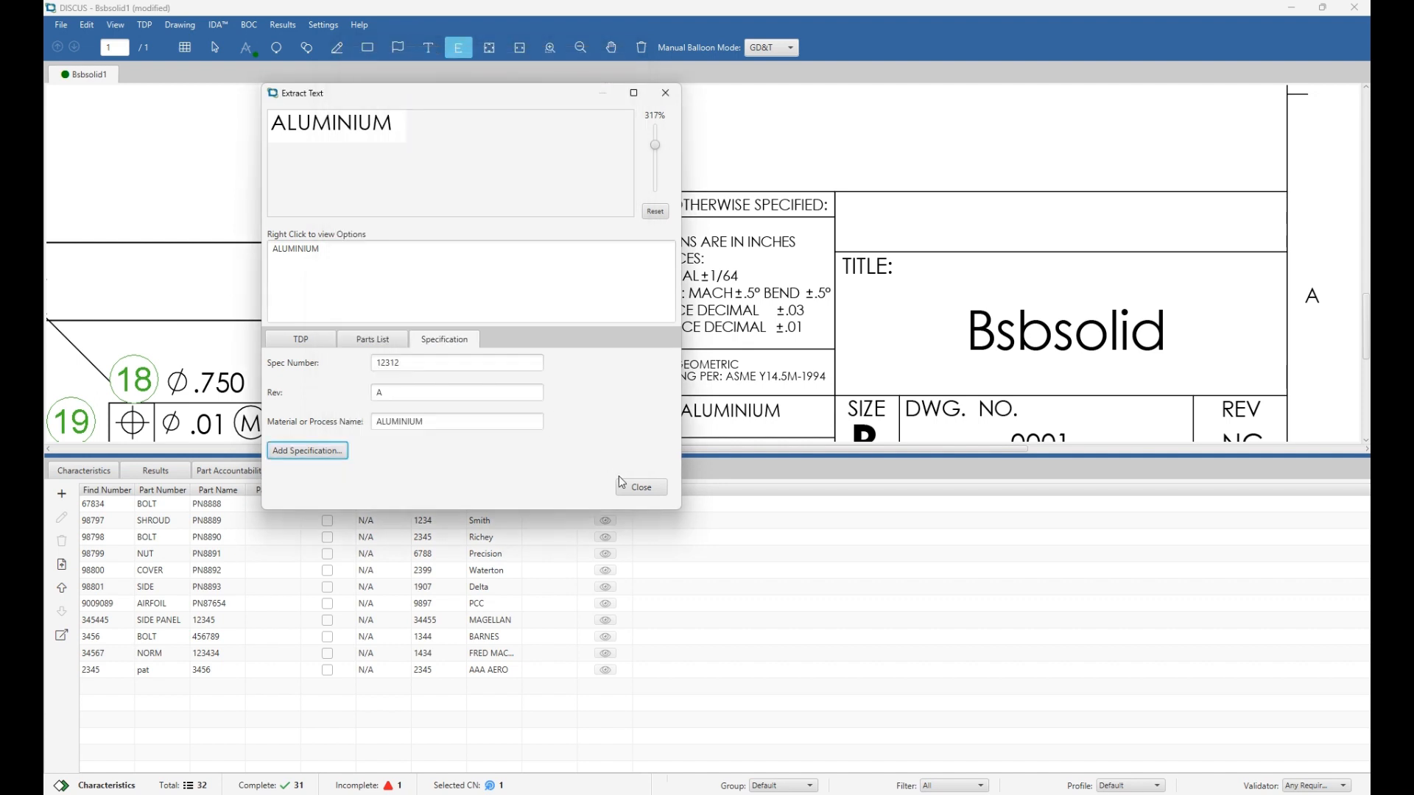
pyautogui.click(640, 488)
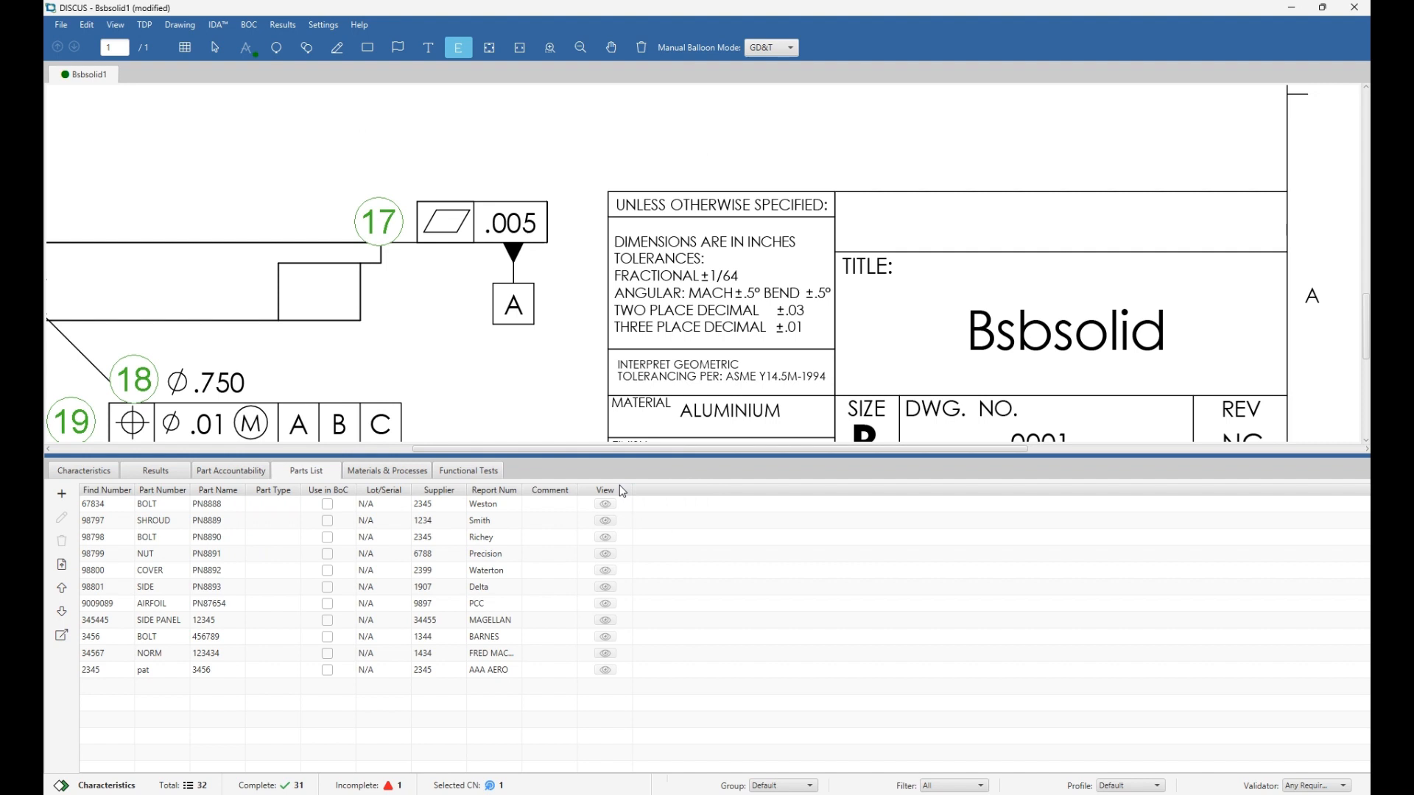
# Import the tests from 'functional test csv' into Functional Tests, confirming the file has a header row.
pyautogui.click(419, 477)
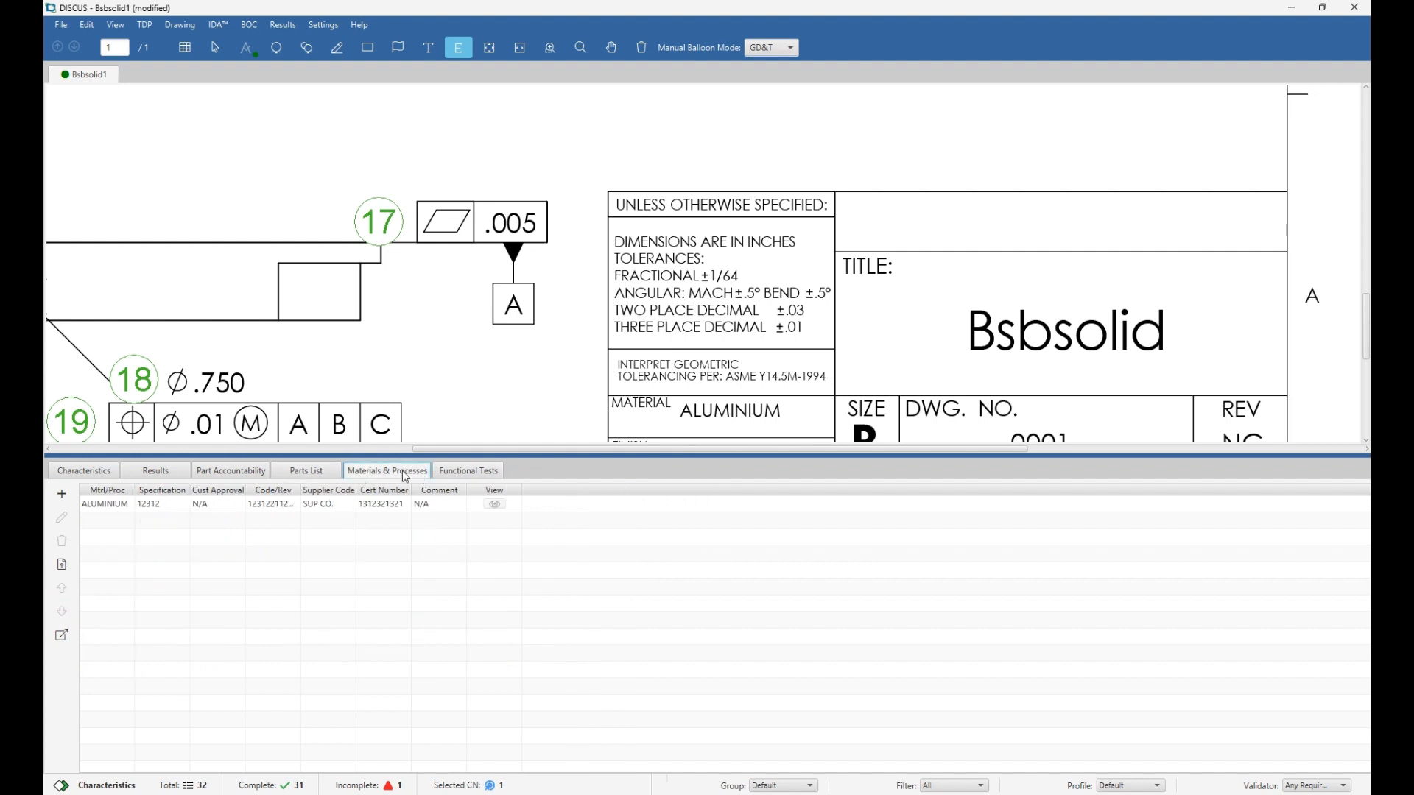
pyautogui.click(469, 472)
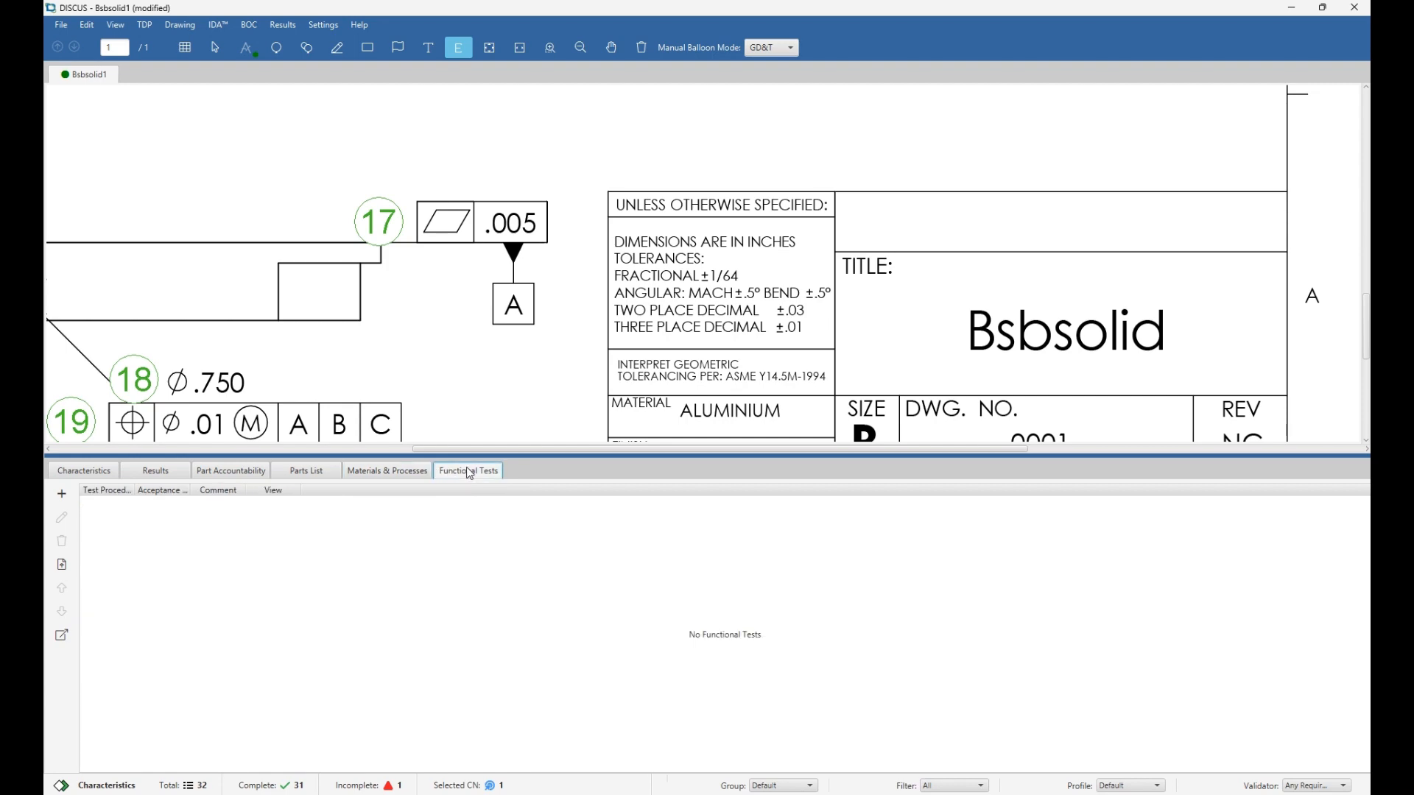
pyautogui.scroll(-3, 341, 252)
pyautogui.scroll(-2, 341, 251)
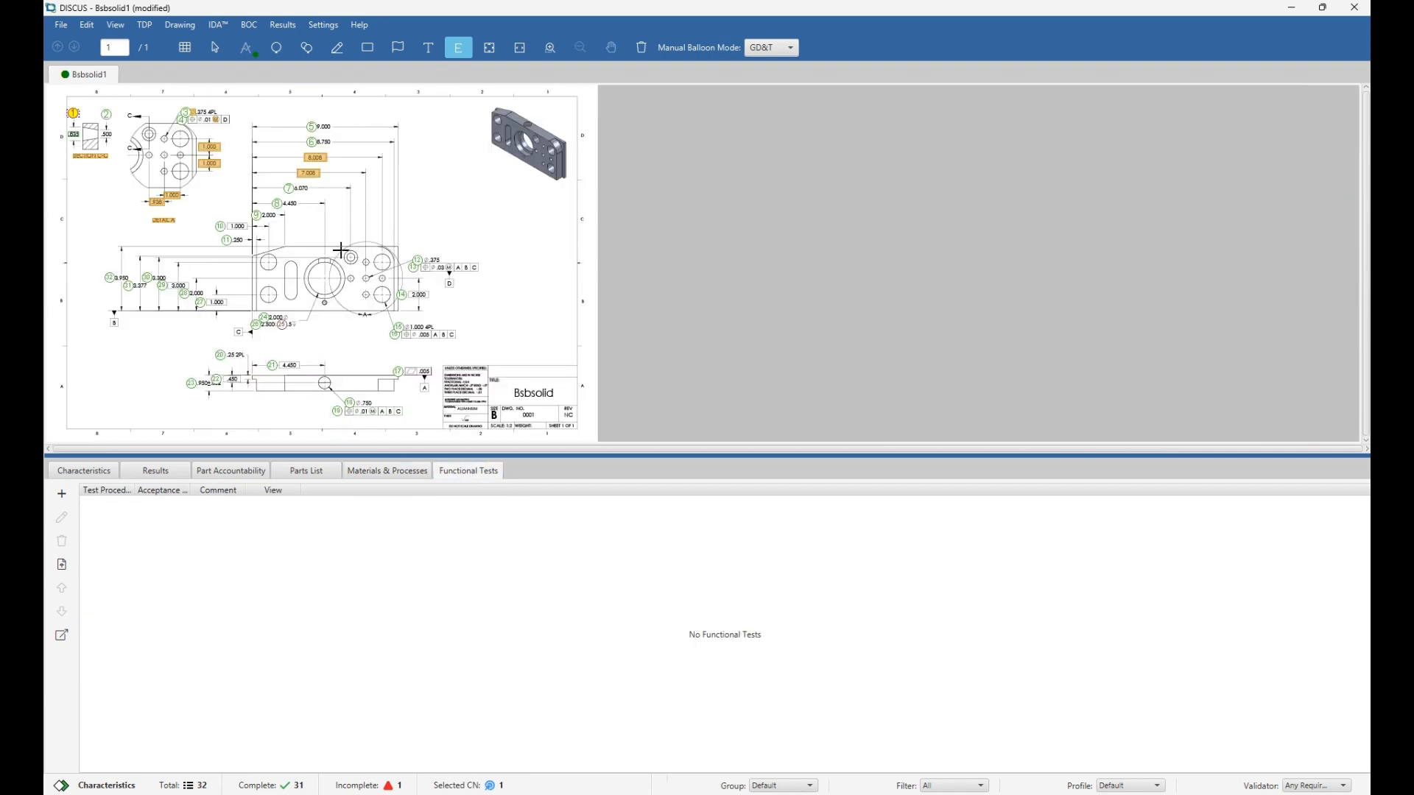
pyautogui.click(69, 566)
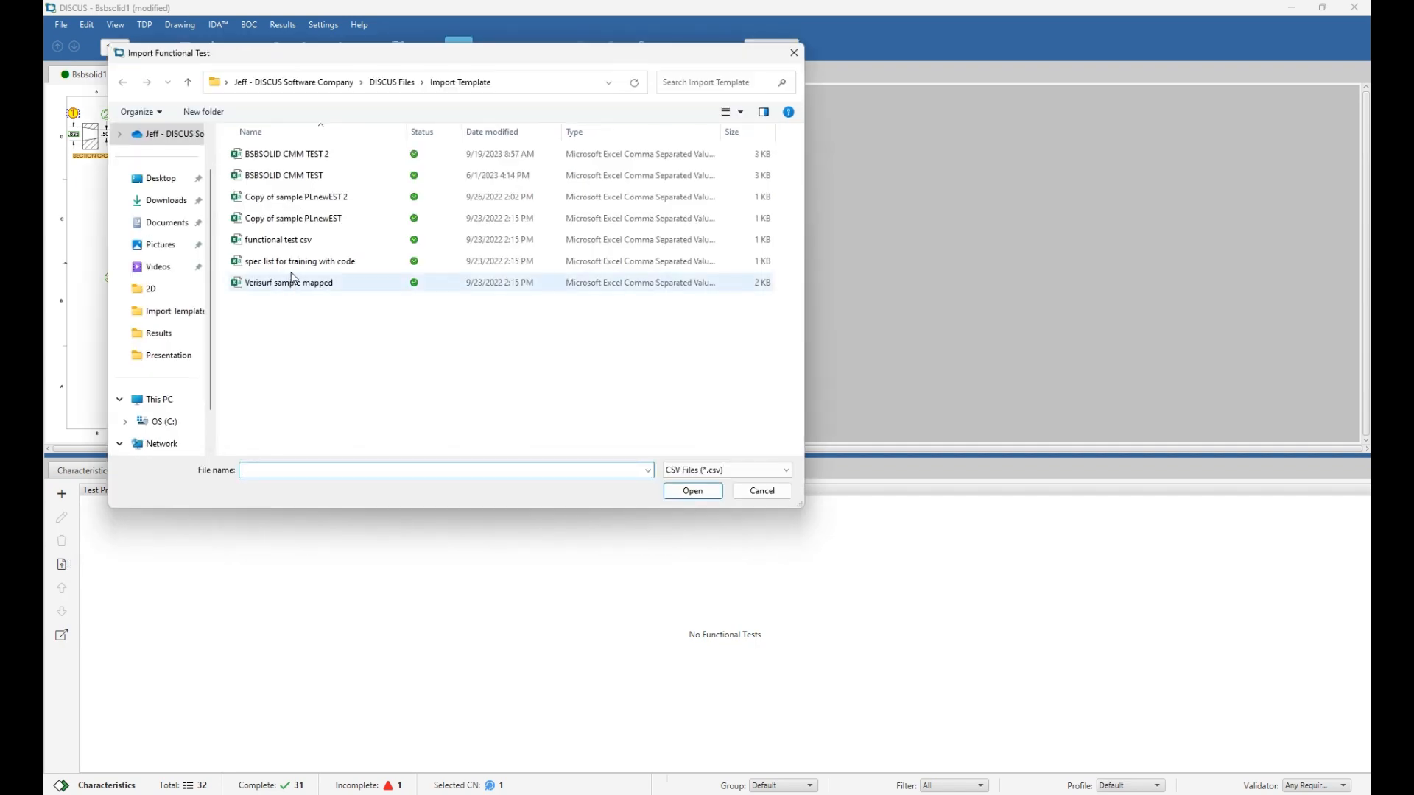
pyautogui.doubleClick(299, 246)
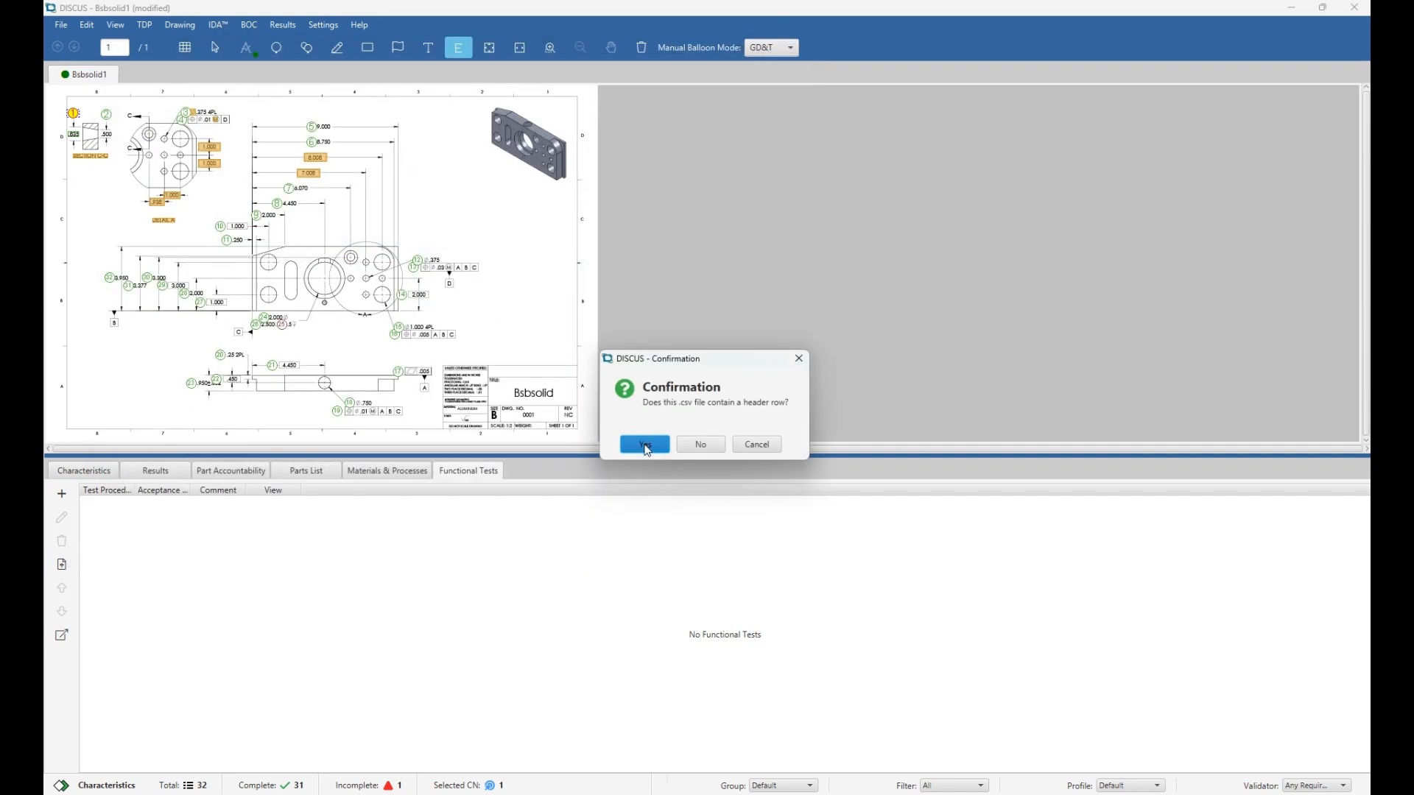
pyautogui.click(646, 446)
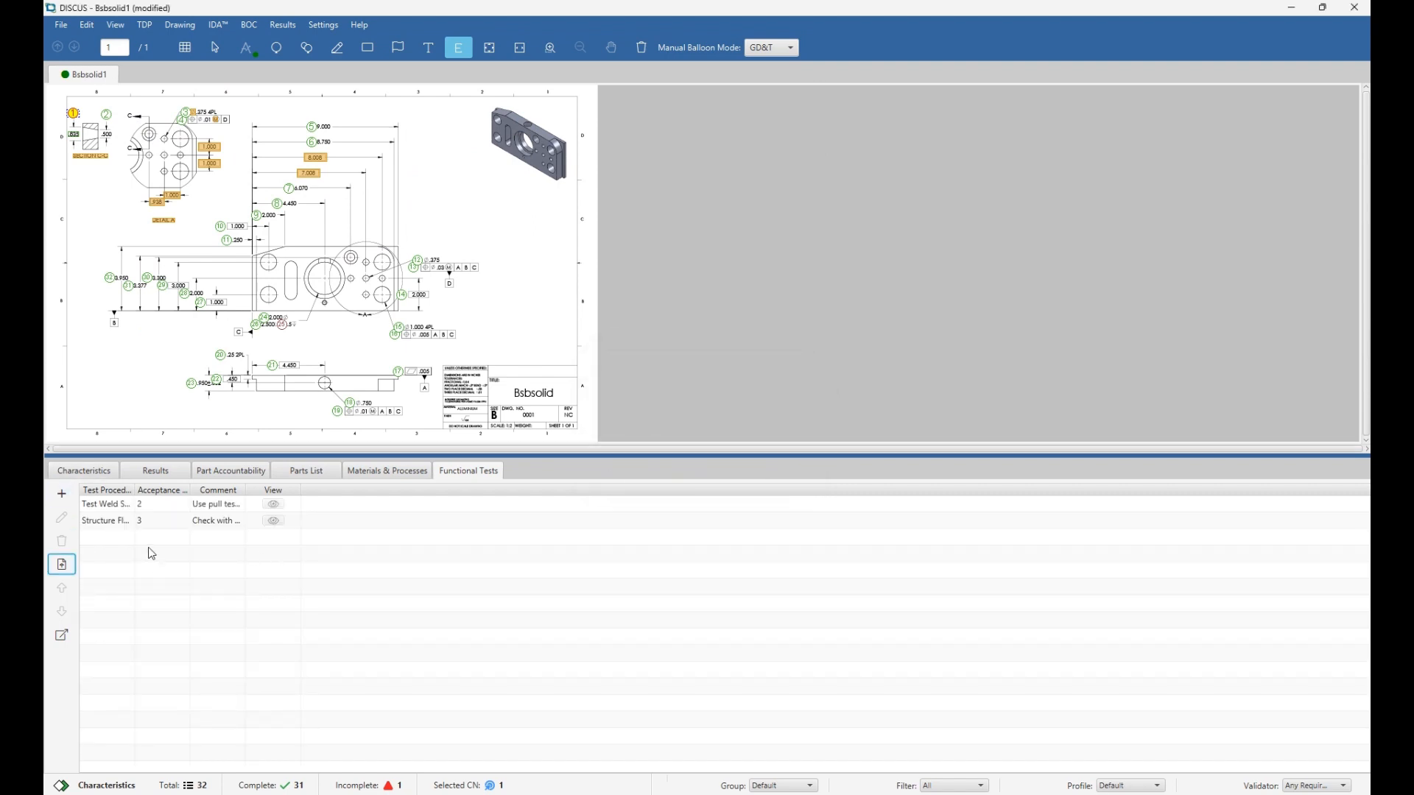
# Check characteristic CN 1's properties without changes, then review the Results and Part Accountability tabs.
pyautogui.click(87, 472)
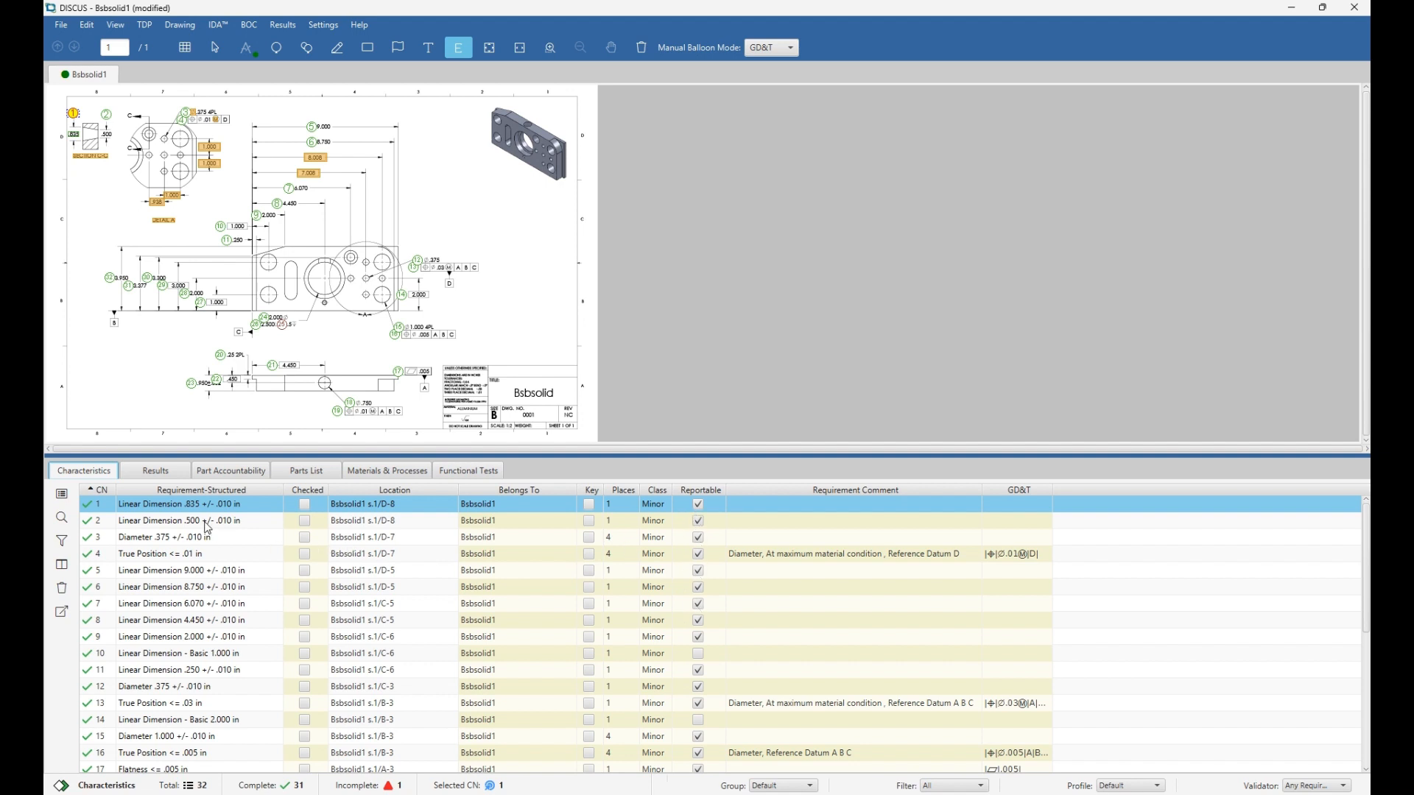
pyautogui.doubleClick(105, 509)
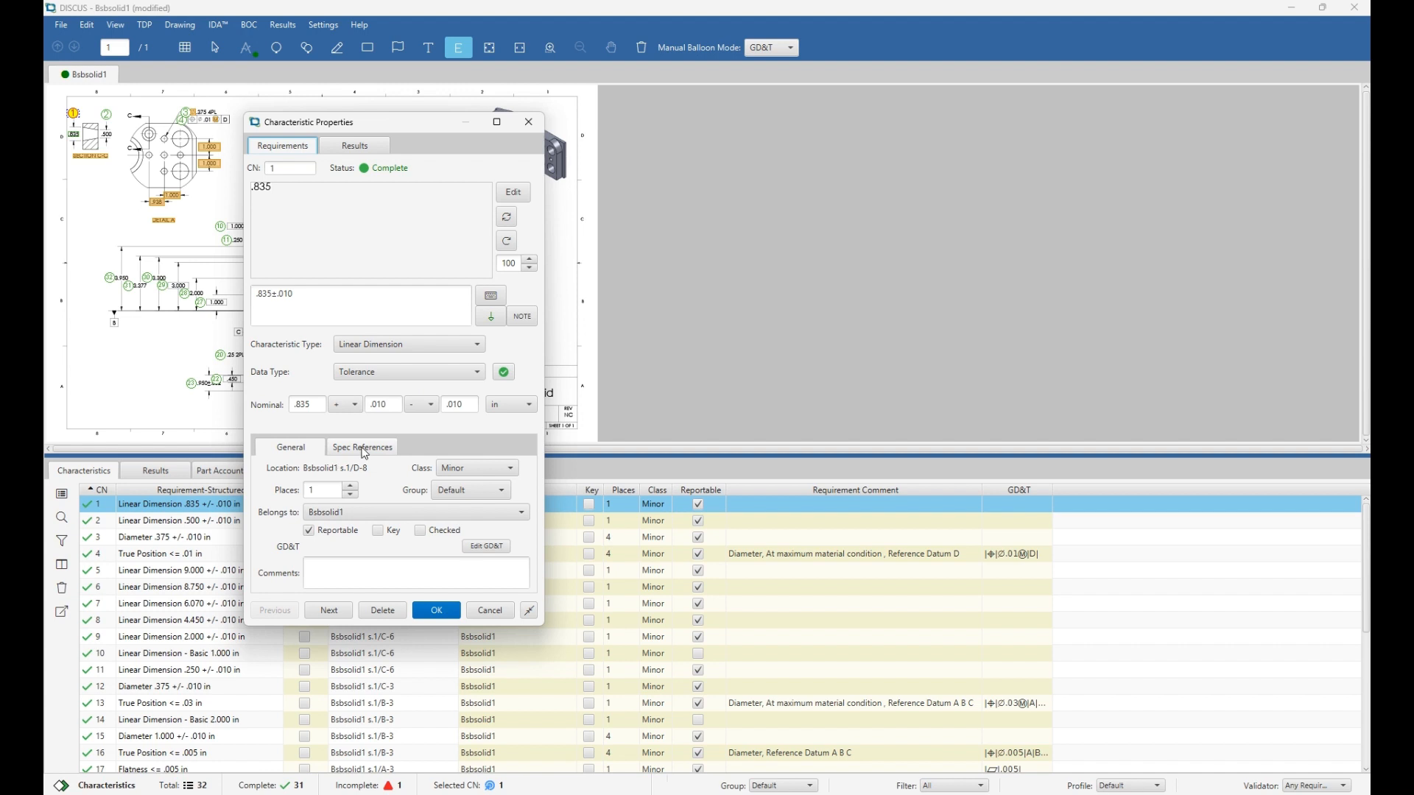
pyautogui.click(530, 126)
pyautogui.click(163, 475)
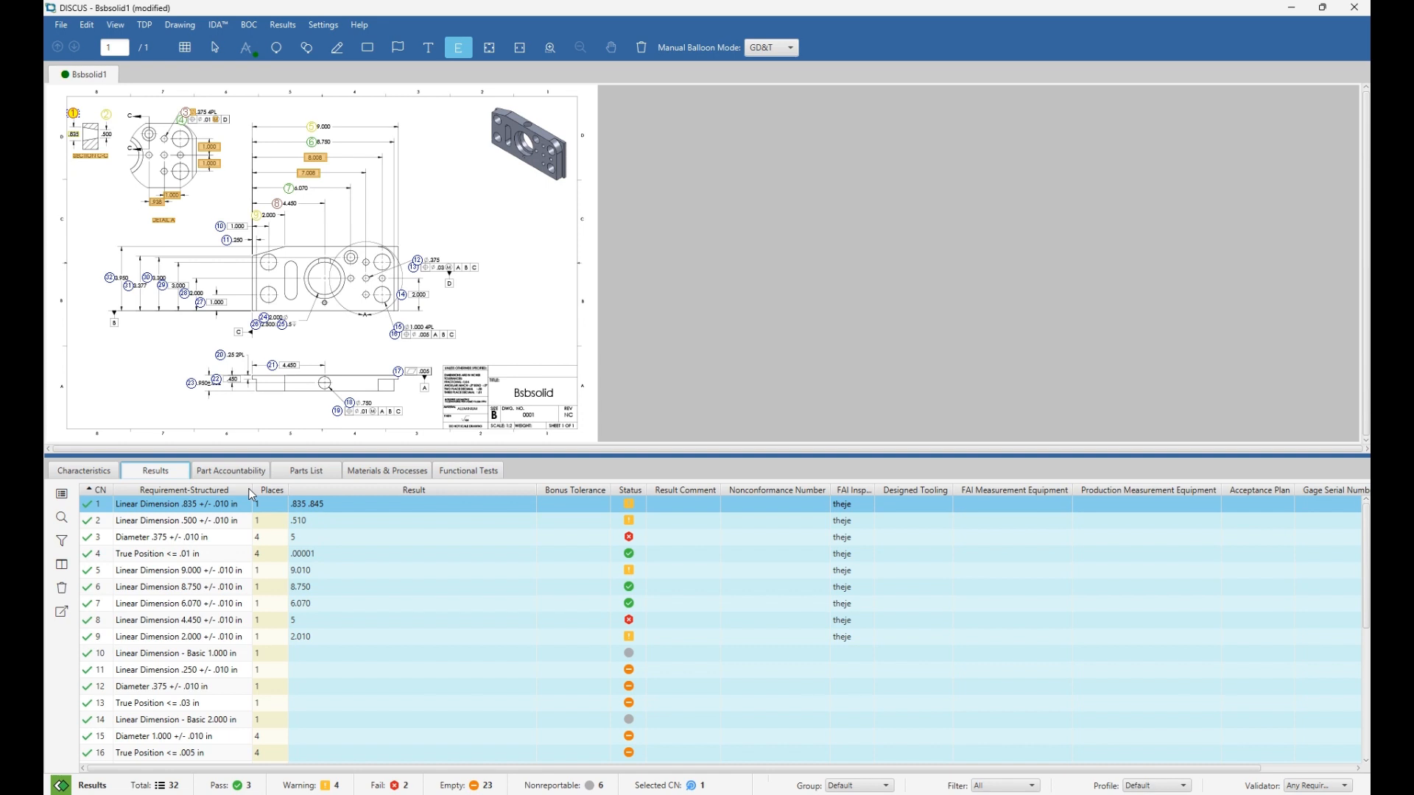
pyautogui.click(231, 473)
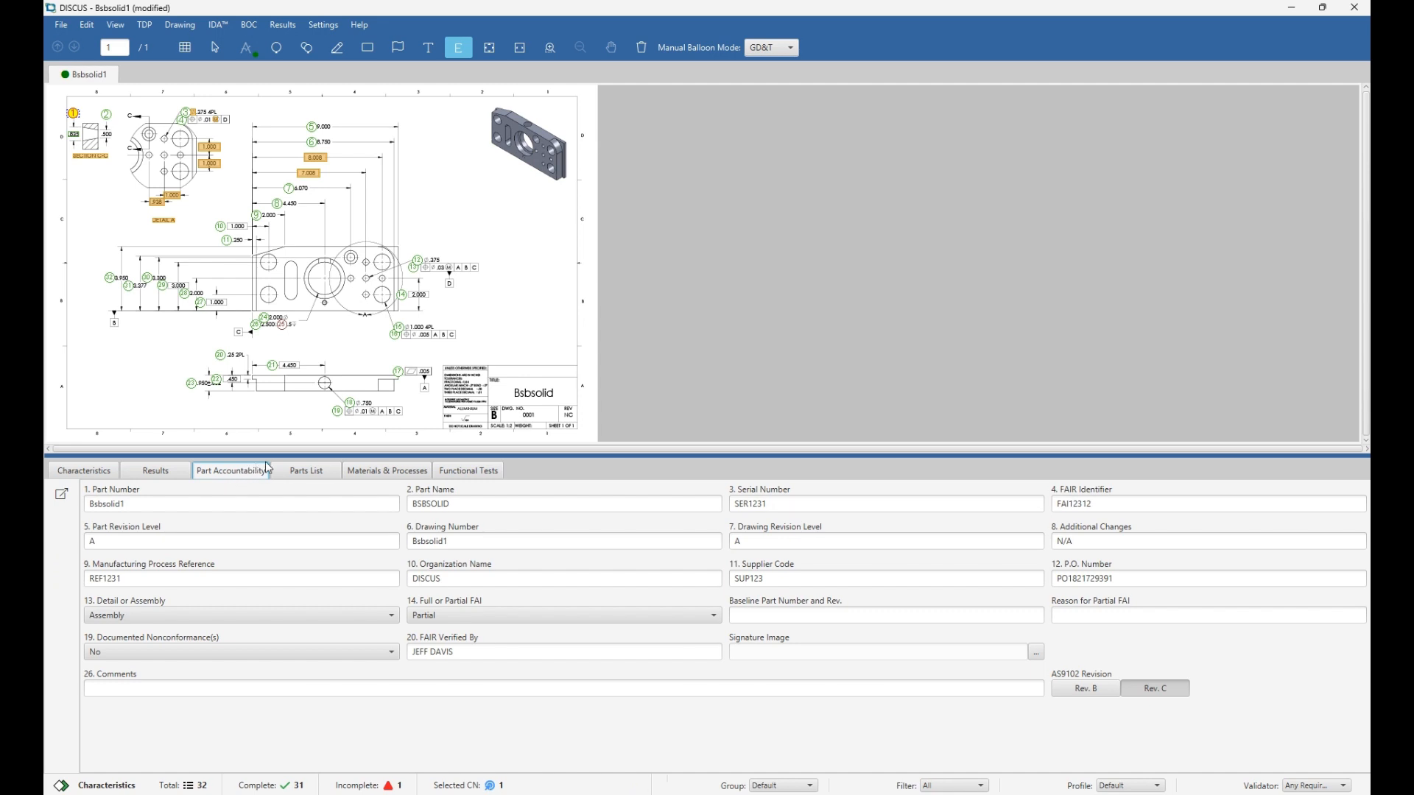
# Review the Parts List, Materials & Processes and Functional Tests lists, then return to the Select tool.
pyautogui.click(291, 475)
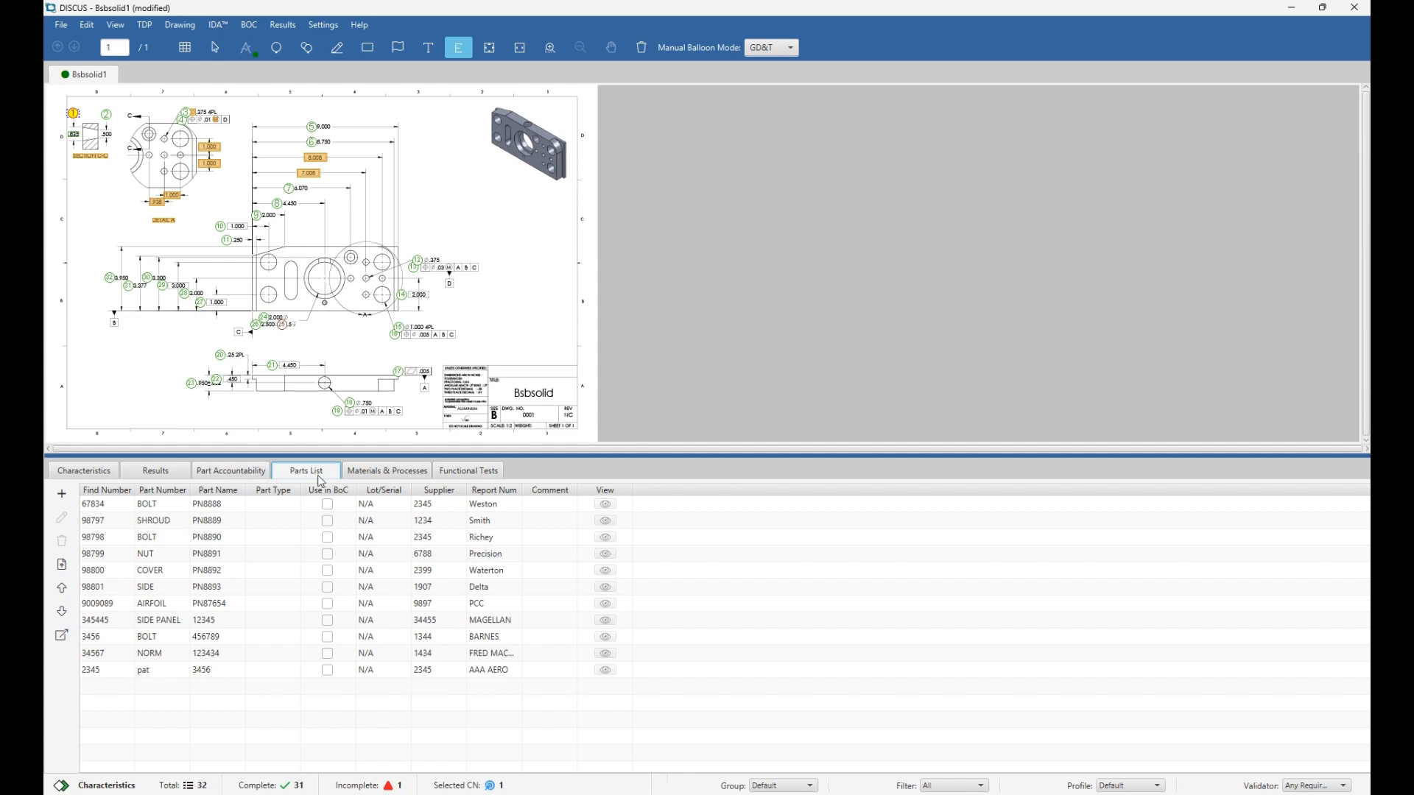
pyautogui.click(365, 474)
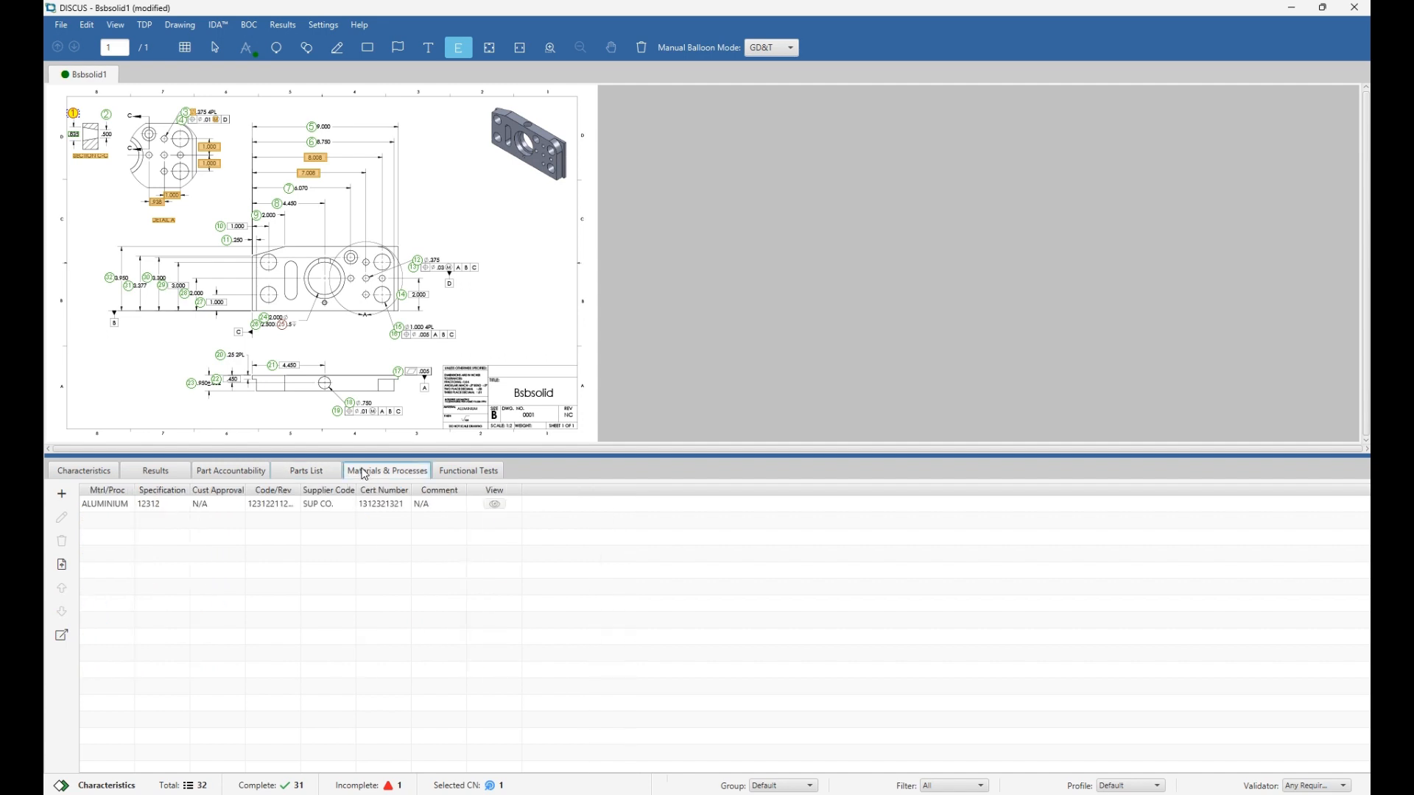
pyautogui.click(453, 473)
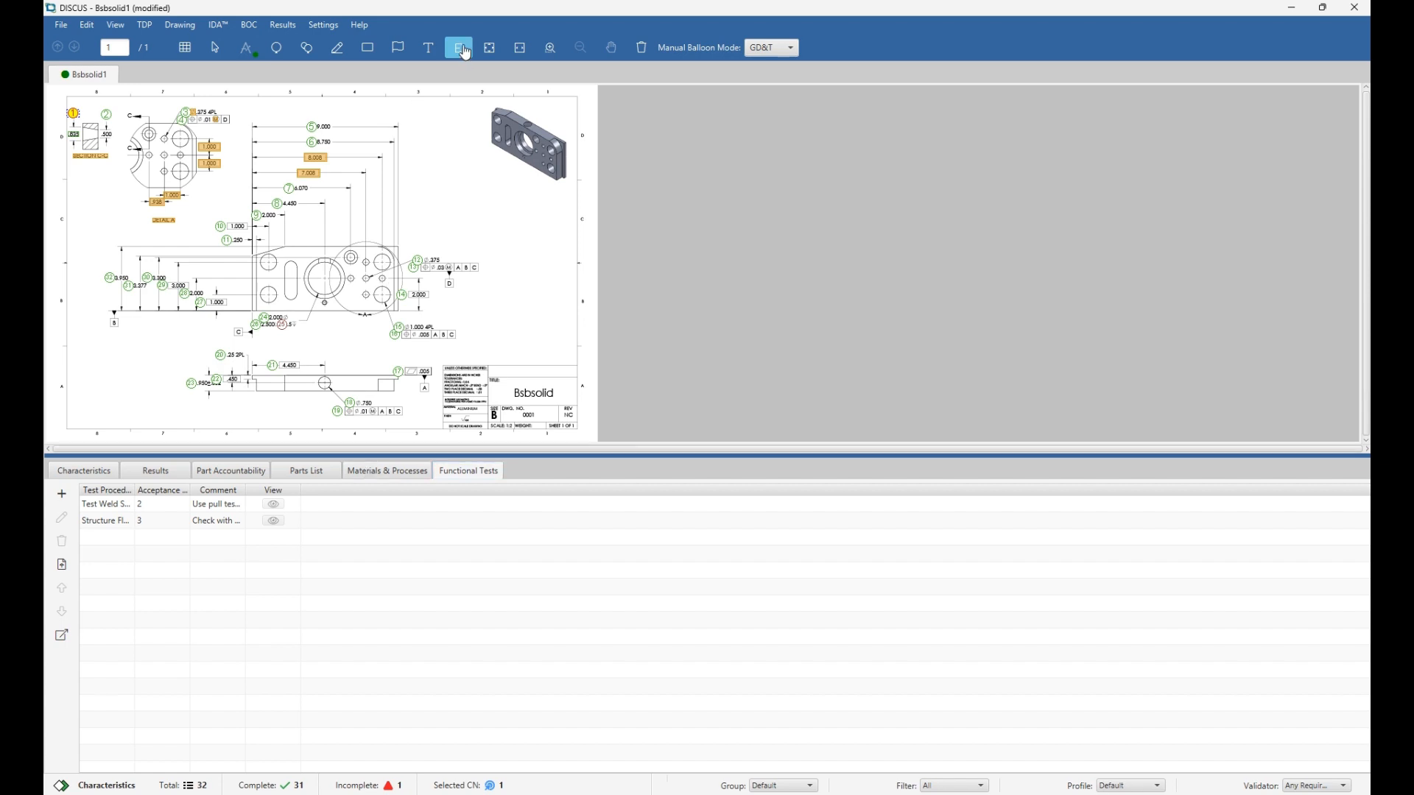
pyautogui.click(214, 56)
# Export the ballooned drawing to PDF as 'JEFF TRY 170' in the Ballooned folder.
pyautogui.click(62, 25)
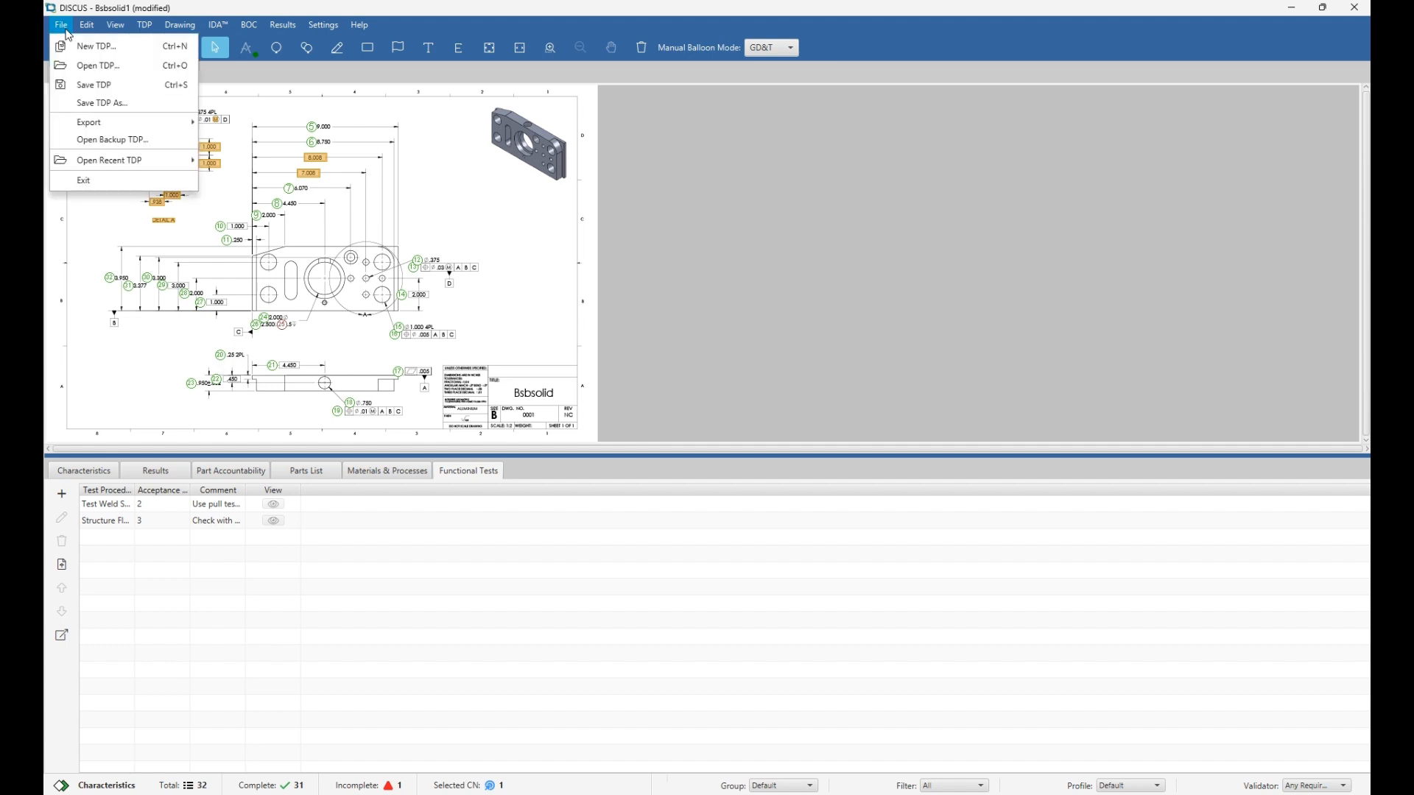
pyautogui.moveTo(101, 133)
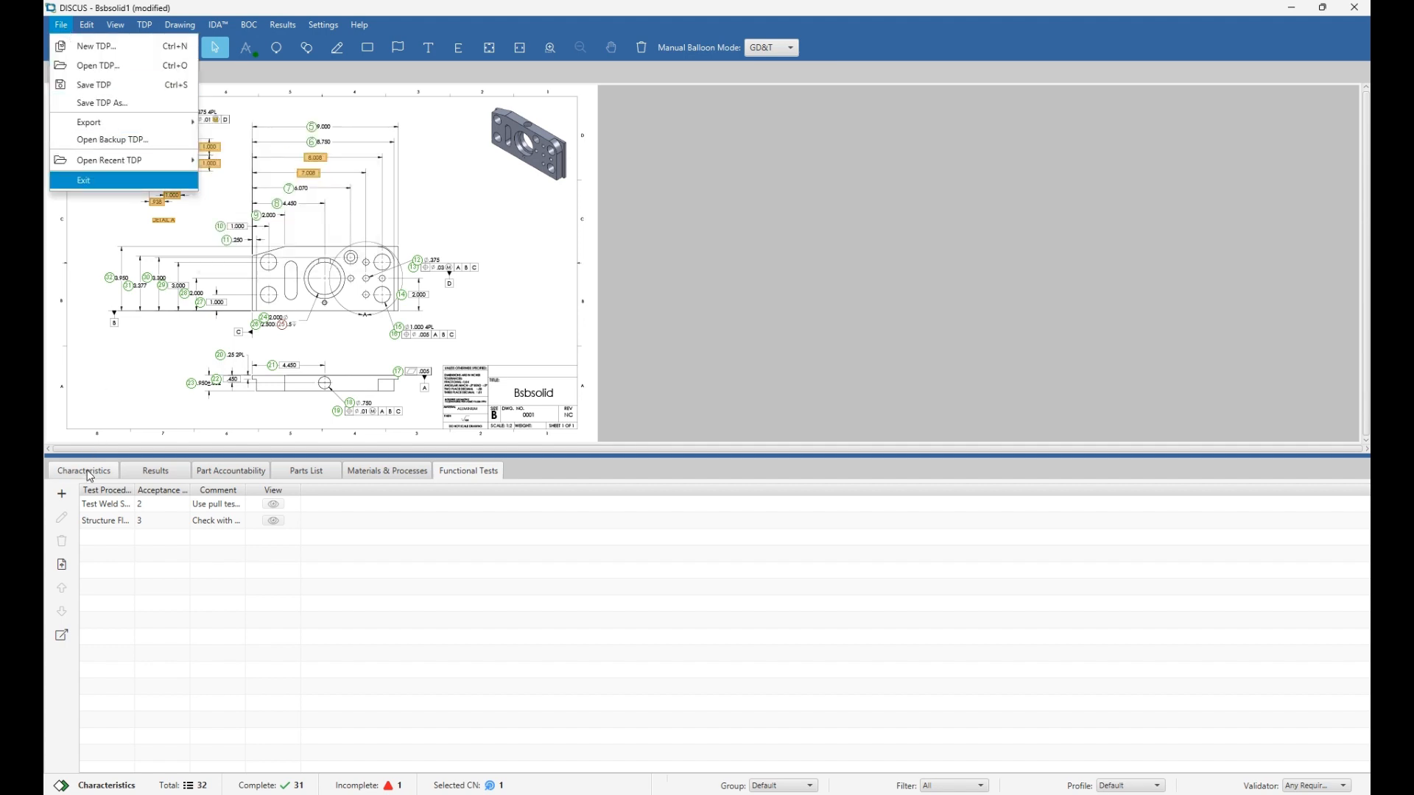
pyautogui.click(84, 470)
pyautogui.click(62, 25)
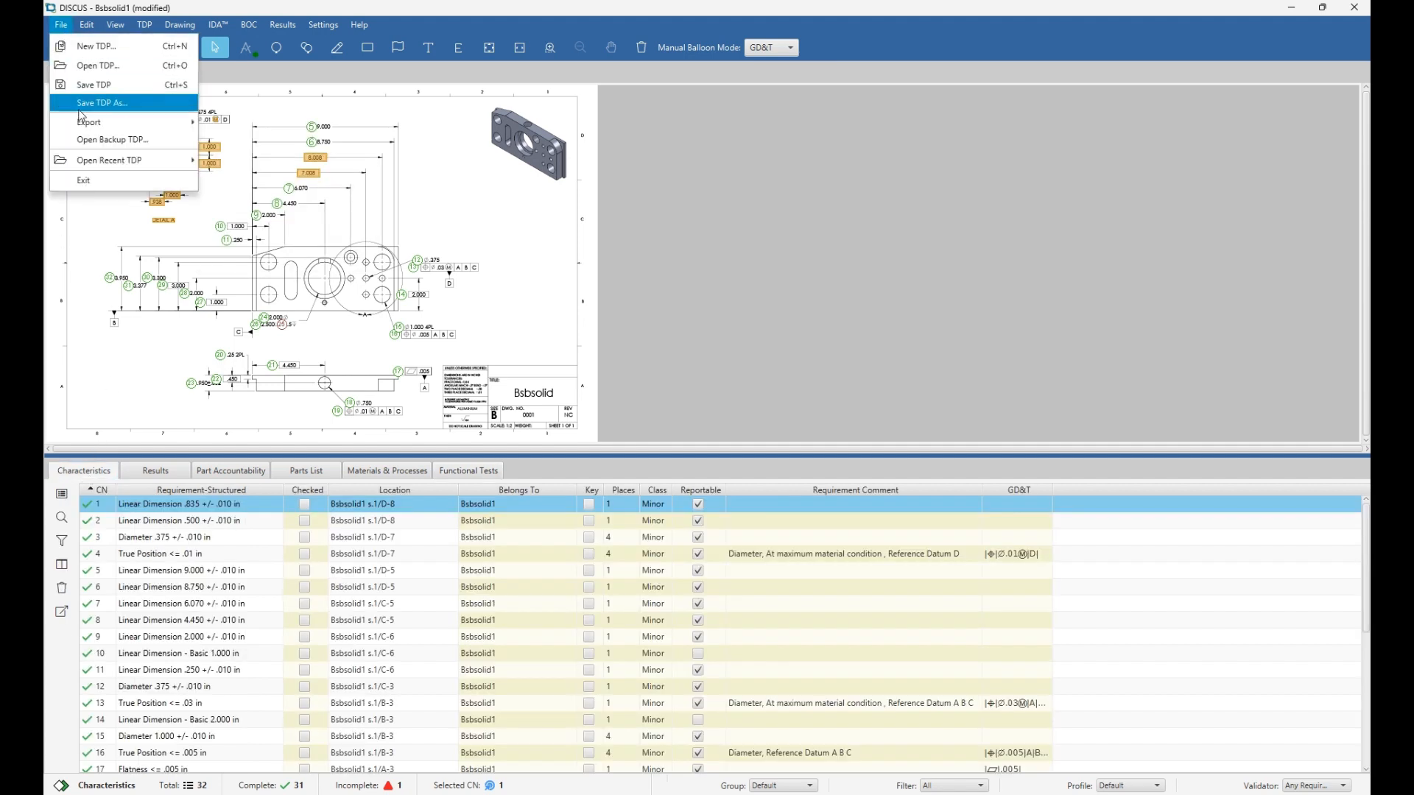
pyautogui.moveTo(79, 122)
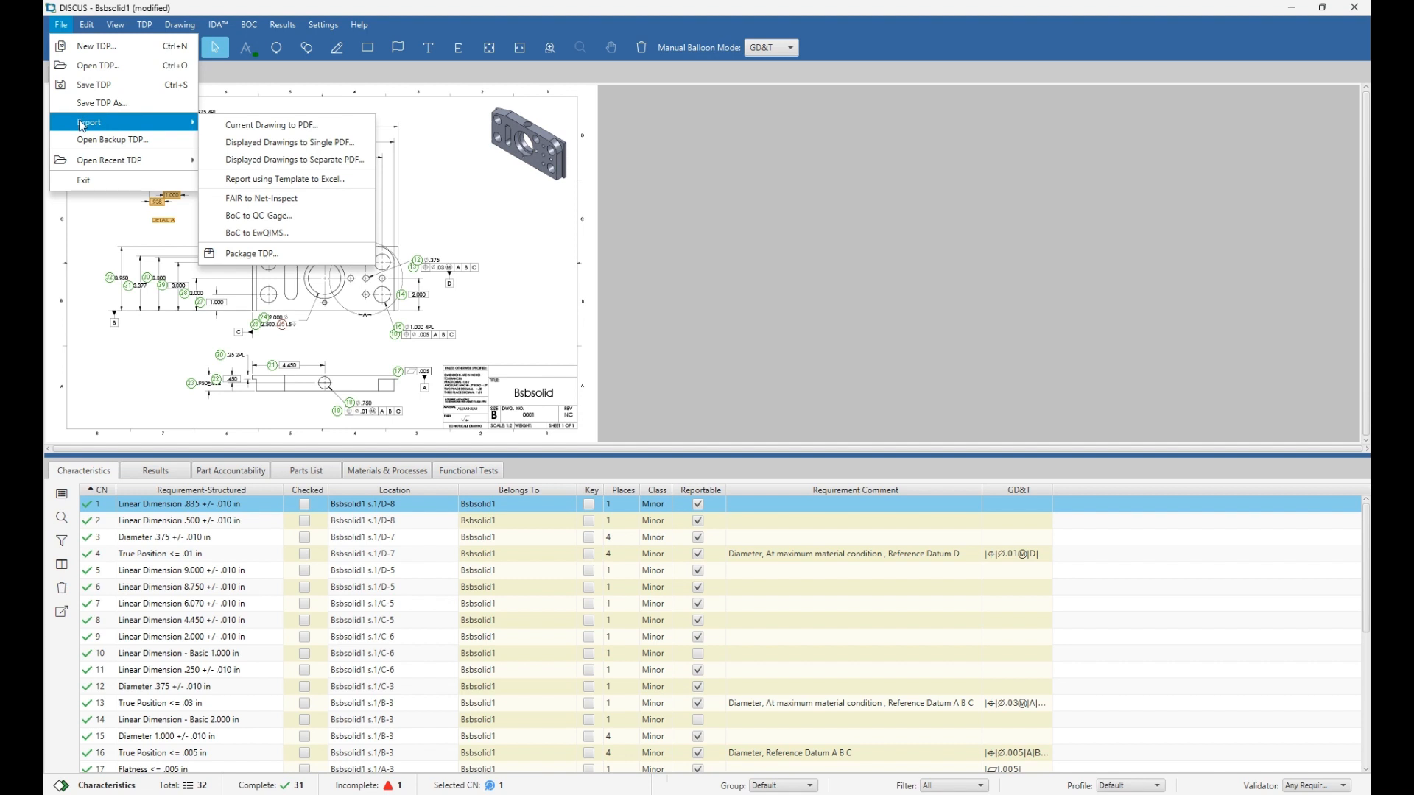
pyautogui.click(243, 125)
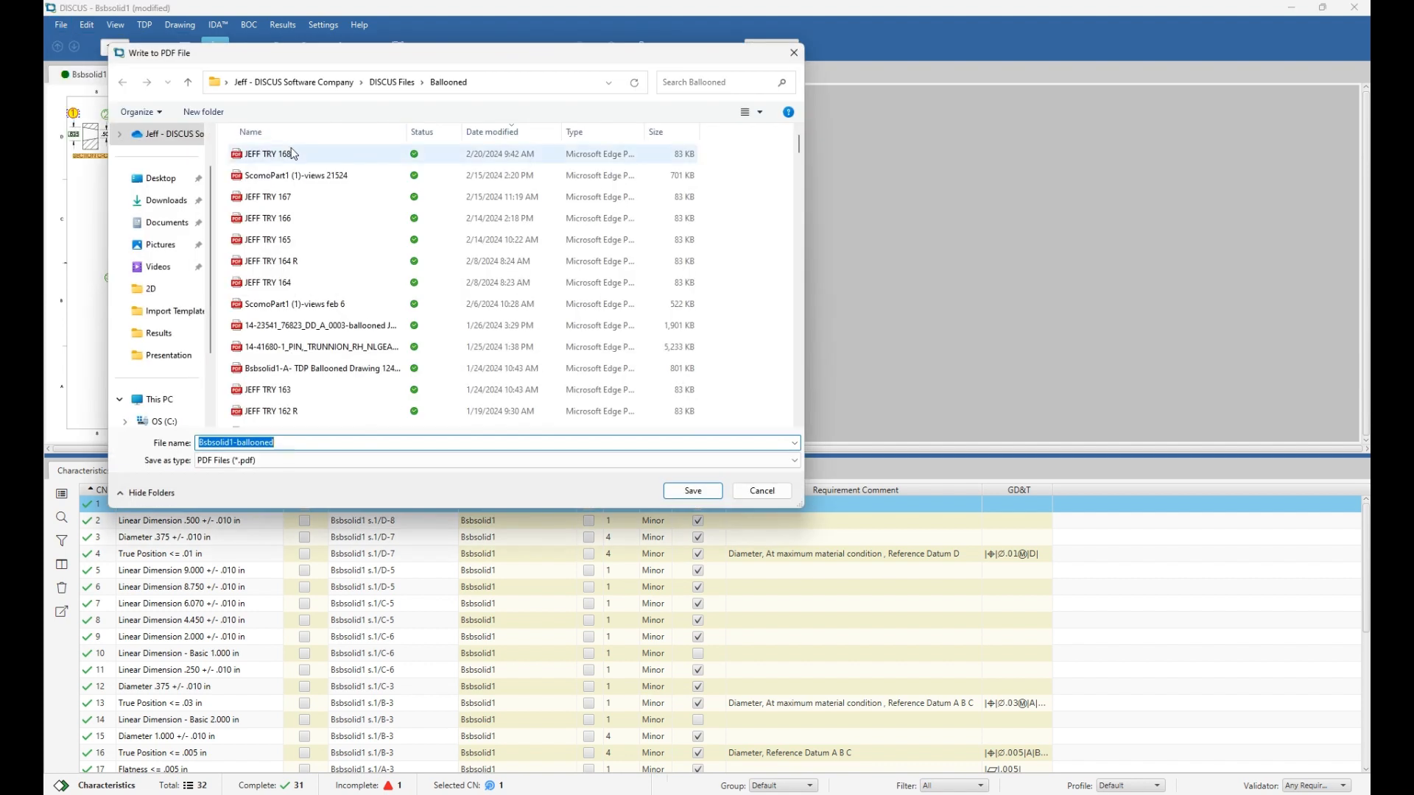
pyautogui.click(292, 153)
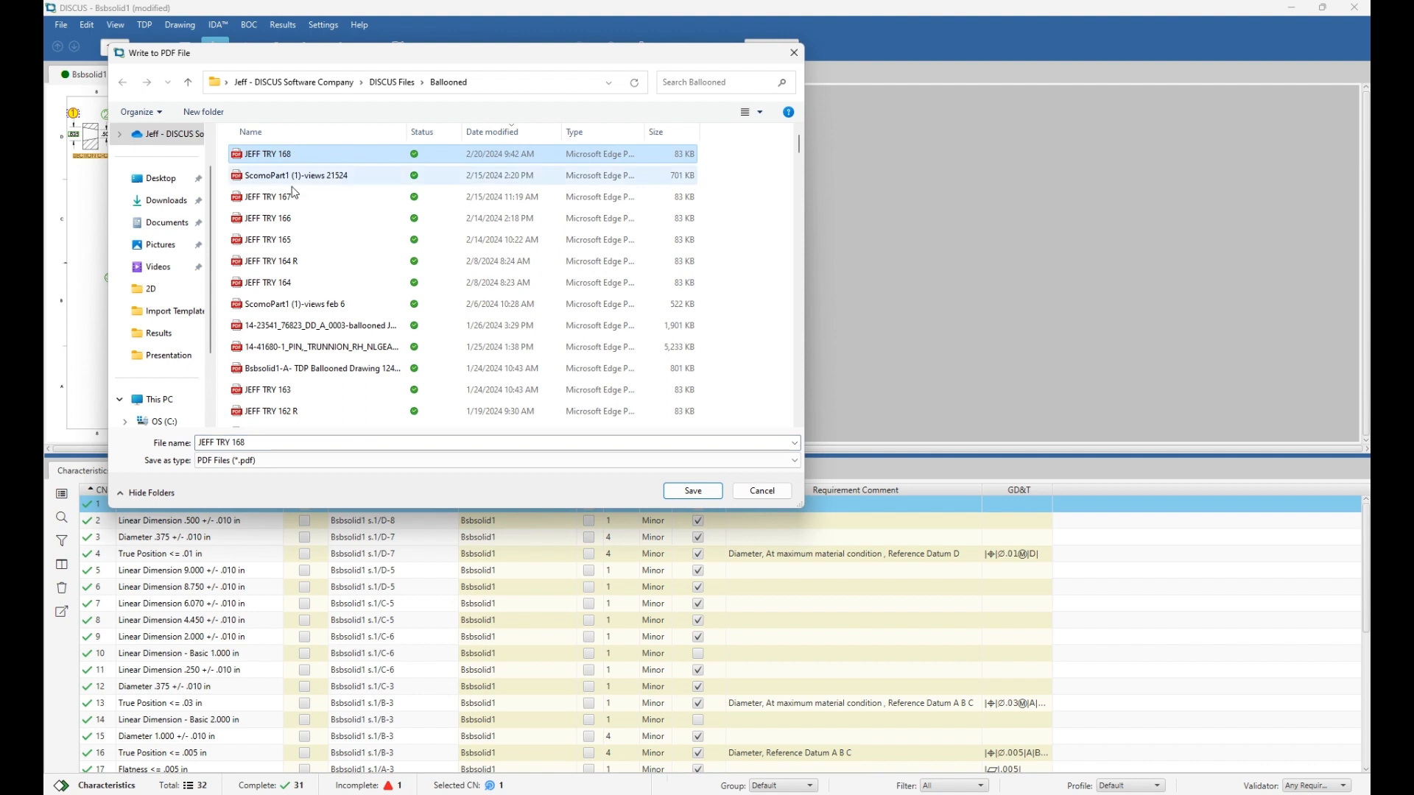
pyautogui.click(271, 445)
pyautogui.click(270, 445)
pyautogui.press('BackSpace')
pyautogui.press('BackSpace')
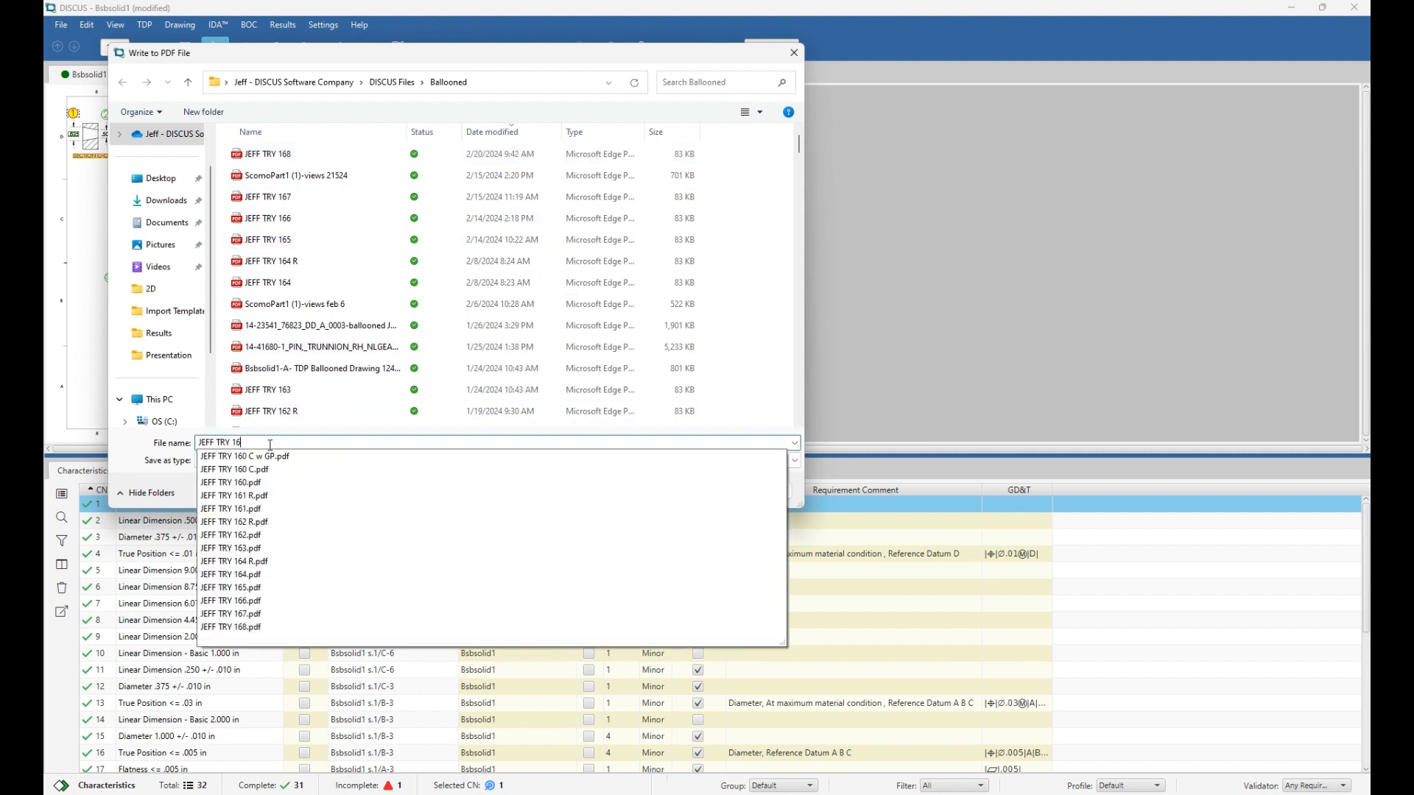
pyautogui.write('70')
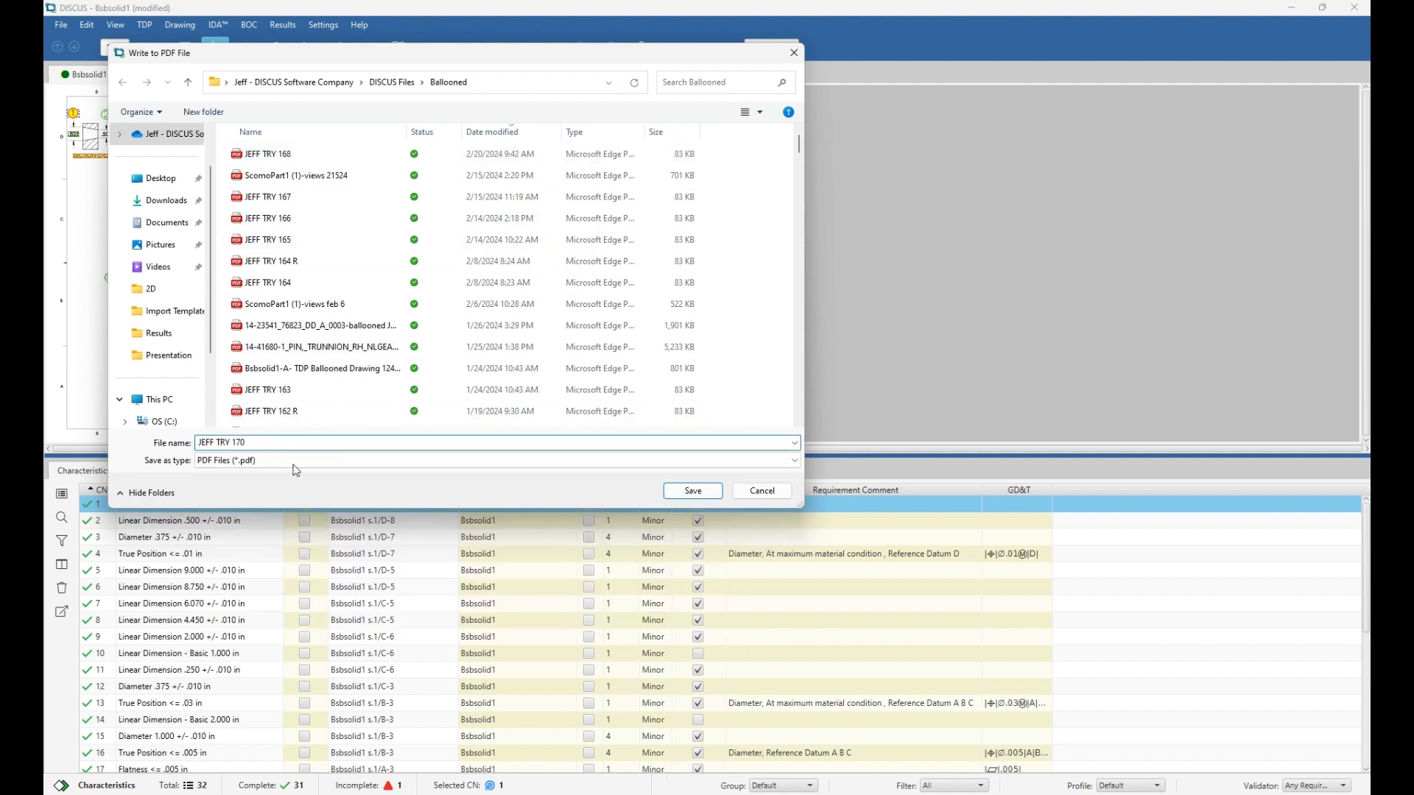
pyautogui.click(672, 491)
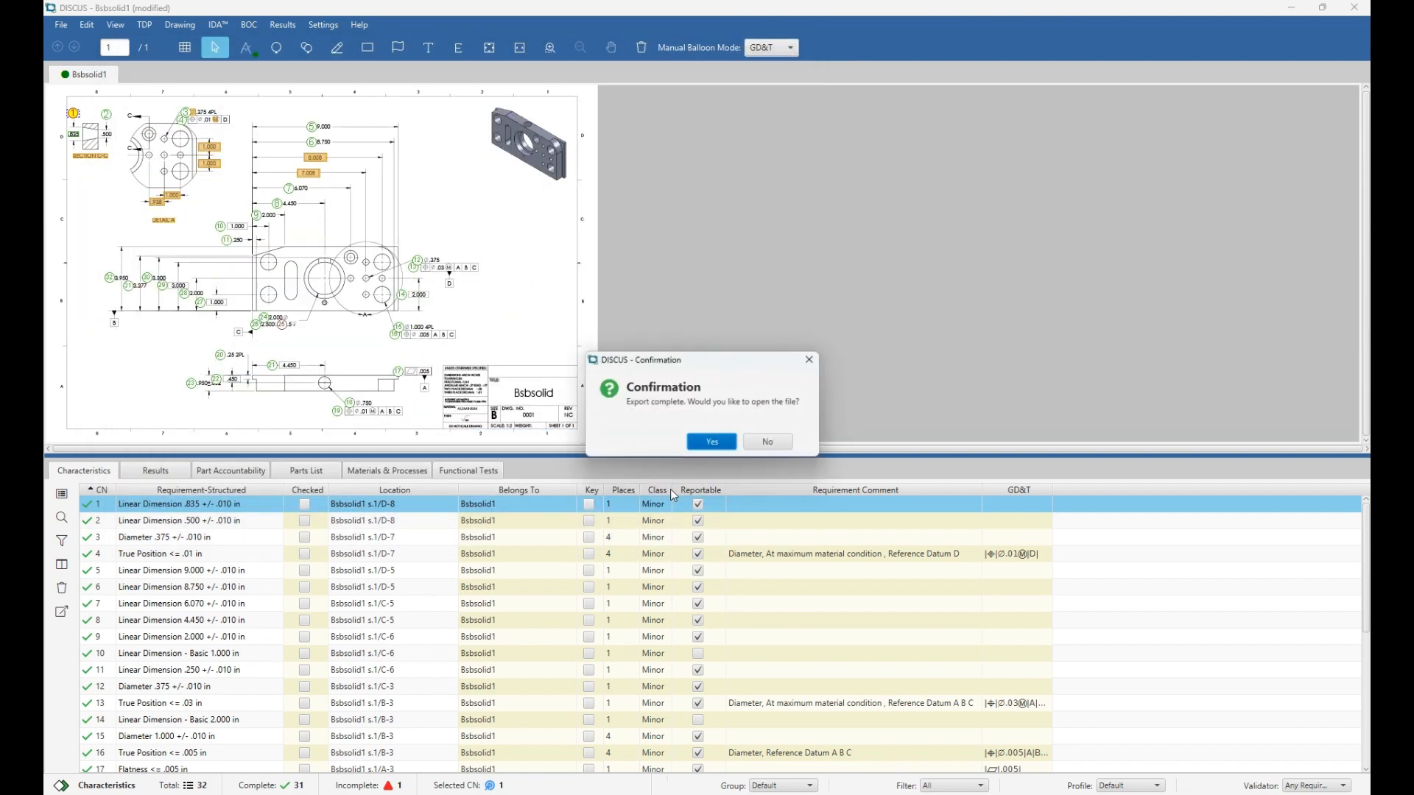
# Open JEFF TRY 170.pdf in Edge and scroll through the drawing with balloons 1–32.
pyautogui.click(714, 445)
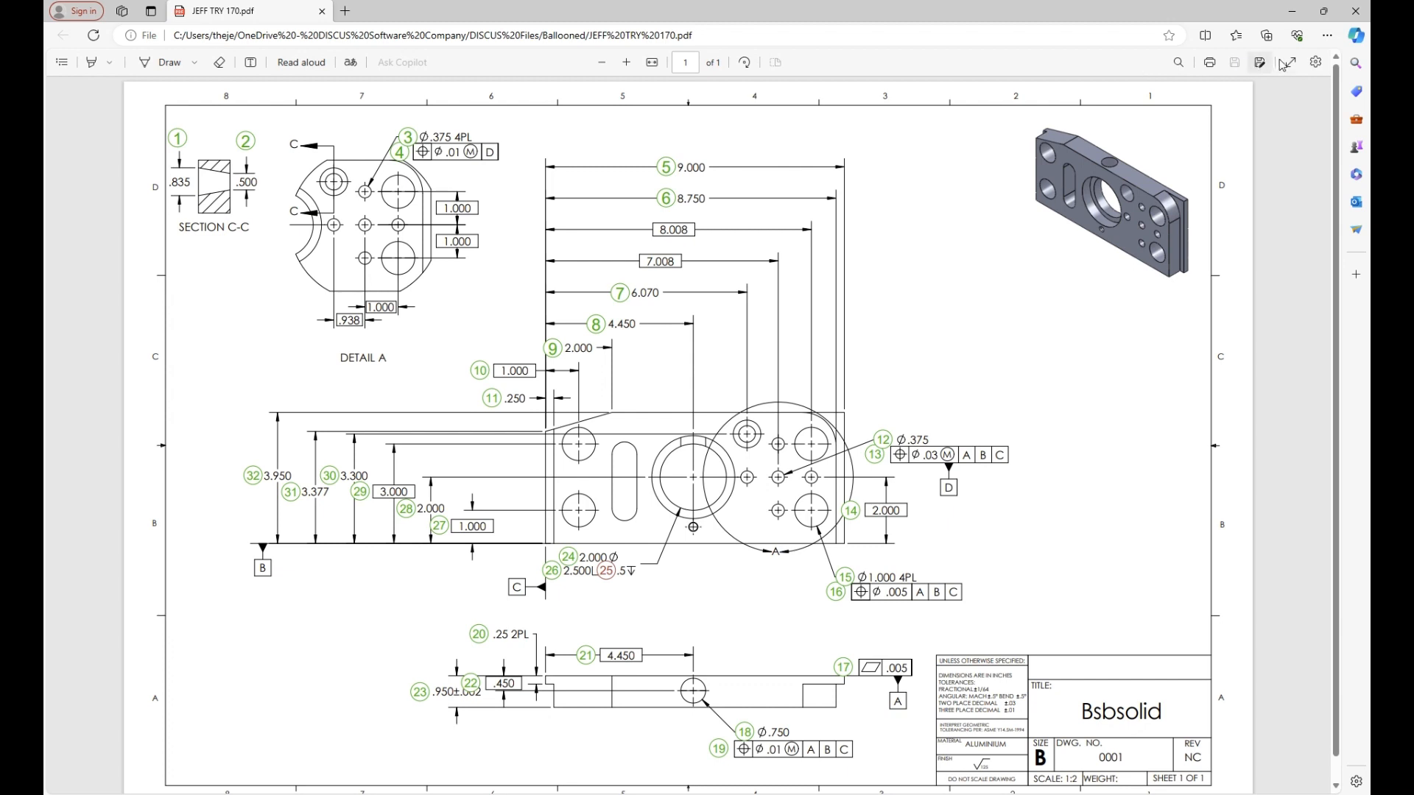
pyautogui.scroll(-1, 863, 235)
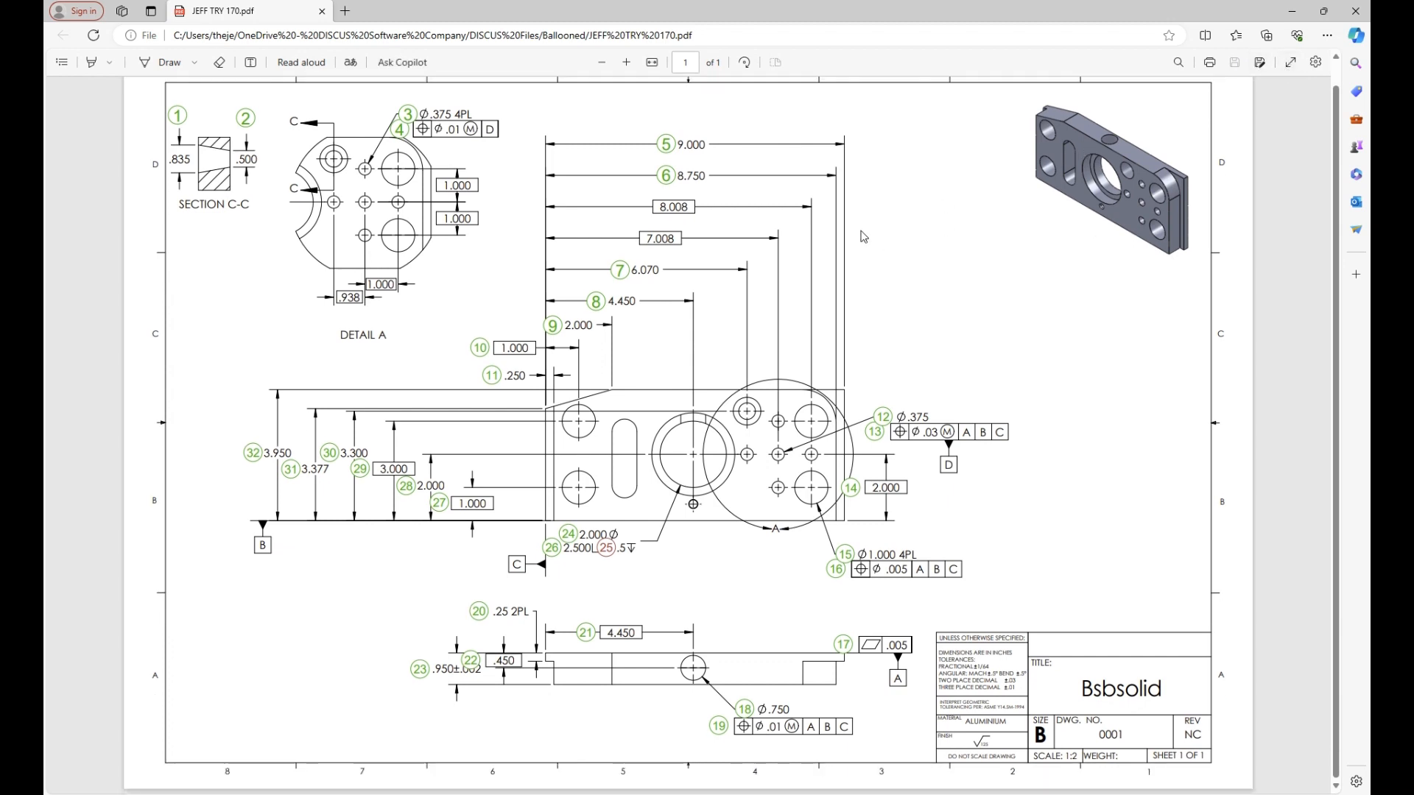
pyautogui.scroll(1, 863, 236)
pyautogui.scroll(-1, 864, 235)
# Start an Excel report export with the DISCUS-AS9102 Rev C.xlsx template and view its validation errors.
pyautogui.click(1346, 16)
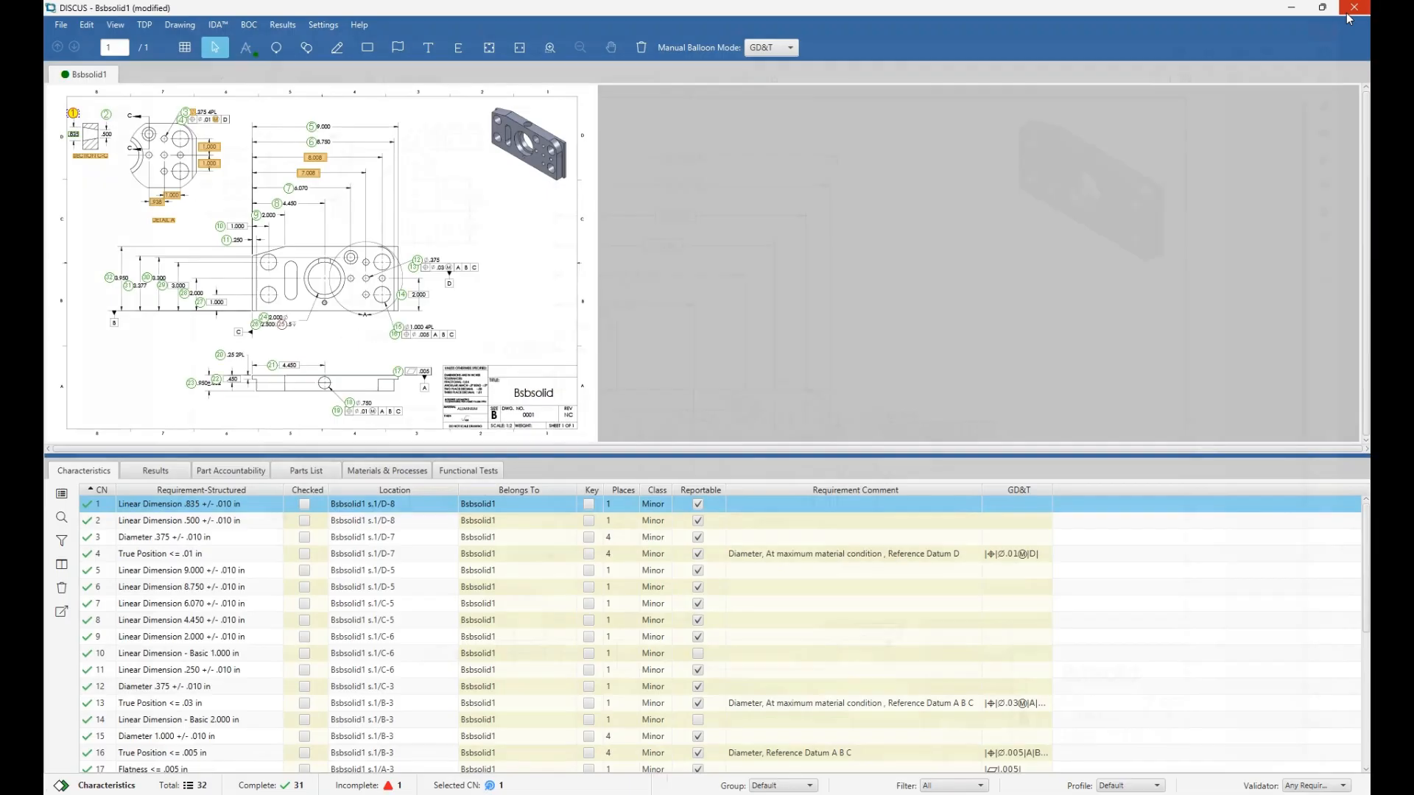
pyautogui.click(61, 25)
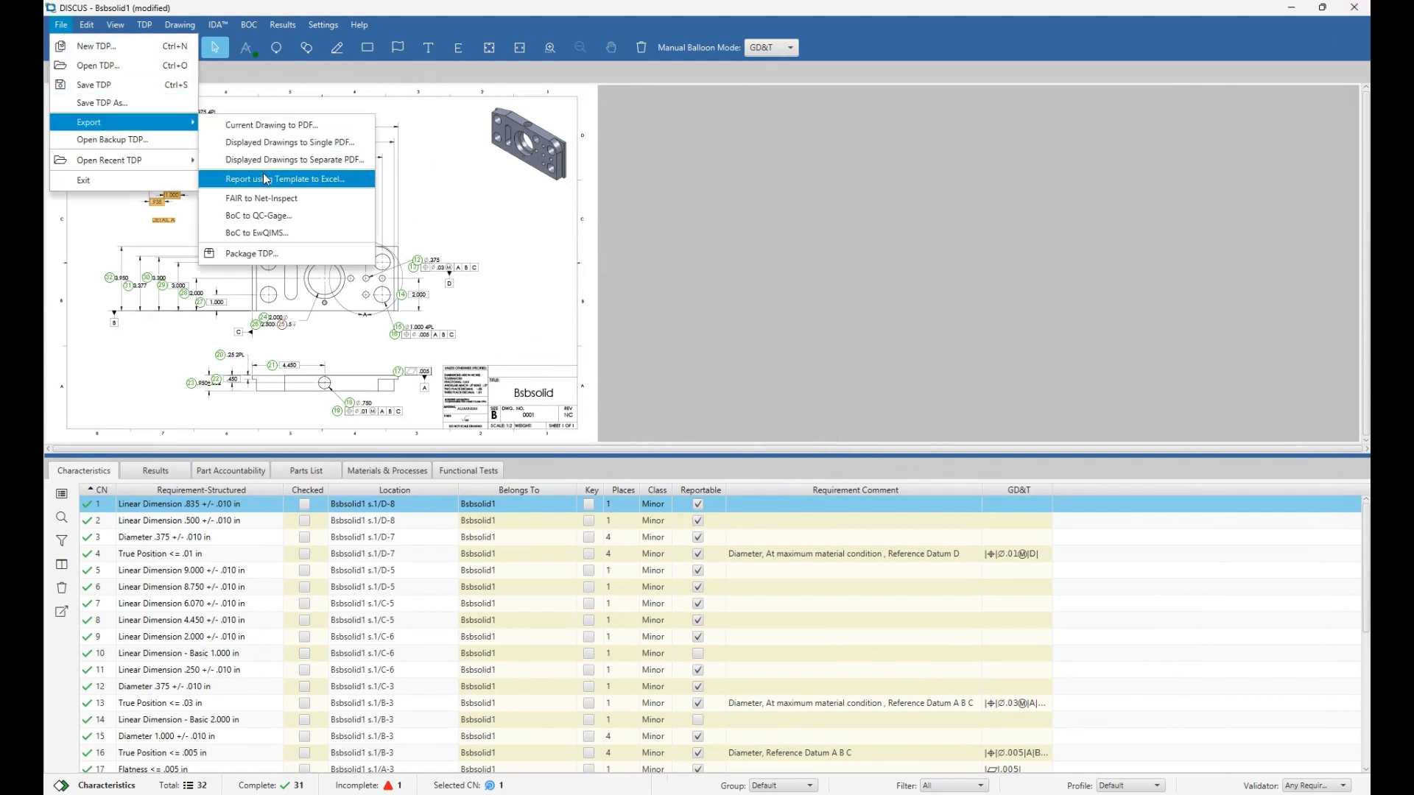
pyautogui.click(267, 180)
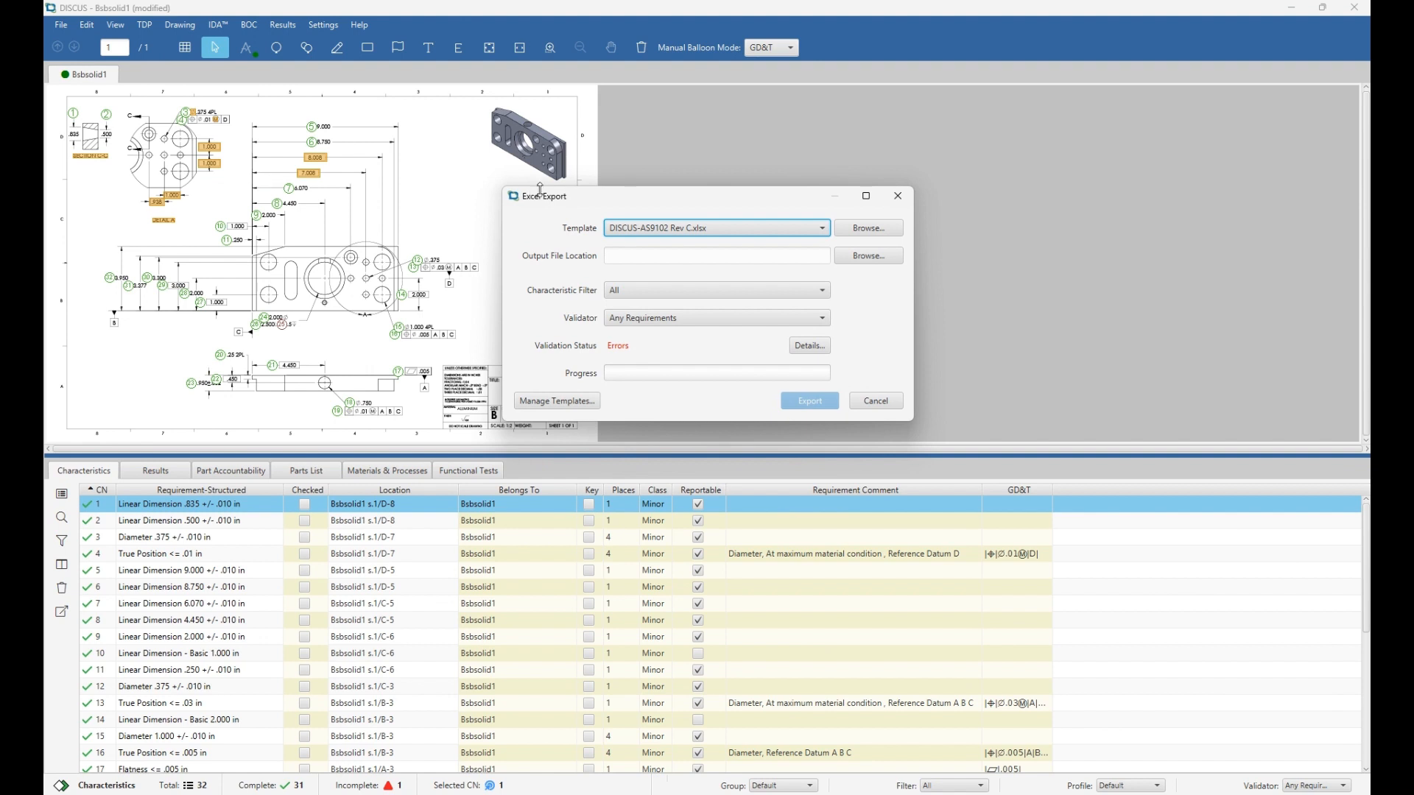
pyautogui.click(658, 231)
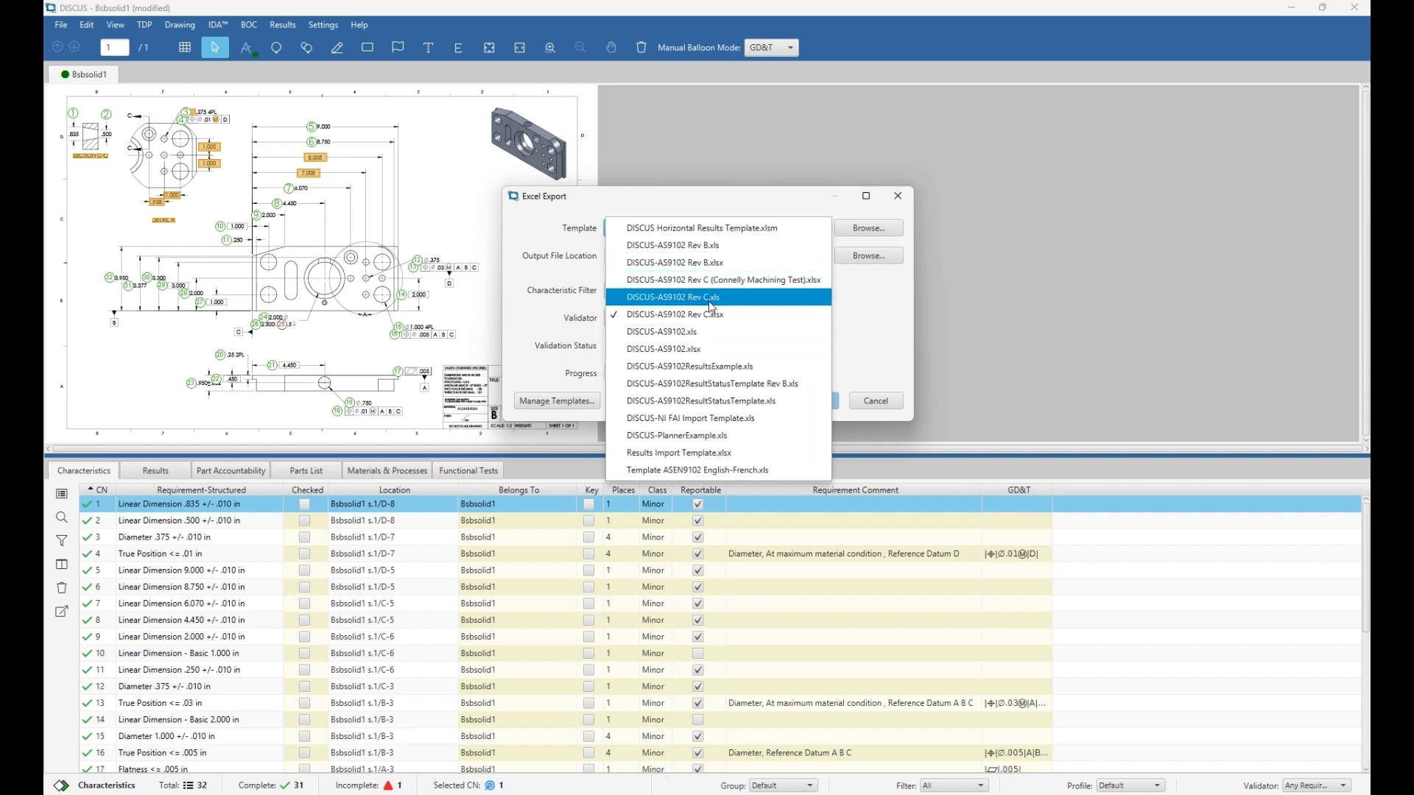
pyautogui.click(706, 213)
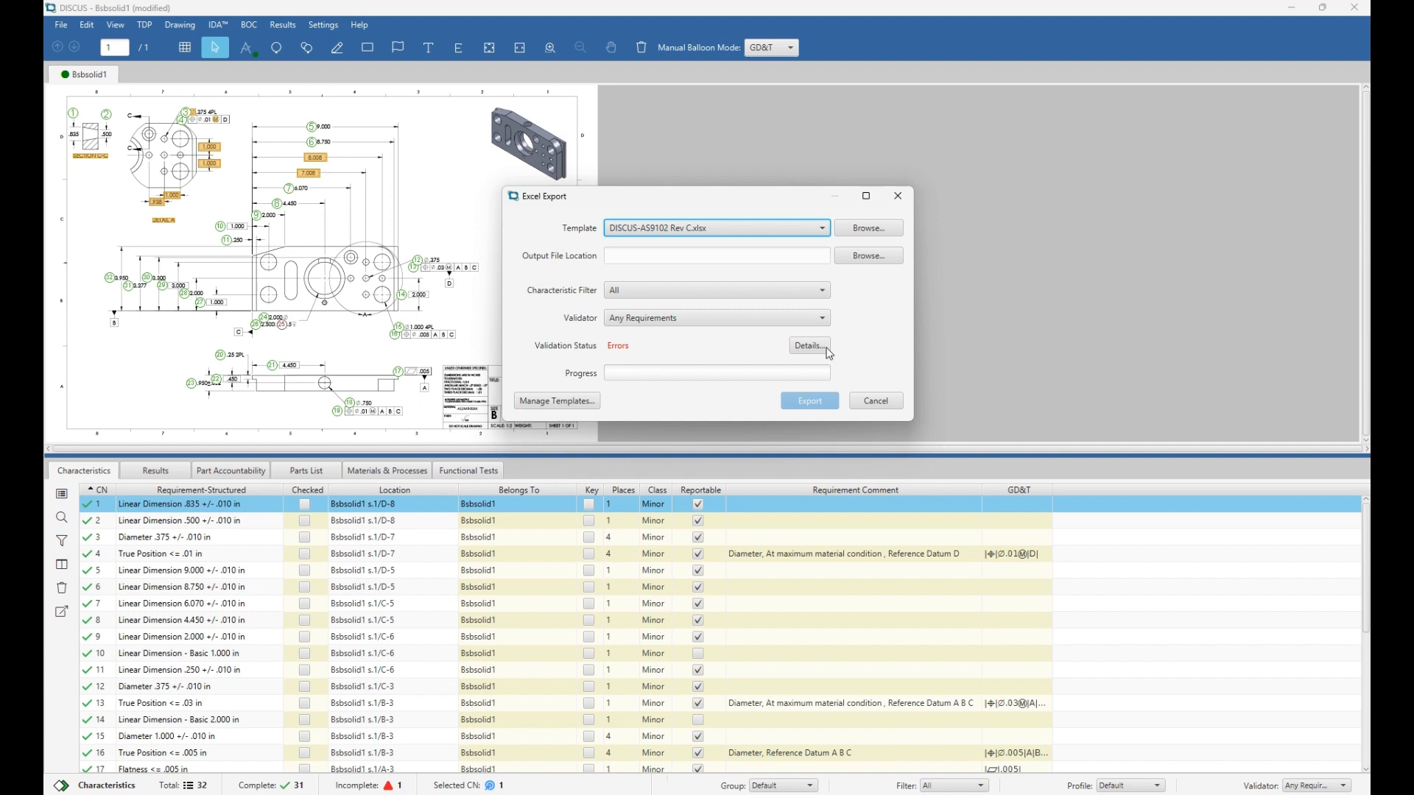
pyautogui.click(802, 351)
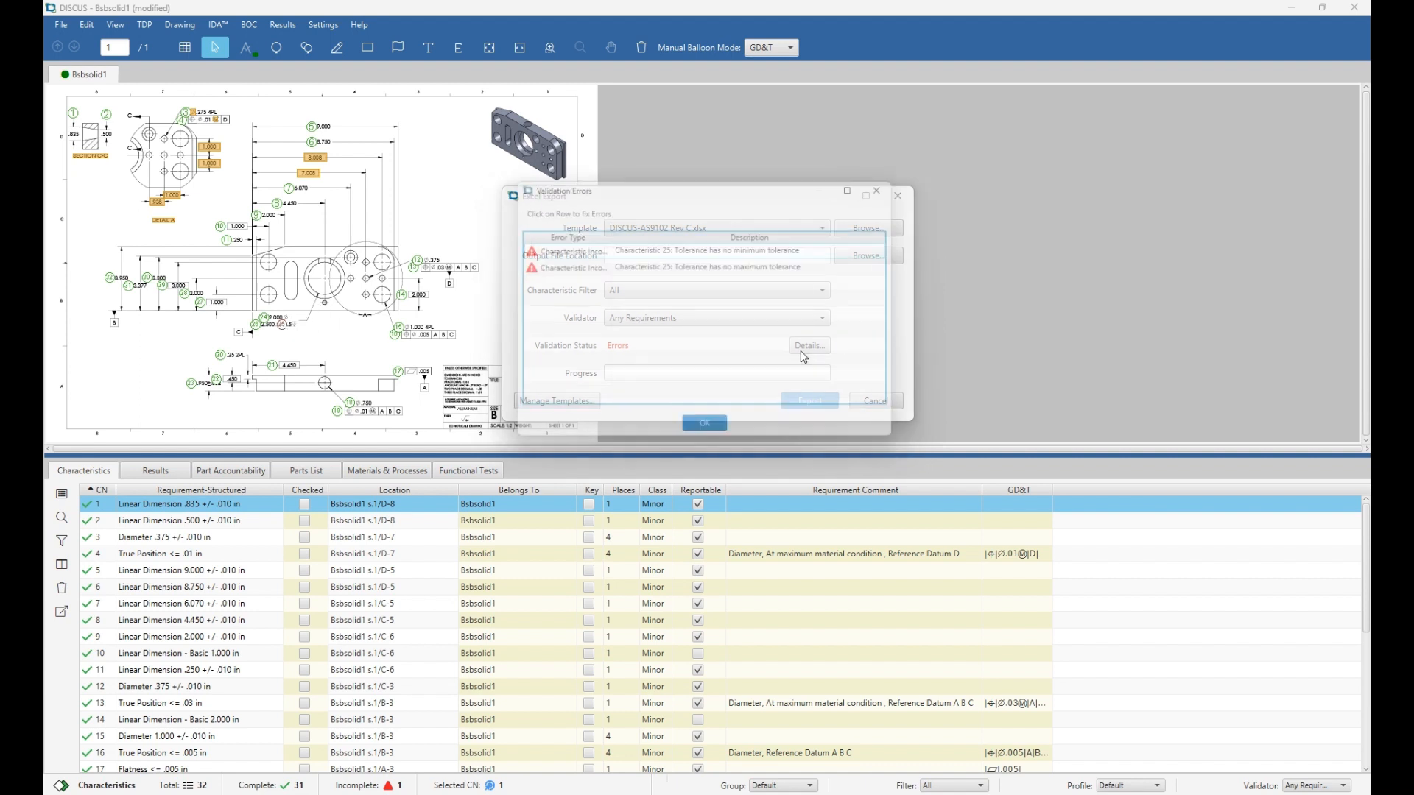
# Make characteristic 25 a Counterbore Depth with +.01/-.01 tolerance, clearing the validation errors.
pyautogui.click(691, 253)
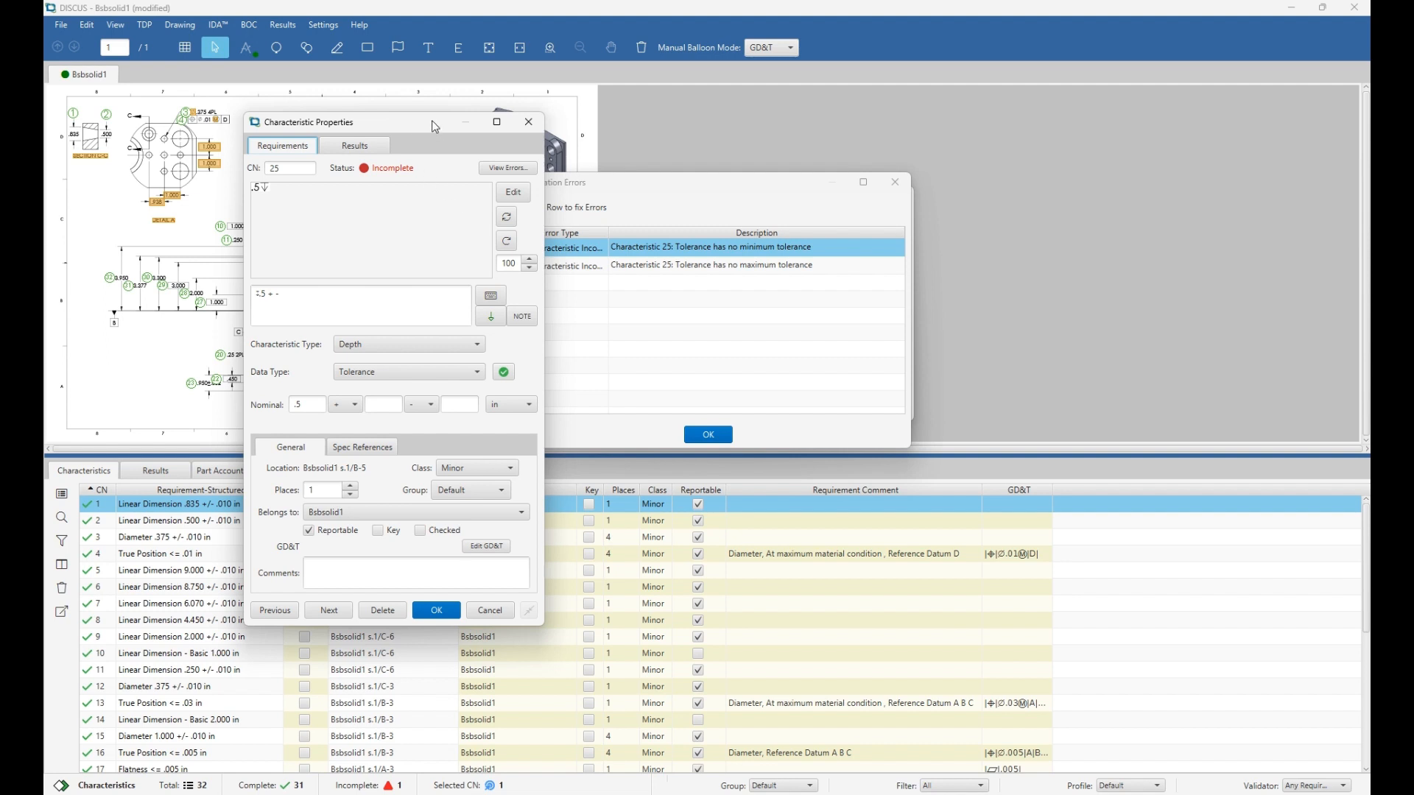
pyautogui.moveTo(436, 127); pyautogui.dragTo(602, 134)
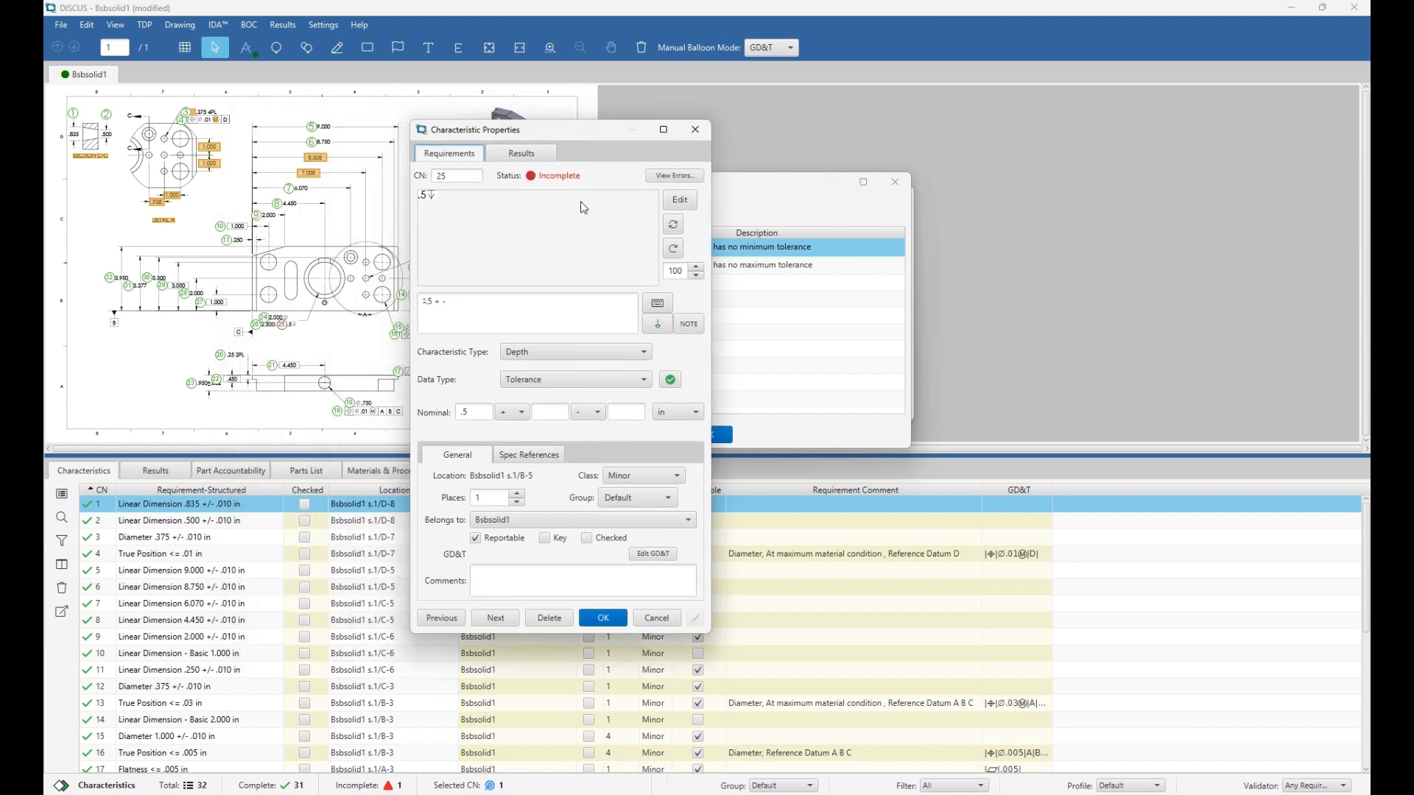
pyautogui.click(568, 351)
pyautogui.write('cou')
pyautogui.press('Return')
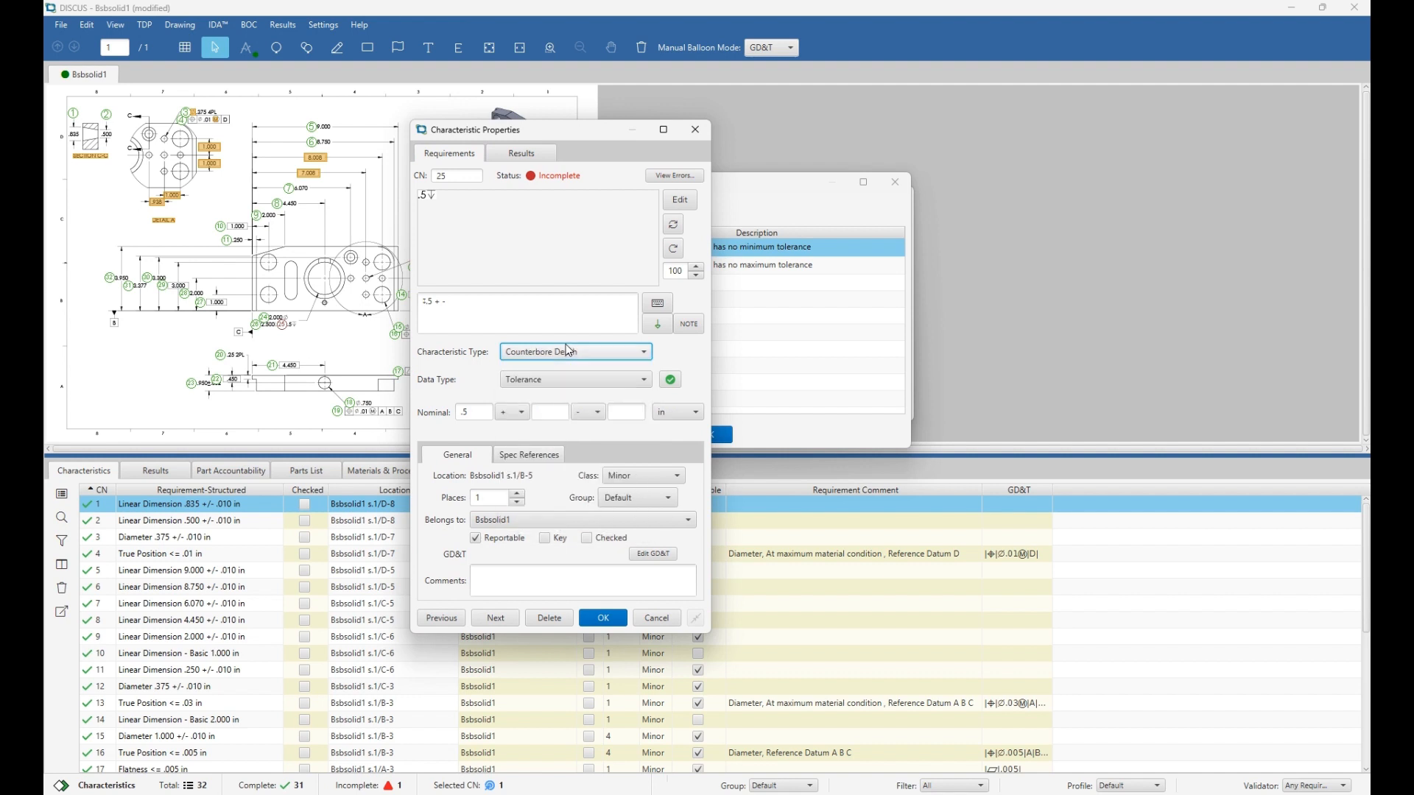
pyautogui.click(556, 409)
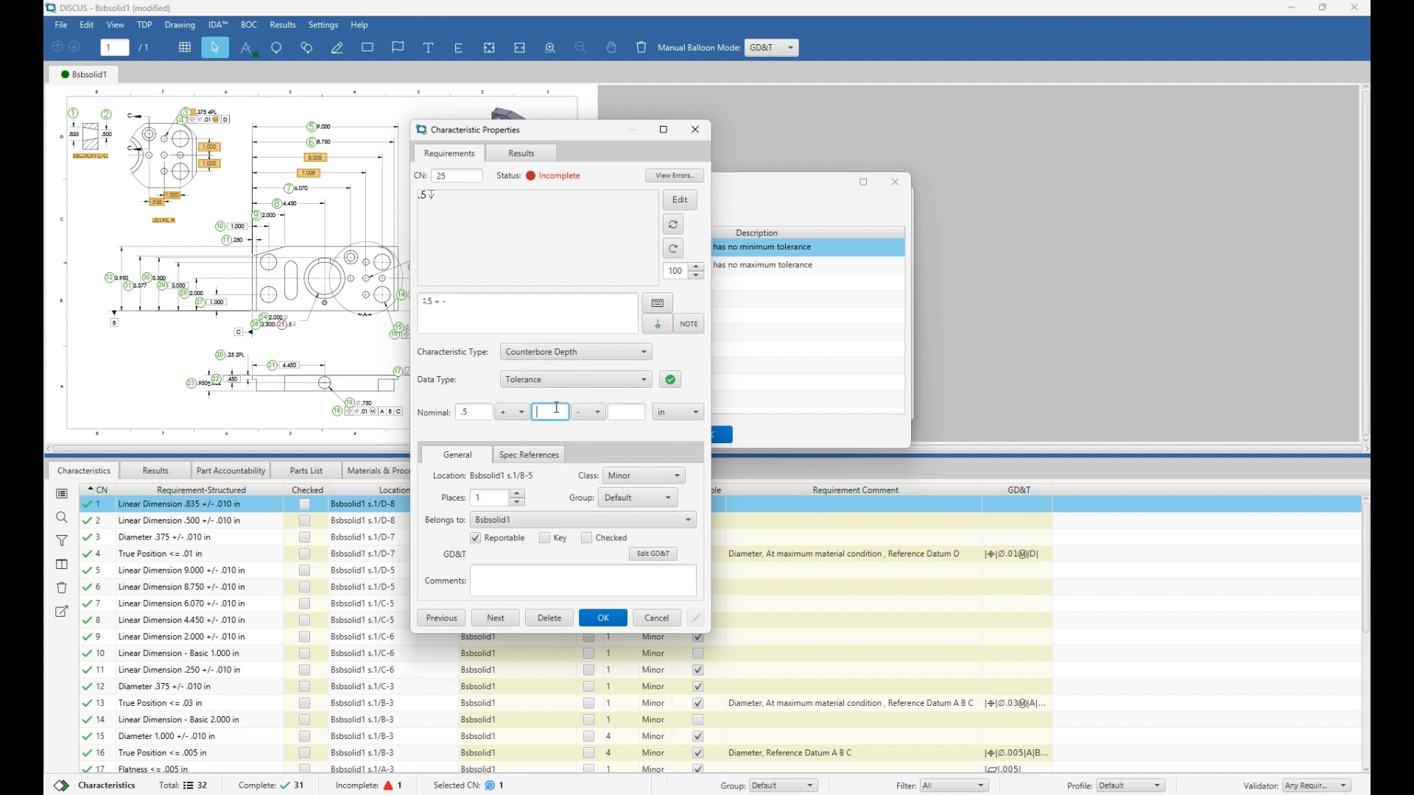
pyautogui.write('.01')
pyautogui.press('Tab')
pyautogui.press('Tab')
pyautogui.write('.01')
pyautogui.click(607, 614)
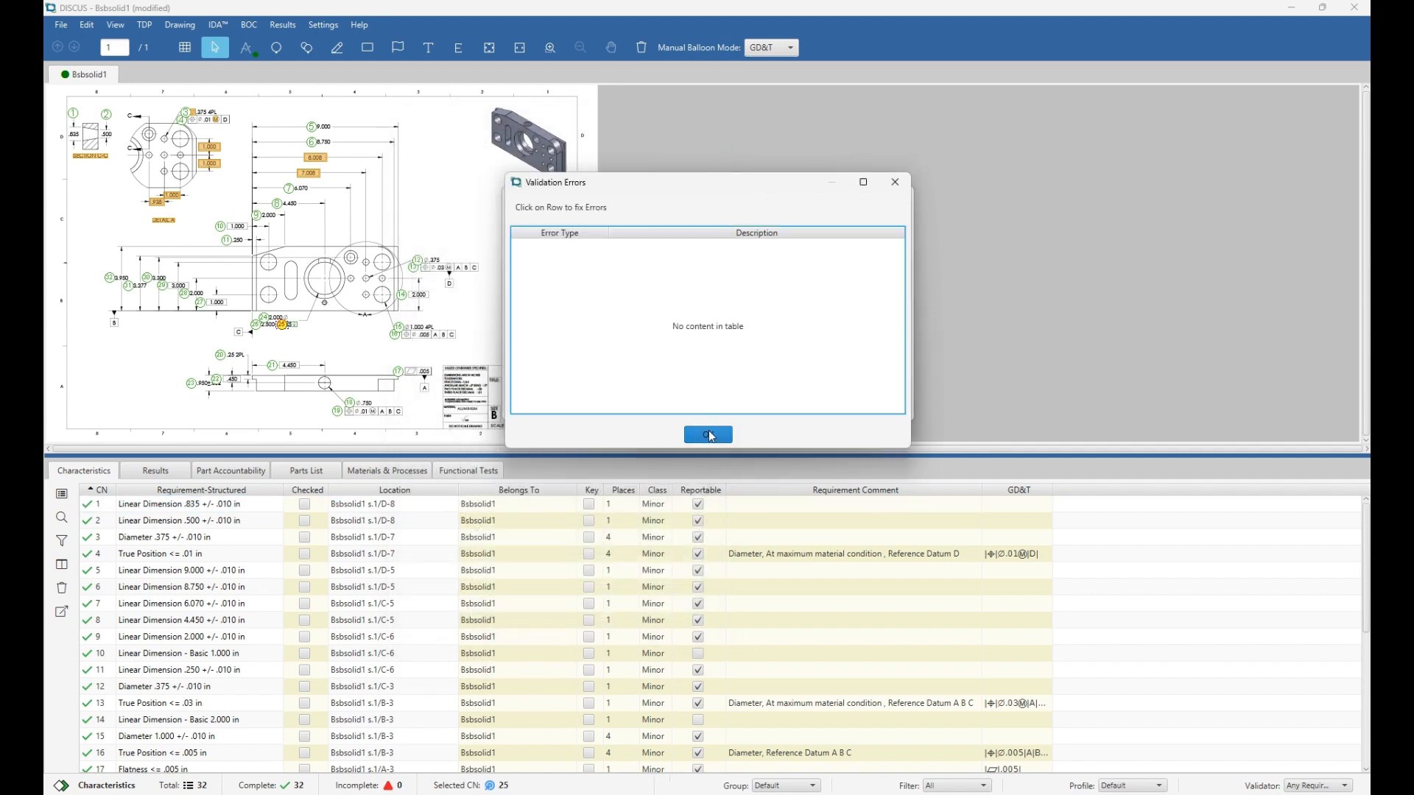
pyautogui.click(710, 435)
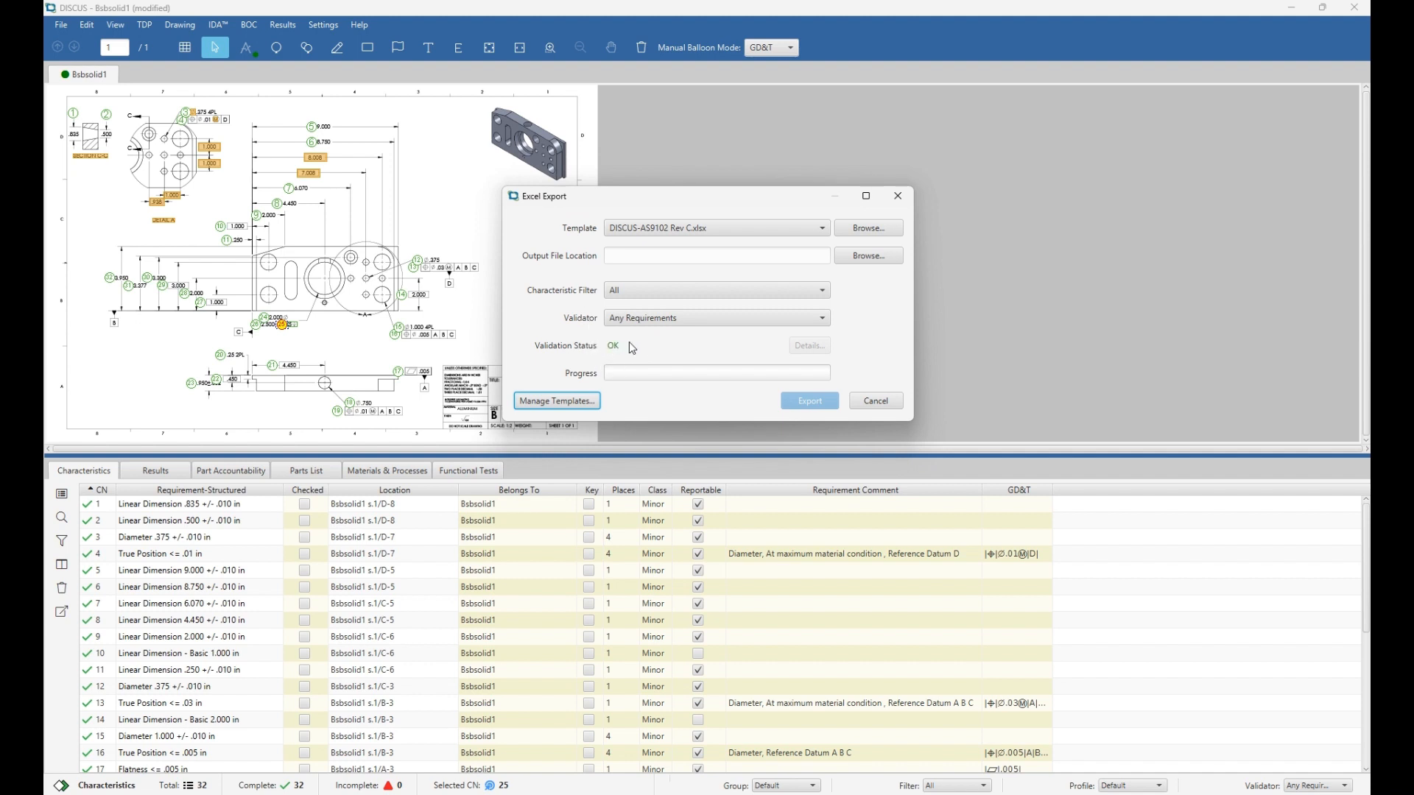
# Set the output file to 'test 176' and export the AS9102 Rev C report to Excel.
pyautogui.click(869, 256)
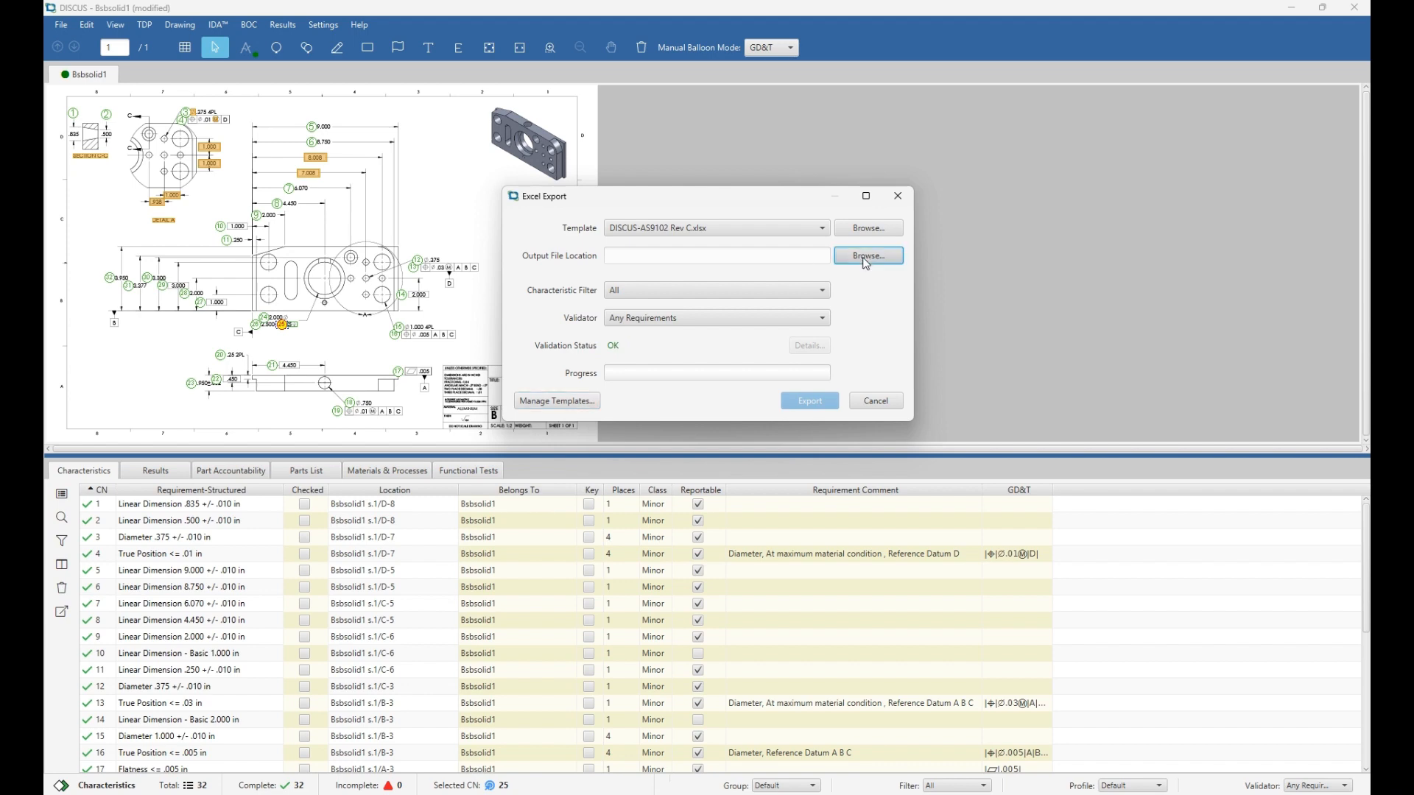
pyautogui.click(374, 154)
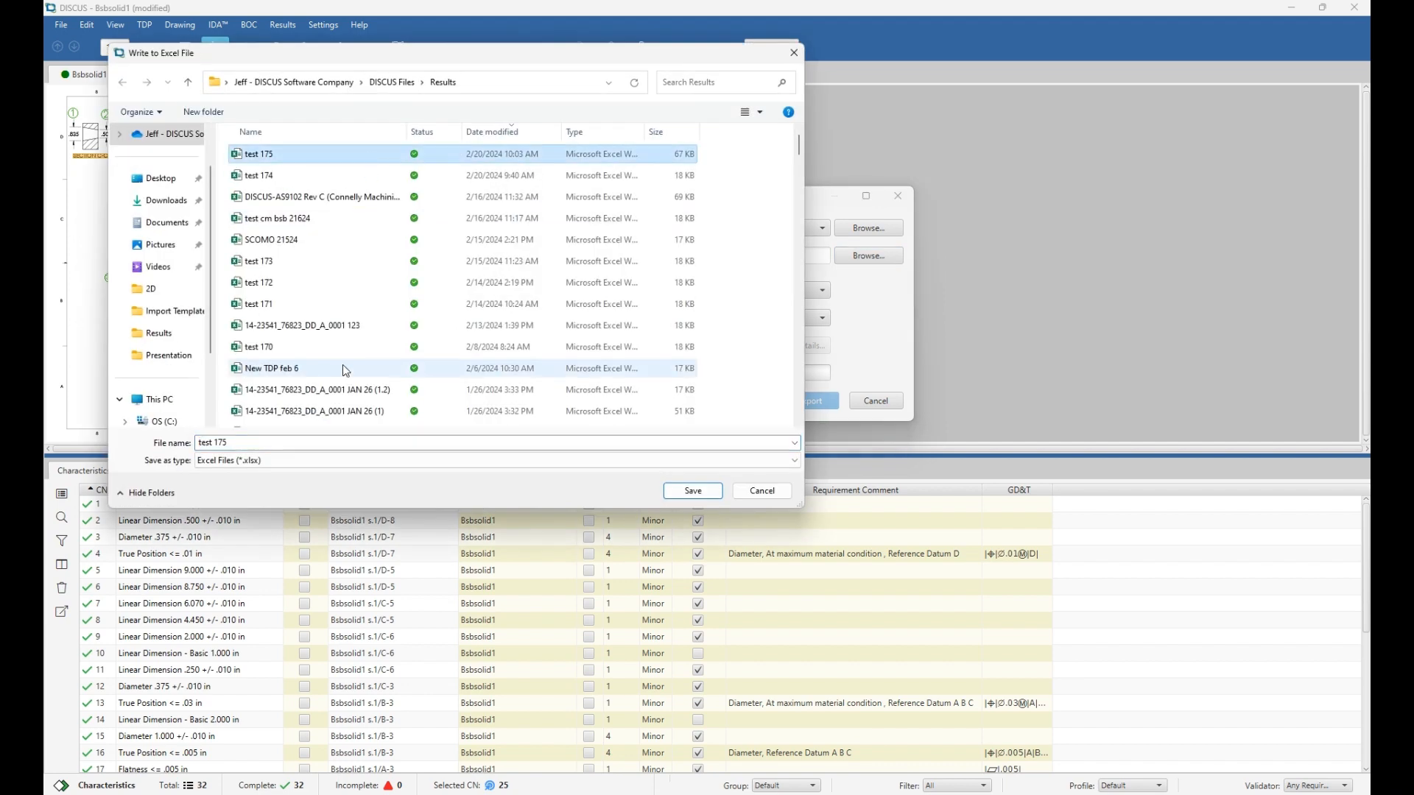
pyautogui.click(278, 441)
pyautogui.press('BackSpace')
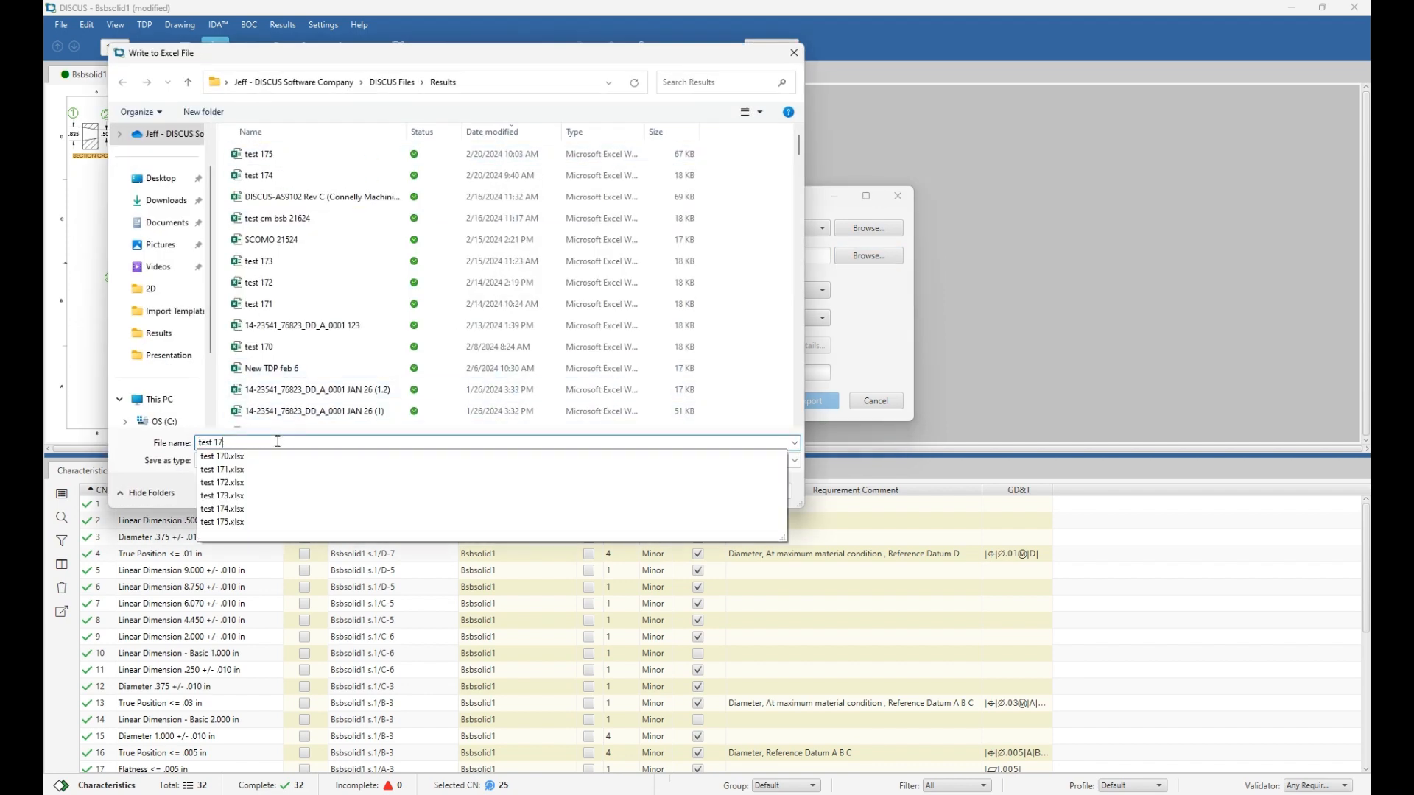
pyautogui.write('6')
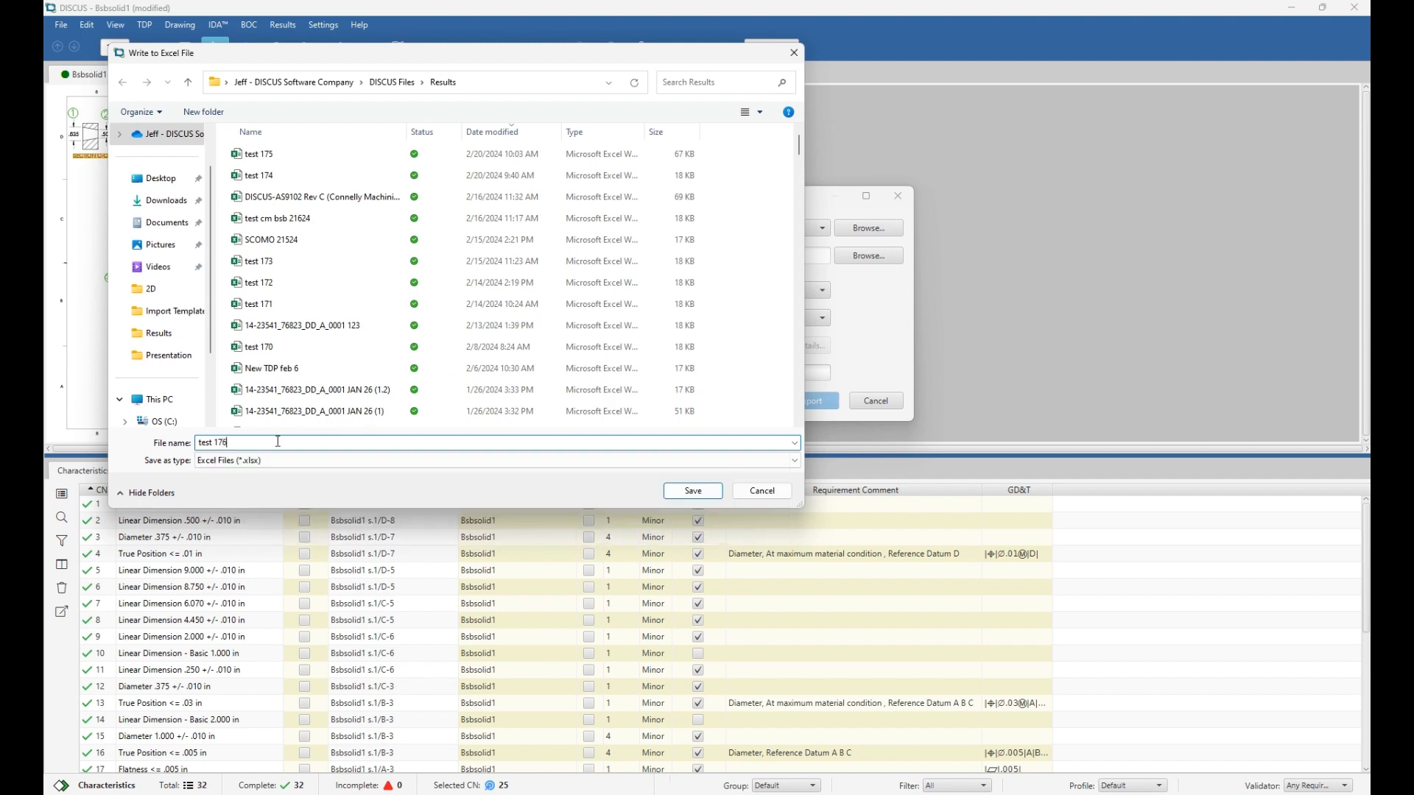
pyautogui.click(688, 494)
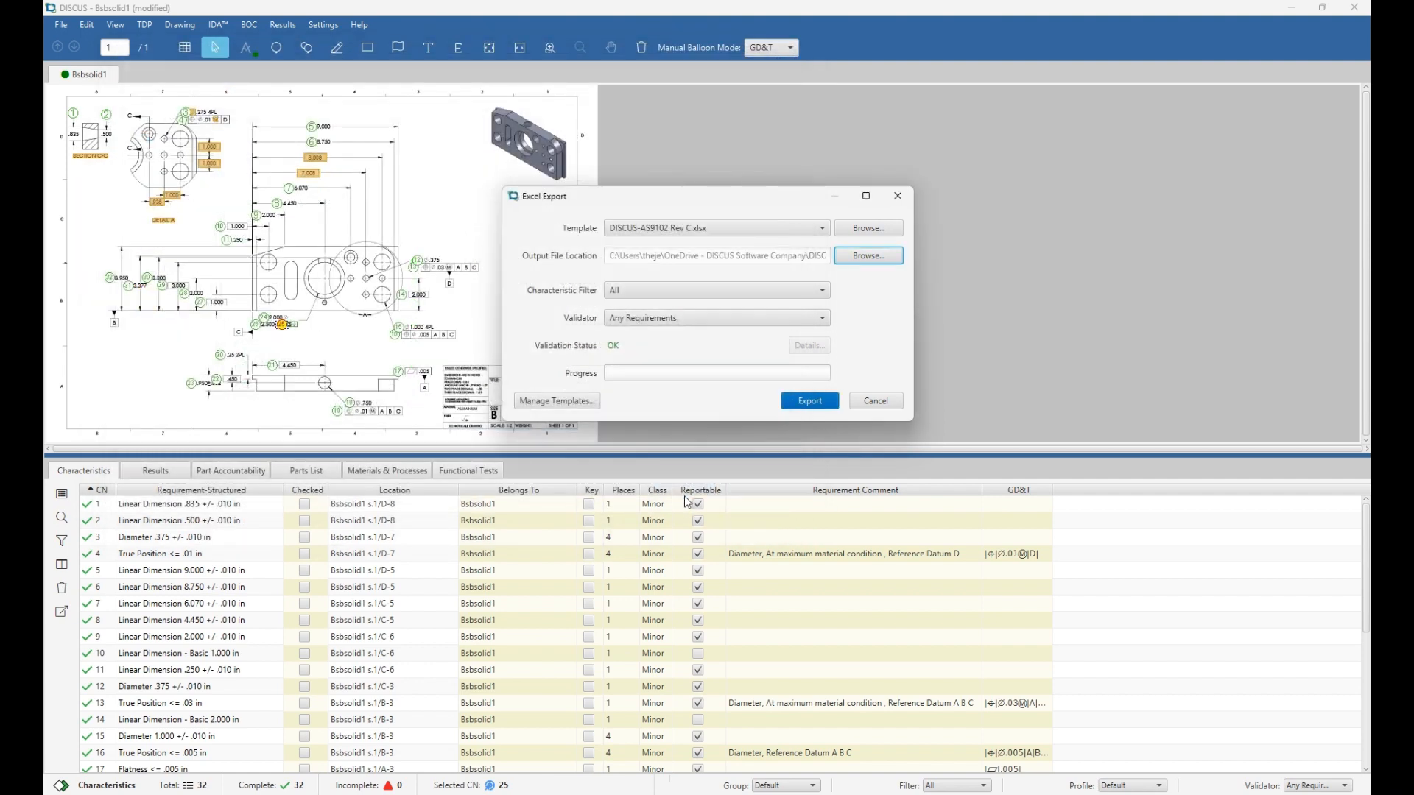
pyautogui.click(810, 401)
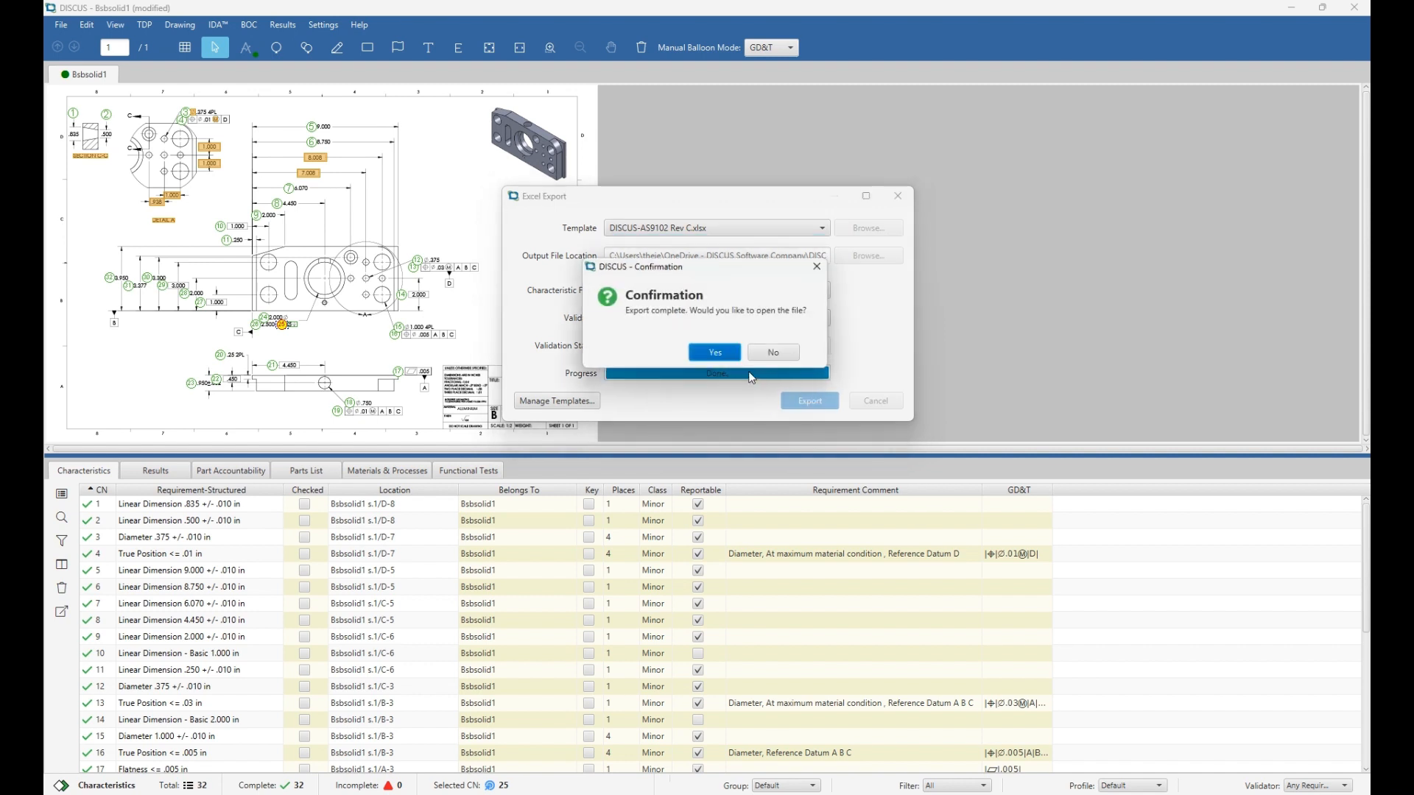
# Open test 176 in Excel, look over Form 1, and switch to the Form 2 sheet.
pyautogui.click(719, 358)
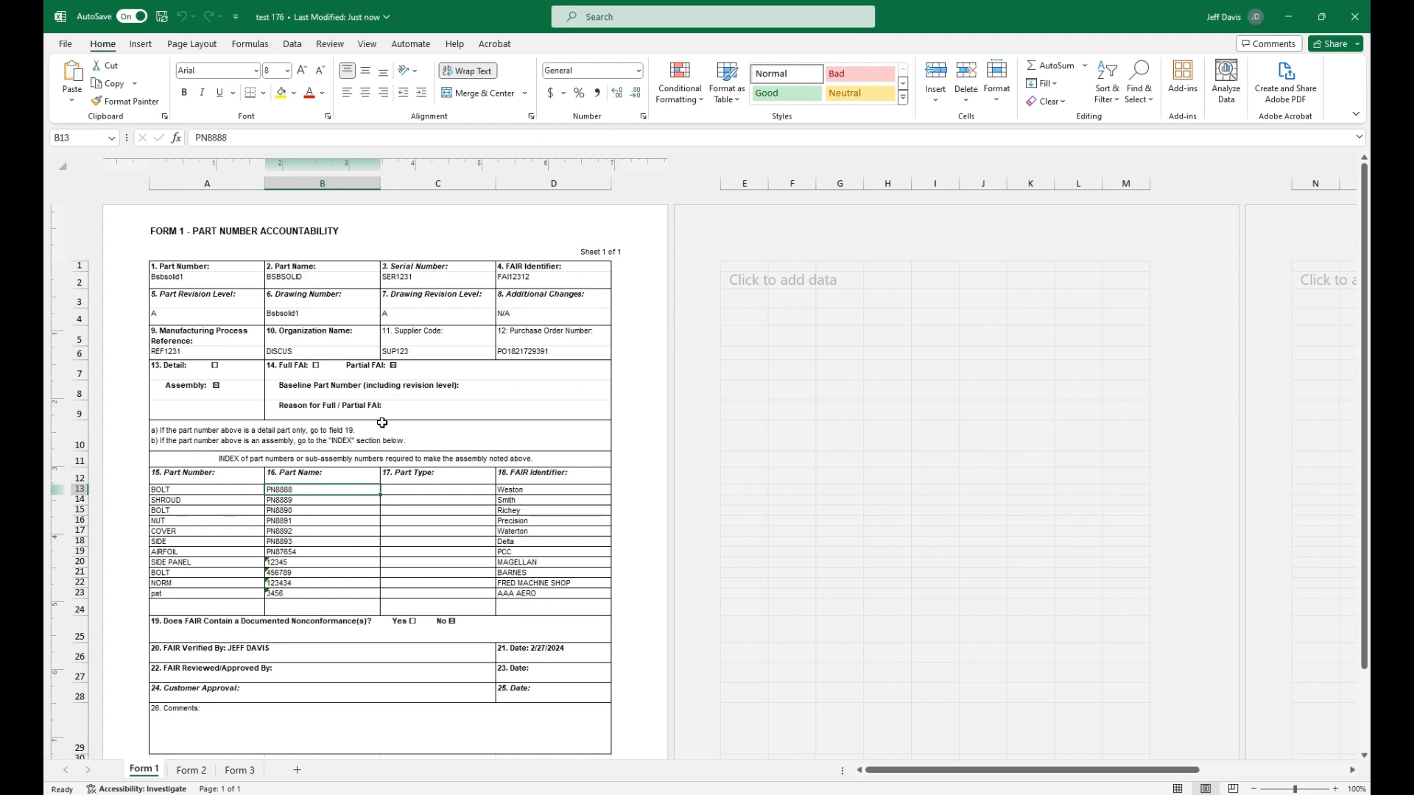
pyautogui.scroll(-1, 382, 423)
pyautogui.scroll(2, 382, 423)
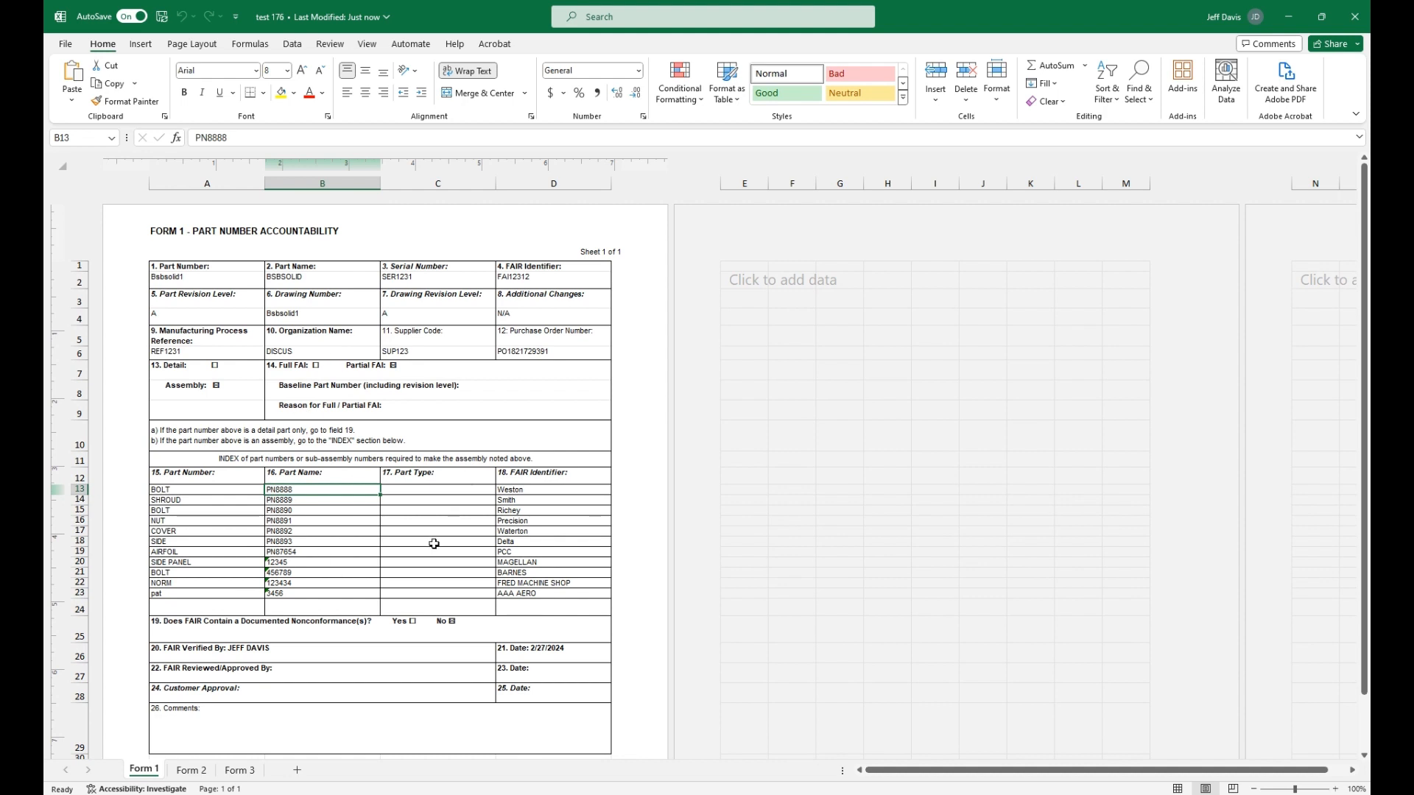
pyautogui.click(191, 770)
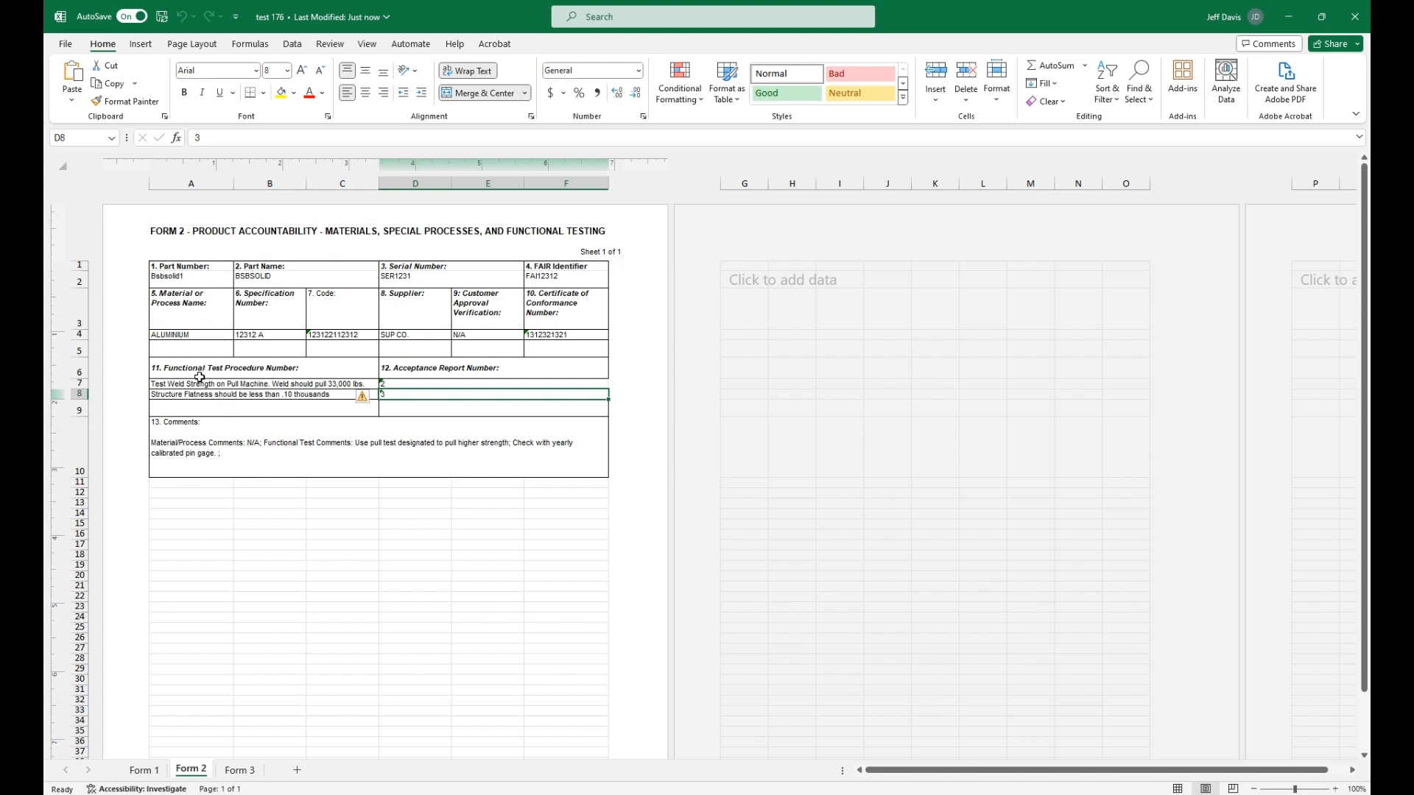
# Inspect Form 3's requirement cells D5–D14, GD&T in E11 and results F5–F14, then close Excel.
pyautogui.click(245, 770)
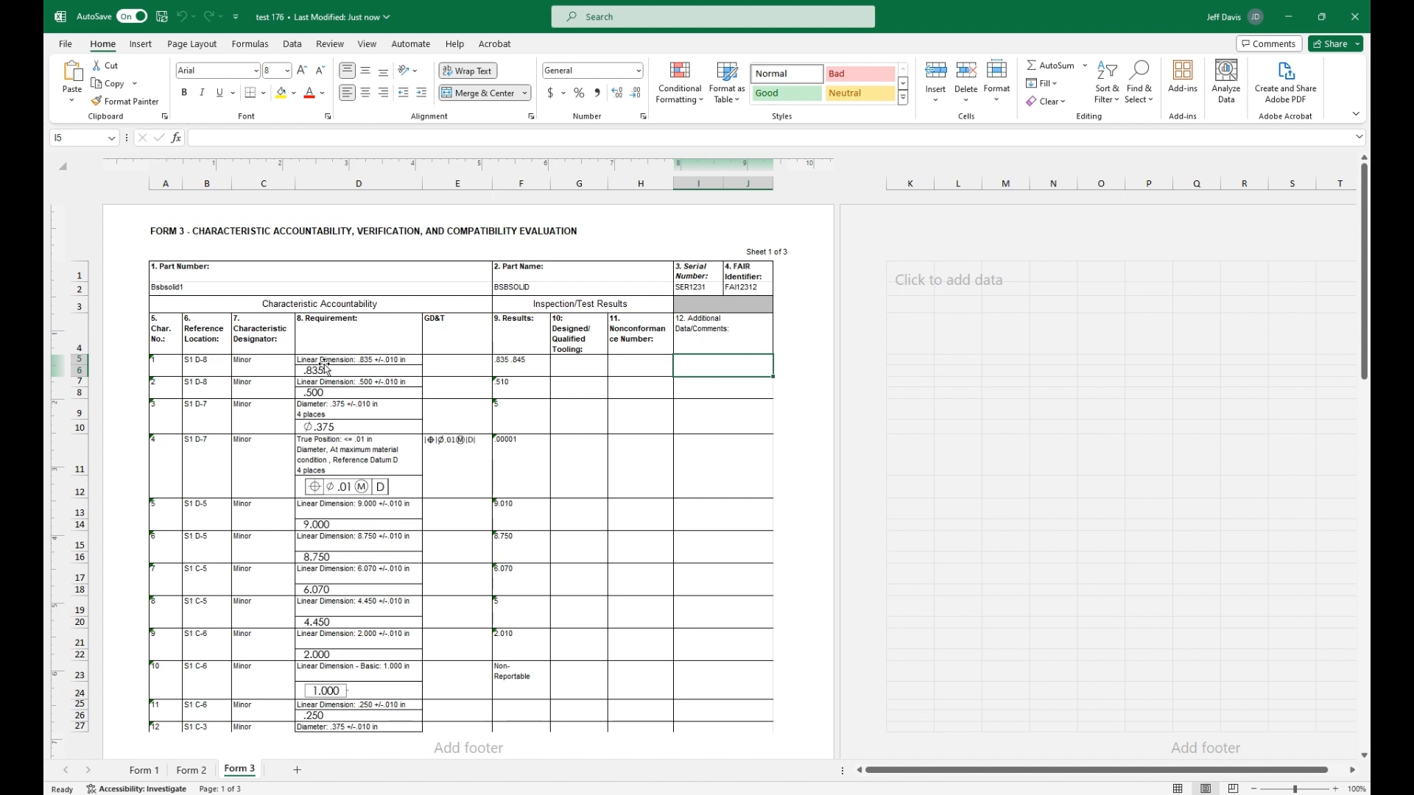
pyautogui.moveTo(328, 366); pyautogui.dragTo(333, 531)
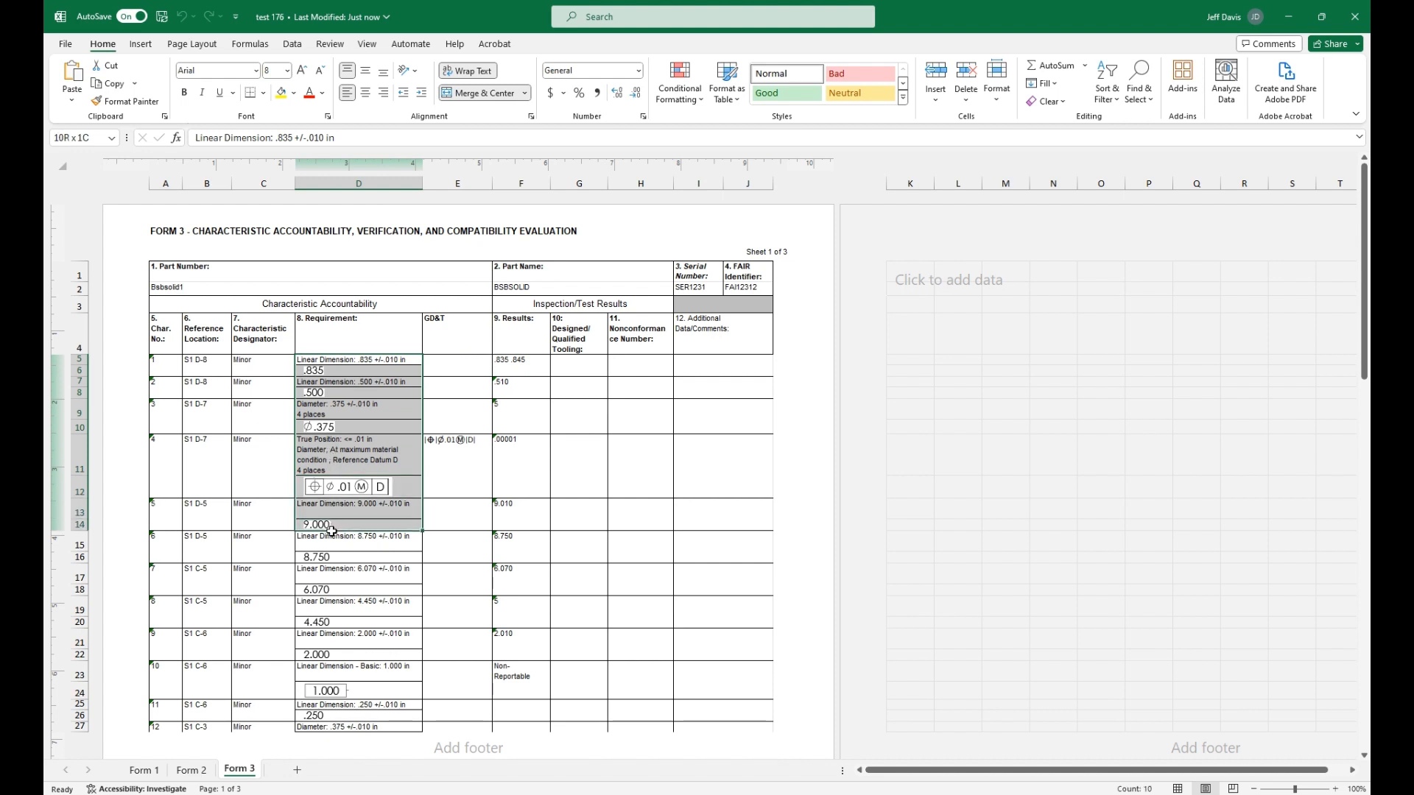
pyautogui.click(358, 466)
pyautogui.click(379, 489)
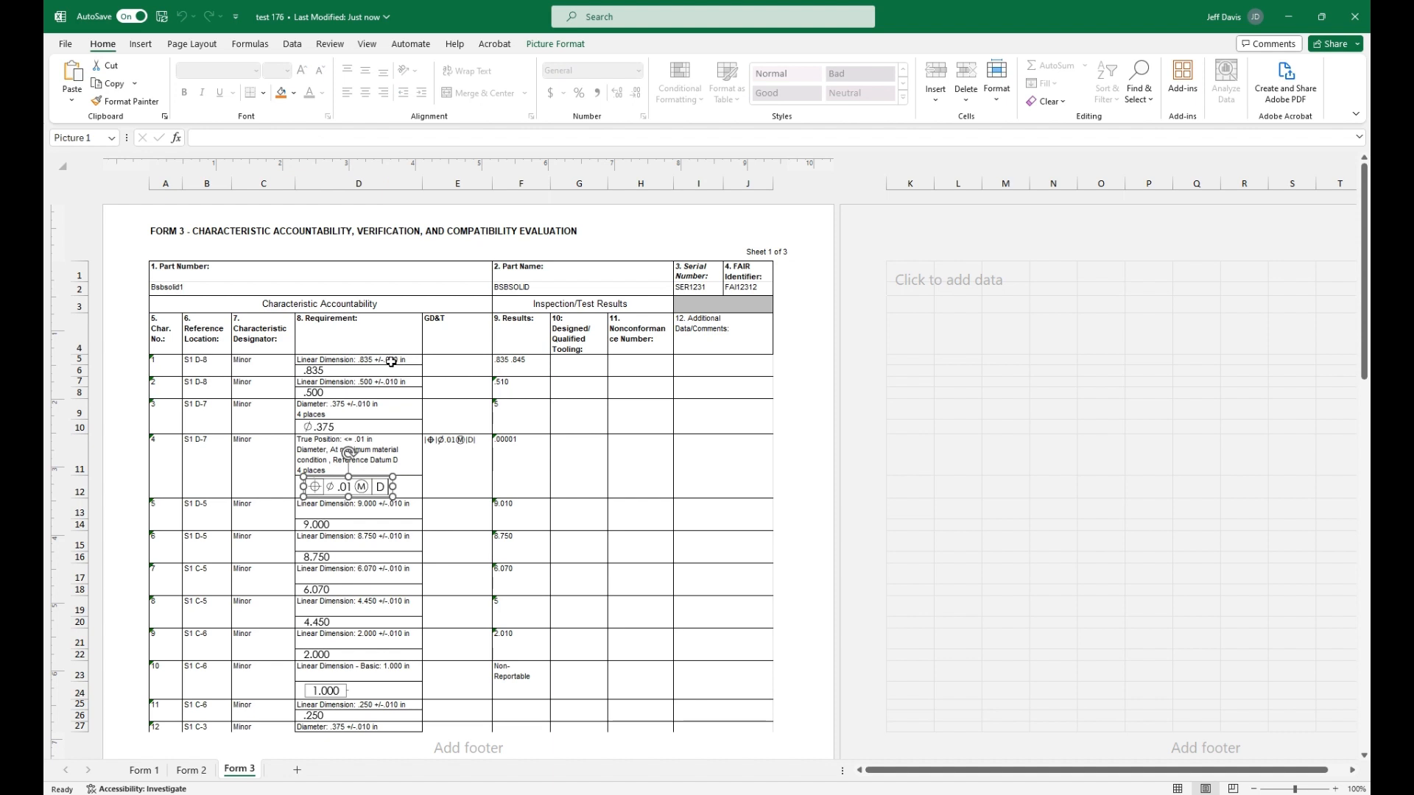
pyautogui.click(464, 363)
pyautogui.click(461, 441)
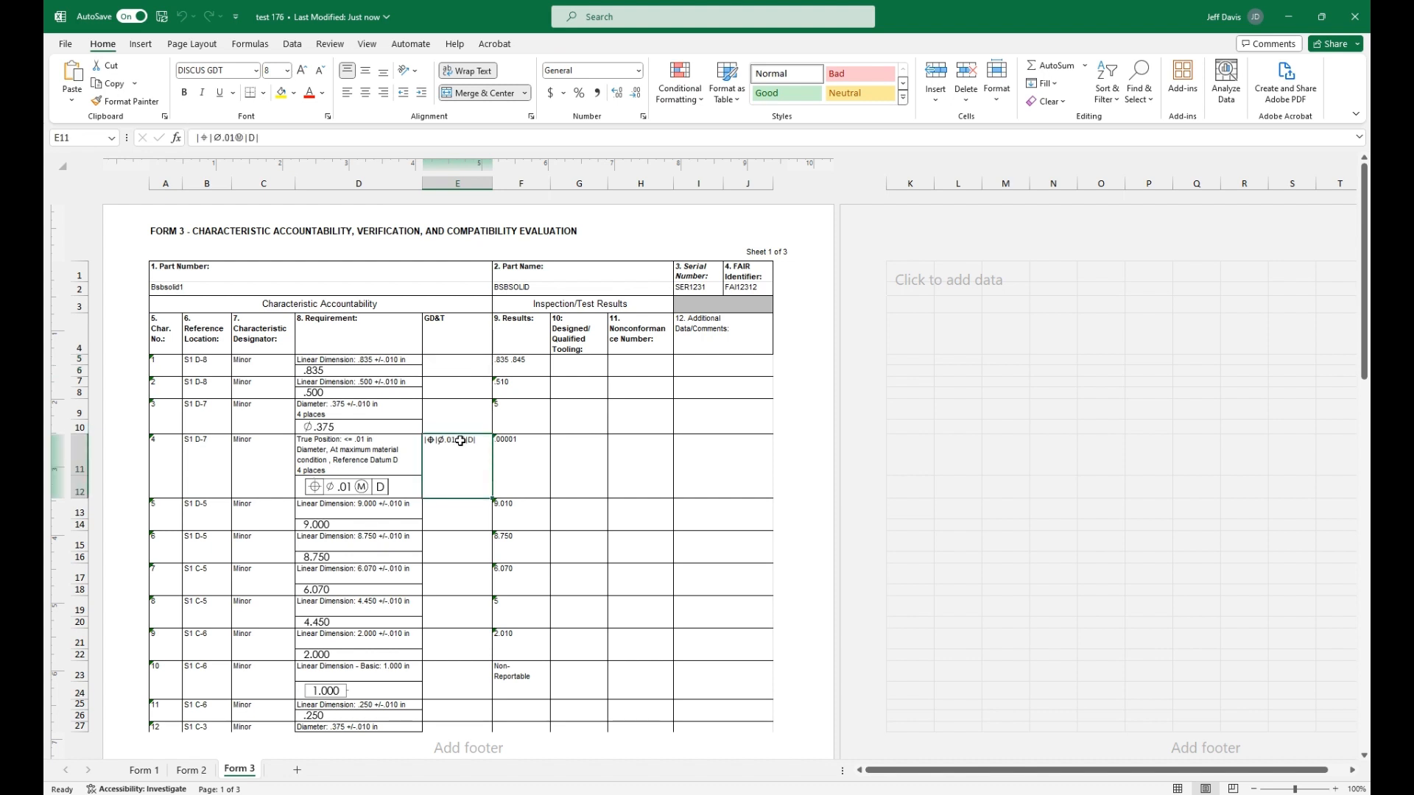
pyautogui.moveTo(515, 371); pyautogui.dragTo(513, 671)
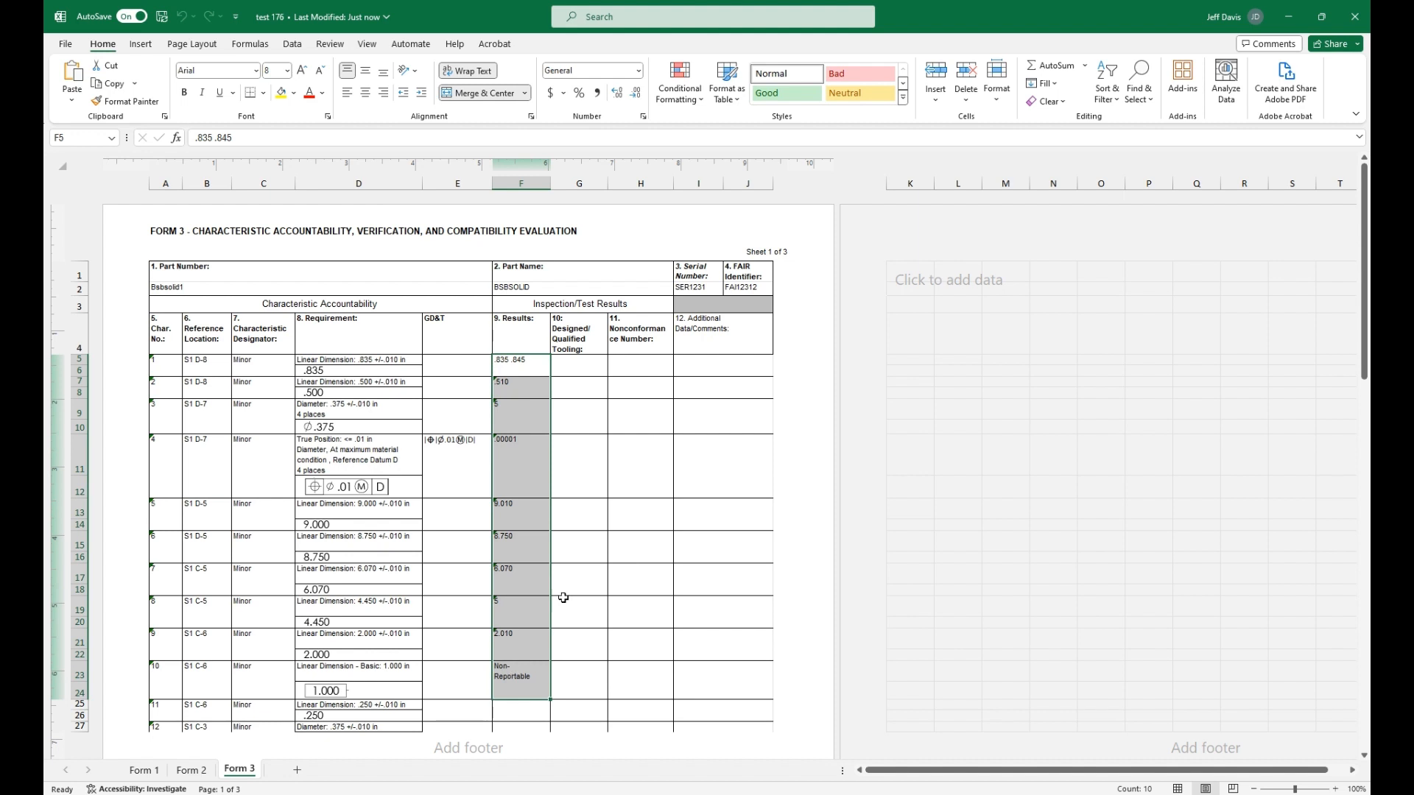
pyautogui.click(1354, 16)
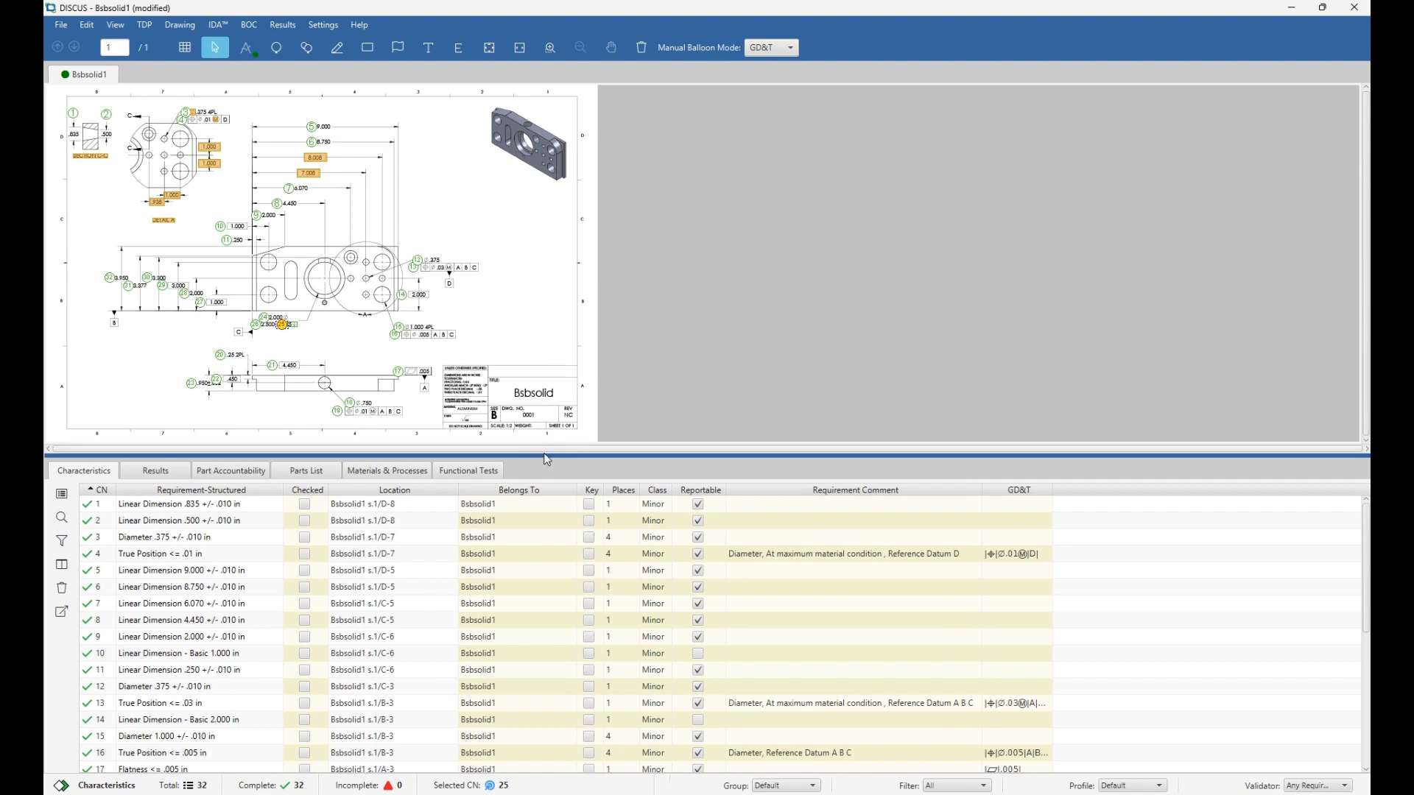
# Enlarge the drawing pane so the ballooned Bsbsolid1 drawing shows above a shorter characteristics table.
pyautogui.moveTo(548, 455); pyautogui.dragTo(545, 545)
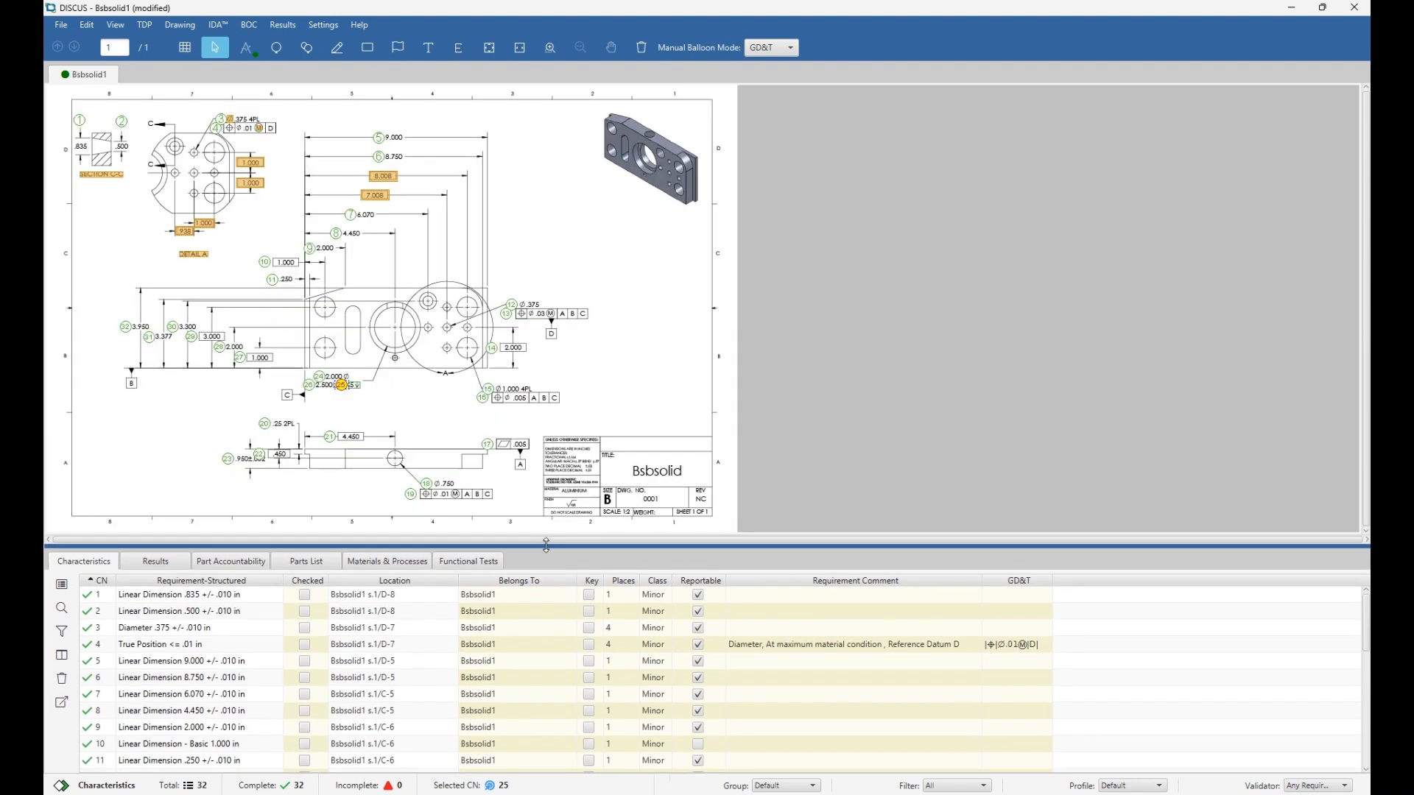